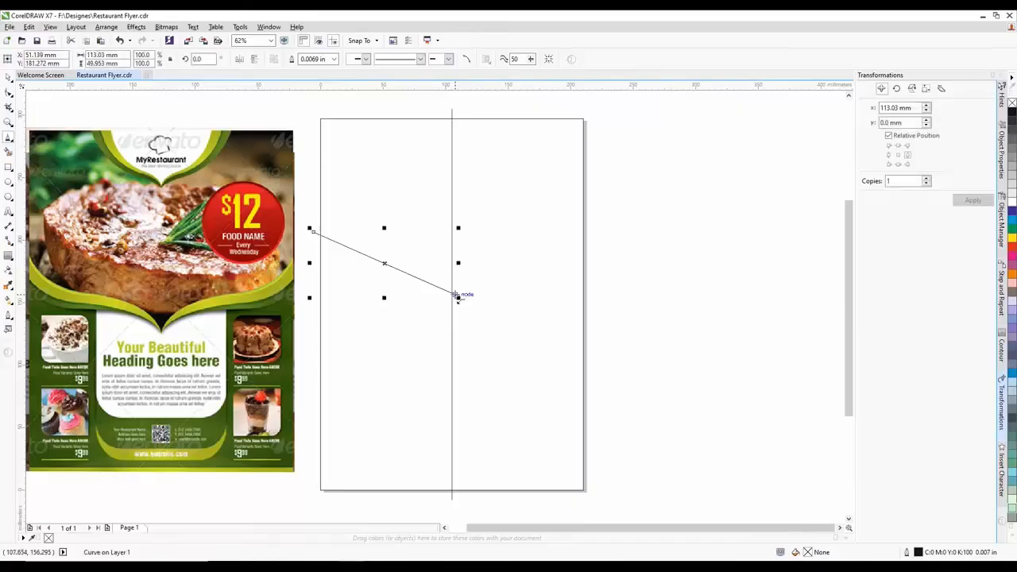
# Convert the diagonal line to a curve and bend it into a flowing S shape
pyautogui.click(10, 93)
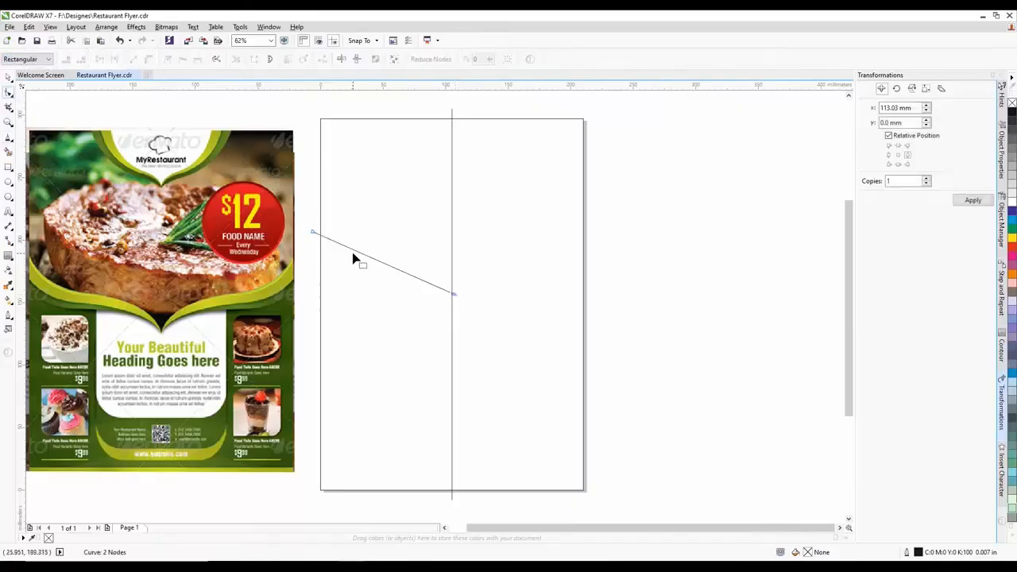
pyautogui.rightClick(358, 256)
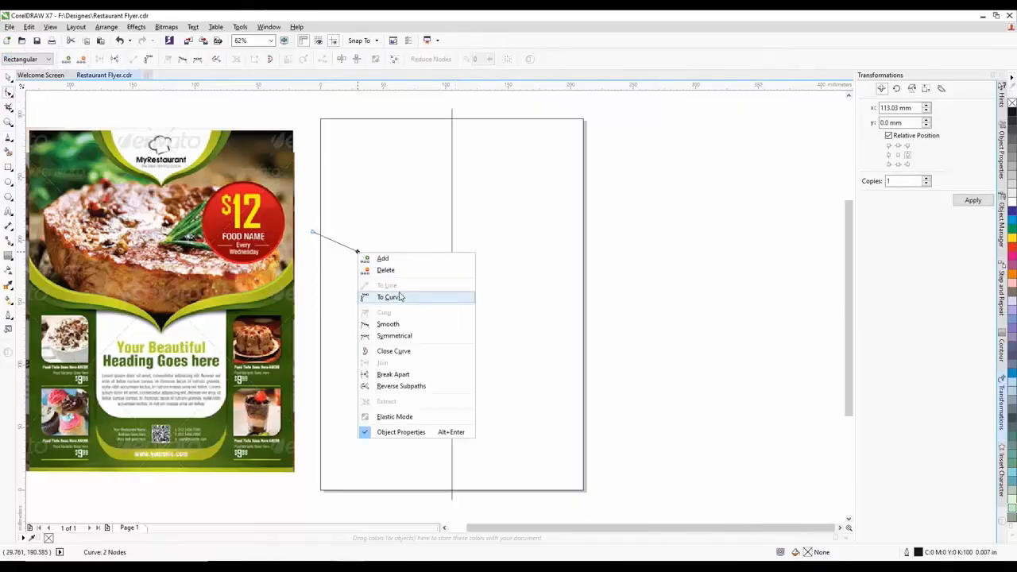
pyautogui.click(396, 297)
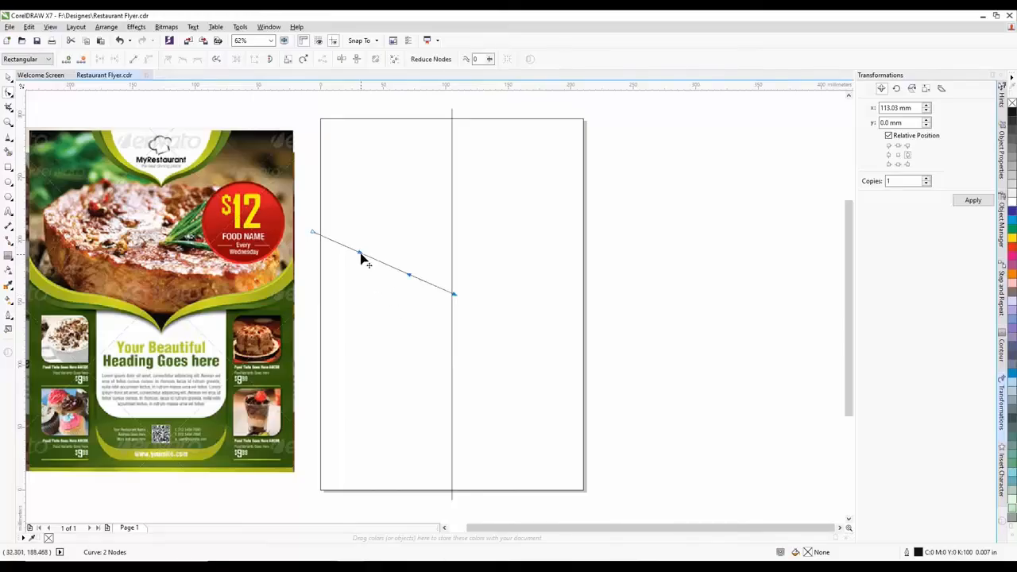
pyautogui.moveTo(360, 254); pyautogui.dragTo(349, 281)
pyautogui.moveTo(410, 277); pyautogui.dragTo(436, 240)
# Move the curve's lower end node exactly onto the vertical centre line of the page
pyautogui.scroll(2, 469, 309)
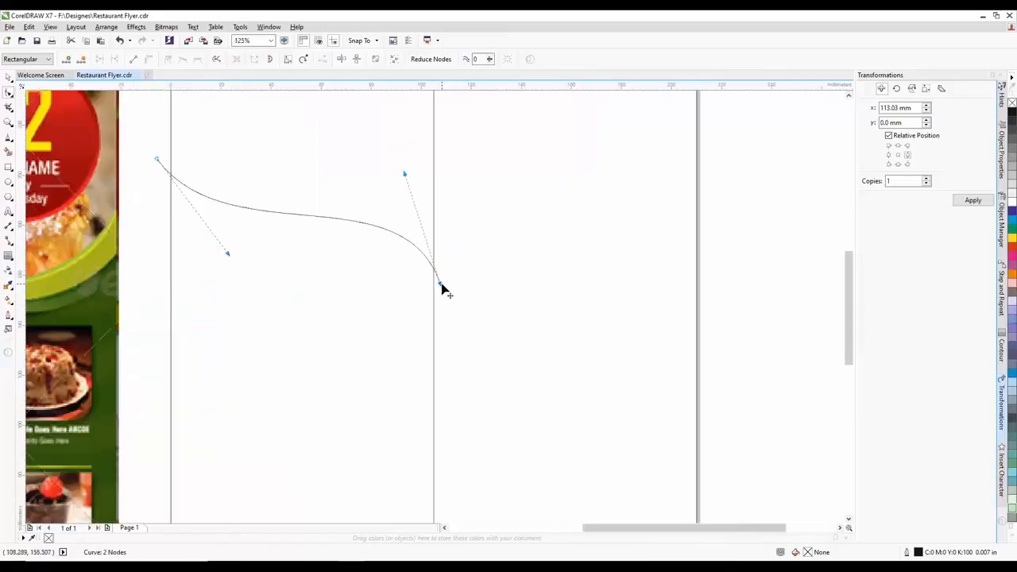
pyautogui.moveTo(444, 291); pyautogui.dragTo(440, 291)
pyautogui.scroll(2, 439, 292)
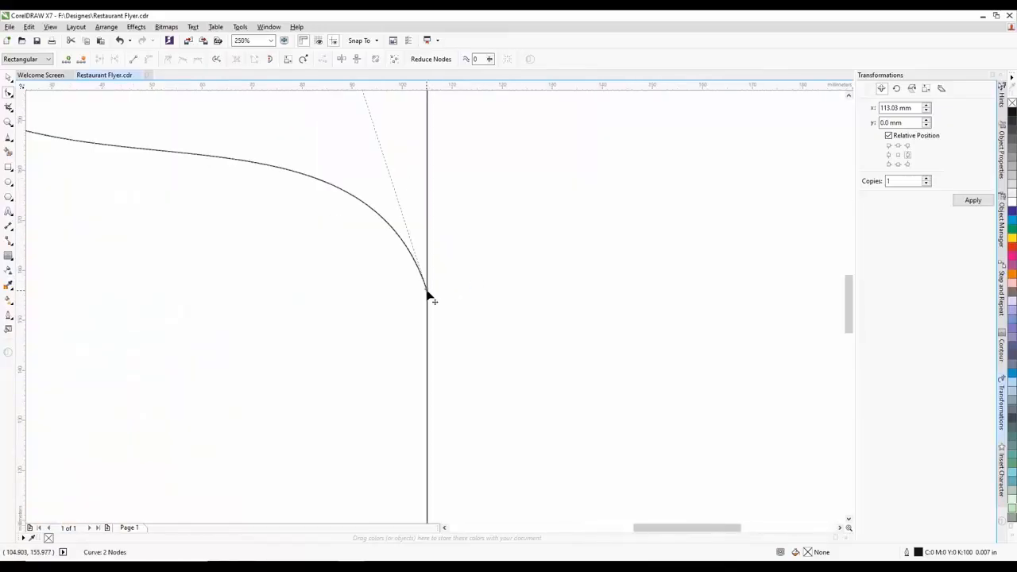
pyautogui.scroll(2, 429, 294)
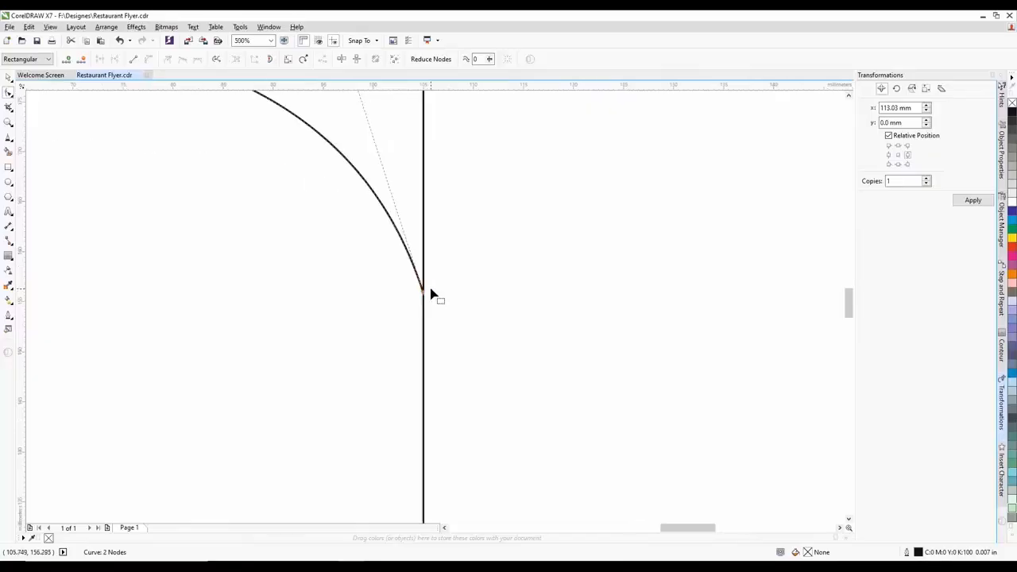
pyautogui.moveTo(425, 295); pyautogui.dragTo(433, 293)
# Move the curve's upper end node close to the page's edge and make its starting slope steeper
pyautogui.scroll(-4, 492, 276)
pyautogui.moveTo(420, 219); pyautogui.dragTo(517, 259)
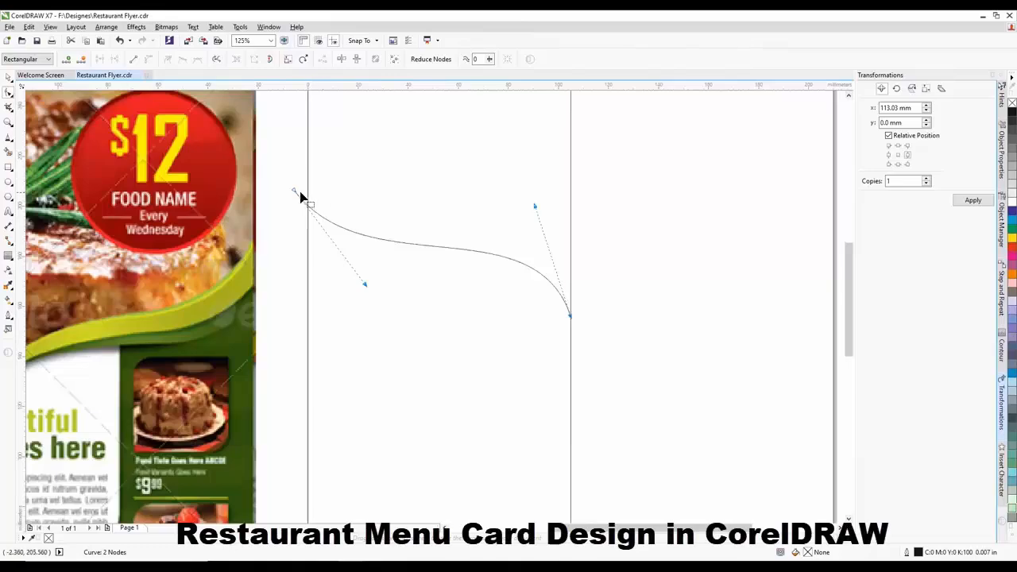
pyautogui.moveTo(294, 192); pyautogui.dragTo(304, 193)
pyautogui.moveTo(375, 284); pyautogui.dragTo(357, 304)
pyautogui.scroll(-2, 465, 233)
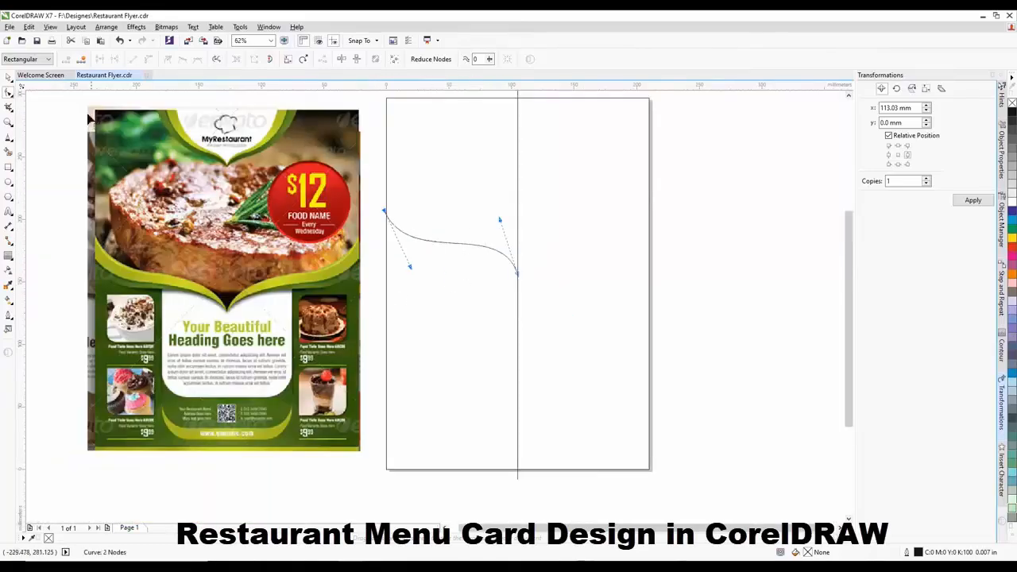
# Duplicate the S curve, place the copy just beneath the original and rotate it by about 4.9°
pyautogui.click(9, 78)
pyautogui.hotkey('ctrl', 'd')
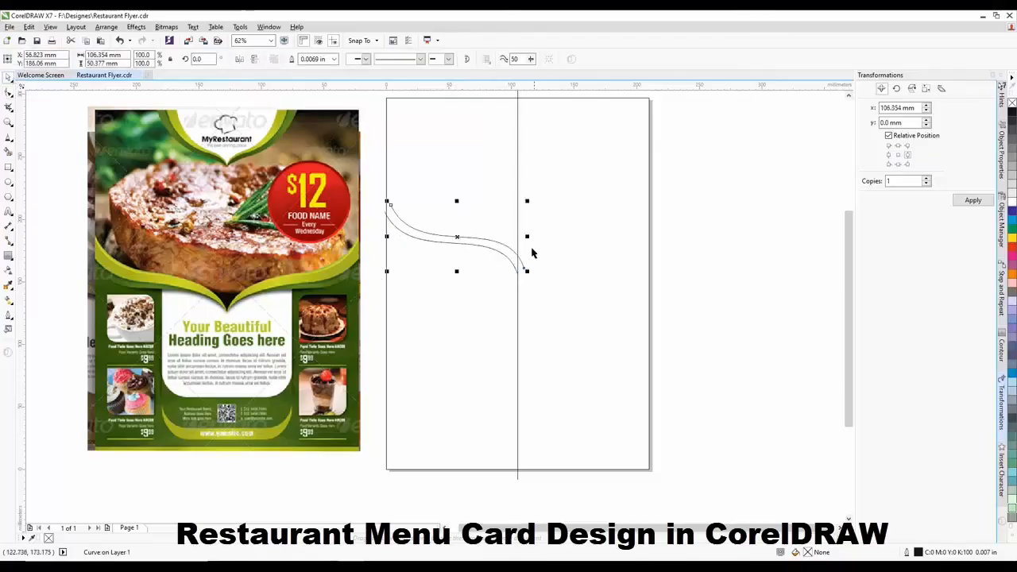
pyautogui.moveTo(476, 238); pyautogui.dragTo(511, 263)
pyautogui.scroll(2, 490, 259)
pyautogui.click(522, 267)
pyautogui.moveTo(546, 309)
pyautogui.mouseDown()
pyautogui.moveTo(547, 297)
pyautogui.moveTo(556, 303)
pyautogui.mouseUp()
pyautogui.click(570, 311)
pyautogui.scroll(-2, 493, 272)
# Move the duplicate curve's lower end node back onto the vertical centre line
pyautogui.scroll(2, 493, 272)
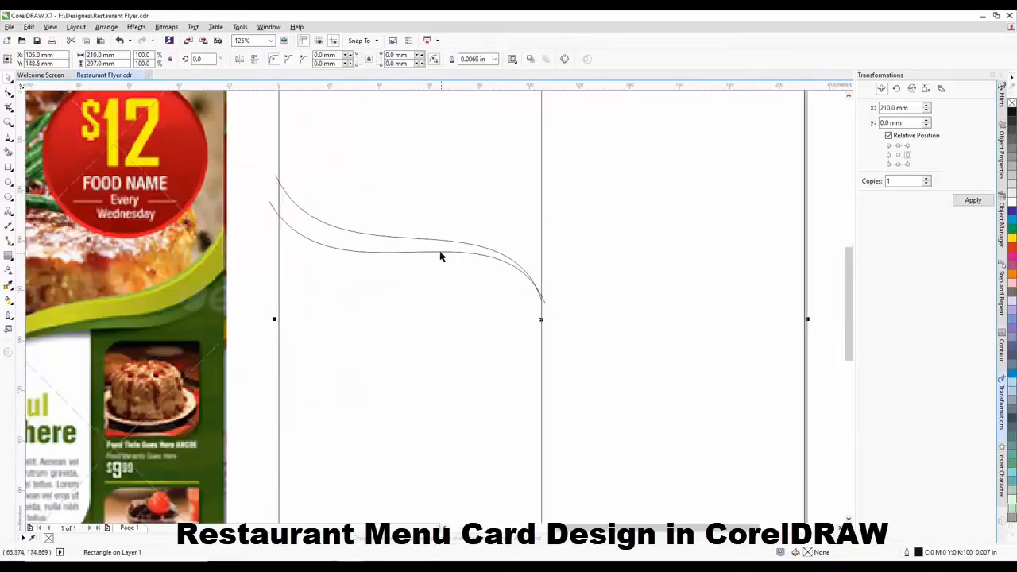
pyautogui.click(424, 252)
pyautogui.scroll(2, 425, 252)
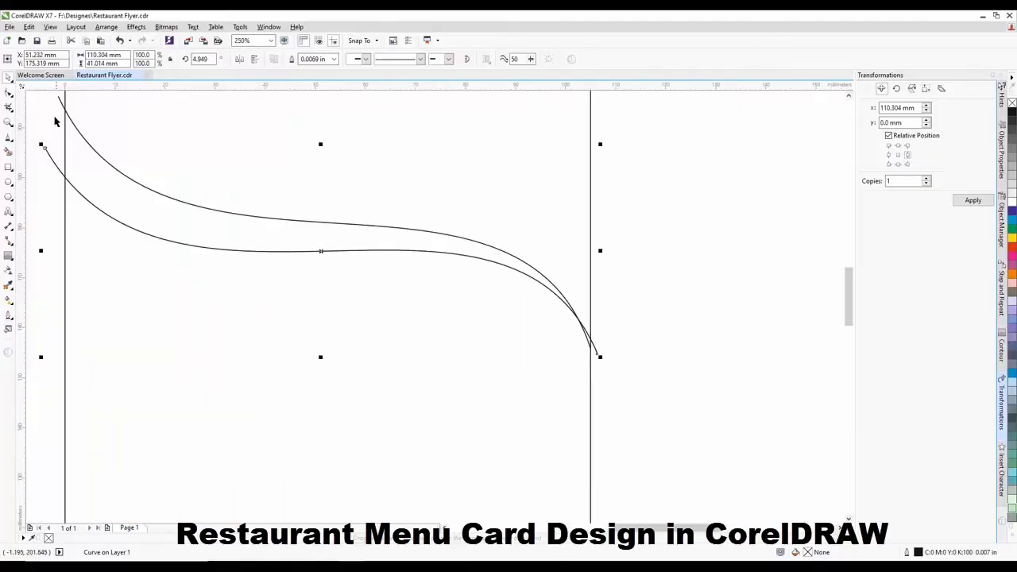
pyautogui.click(9, 92)
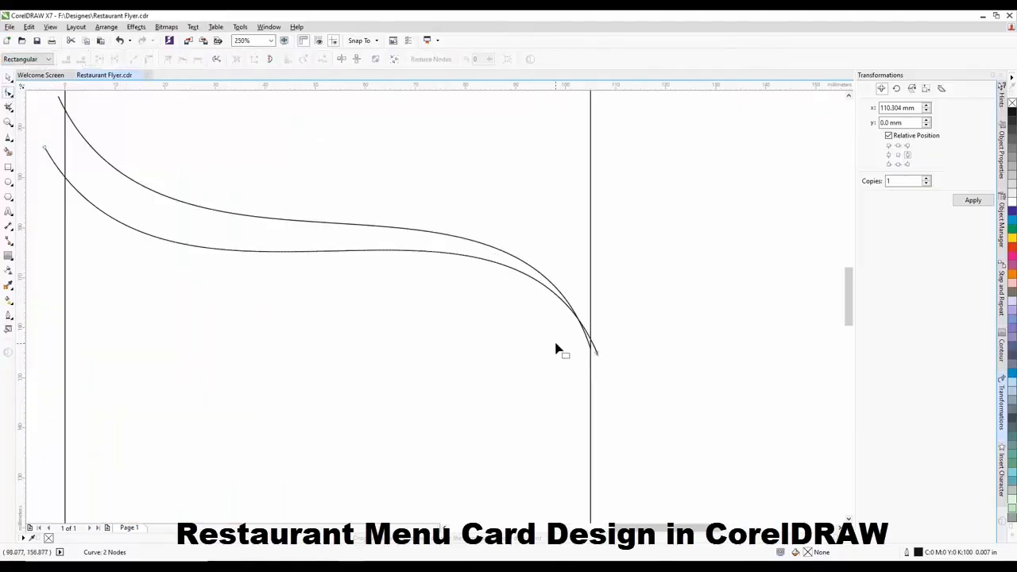
pyautogui.click(596, 355)
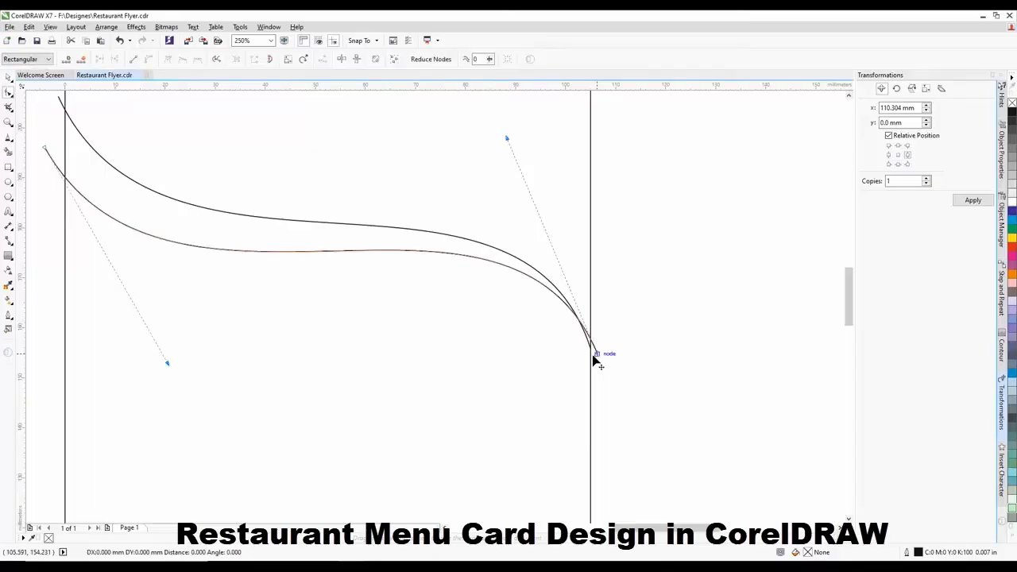
pyautogui.scroll(4, 595, 357)
pyautogui.moveTo(580, 370)
pyautogui.mouseDown()
pyautogui.moveTo(588, 357)
pyautogui.moveTo(611, 379)
pyautogui.moveTo(561, 374)
pyautogui.mouseUp()
pyautogui.scroll(-3, 561, 375)
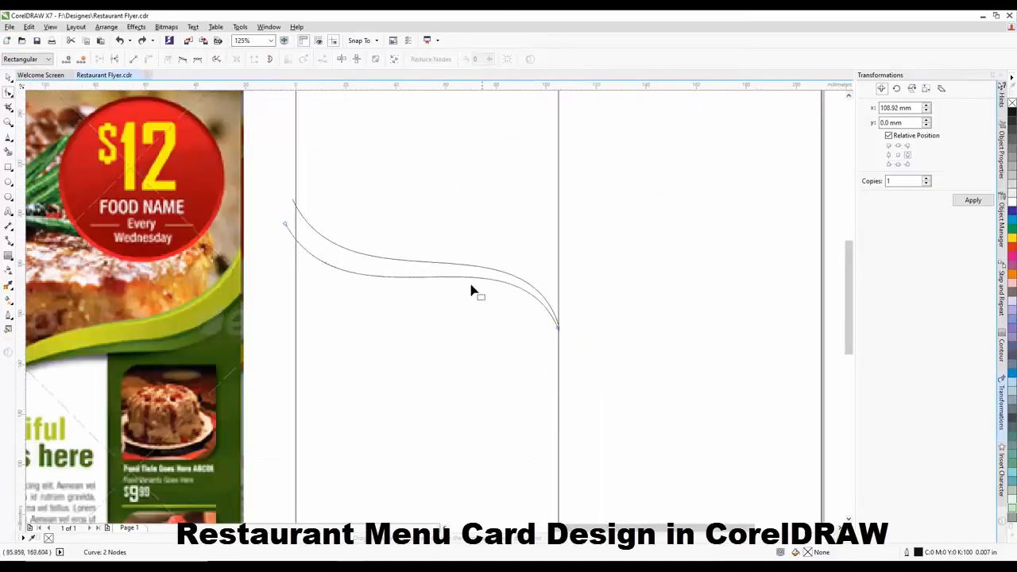
# Rotate the duplicate curve slightly further, to about 6.5°, keeping its tip near the centre line
pyautogui.click(9, 77)
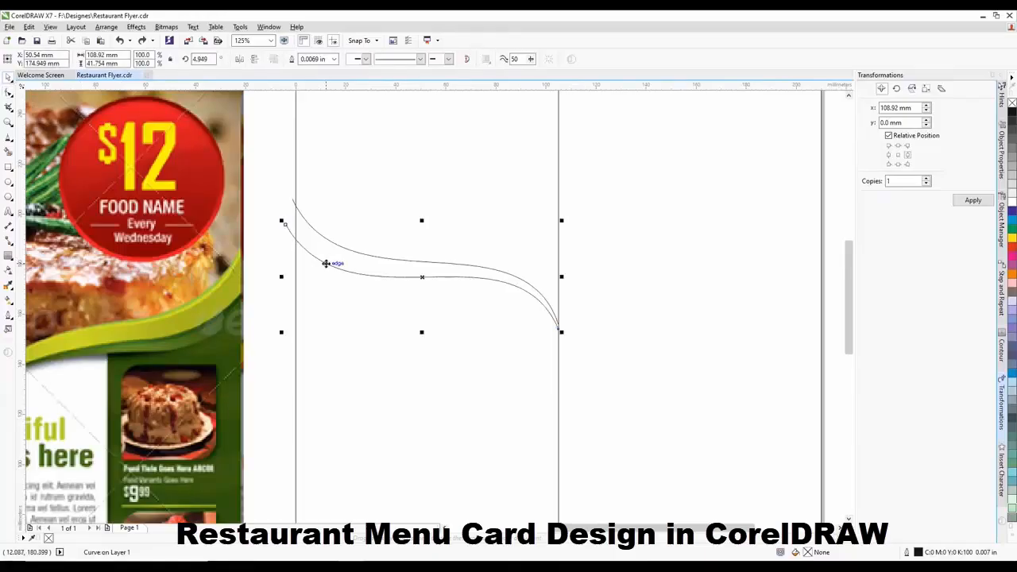
pyautogui.click(330, 263)
pyautogui.moveTo(561, 334); pyautogui.dragTo(567, 332)
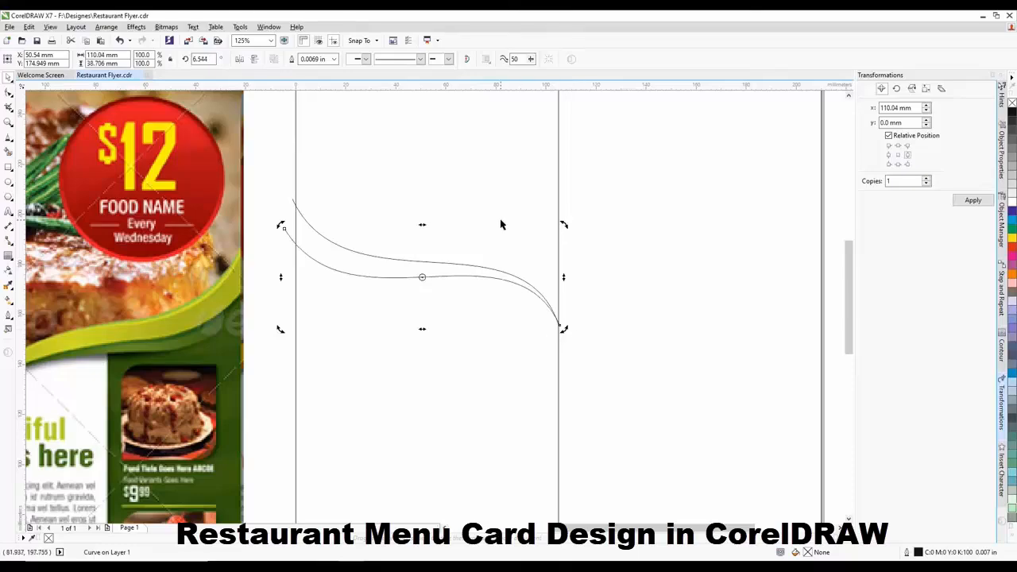
pyautogui.scroll(-2, 501, 222)
pyautogui.press('Escape')
# Duplicate the second curve, place the copy beneath it and rotate it to about 10.1° so all three tips converge at the centre line
pyautogui.click(413, 247)
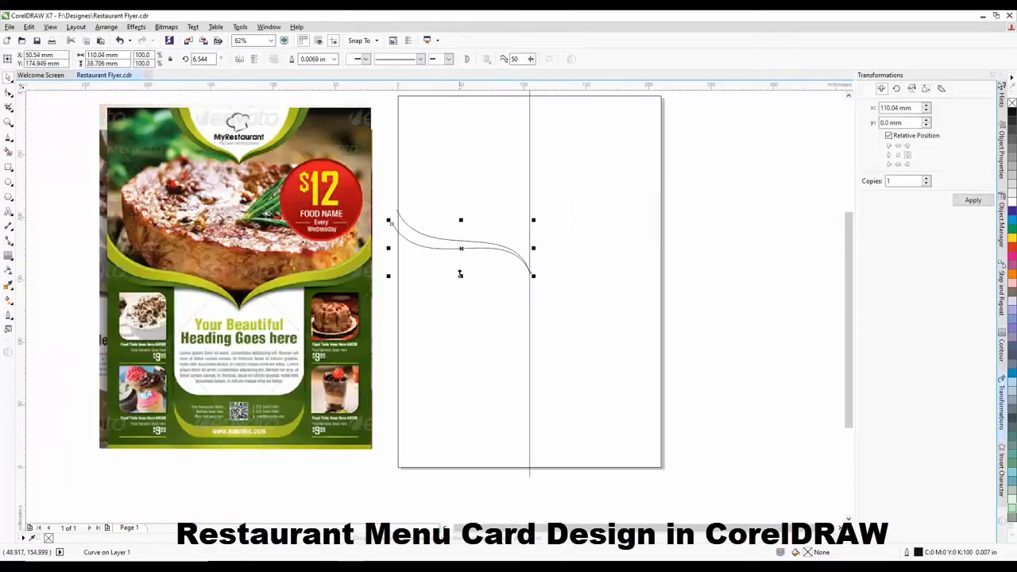
pyautogui.scroll(2, 457, 238)
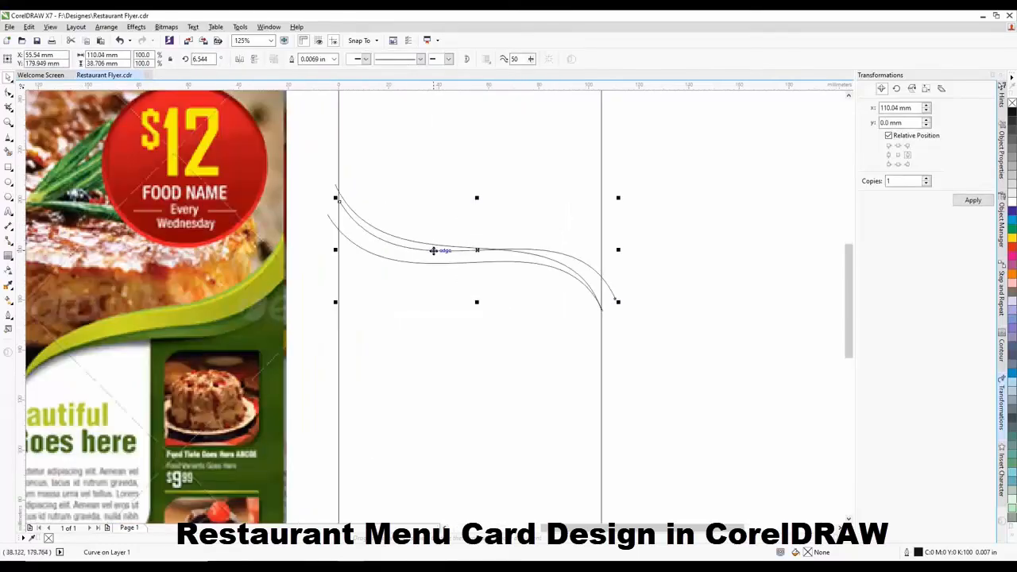
pyautogui.moveTo(433, 251); pyautogui.dragTo(439, 276)
pyautogui.click(593, 313)
pyautogui.moveTo(607, 324); pyautogui.dragTo(608, 317)
pyautogui.scroll(-2, 470, 262)
pyautogui.scroll(2, 421, 241)
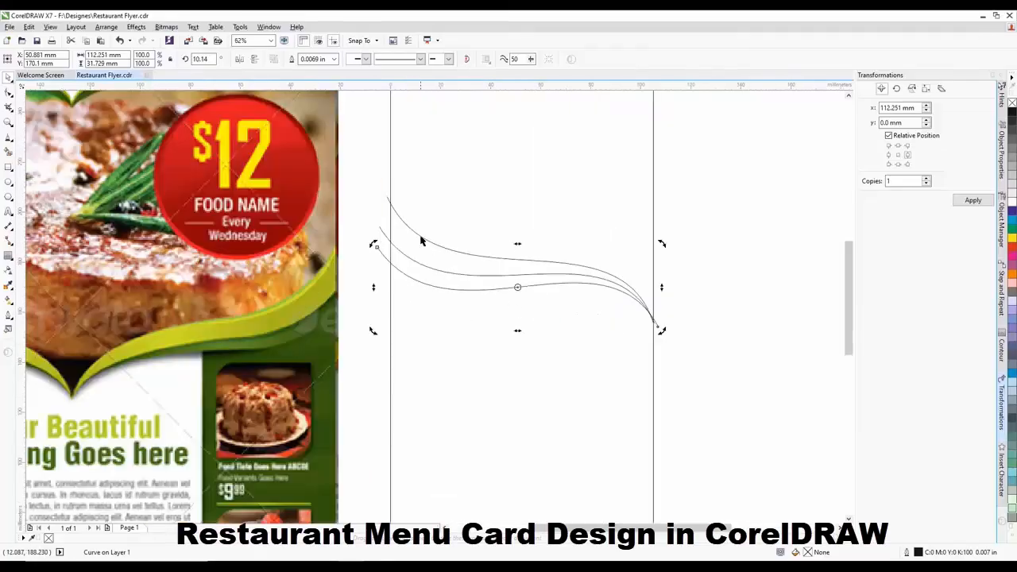
pyautogui.hotkey('ctrl', 'z')
pyautogui.scroll(-2, 456, 239)
pyautogui.scroll(2, 443, 223)
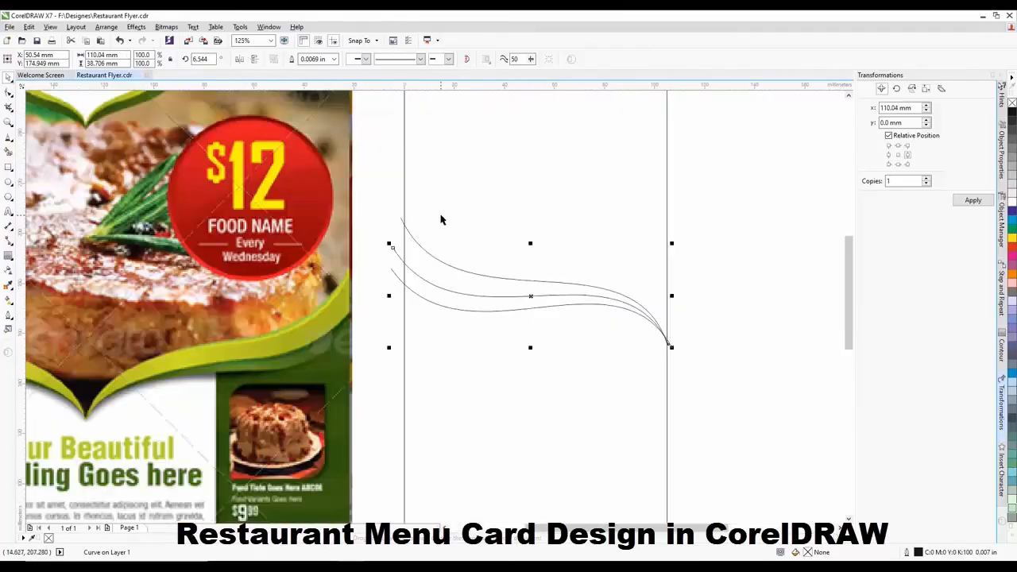
# Move the outer end nodes of the middle and lowest curves up to even out the spacing between the three curves
pyautogui.click(9, 93)
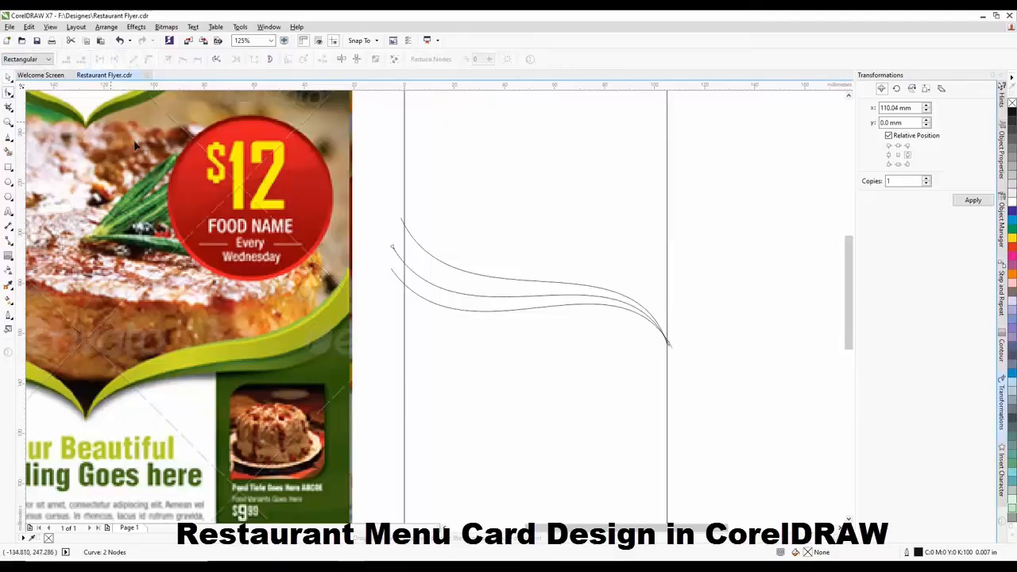
pyautogui.click(395, 245)
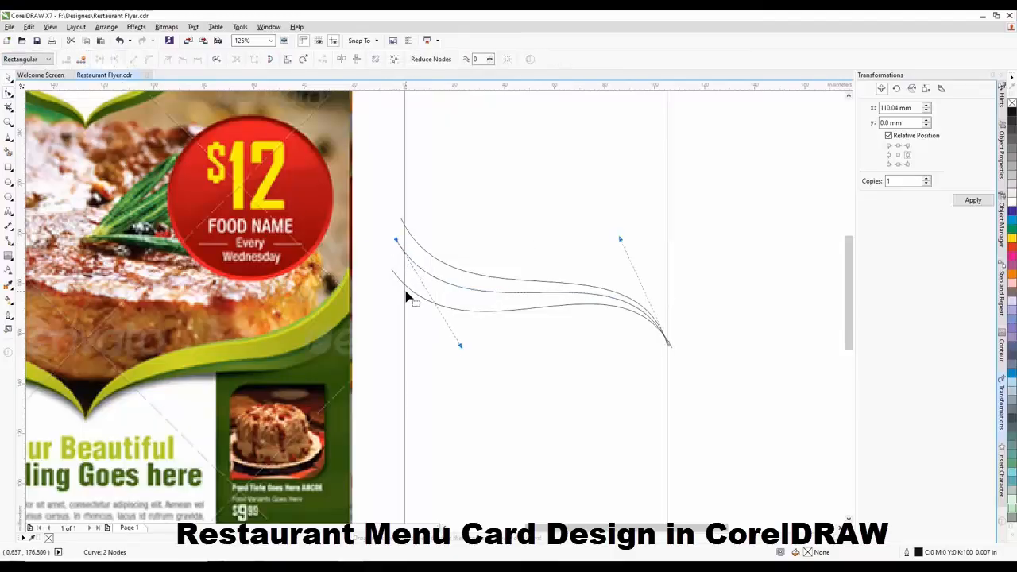
pyautogui.click(405, 291)
pyautogui.scroll(2, 405, 290)
pyautogui.click(380, 260)
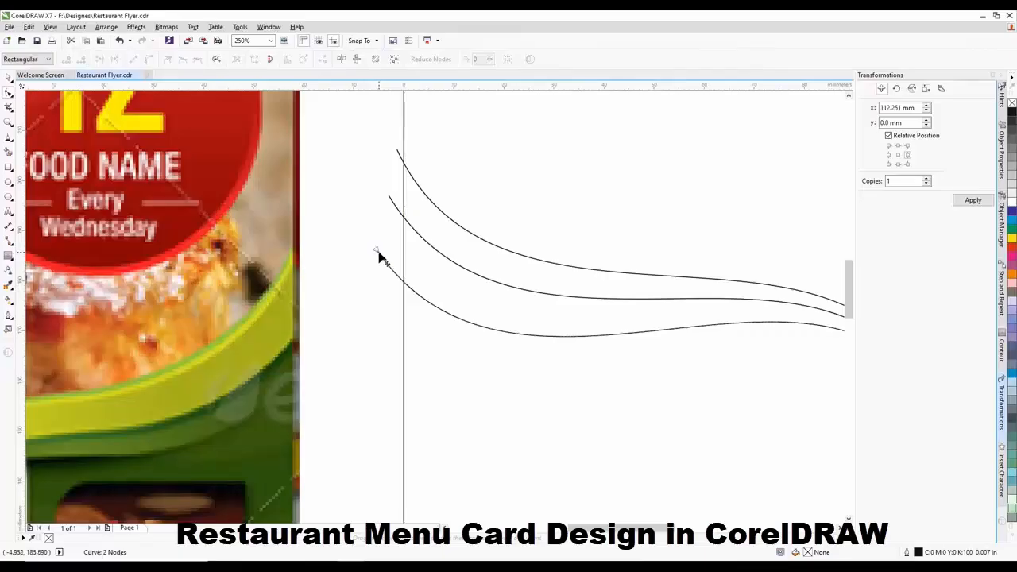
pyautogui.click(379, 254)
pyautogui.scroll(-2, 452, 228)
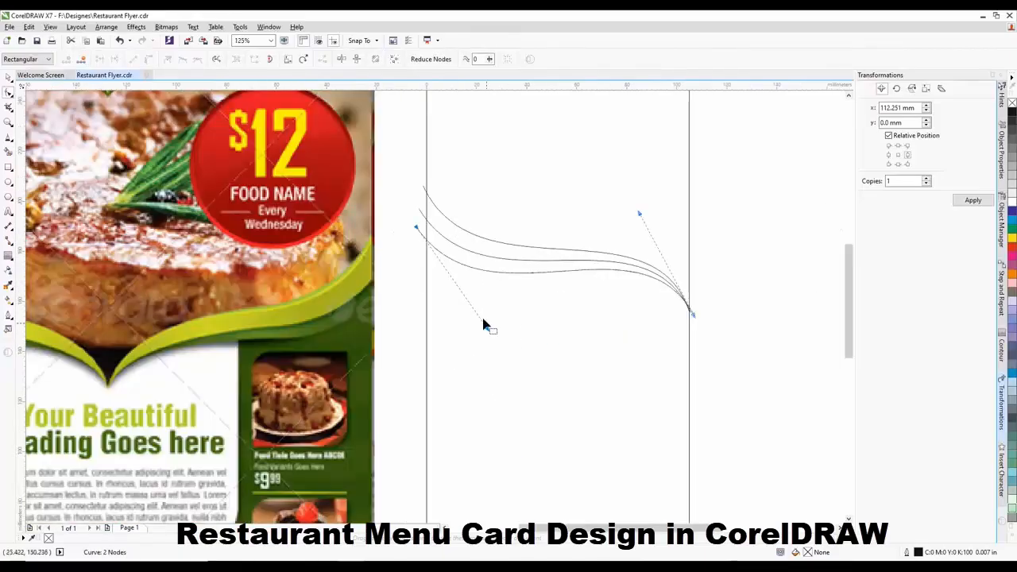
pyautogui.scroll(-2, 483, 324)
pyautogui.press('space')
pyautogui.scroll(2, 463, 192)
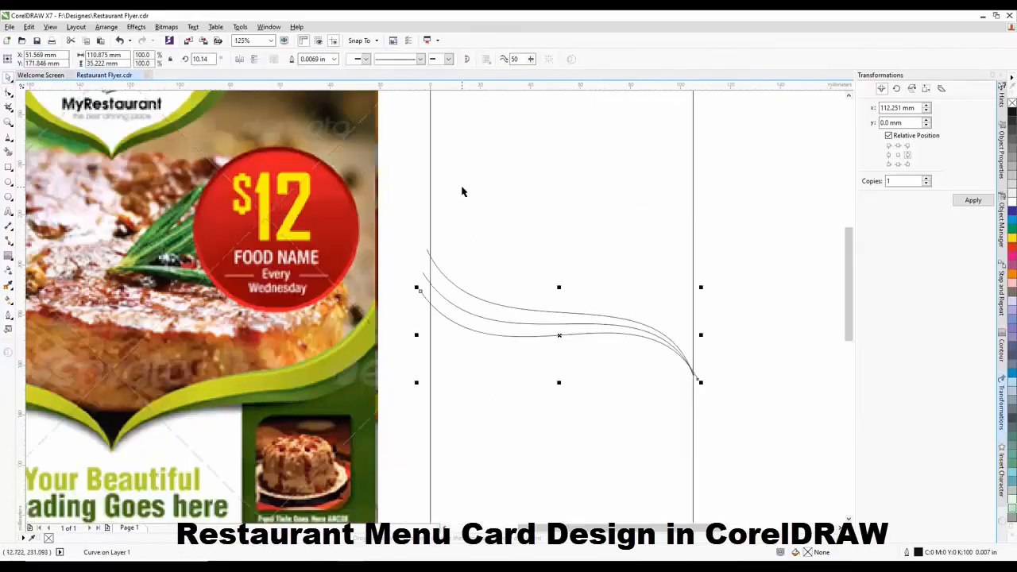
pyautogui.moveTo(402, 220); pyautogui.dragTo(744, 430)
pyautogui.scroll(-2, 452, 311)
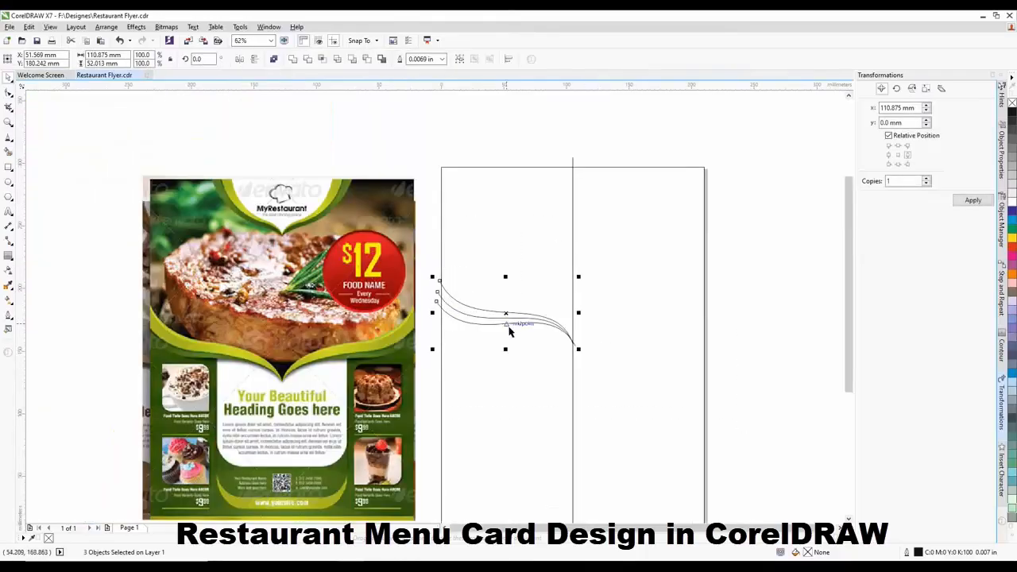
pyautogui.click(495, 304)
pyautogui.scroll(2, 495, 305)
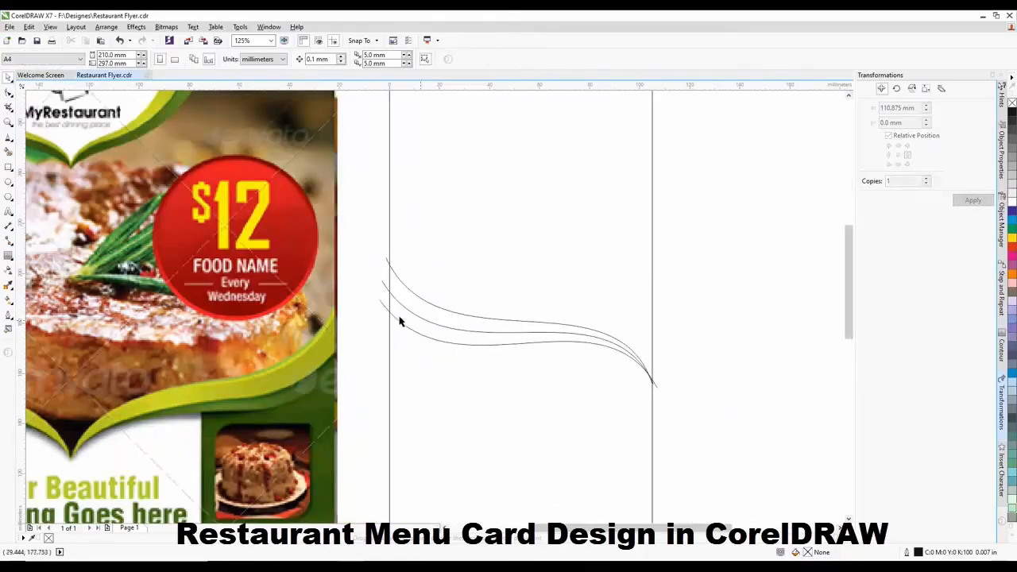
pyautogui.scroll(-2, 390, 280)
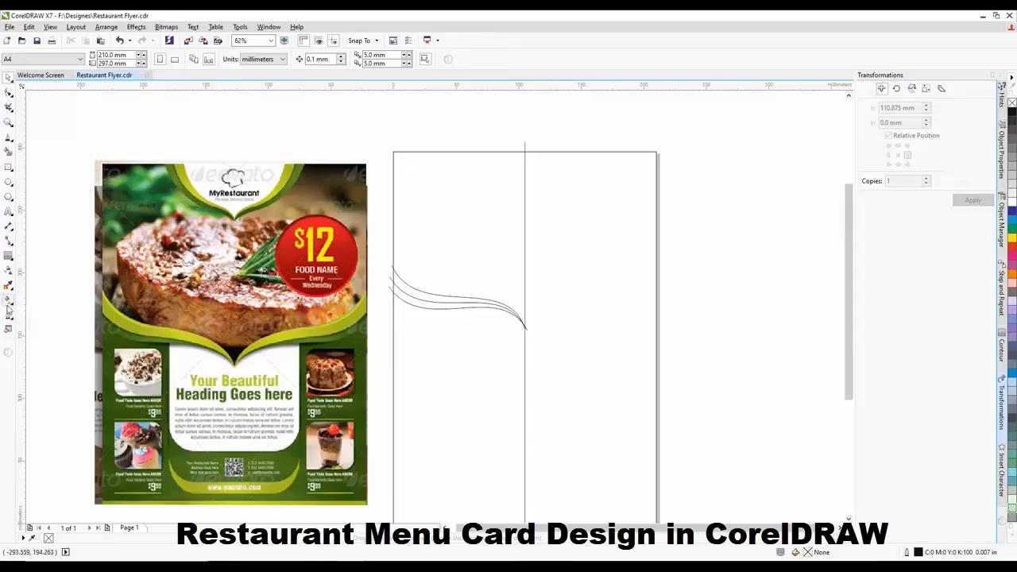
# Create blue-grey filled shapes from the two bands between the three curves with the Smart Fill tool
pyautogui.click(10, 155)
pyautogui.scroll(2, 412, 285)
pyautogui.click(415, 289)
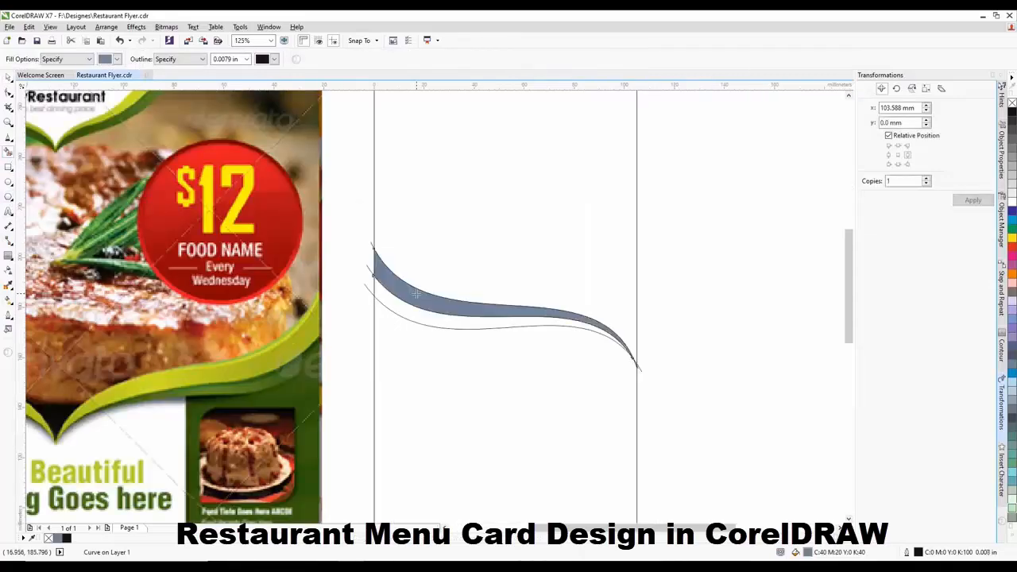
pyautogui.click(417, 319)
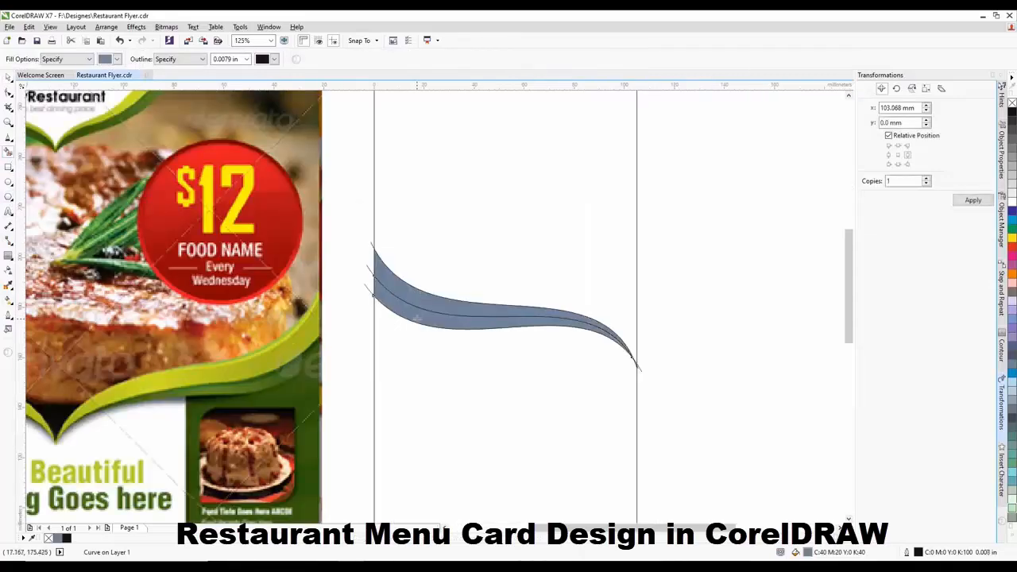
# Delete the three original construction curves around the filled bands
pyautogui.click(8, 77)
pyautogui.click(345, 190)
pyautogui.click(371, 244)
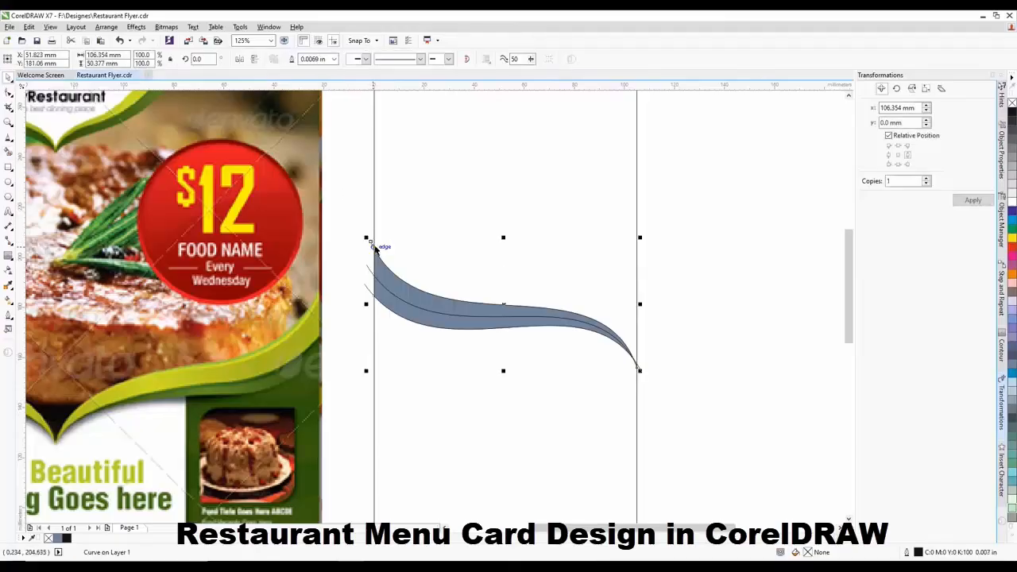
pyautogui.press('Delete')
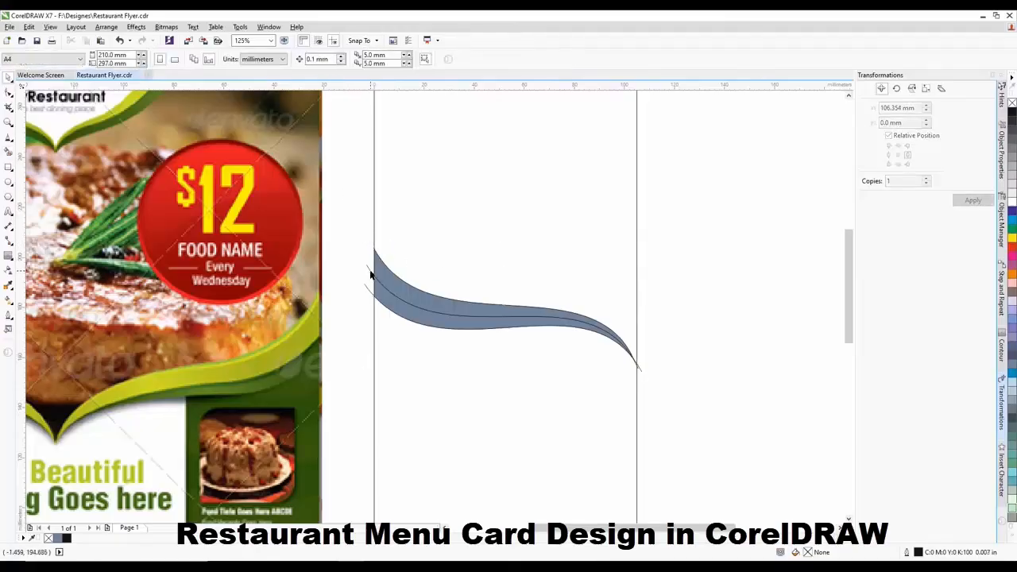
pyautogui.click(369, 265)
pyautogui.press('Delete')
pyautogui.click(364, 282)
pyautogui.press('Delete')
# Check the filled bands' tips at the centre line, then undo the three curve deletions and the lower band's fill
pyautogui.moveTo(342, 230); pyautogui.dragTo(642, 397)
pyautogui.scroll(2, 641, 378)
pyautogui.scroll(-1, 569, 318)
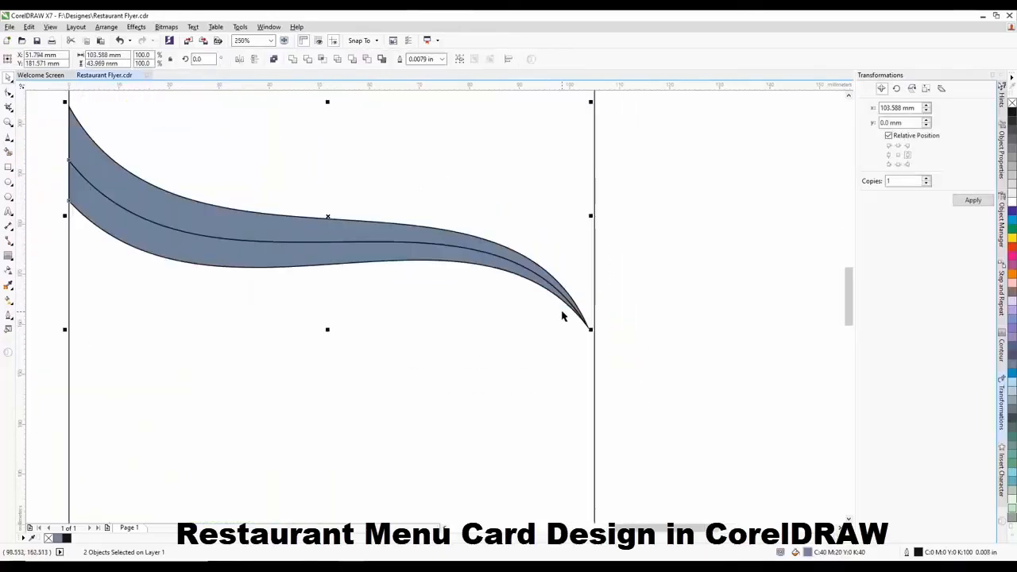
pyautogui.scroll(-1, 615, 309)
pyautogui.hotkey('ctrl', 'z')
pyautogui.hotkey('ctrl', 'z')
pyautogui.hotkey('ctrl', 'z')
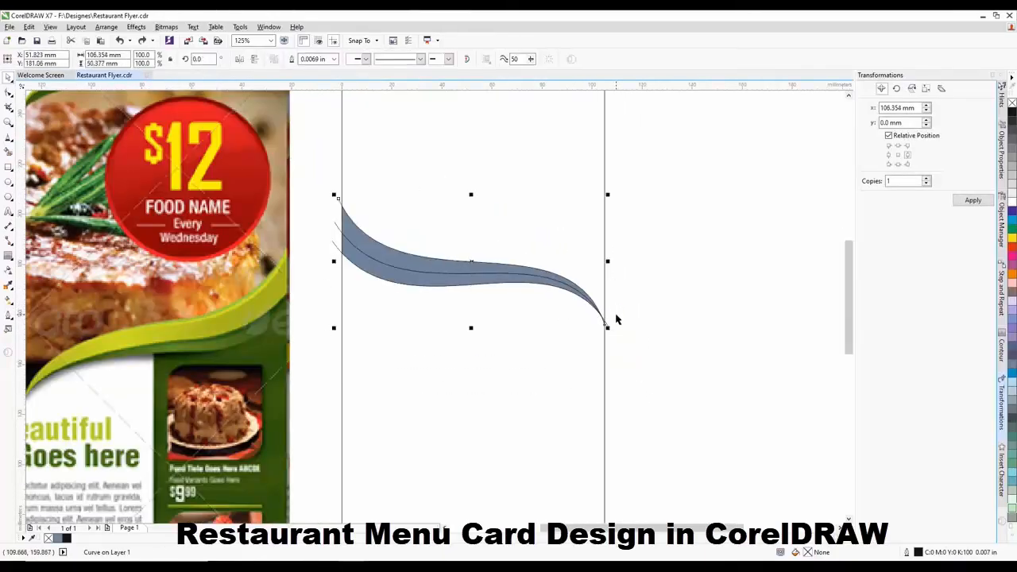
pyautogui.scroll(-1, 420, 284)
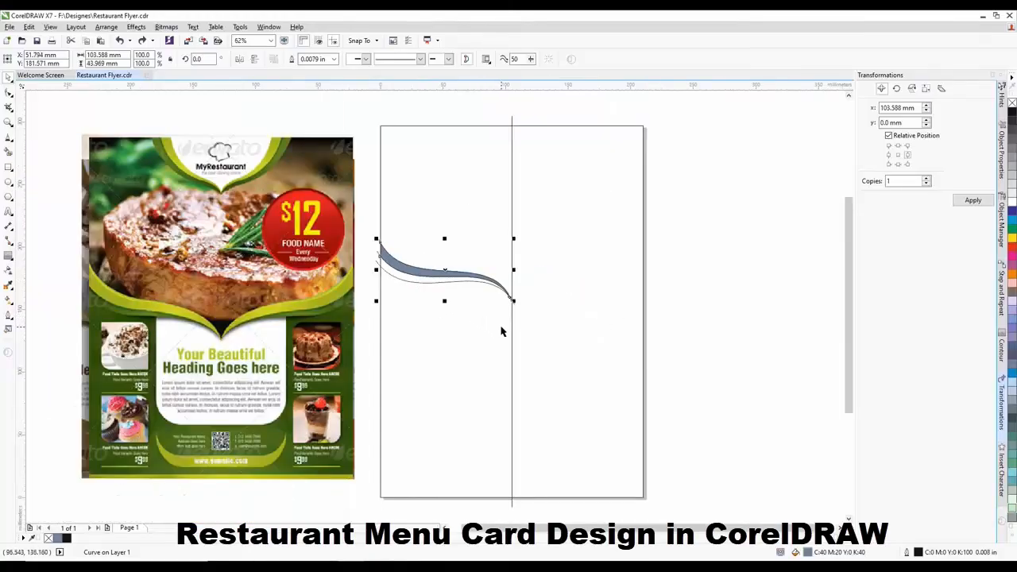
# Create a blue-grey filled shape from the lower band between the middle and lowest curves with Smart Fill
pyautogui.scroll(1, 459, 289)
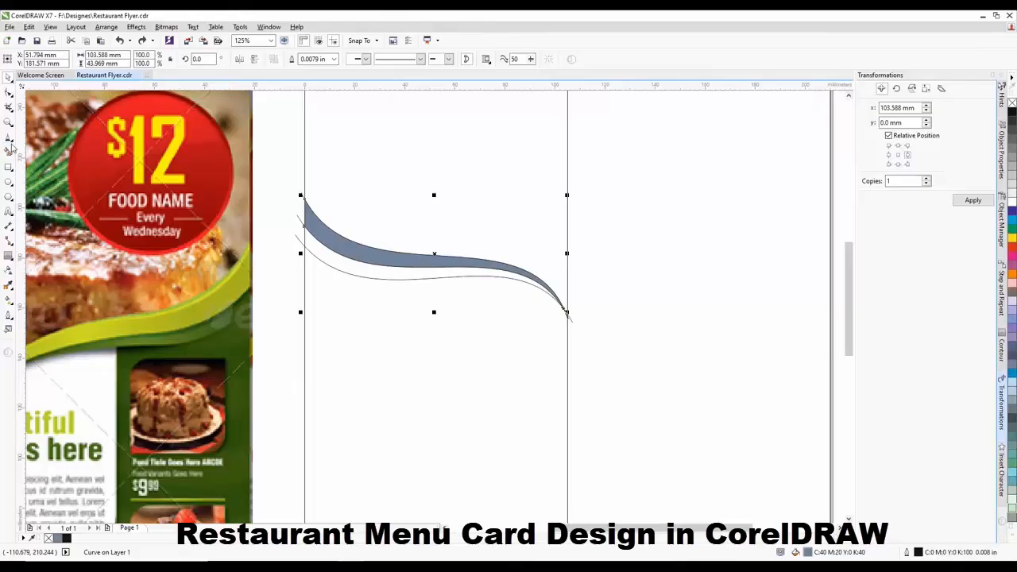
pyautogui.click(9, 151)
pyautogui.click(322, 247)
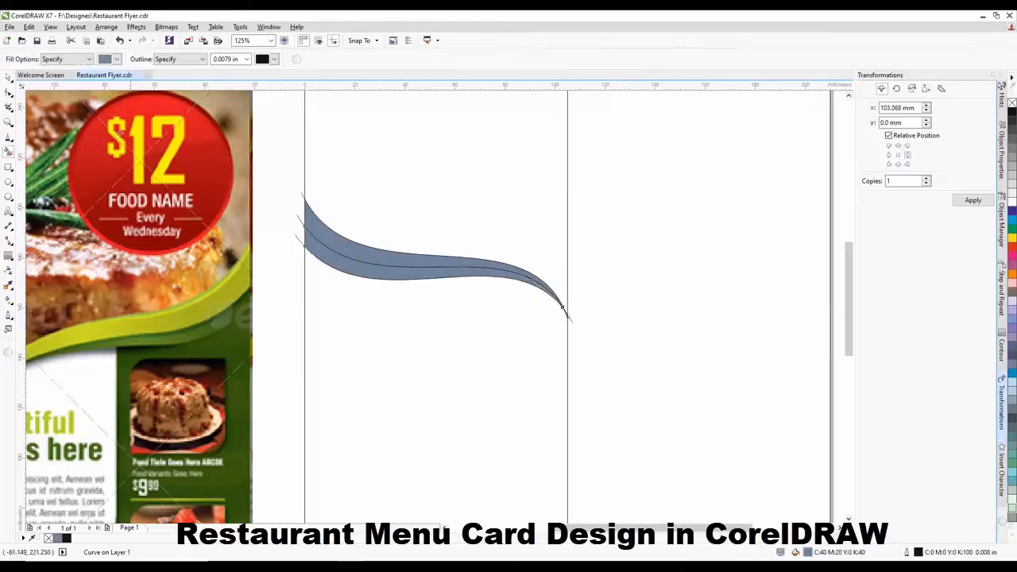
# Delete the three construction curves, keeping only the two filled bands
pyautogui.click(6, 78)
pyautogui.click(301, 167)
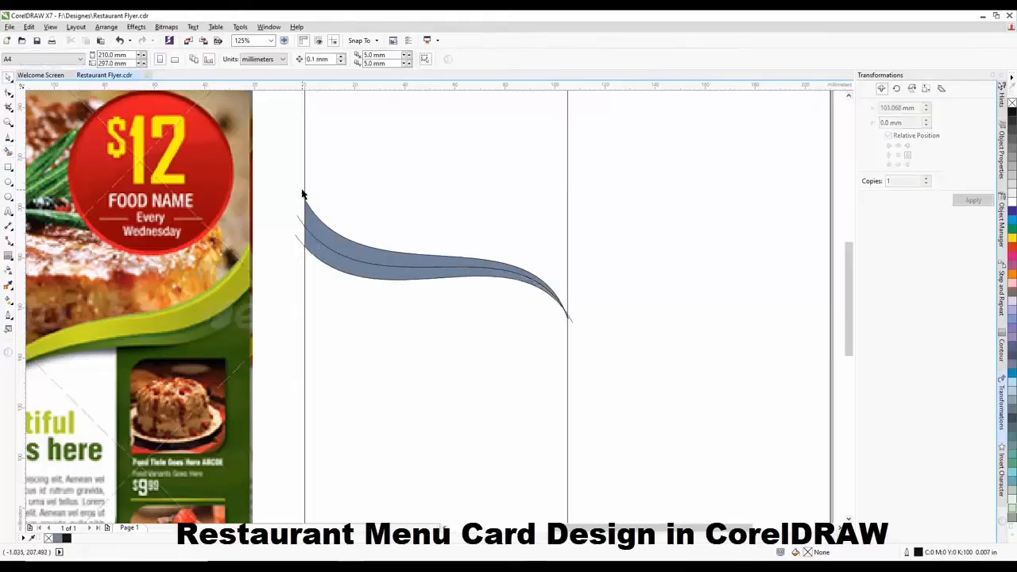
pyautogui.click(303, 199)
pyautogui.click(299, 220)
pyautogui.click(299, 244)
pyautogui.click(295, 237)
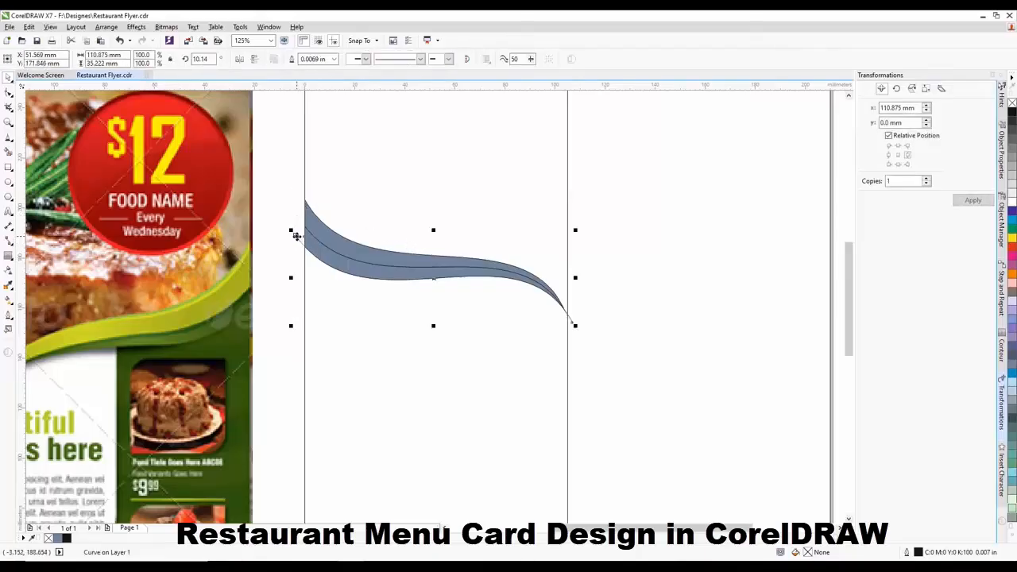
pyautogui.click(288, 234)
# Group the two bands, duplicate the group, move the copy across the centre line and mirror it horizontally
pyautogui.moveTo(279, 187); pyautogui.dragTo(602, 352)
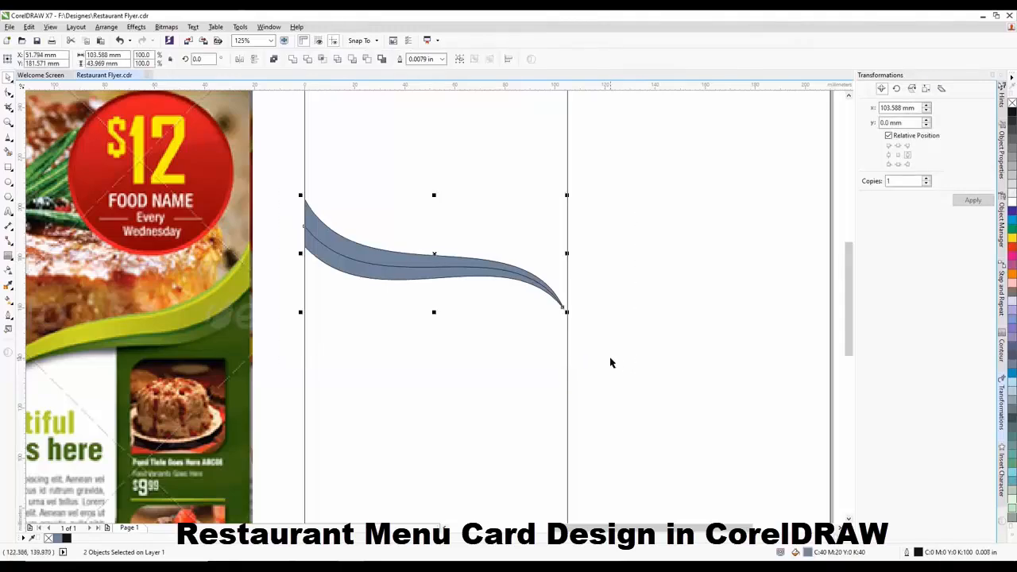
pyautogui.hotkey('ctrl', 'g')
pyautogui.hotkey('ctrl', 'd')
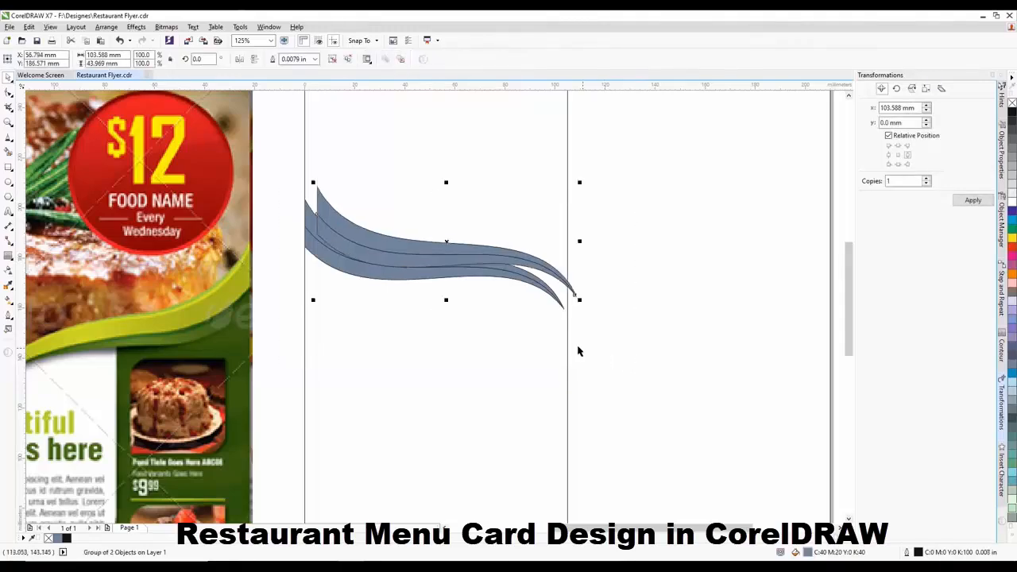
pyautogui.scroll(-1, 387, 236)
pyautogui.moveTo(390, 238); pyautogui.dragTo(542, 252)
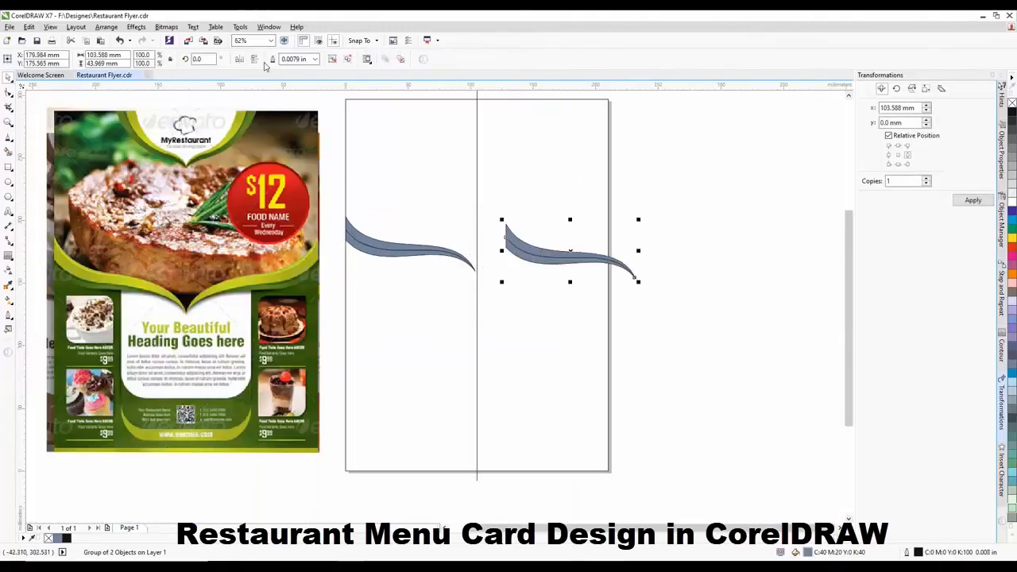
pyautogui.click(239, 60)
# Align the mirrored bands with the page's right edge and level them with the original group by their tops
pyautogui.moveTo(714, 198); pyautogui.dragTo(482, 300)
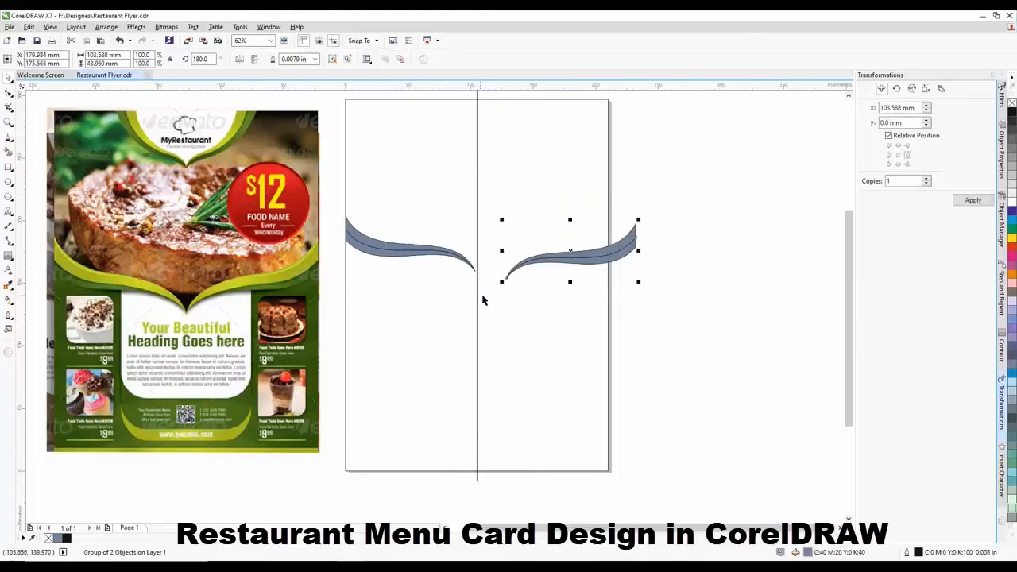
pyautogui.scroll(2, 473, 264)
pyautogui.scroll(-2, 477, 264)
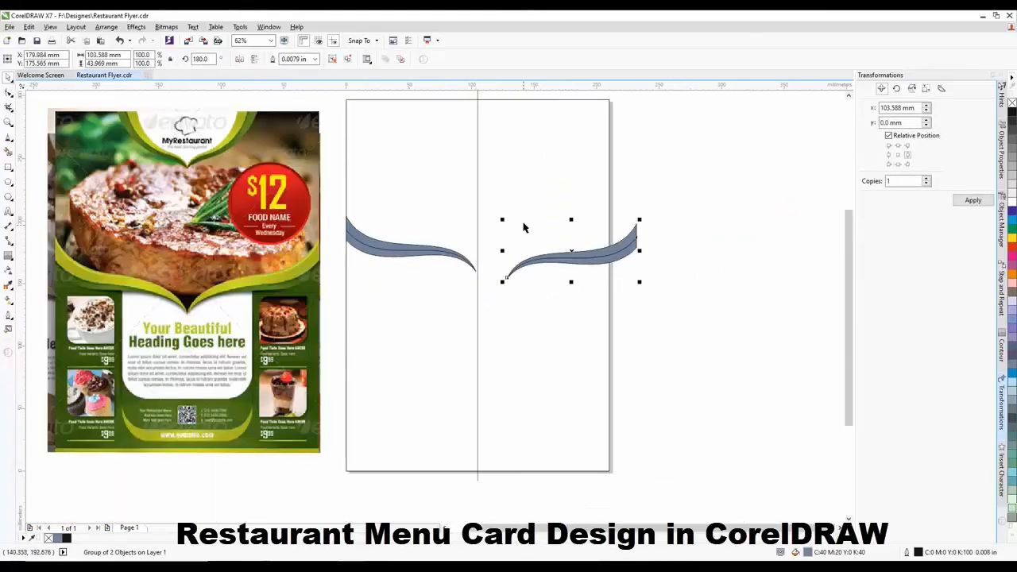
pyautogui.keyDown('shift'); pyautogui.click(516, 196); pyautogui.keyUp('shift')
pyautogui.press('r')
pyautogui.click(680, 222)
pyautogui.click(604, 250)
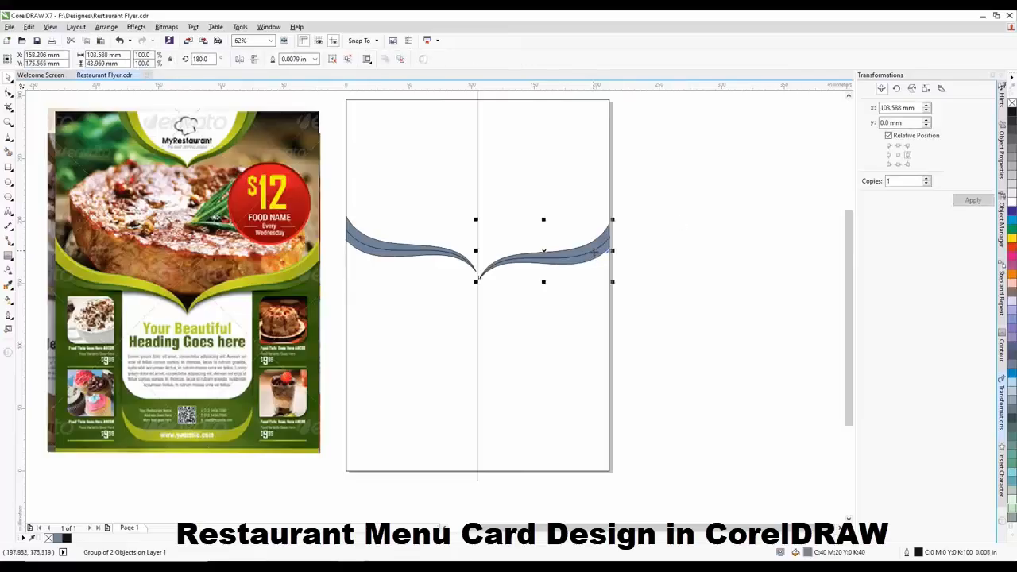
pyautogui.keyDown('shift'); pyautogui.click(421, 256); pyautogui.keyUp('shift')
pyautogui.press('t')
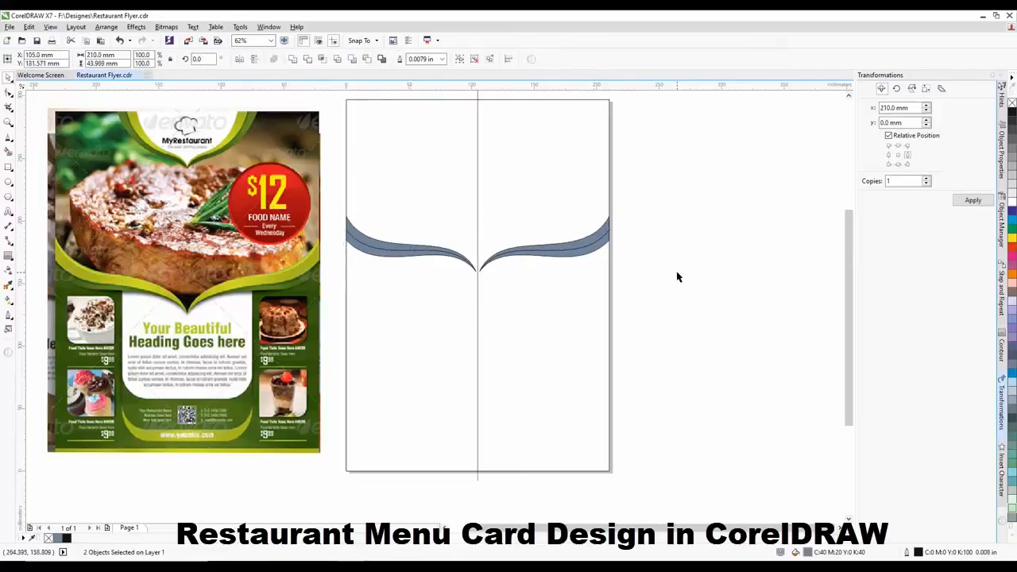
pyautogui.click(676, 275)
# Draw a diagonal line from above the page's upper edge to the centre line, about 48 mm wide and 60 mm high
pyautogui.scroll(-1, 530, 251)
pyautogui.scroll(1, 529, 215)
pyautogui.scroll(-1, 444, 131)
pyautogui.scroll(1, 439, 119)
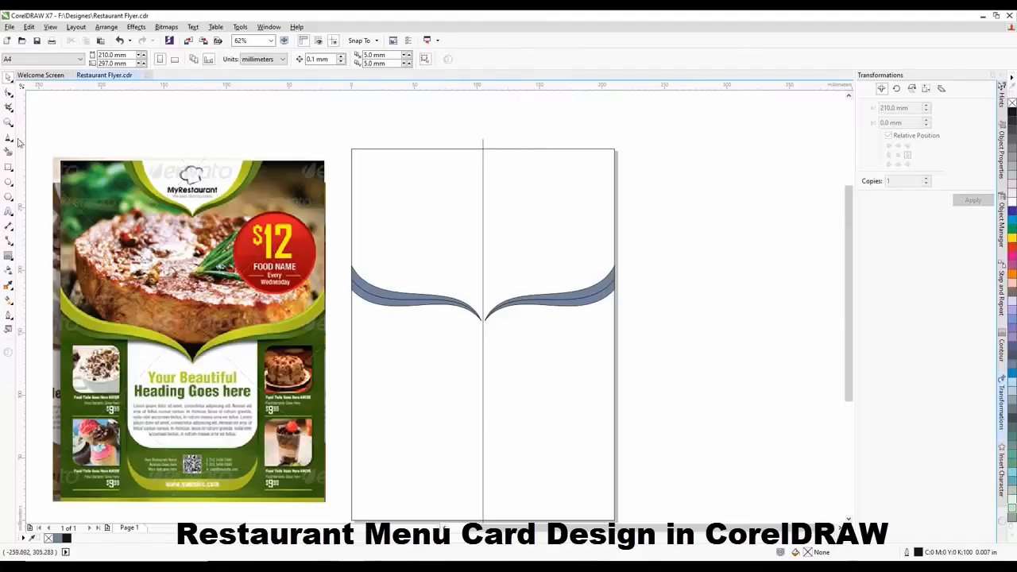
pyautogui.click(9, 138)
pyautogui.click(422, 141)
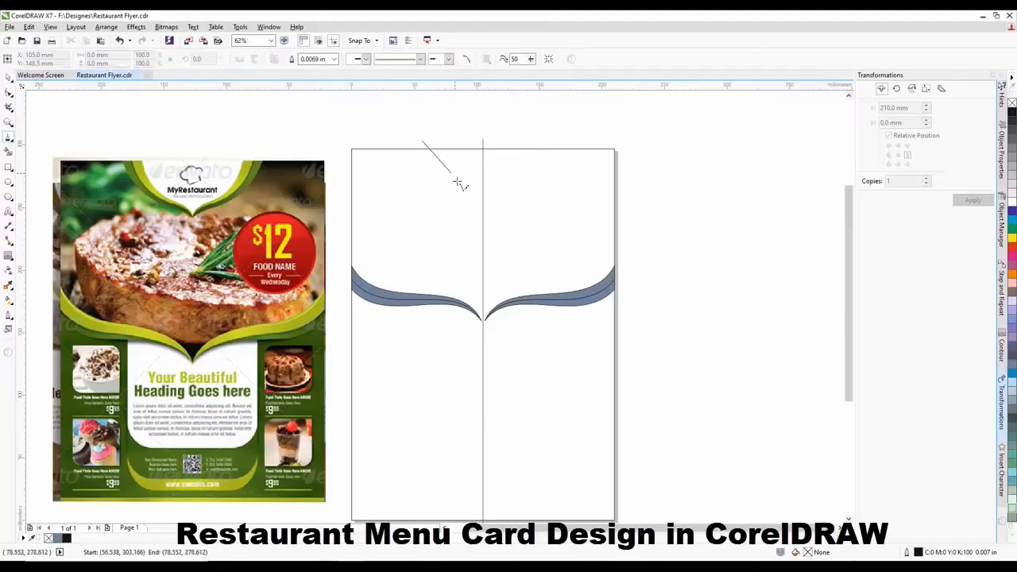
pyautogui.click(483, 216)
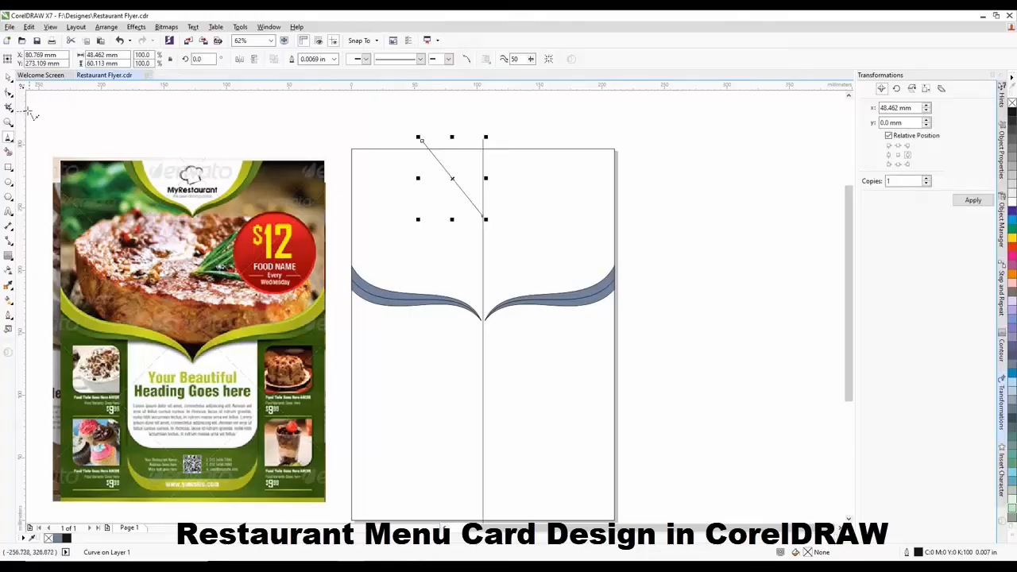
# Convert the diagonal line to a curve and bow it toward the page's lower-left side
pyautogui.click(8, 93)
pyautogui.scroll(2, 442, 170)
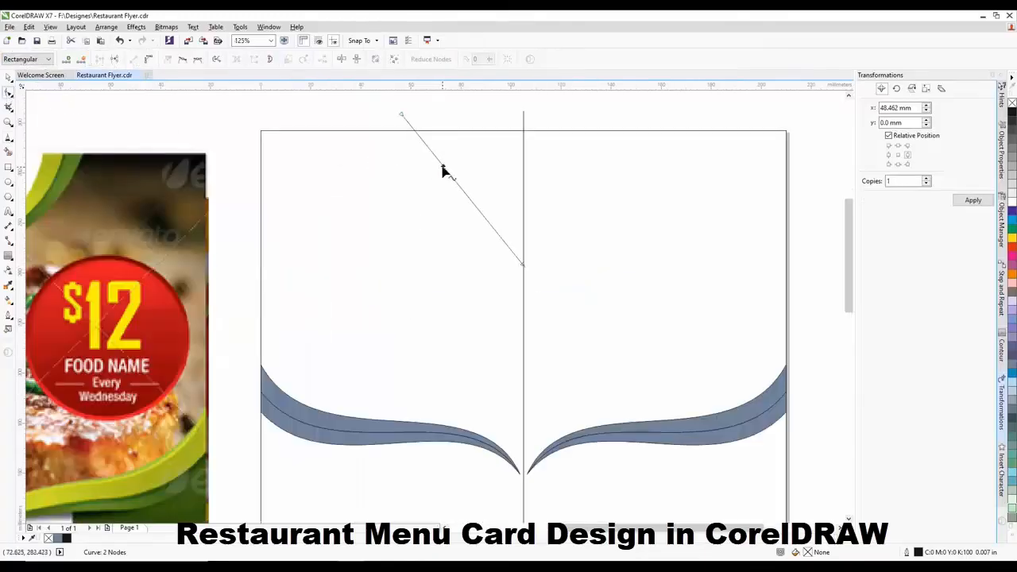
pyautogui.rightClick(444, 170)
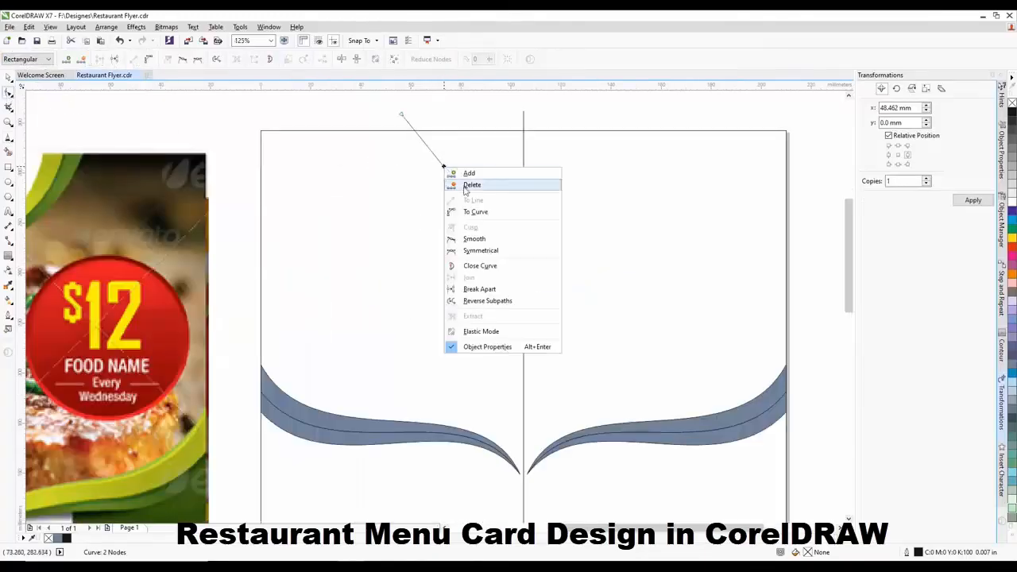
pyautogui.click(461, 178)
pyautogui.scroll(-2, 479, 215)
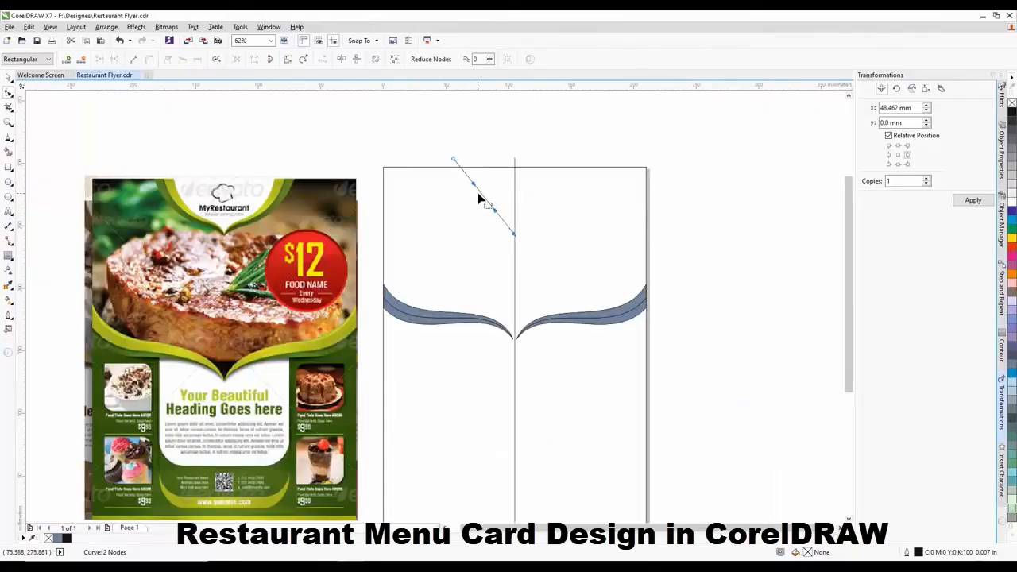
pyautogui.moveTo(480, 197); pyautogui.dragTo(501, 213)
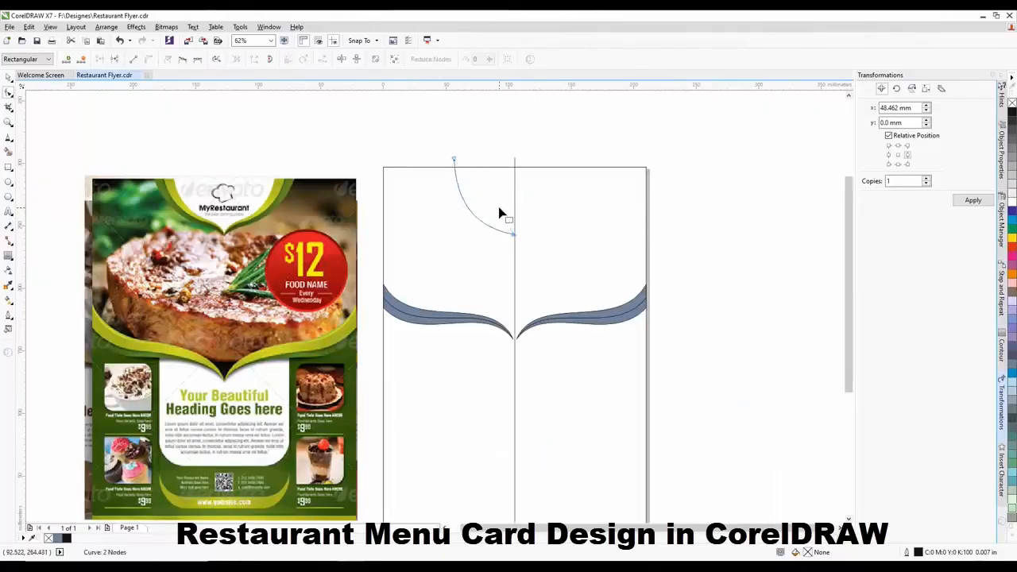
# Reshape the curve into a smooth S by adjusting its end handles and slightly repositioning its upper end node
pyautogui.scroll(2, 476, 203)
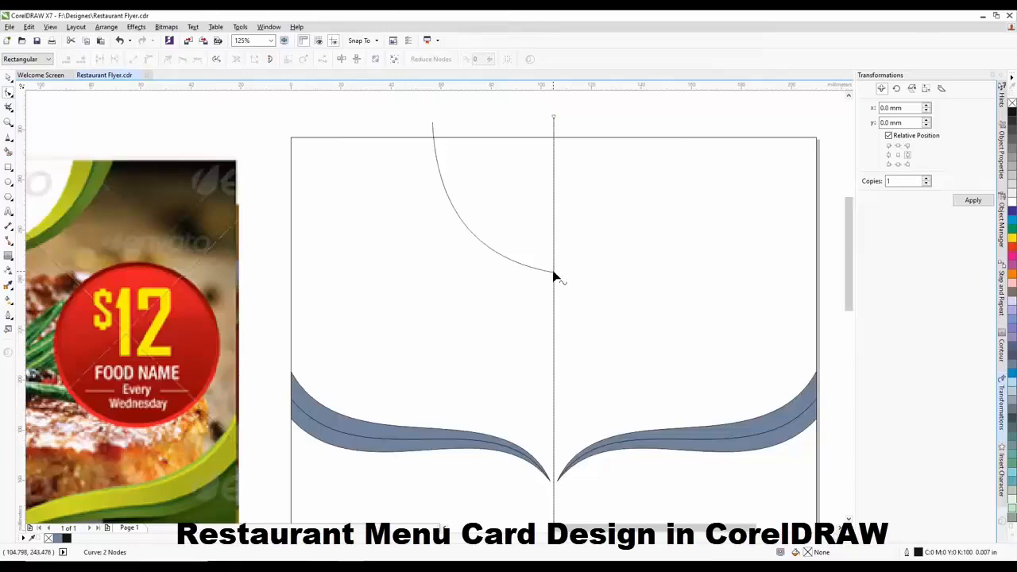
pyautogui.click(434, 124)
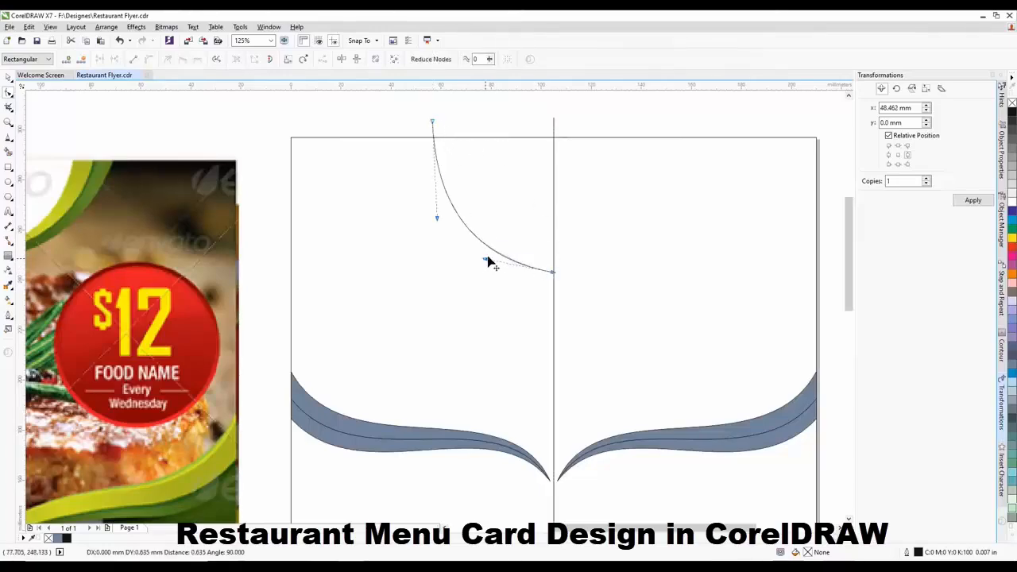
pyautogui.moveTo(486, 263); pyautogui.dragTo(572, 246)
pyautogui.scroll(-2, 569, 246)
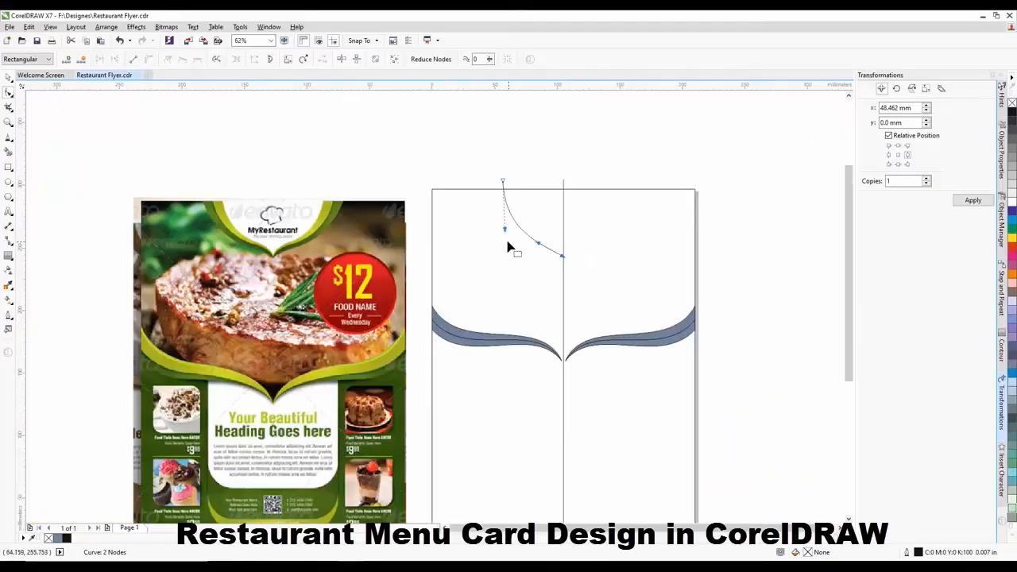
pyautogui.moveTo(506, 232)
pyautogui.mouseDown()
pyautogui.moveTo(490, 236)
pyautogui.moveTo(527, 233)
pyautogui.mouseUp()
pyautogui.scroll(2, 556, 248)
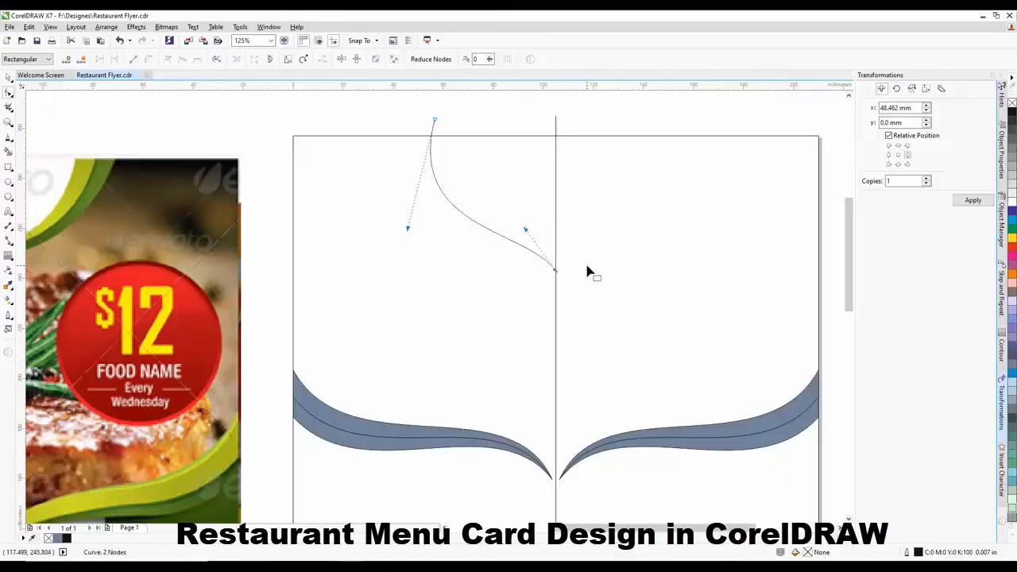
pyautogui.scroll(-2, 485, 168)
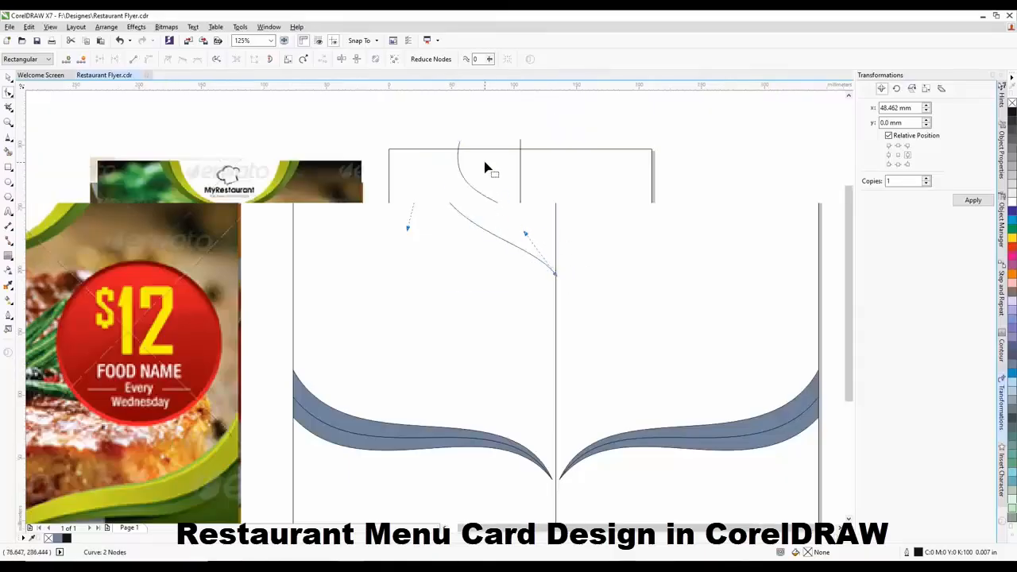
pyautogui.scroll(2, 467, 144)
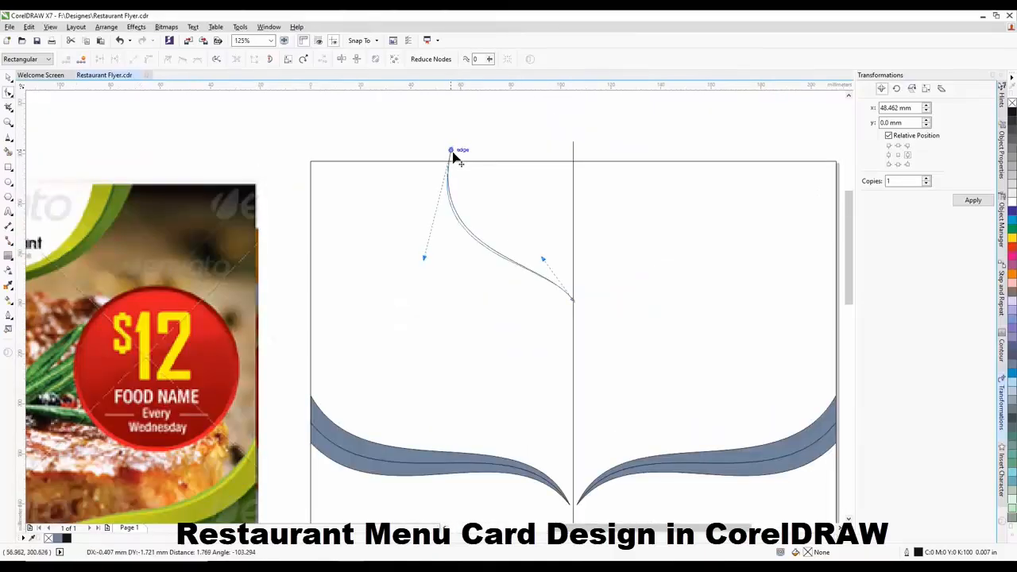
pyautogui.scroll(-2, 545, 180)
# Duplicate the S-curve on its outer side, rotating the copy about 6.1 degrees so both curves meet at the centre line
pyautogui.press('space')
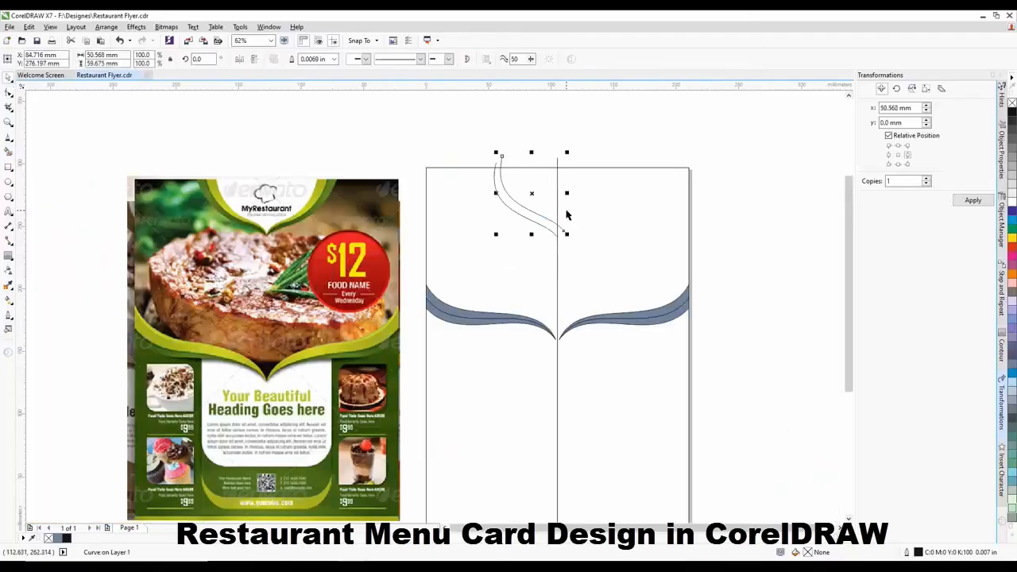
pyautogui.moveTo(520, 202); pyautogui.dragTo(538, 230)
pyautogui.scroll(1, 514, 214)
pyautogui.moveTo(592, 268); pyautogui.dragTo(606, 263)
pyautogui.scroll(-1, 457, 219)
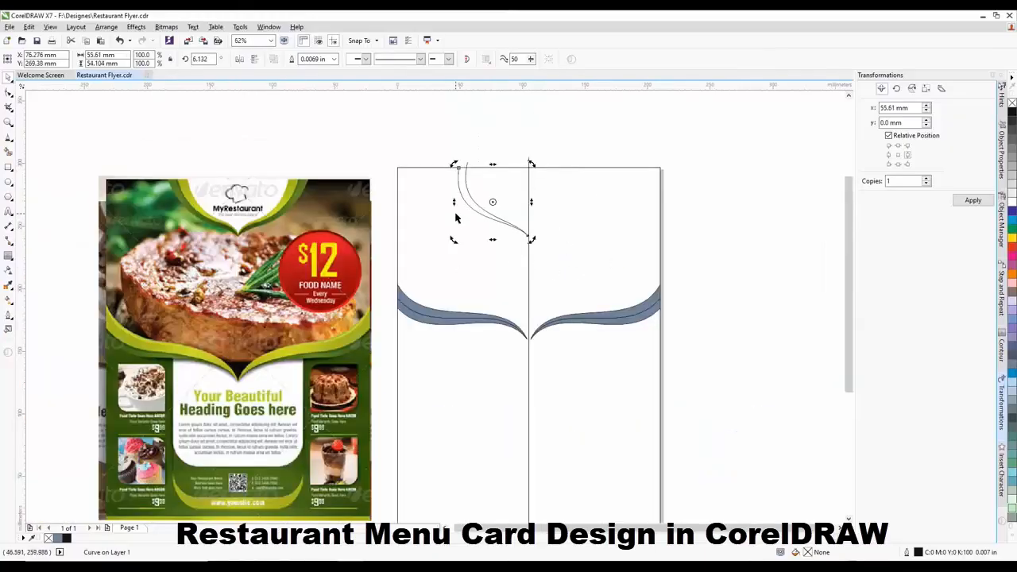
# Extend the second curve's lower end node slightly past the centre line
pyautogui.click(9, 93)
pyautogui.scroll(2, 527, 227)
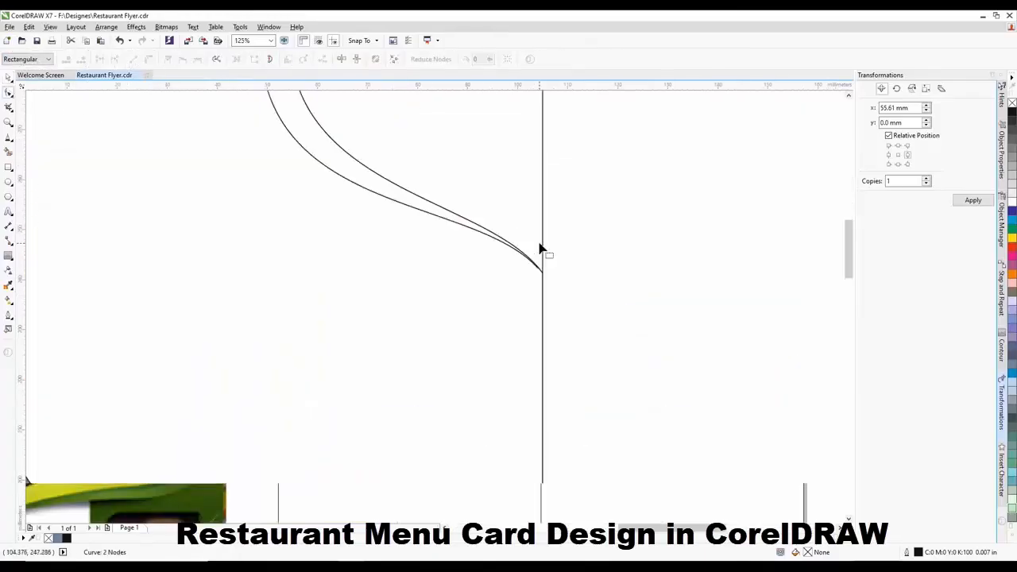
pyautogui.click(538, 273)
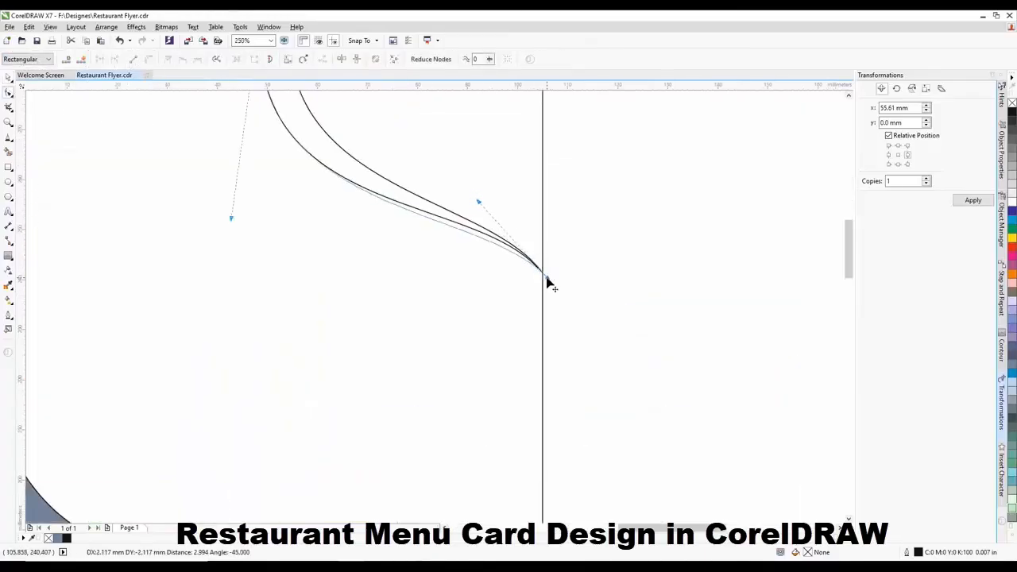
pyautogui.scroll(1, 545, 272)
pyautogui.scroll(-1, 559, 274)
pyautogui.scroll(-1, 559, 274)
pyautogui.scroll(1, 421, 119)
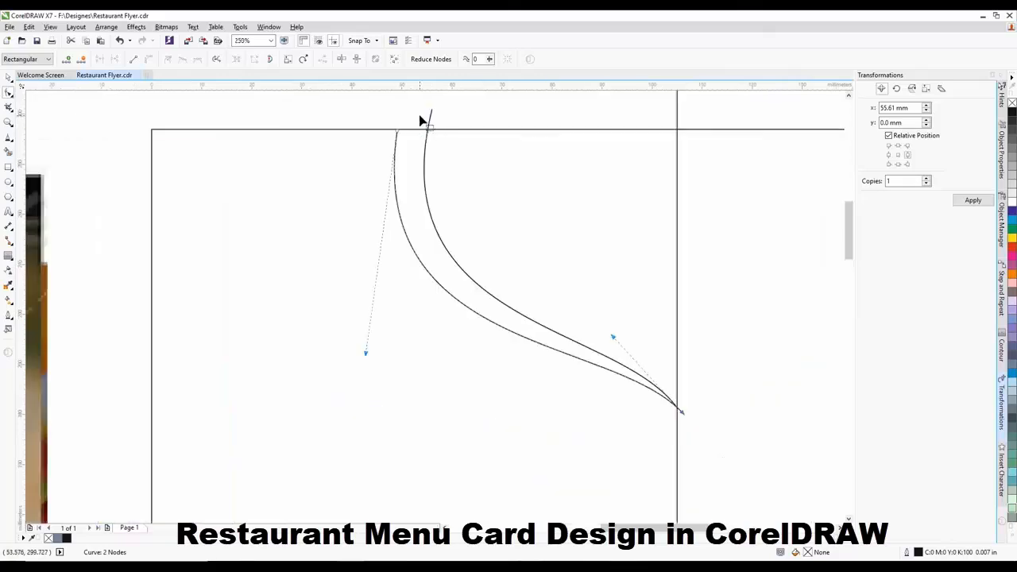
# Extend the second curve's upper end node above the page edge and fine-tune its upper handle
pyautogui.moveTo(397, 131); pyautogui.dragTo(402, 117)
pyautogui.scroll(-1, 481, 112)
pyautogui.scroll(-1, 552, 228)
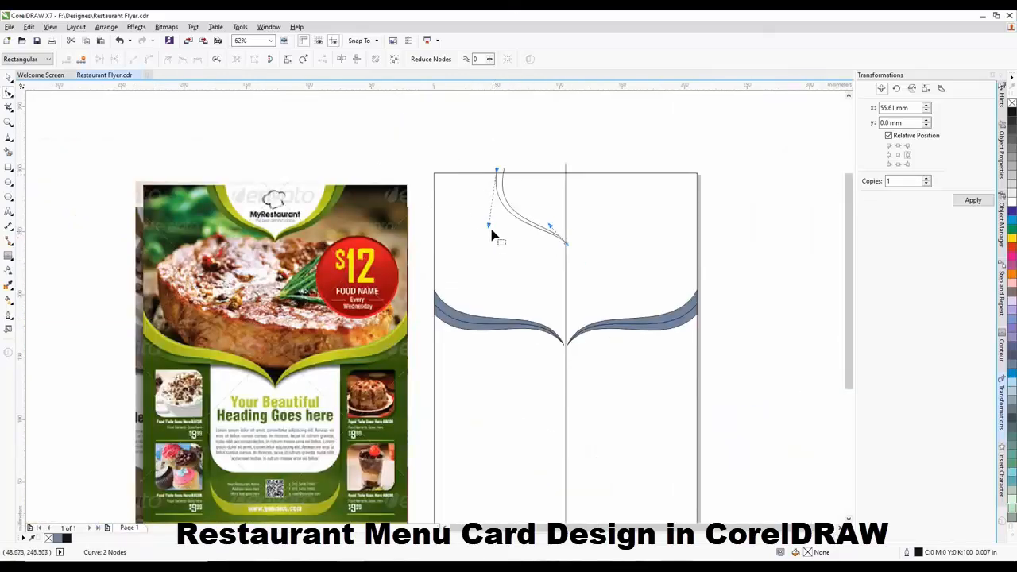
pyautogui.scroll(1, 501, 229)
pyautogui.moveTo(486, 290); pyautogui.dragTo(480, 287)
# Duplicate the second curve as a third, outermost curve, rotated to about 9.9 degrees and converging with the others at the centre line
pyautogui.click(9, 78)
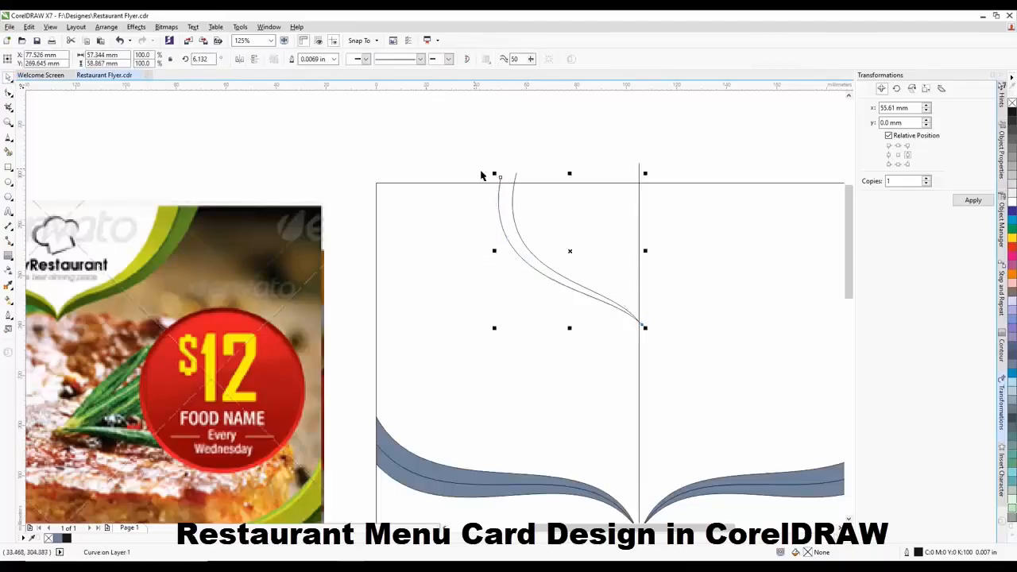
pyautogui.moveTo(530, 240); pyautogui.dragTo(511, 256)
pyautogui.scroll(1, 511, 256)
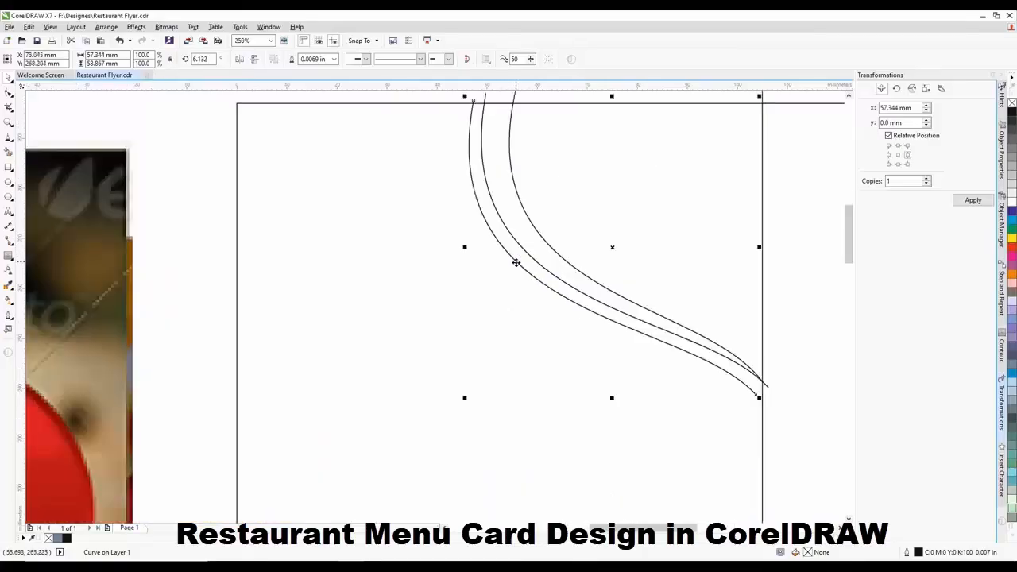
pyautogui.scroll(-1, 509, 254)
pyautogui.scroll(1, 633, 297)
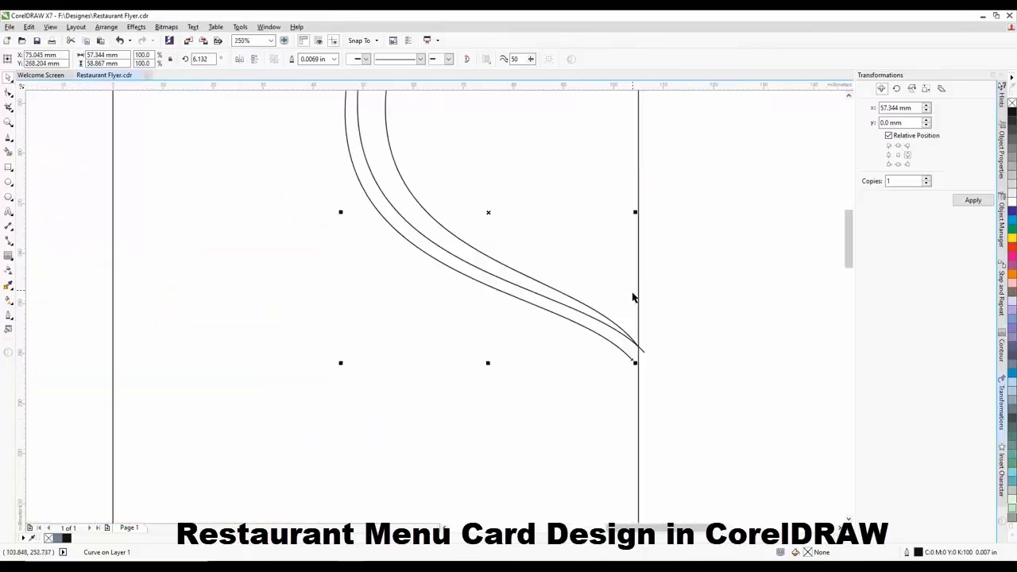
pyautogui.click(623, 351)
pyautogui.moveTo(636, 363); pyautogui.dragTo(642, 352)
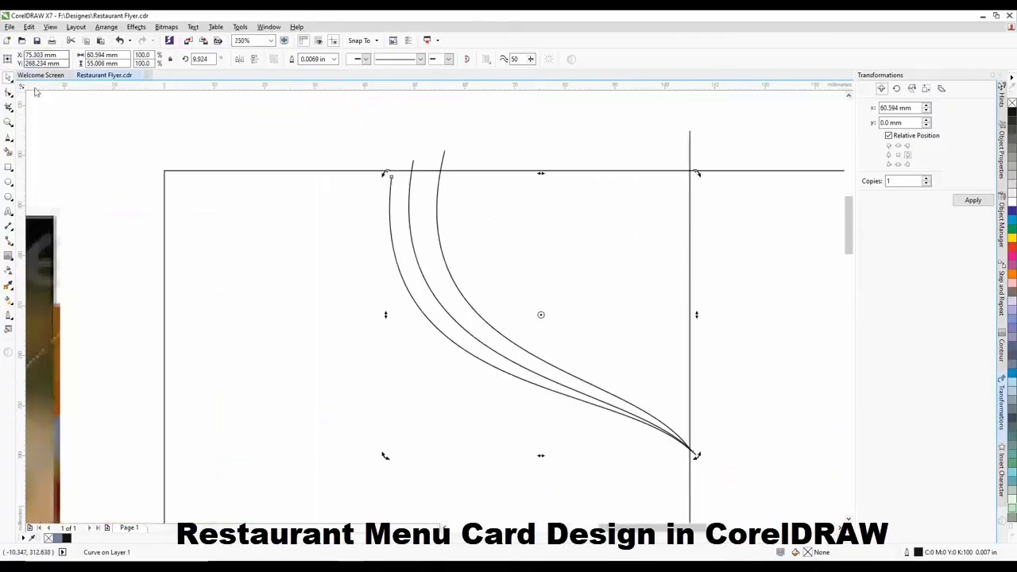
# Extend the outermost curve's upper end node above the page's top edge
pyautogui.click(9, 92)
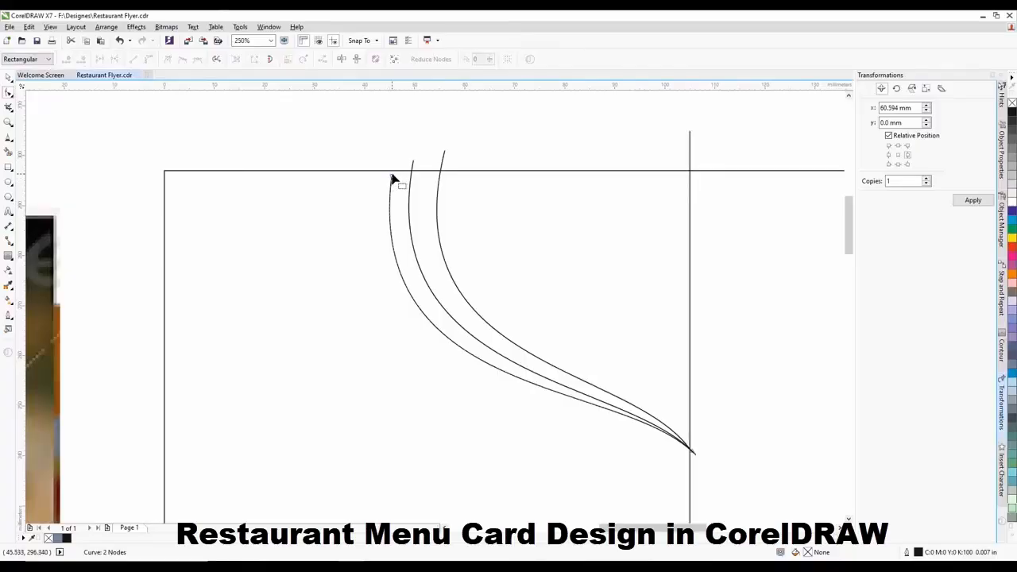
pyautogui.moveTo(390, 176)
pyautogui.mouseDown()
pyautogui.moveTo(367, 164)
pyautogui.moveTo(382, 148)
pyautogui.moveTo(386, 156)
pyautogui.mouseUp()
pyautogui.scroll(2, 388, 161)
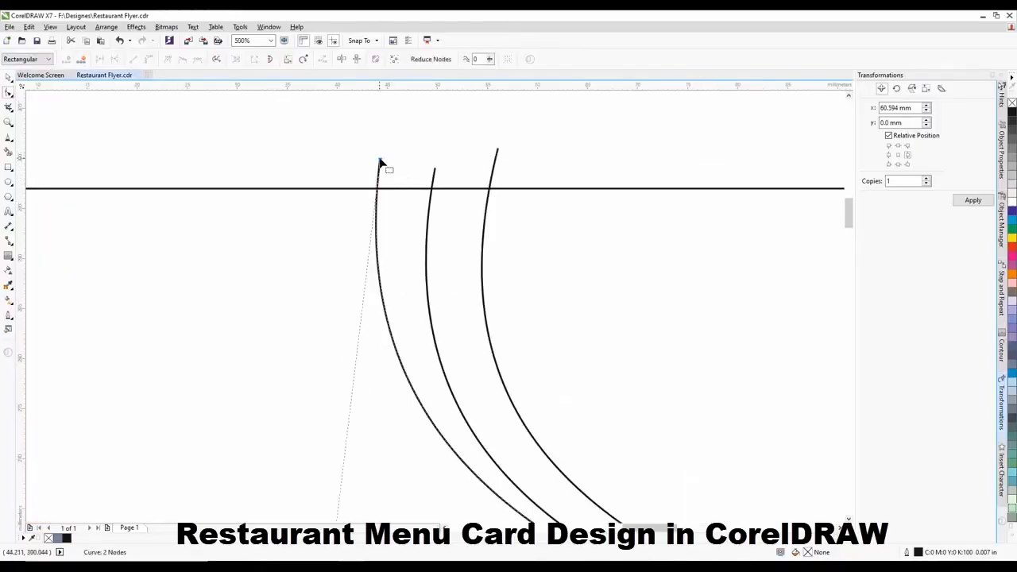
pyautogui.click(380, 163)
pyautogui.moveTo(381, 161); pyautogui.dragTo(380, 162)
pyautogui.scroll(-2, 400, 144)
pyautogui.scroll(1, 450, 183)
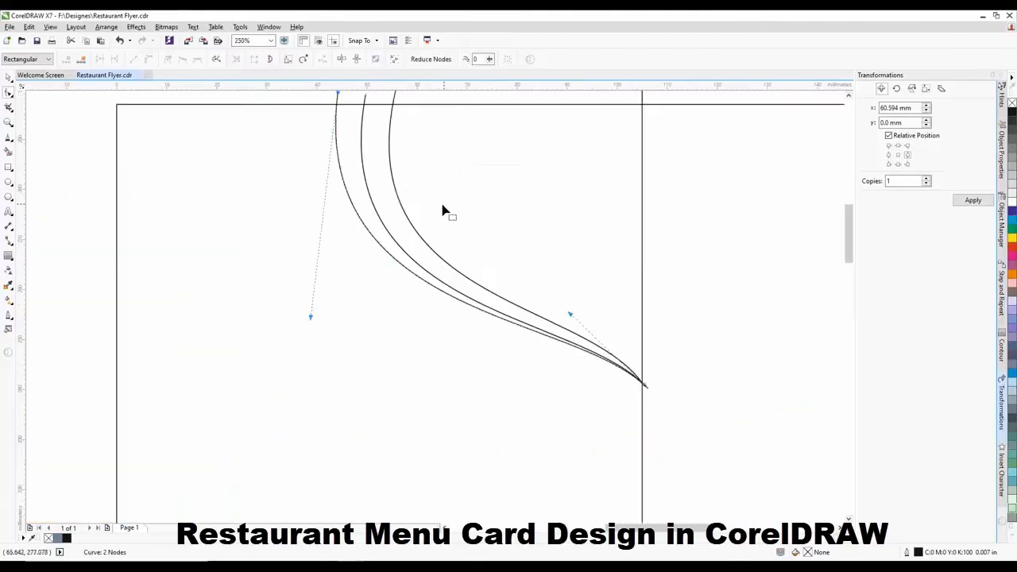
# Bow the outermost curve's upper part further outward with its upper node handle to widen the outer band
pyautogui.moveTo(299, 327); pyautogui.dragTo(279, 329)
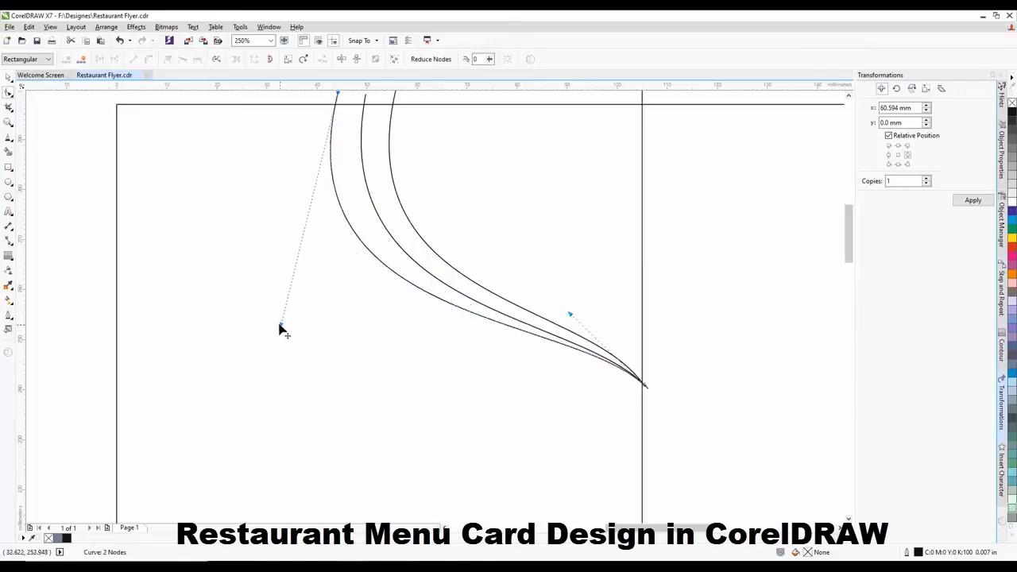
pyautogui.scroll(-4, 410, 275)
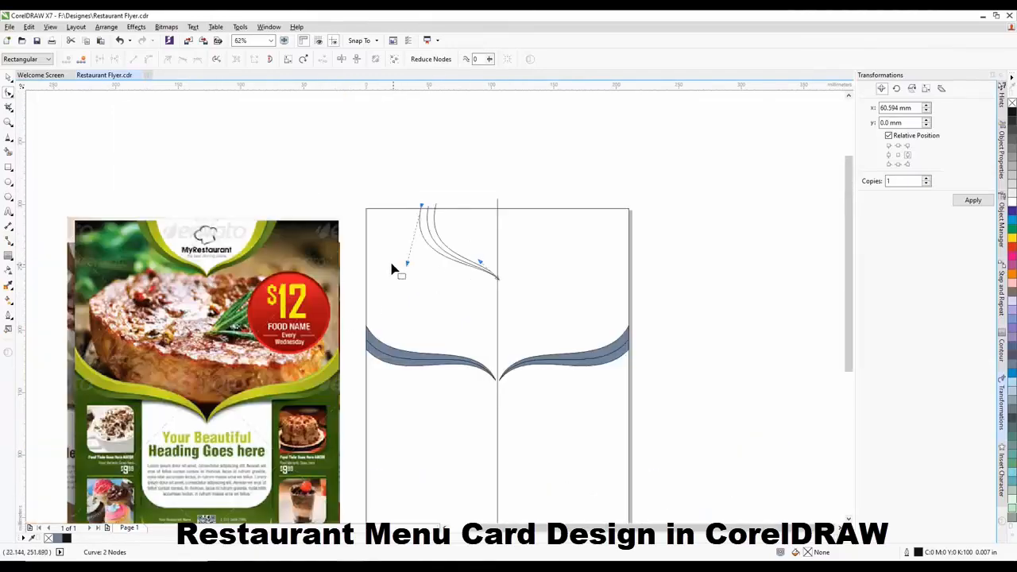
pyautogui.scroll(4, 390, 265)
pyautogui.moveTo(466, 273)
pyautogui.mouseDown()
pyautogui.moveTo(445, 285)
pyautogui.moveTo(469, 284)
pyautogui.mouseUp()
pyautogui.scroll(-2, 459, 220)
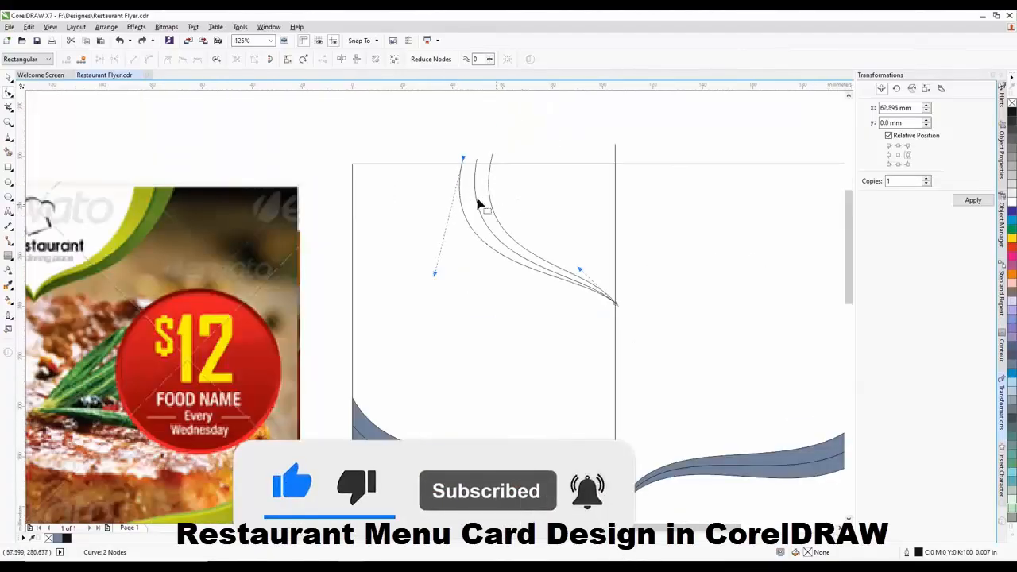
pyautogui.click(380, 102)
pyautogui.moveTo(381, 98); pyautogui.dragTo(641, 333)
pyautogui.click(260, 173)
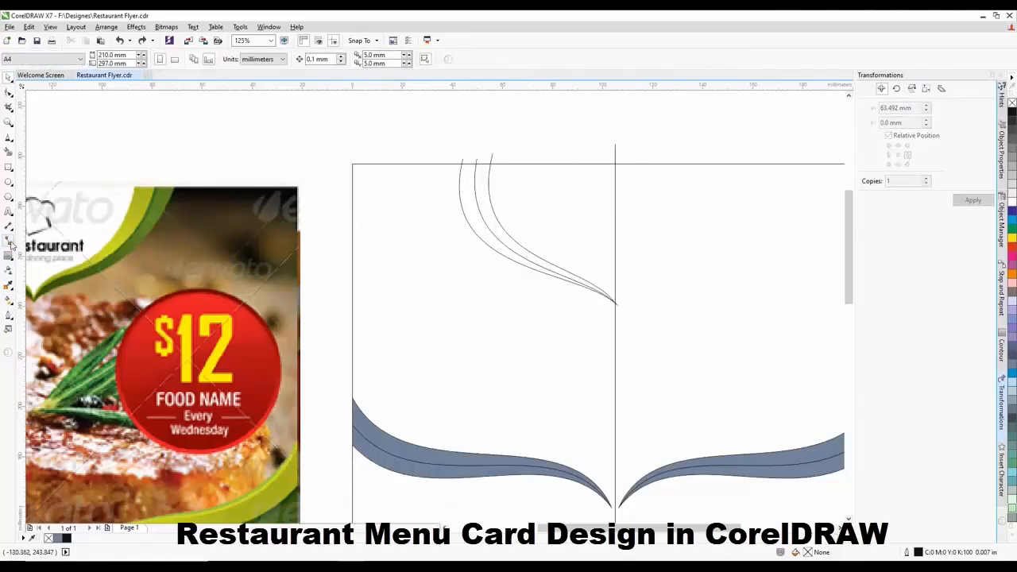
# Smart-fill the two bands enclosed by the three top curves, the page edge and the centre line
pyautogui.click(9, 151)
pyautogui.scroll(2, 482, 198)
pyautogui.click(484, 197)
pyautogui.click(457, 203)
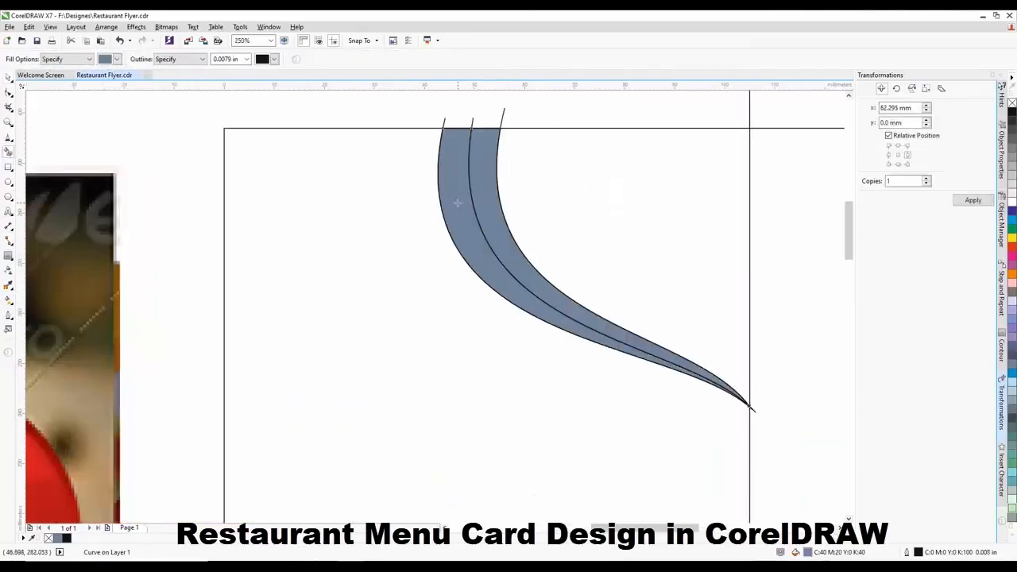
# Delete the three construction curves around the filled top bands
pyautogui.click(9, 76)
pyautogui.click(266, 111)
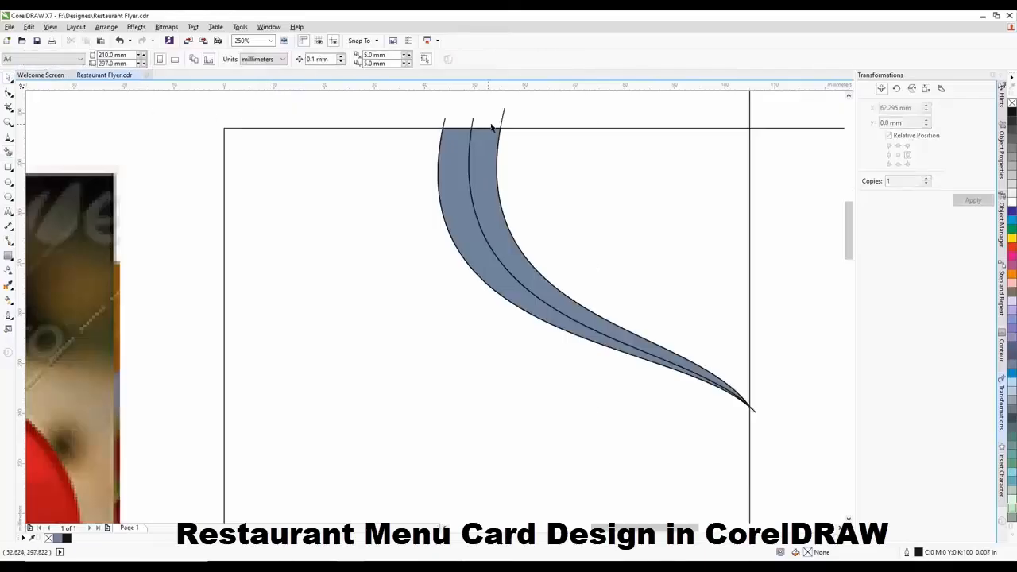
pyautogui.click(503, 127)
pyautogui.press('Delete')
pyautogui.click(469, 154)
pyautogui.scroll(-2, 482, 161)
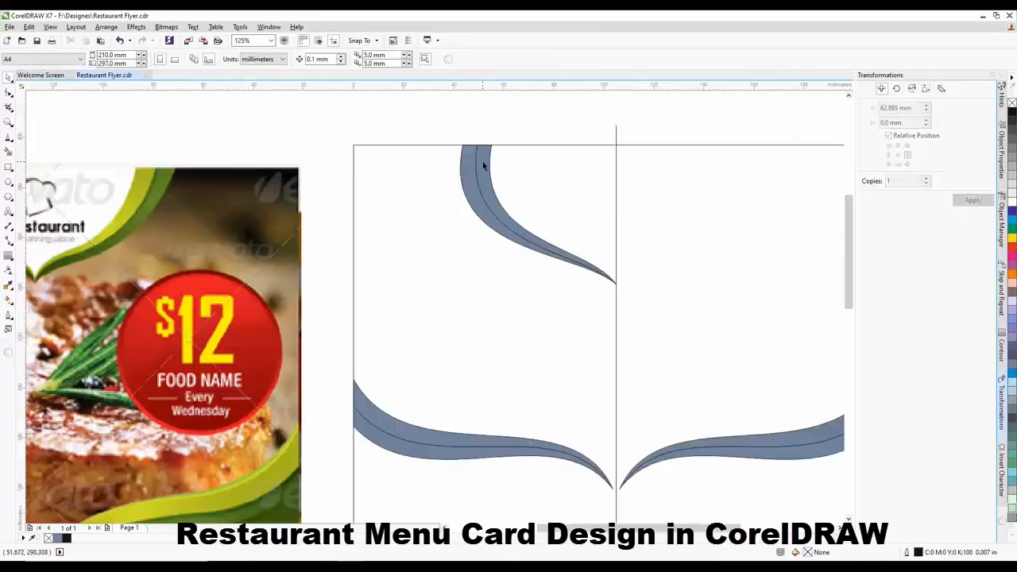
# Group the two filled top bands, duplicate the group and place the copy on the page's right half
pyautogui.moveTo(446, 127); pyautogui.dragTo(655, 304)
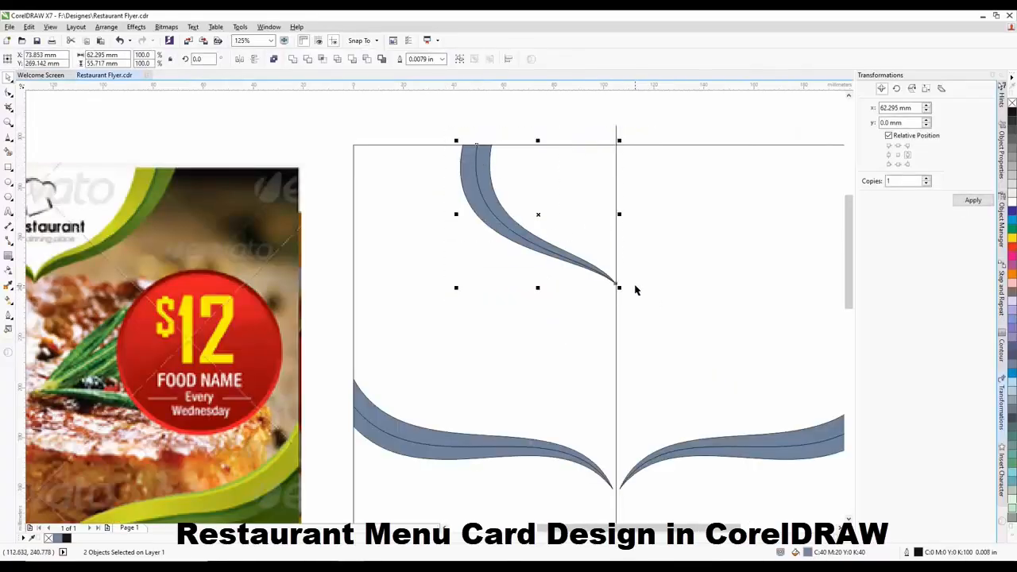
pyautogui.hotkey('ctrl', 'g')
pyautogui.hotkey('ctrl', 'd')
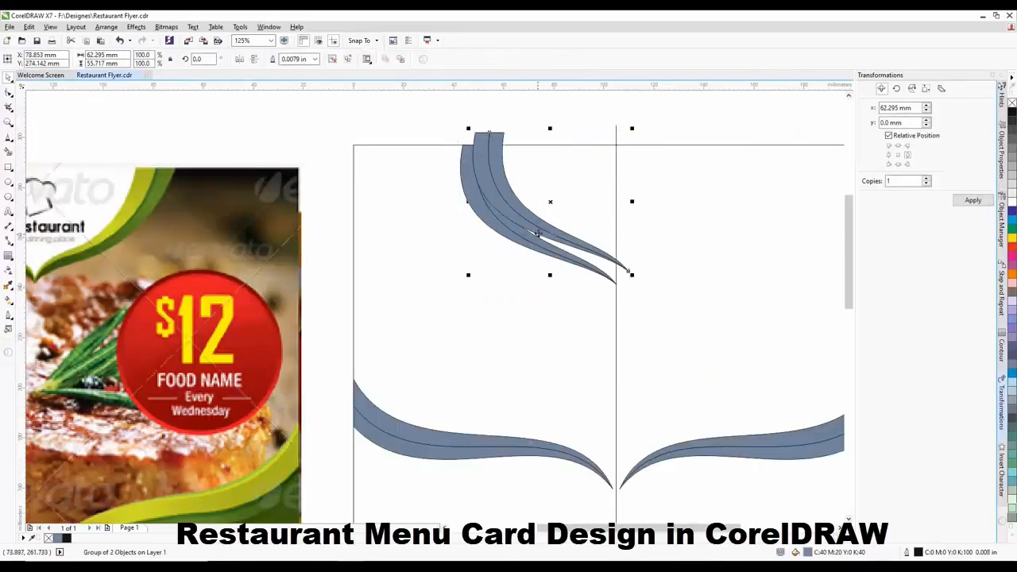
pyautogui.moveTo(540, 225); pyautogui.dragTo(720, 251)
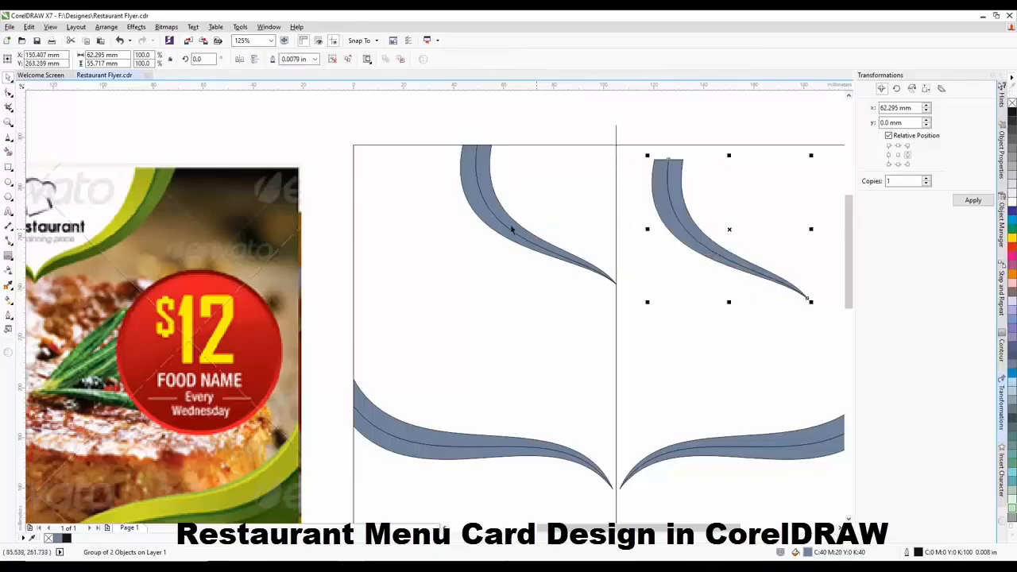
# Mirror the copied top band horizontally and move it so its tip meets the original at the centre line
pyautogui.click(239, 58)
pyautogui.scroll(-1, 440, 193)
pyautogui.scroll(1, 602, 221)
pyautogui.moveTo(602, 221); pyautogui.dragTo(574, 198)
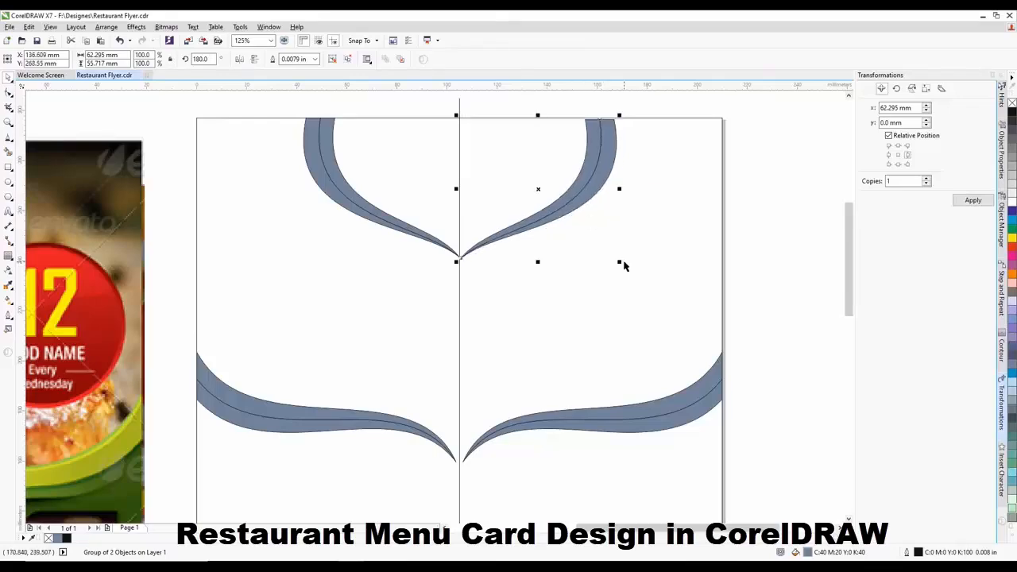
# Align the mirrored top band's upper edge with the top of the page rectangle
pyautogui.click(655, 242)
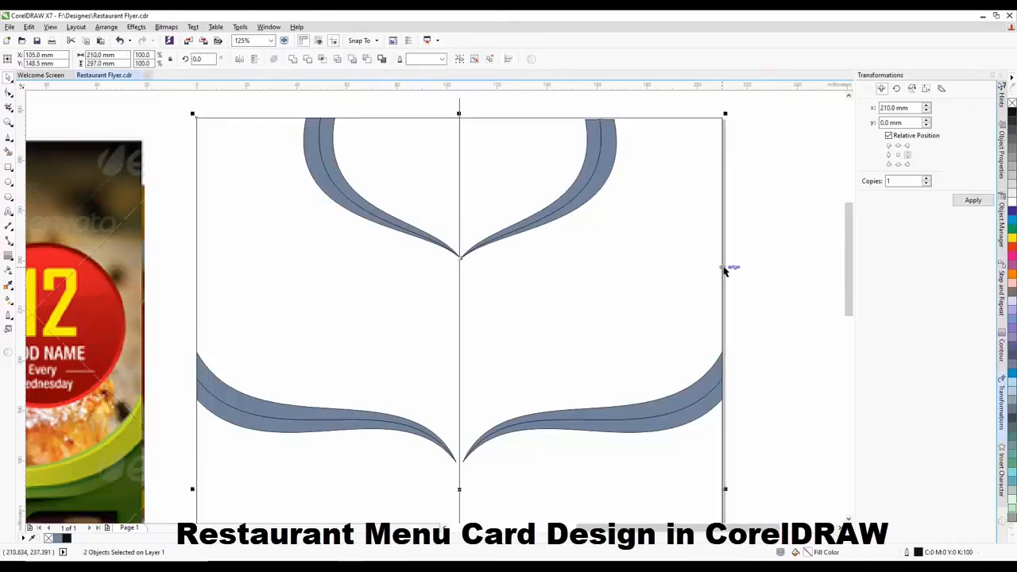
pyautogui.scroll(-1, 723, 265)
pyautogui.click(764, 273)
pyautogui.scroll(1, 724, 327)
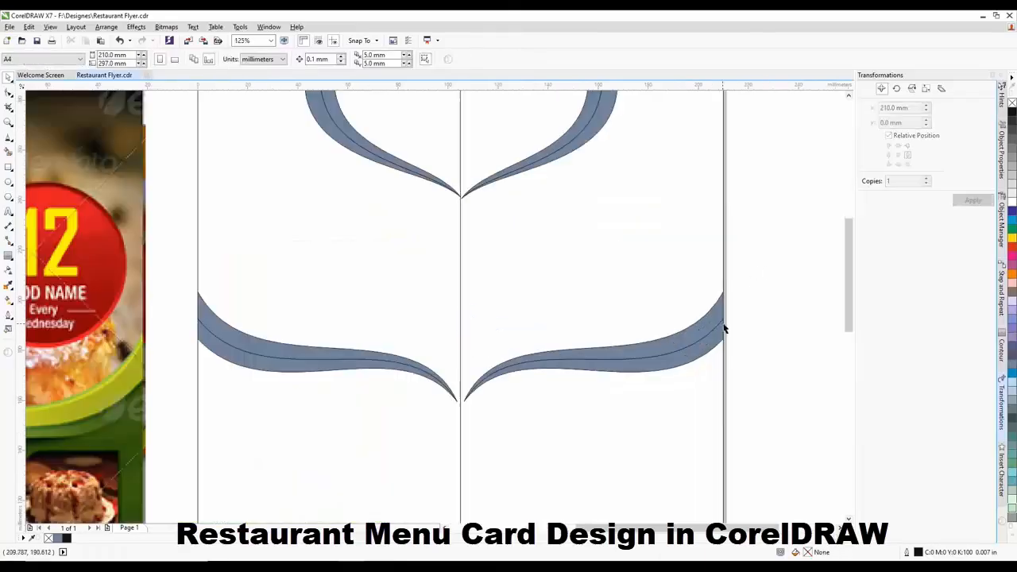
pyautogui.scroll(-1, 592, 199)
pyautogui.click(591, 148)
pyautogui.scroll(-1, 592, 135)
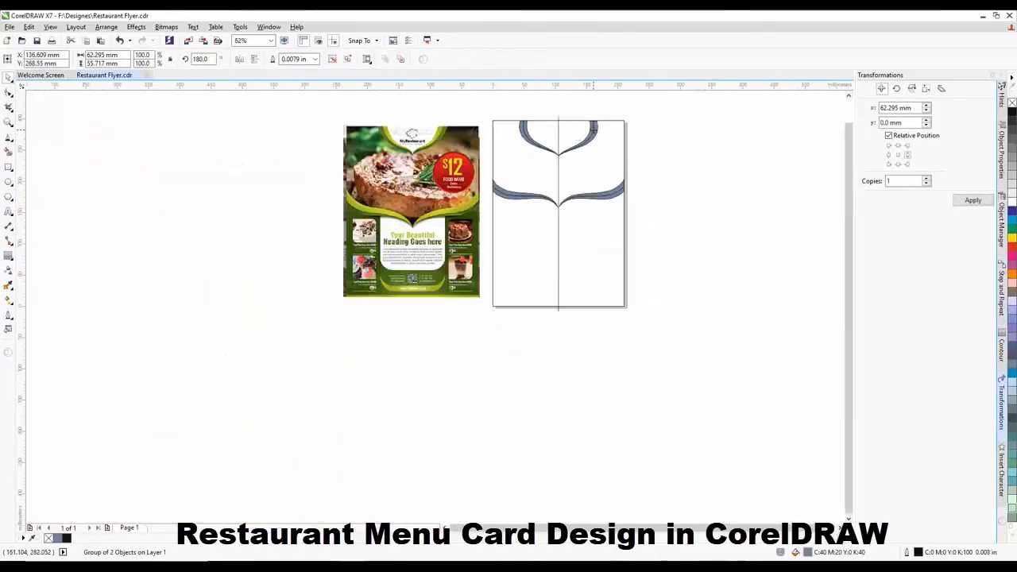
pyautogui.scroll(1, 595, 119)
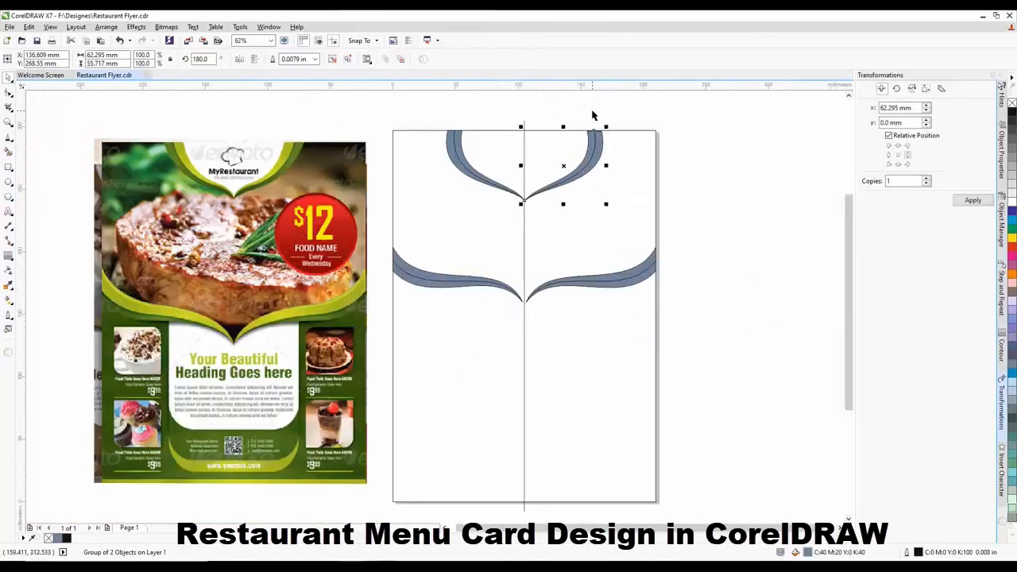
pyautogui.keyDown('shift'); pyautogui.click(627, 163); pyautogui.keyUp('shift')
pyautogui.click(661, 171)
pyautogui.click(590, 155)
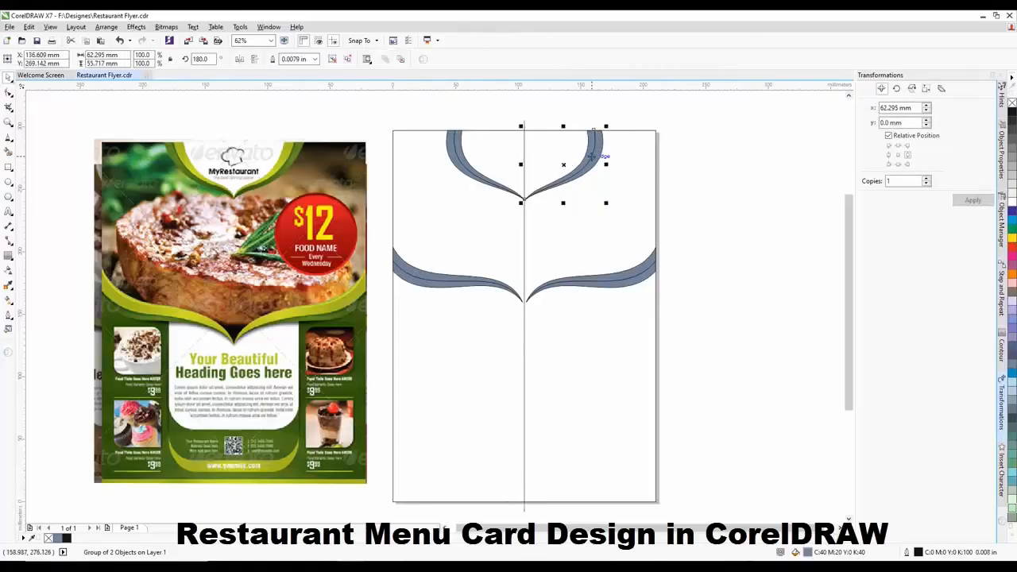
# Select both top bands together and narrow the pair to about 105.5 mm wide, keeping their height
pyautogui.scroll(1, 588, 151)
pyautogui.keyDown('shift'); pyautogui.click(415, 214); pyautogui.keyUp('shift')
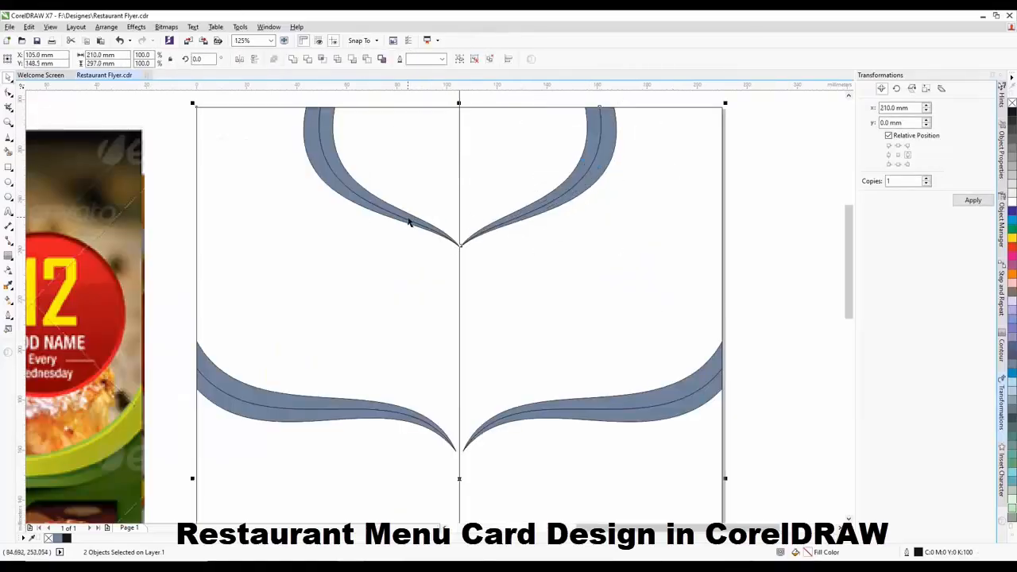
pyautogui.click(408, 223)
pyautogui.scroll(-1, 411, 219)
pyautogui.moveTo(341, 127); pyautogui.dragTo(545, 260)
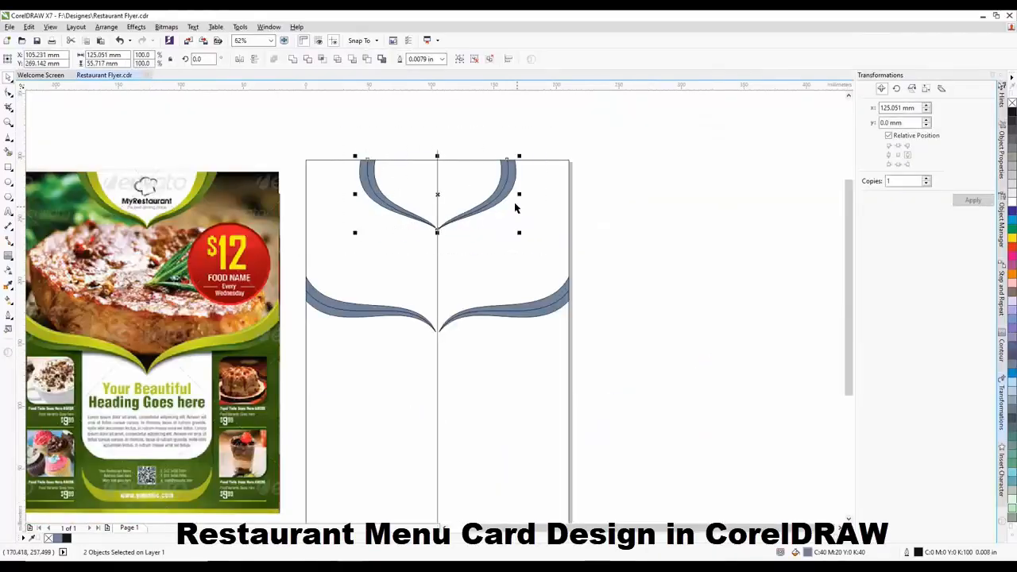
pyautogui.scroll(1, 515, 208)
pyautogui.moveTo(523, 199); pyautogui.dragTo(474, 198)
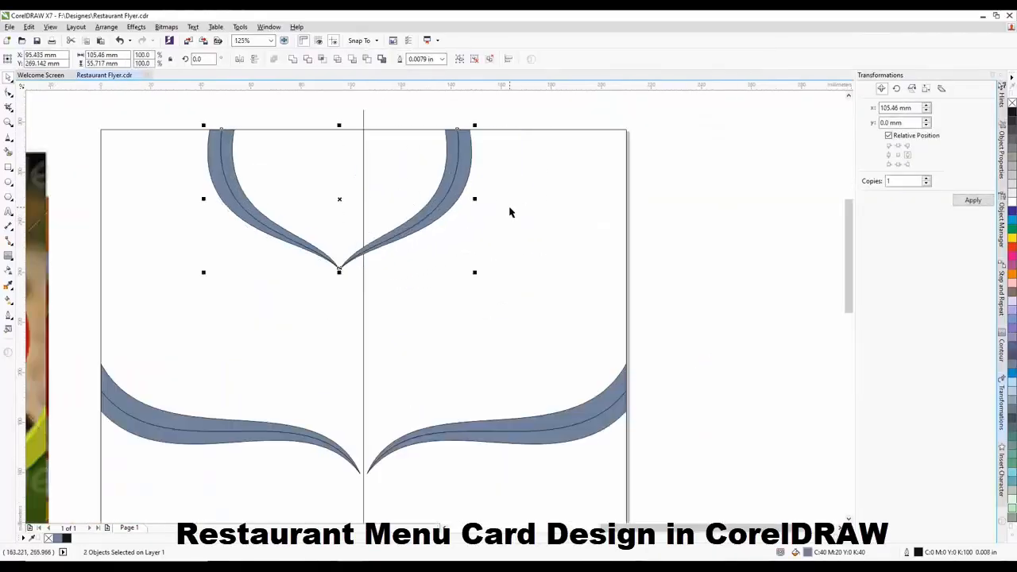
# Group the narrowed top bands and centre them horizontally on the page rectangle
pyautogui.hotkey('ctrl', 'g')
pyautogui.scroll(-1, 508, 211)
pyautogui.hotkey('ctrl', 'a')
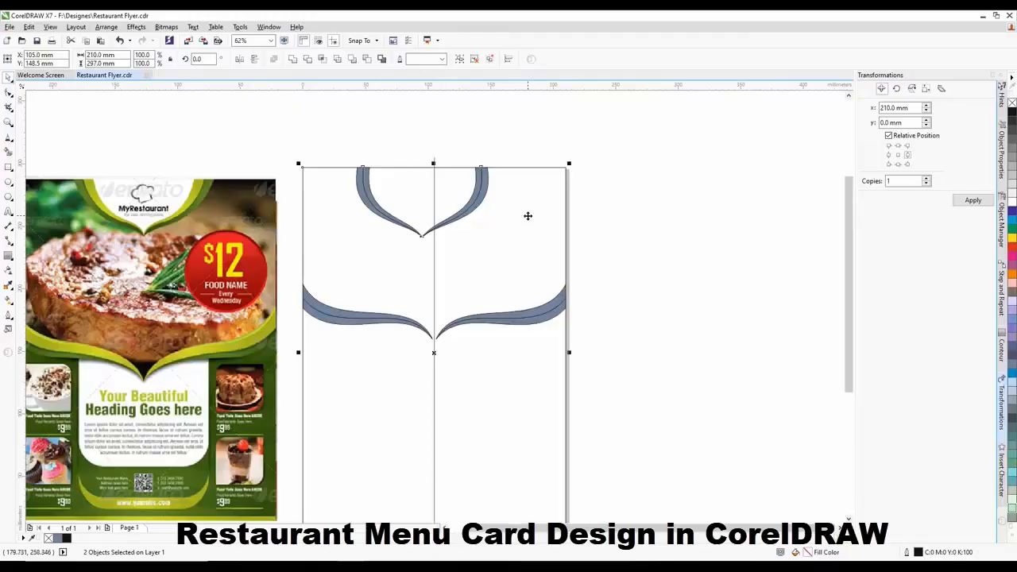
pyautogui.click(461, 191)
pyautogui.click(434, 273)
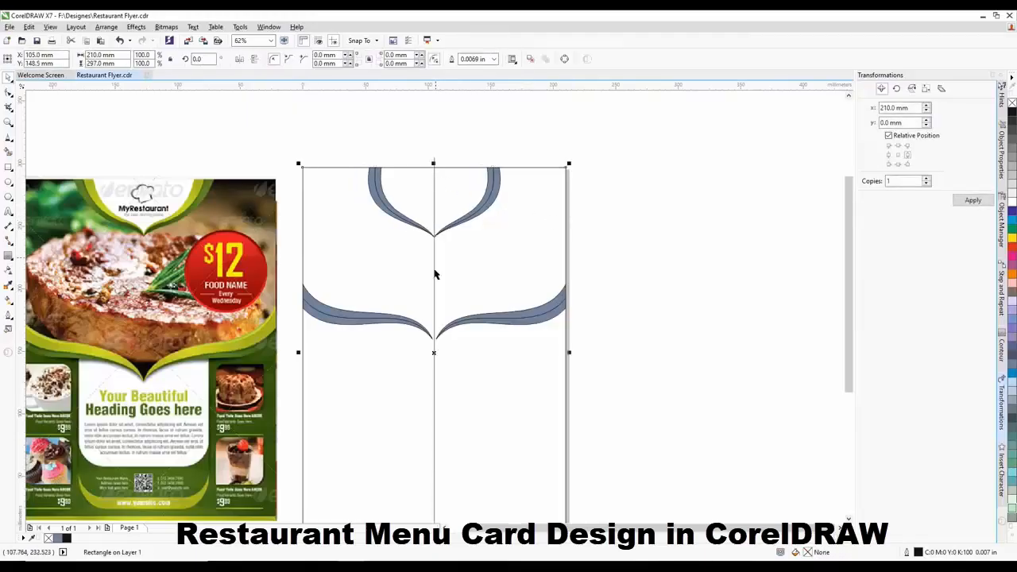
# Stretch the left lower band to 105 mm wide so its tip reaches the centre line
pyautogui.click(404, 322)
pyautogui.scroll(2, 404, 322)
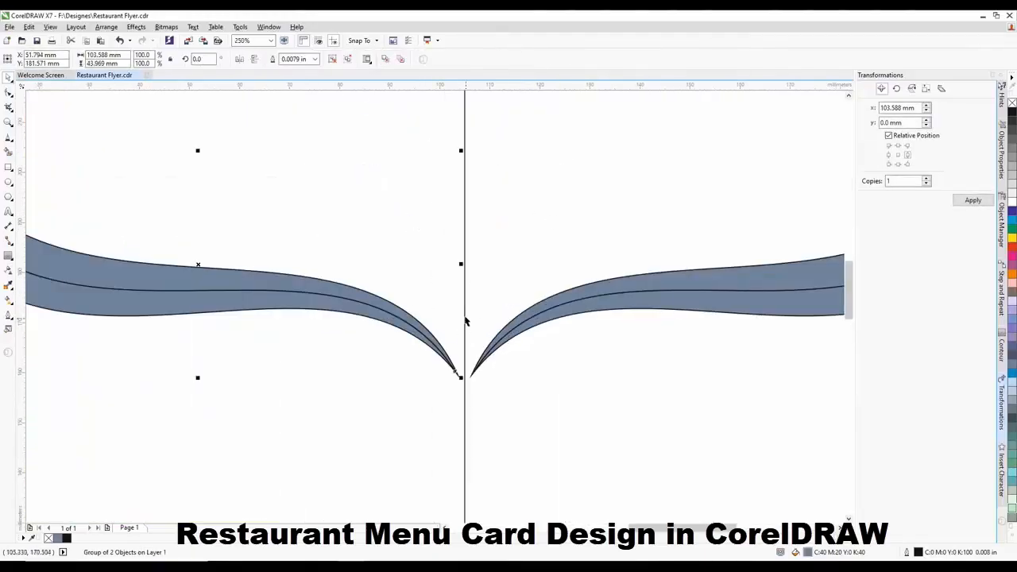
pyautogui.scroll(1, 466, 321)
pyautogui.moveTo(448, 246); pyautogui.dragTo(465, 245)
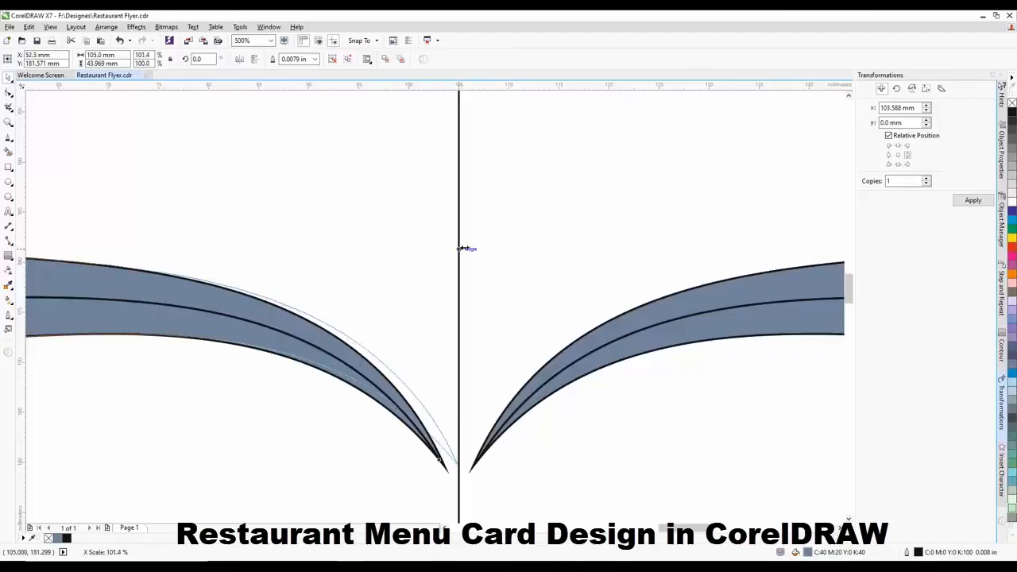
# Stretch the right lower band inward so its tip meets the left band at the centre line
pyautogui.scroll(-2, 457, 235)
pyautogui.moveTo(763, 156); pyautogui.dragTo(474, 313)
pyautogui.scroll(2, 479, 289)
pyautogui.scroll(-1, 429, 234)
pyautogui.scroll(1, 422, 167)
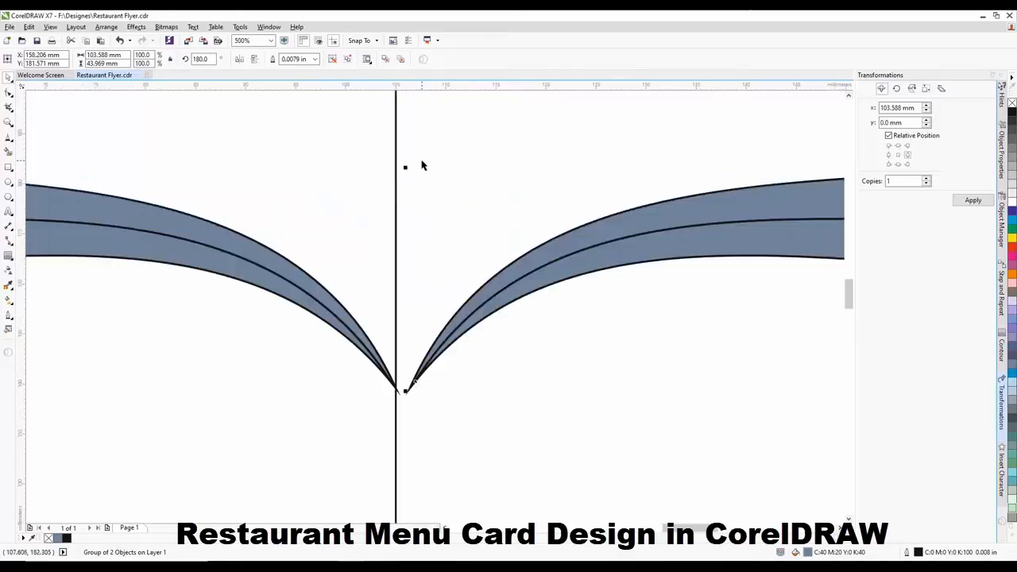
pyautogui.moveTo(405, 169); pyautogui.dragTo(386, 170)
# Delete the vertical centre guide line from the page
pyautogui.scroll(-2, 454, 195)
pyautogui.click(484, 254)
pyautogui.scroll(-1, 484, 254)
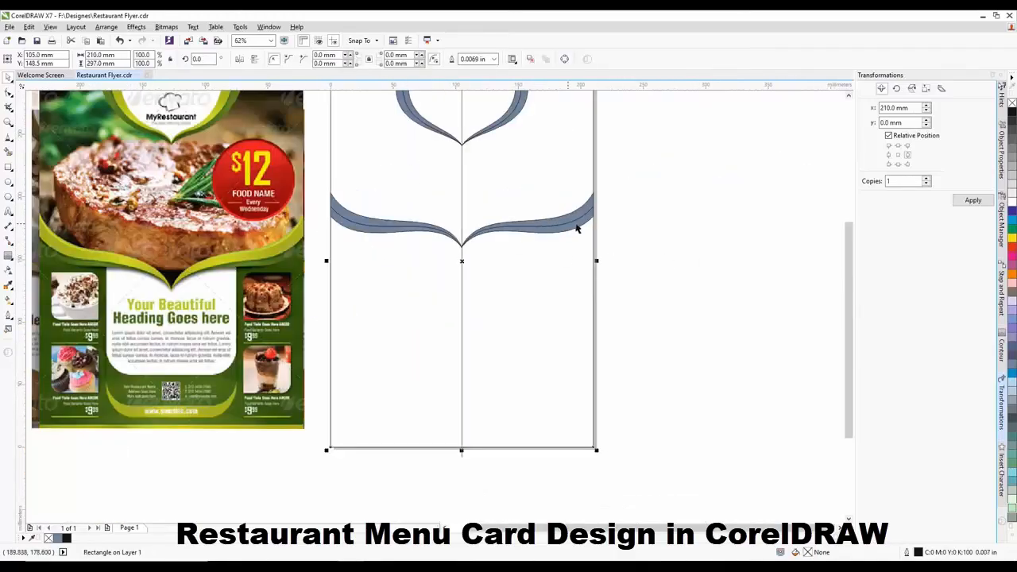
pyautogui.scroll(-1, 525, 230)
pyautogui.click(519, 138)
pyautogui.scroll(1, 487, 188)
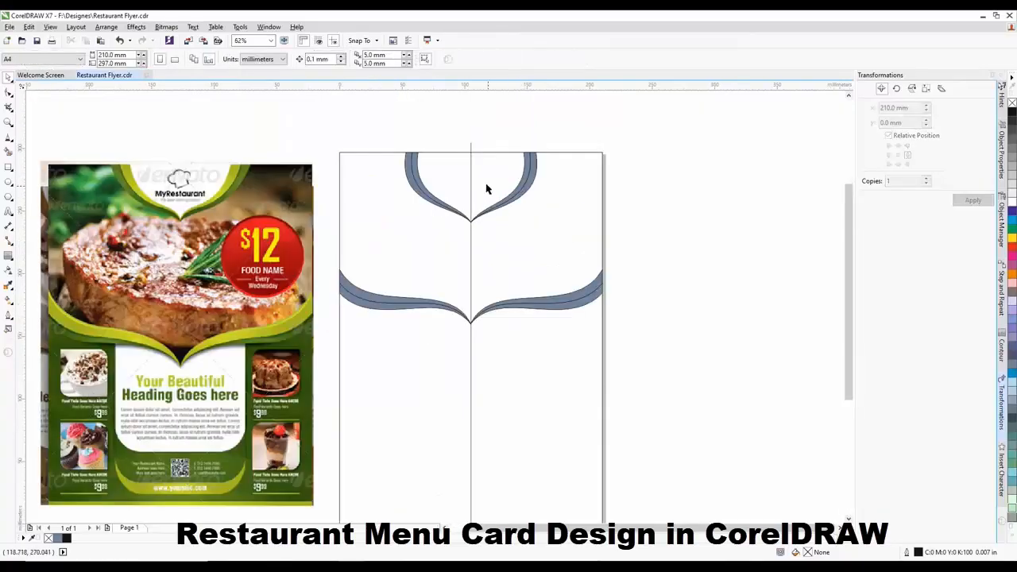
pyautogui.click(471, 150)
pyautogui.press('Escape')
pyautogui.scroll(-1, 530, 239)
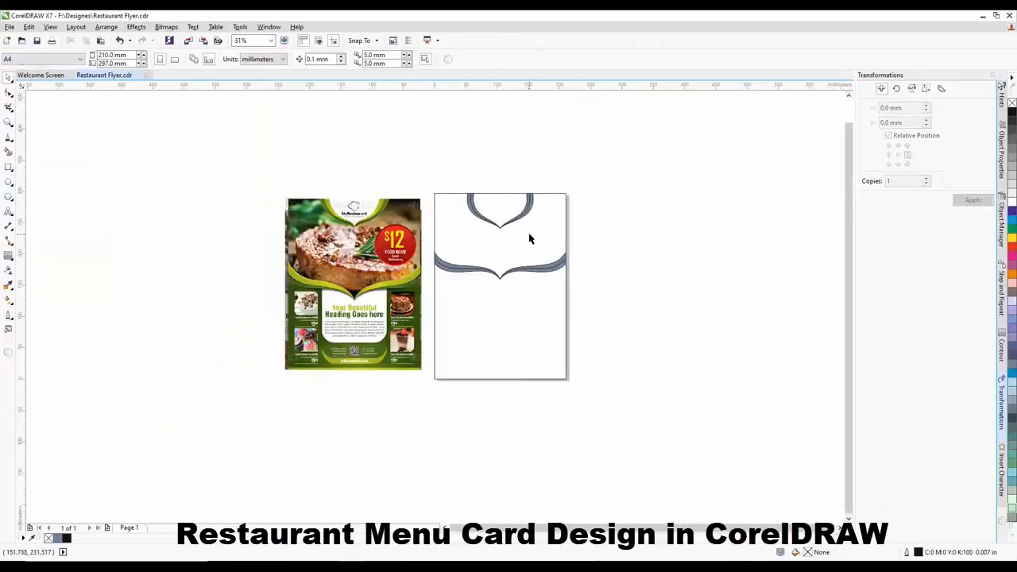
pyautogui.scroll(1, 513, 280)
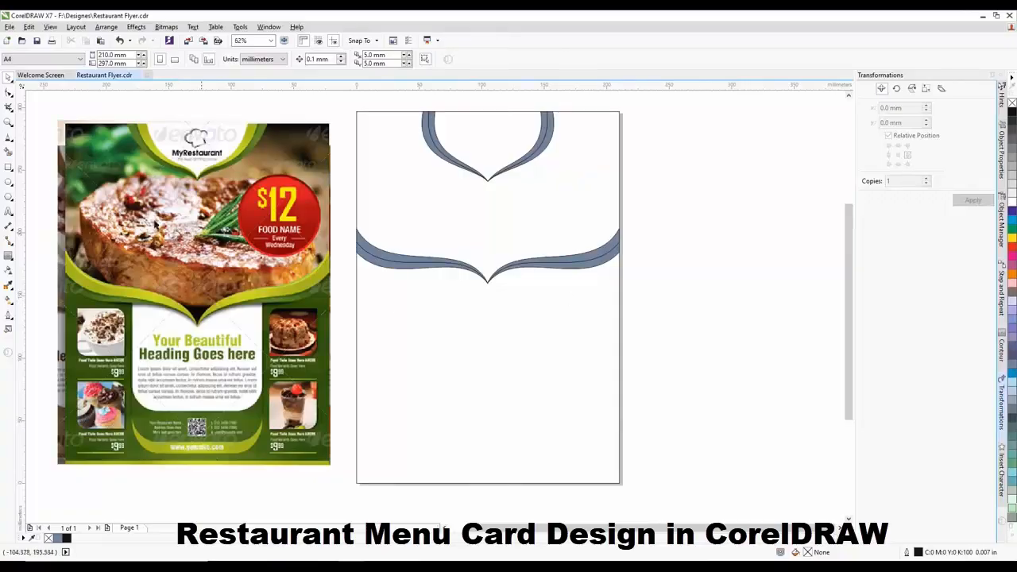
pyautogui.click(9, 168)
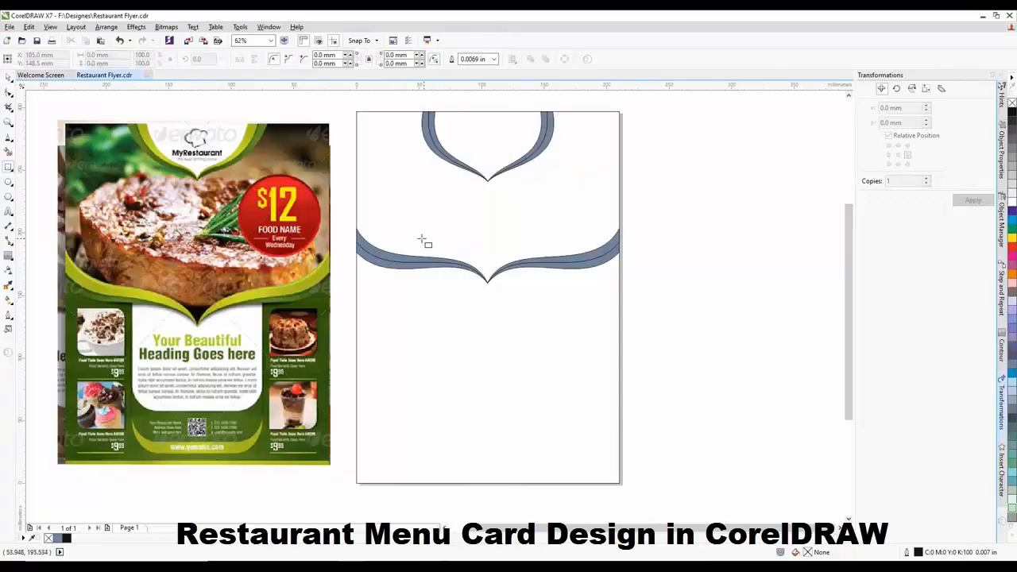
pyautogui.moveTo(415, 235); pyautogui.dragTo(559, 390)
pyautogui.scroll(-1, 445, 266)
pyautogui.hotkey('ctrl', 'z')
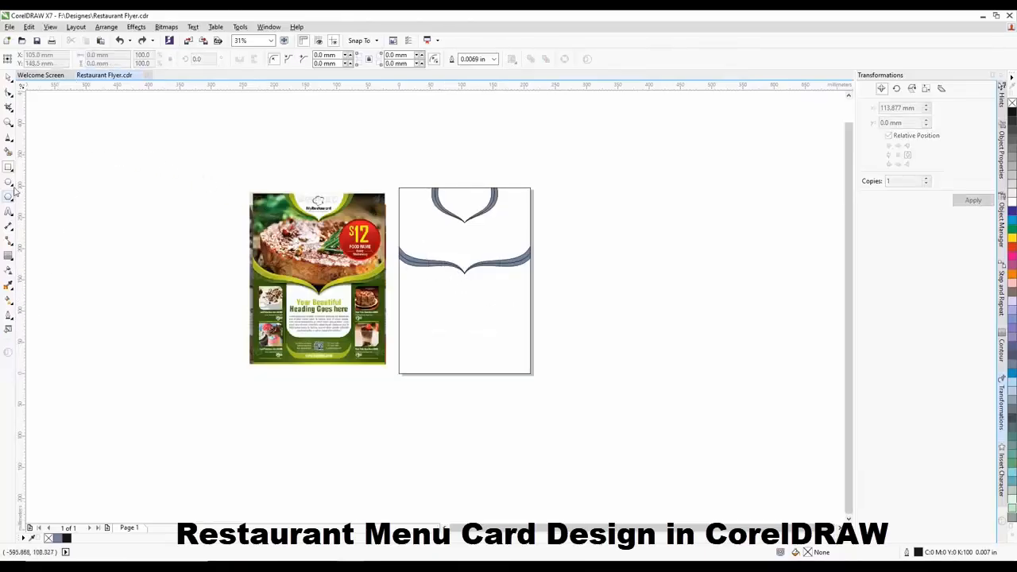
# Smart-fill the photo area above the lower bands and the page area below them with the blue-grey colour
pyautogui.click(9, 153)
pyautogui.click(475, 248)
pyautogui.scroll(1, 476, 251)
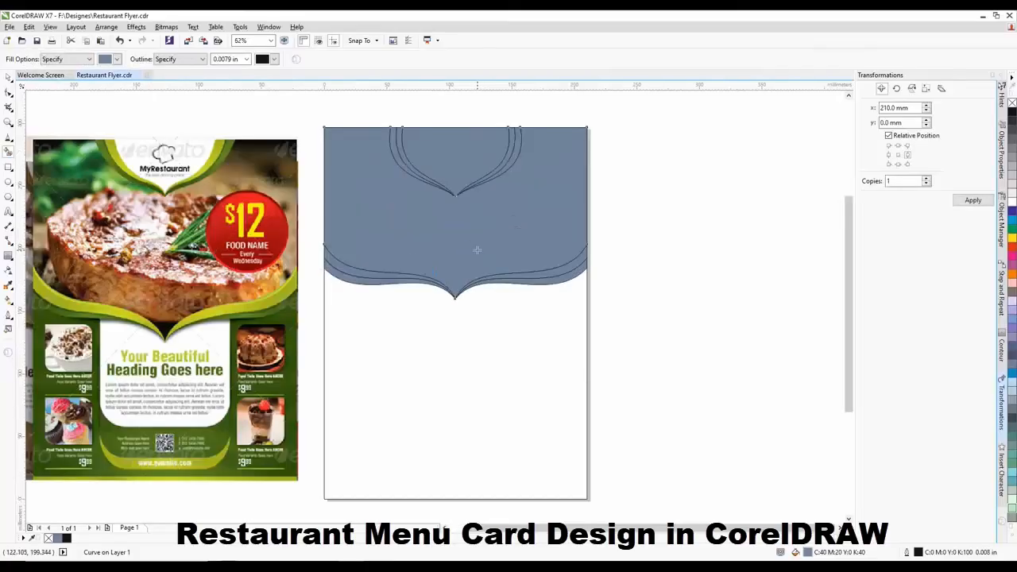
pyautogui.click(488, 311)
pyautogui.scroll(-1, 488, 311)
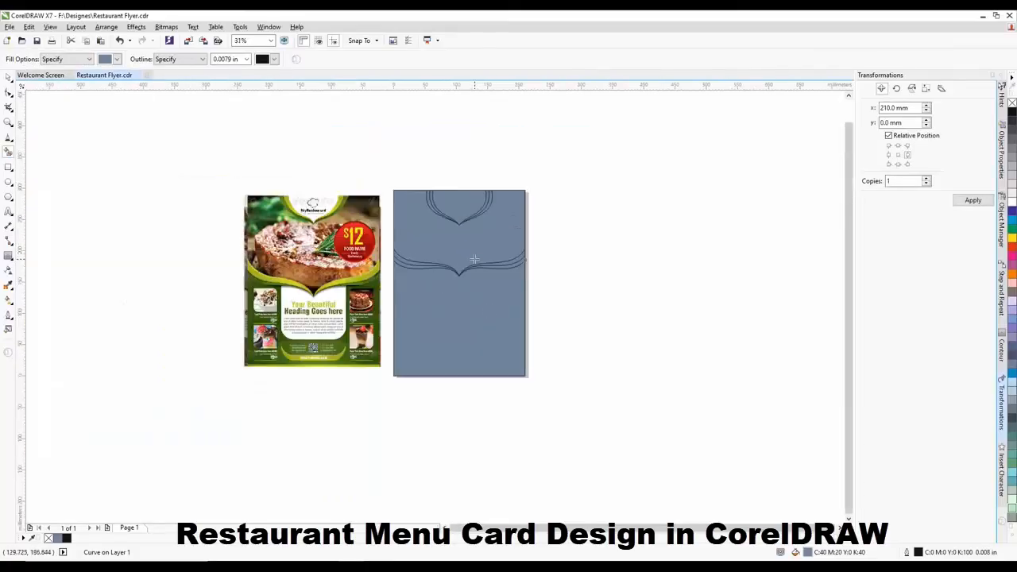
# Undo the last smart fill and smart-fill the page area below the lower bands again
pyautogui.hotkey('ctrl', 'z')
pyautogui.click(475, 306)
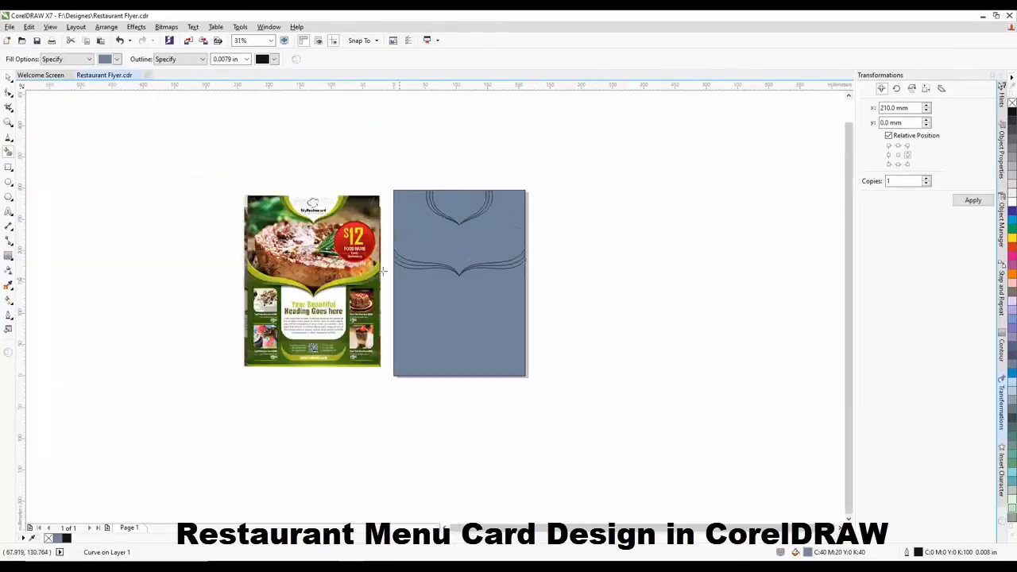
pyautogui.click(8, 77)
pyautogui.click(119, 135)
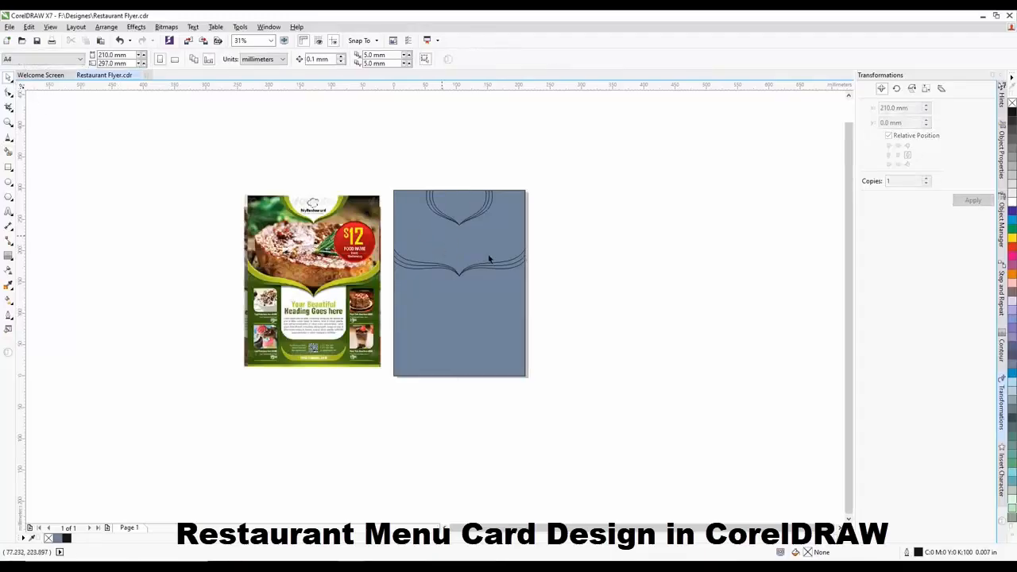
# Draw a rectangle about 110 by 134 mm across the lower bands and round its corners to about 18.6 mm
pyautogui.scroll(1, 428, 278)
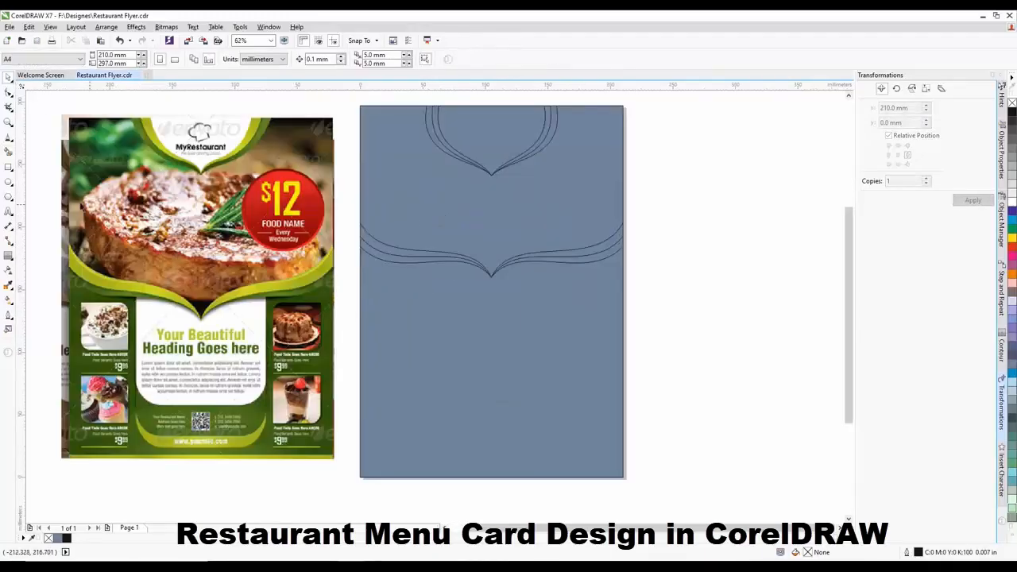
pyautogui.click(8, 167)
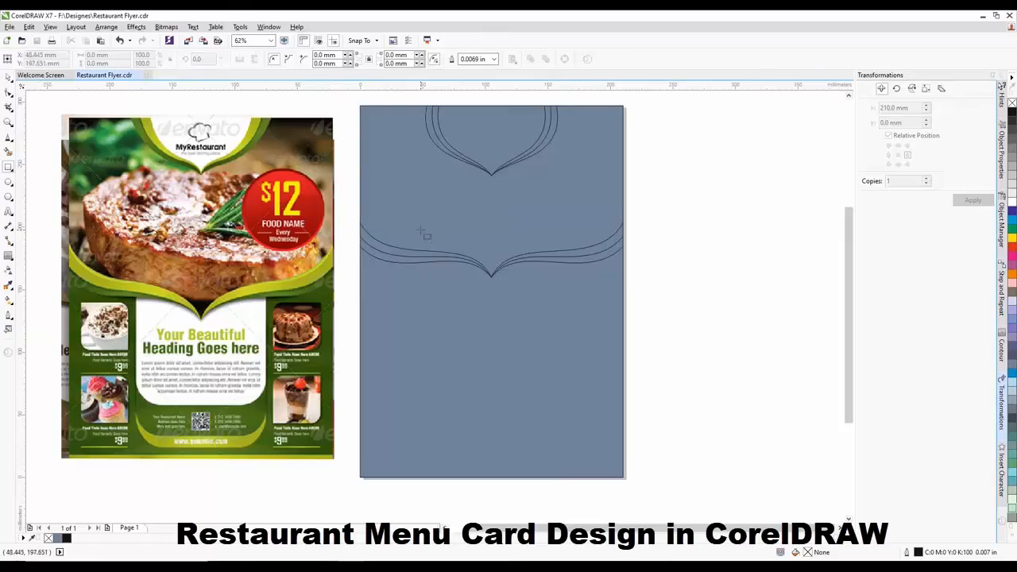
pyautogui.moveTo(421, 231); pyautogui.dragTo(559, 397)
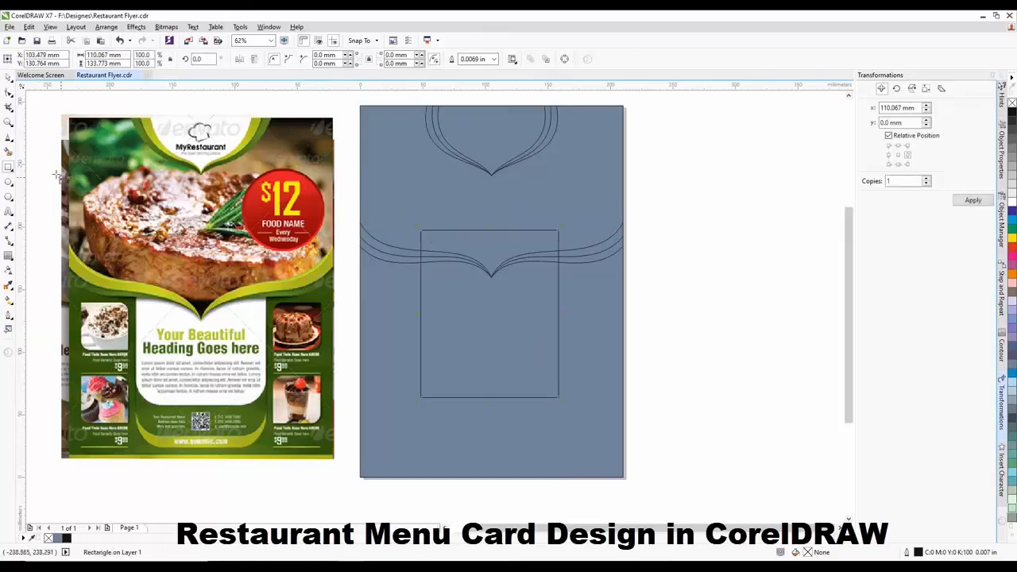
pyautogui.click(11, 92)
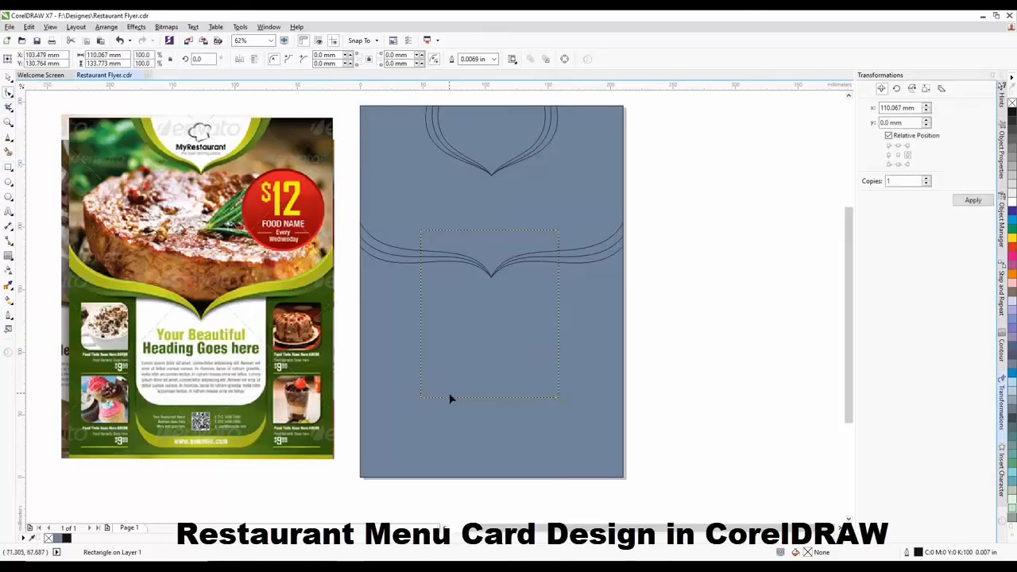
pyautogui.moveTo(421, 397); pyautogui.dragTo(445, 403)
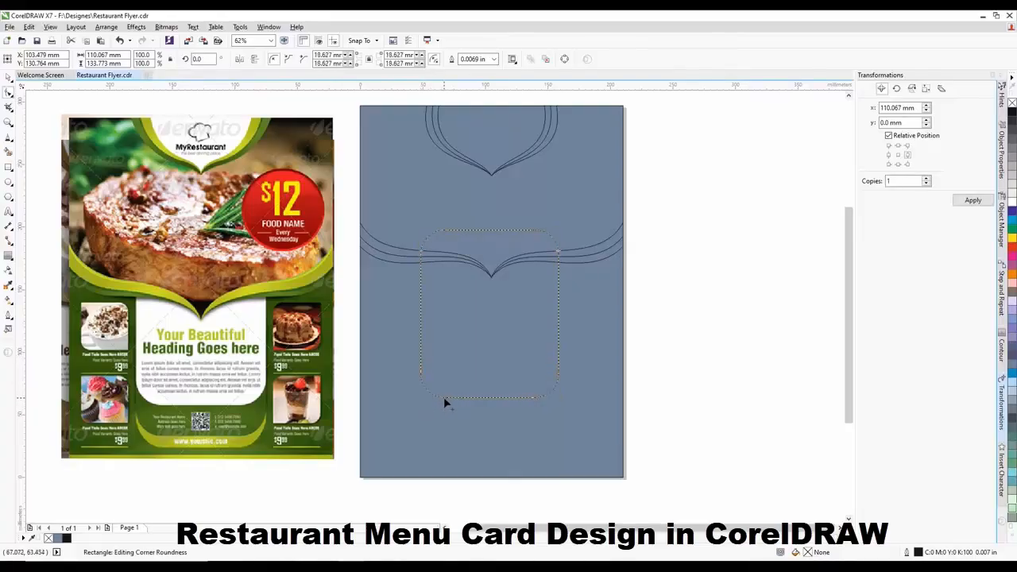
pyautogui.click(8, 78)
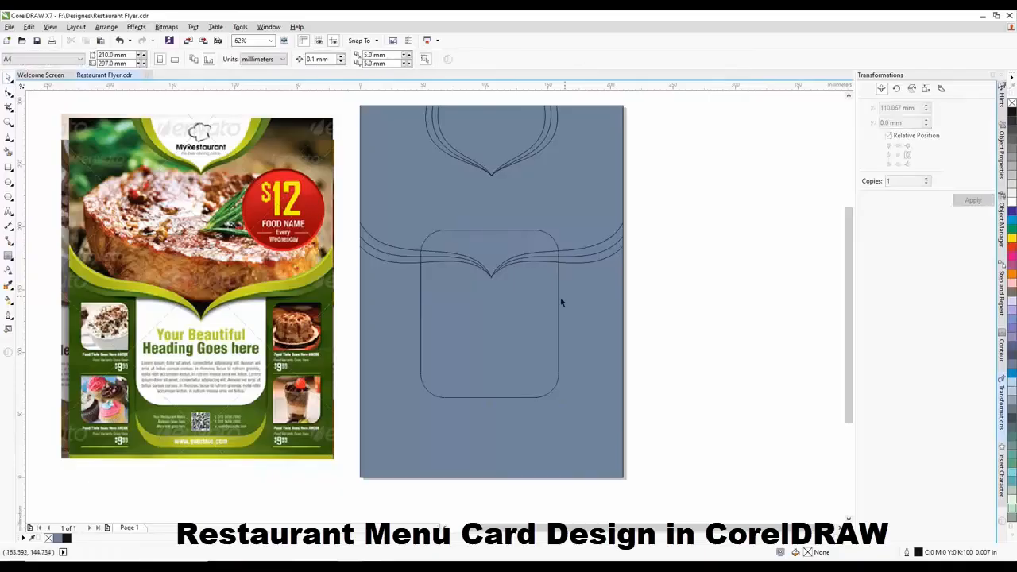
# Move the rounded rectangle up about 10 mm and centre it horizontally on the page background
pyautogui.moveTo(539, 298); pyautogui.dragTo(540, 294)
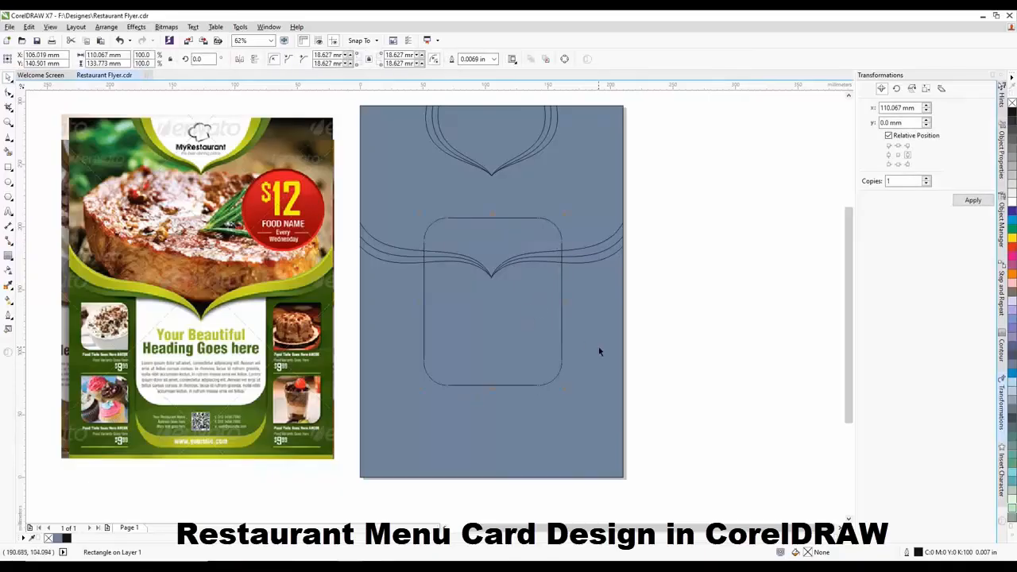
pyautogui.keyDown('shift'); pyautogui.click(599, 347); pyautogui.keyUp('shift')
pyautogui.press('c')
pyautogui.click(690, 361)
pyautogui.click(512, 325)
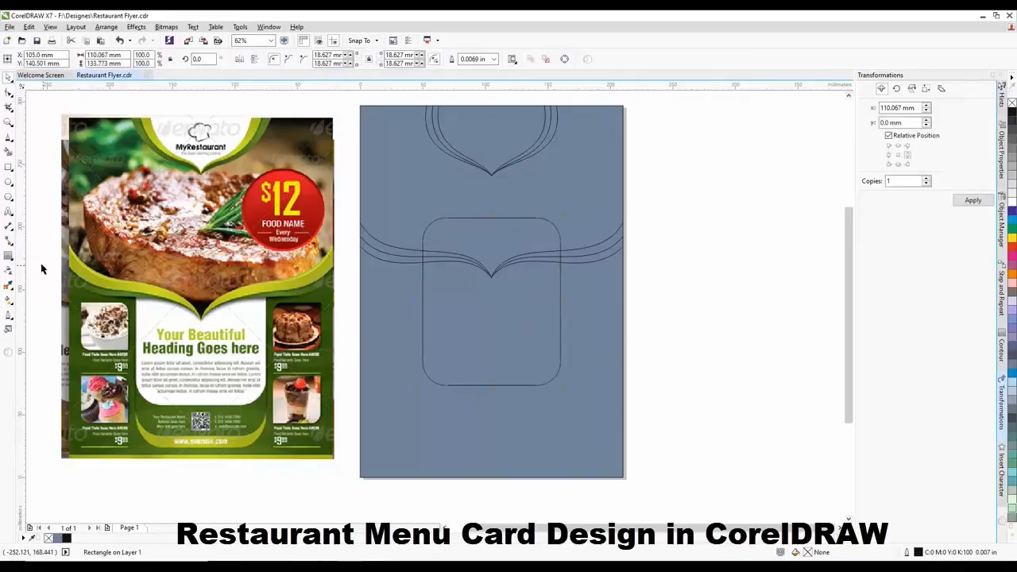
# Smart-fill the part of the rounded rectangle below the bands as its own shape and delete the original rectangle
pyautogui.click(9, 152)
pyautogui.click(465, 314)
pyautogui.click(8, 77)
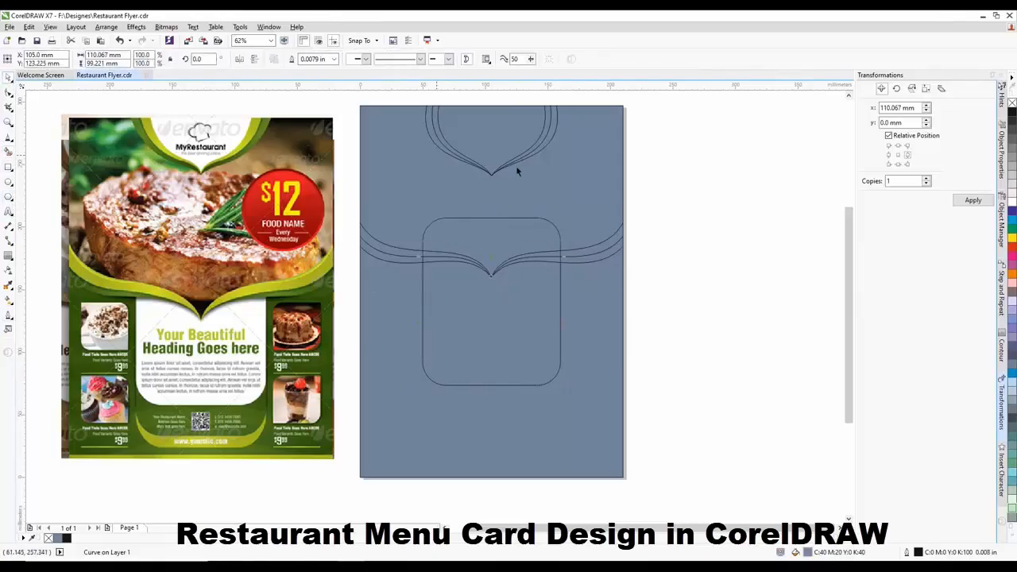
pyautogui.click(533, 217)
pyautogui.press('Delete')
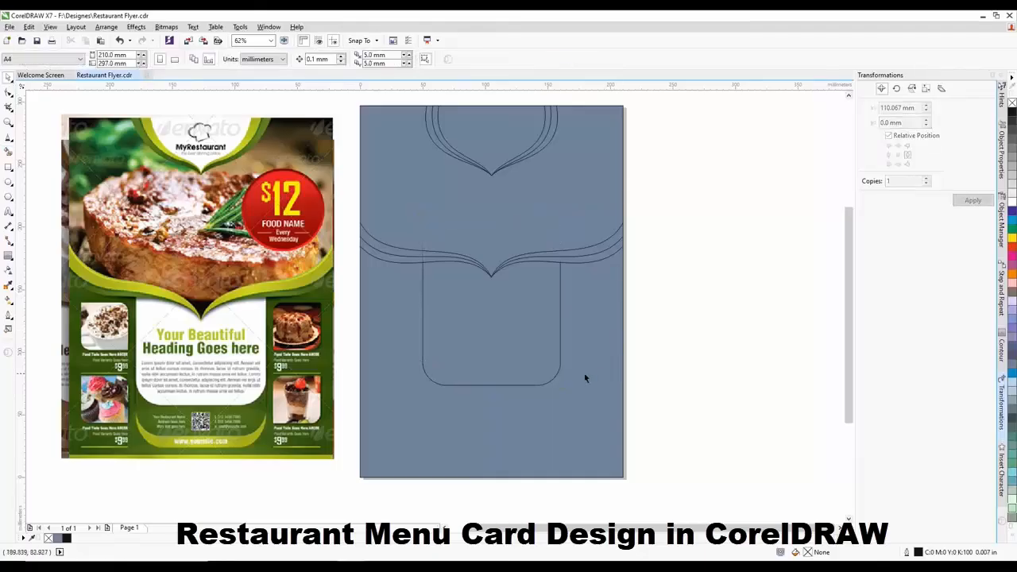
# Fill the new text panel below the lower bands with white
pyautogui.click(542, 369)
pyautogui.click(1012, 202)
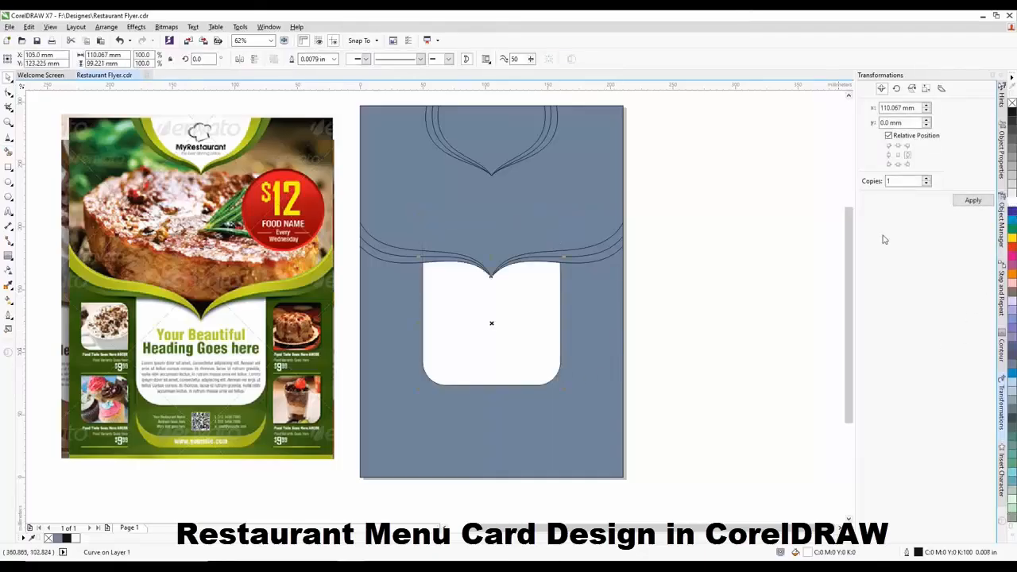
pyautogui.click(700, 286)
# Place a copy of the white panel lower on the page and send it behind the original panel
pyautogui.scroll(-1, 547, 285)
pyautogui.click(527, 298)
pyautogui.scroll(1, 528, 291)
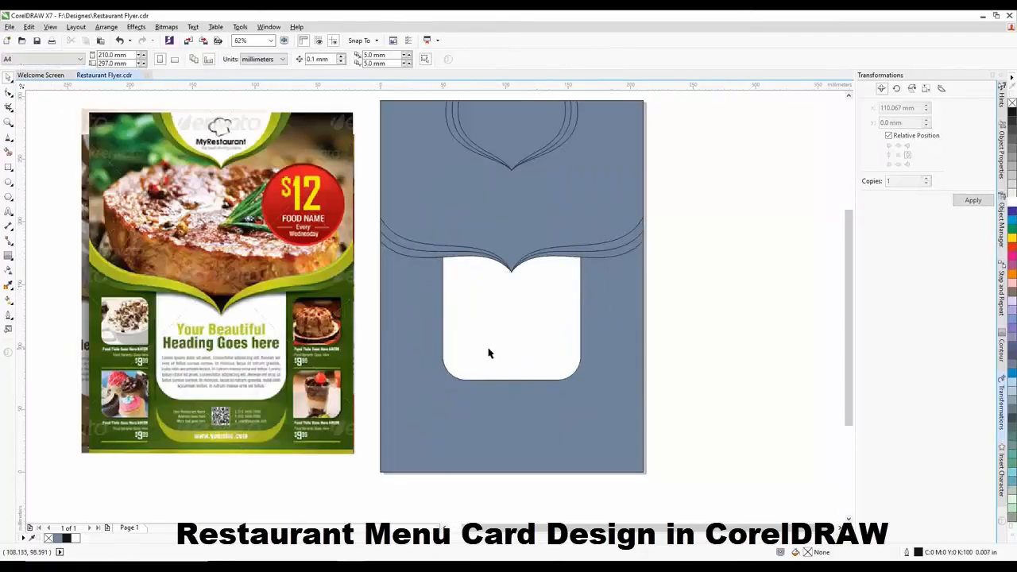
pyautogui.moveTo(508, 361); pyautogui.dragTo(541, 407)
pyautogui.scroll(2, 541, 407)
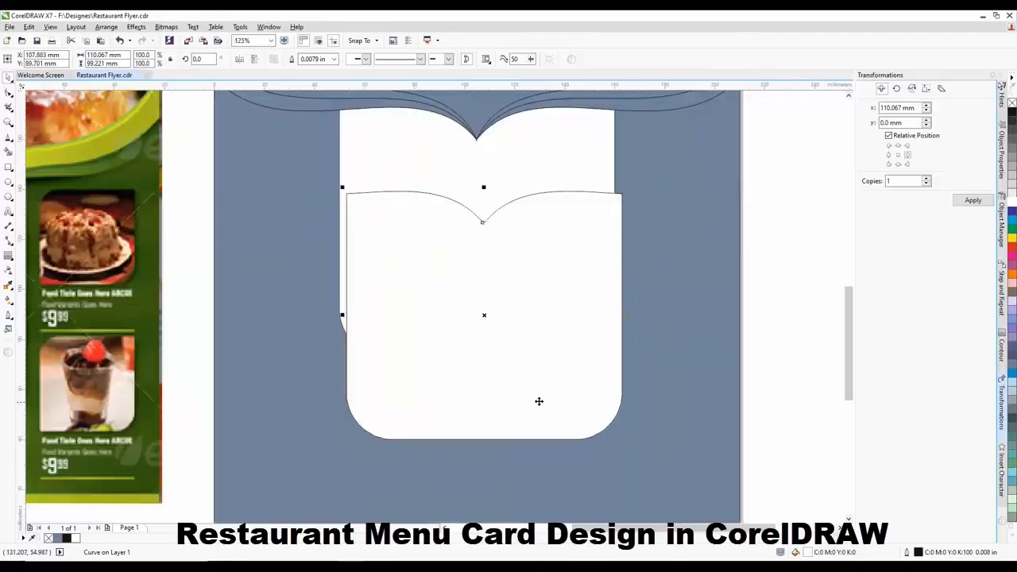
pyautogui.hotkey('ctrl', 'pagedown')
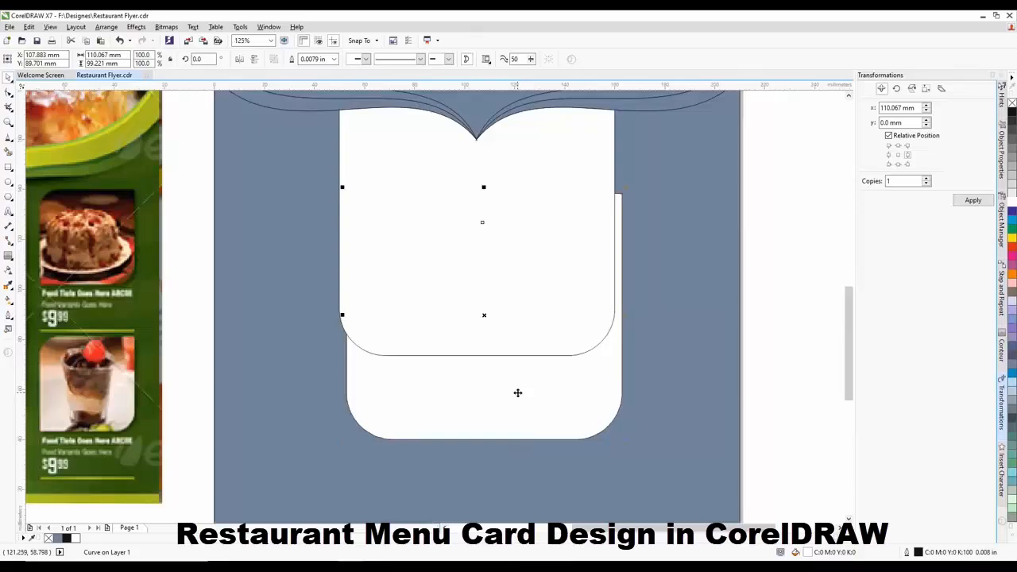
# Move the panel copy up about 9 mm and centre it horizontally with the white panel
pyautogui.scroll(-2, 509, 382)
pyautogui.scroll(2, 514, 353)
pyautogui.moveTo(506, 358); pyautogui.dragTo(533, 341)
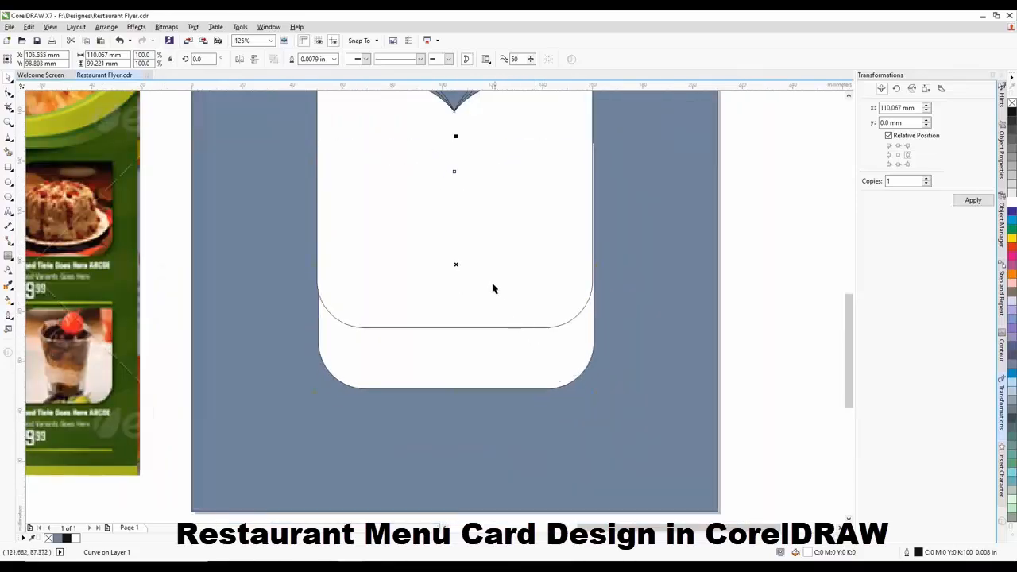
pyautogui.keyDown('shift'); pyautogui.click(420, 200); pyautogui.keyUp('shift')
pyautogui.press('c')
pyautogui.scroll(-1, 420, 256)
pyautogui.click(617, 306)
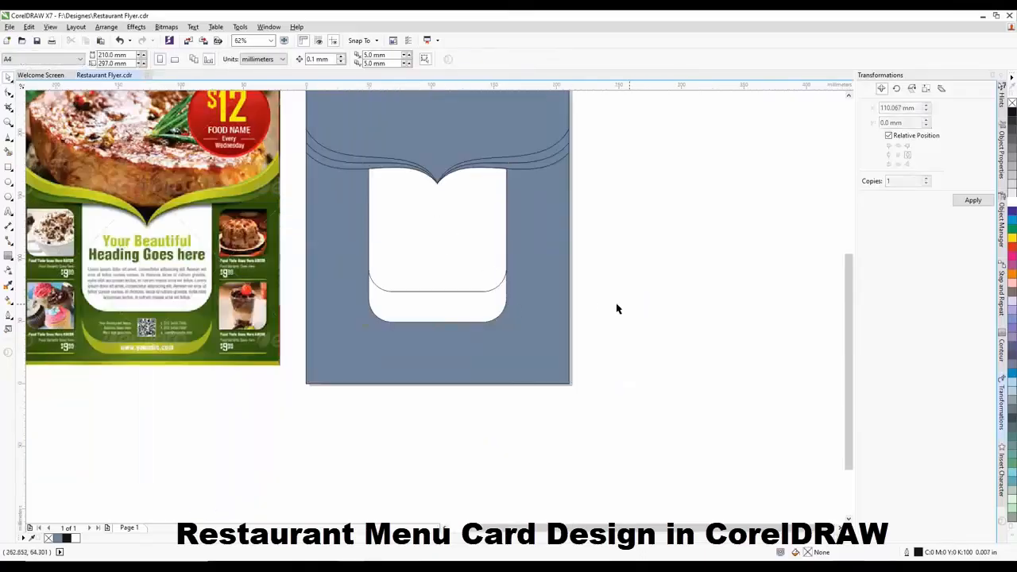
# Fill the rear panel with the dark green #395F14 sampled from the reference flyer
pyautogui.click(457, 309)
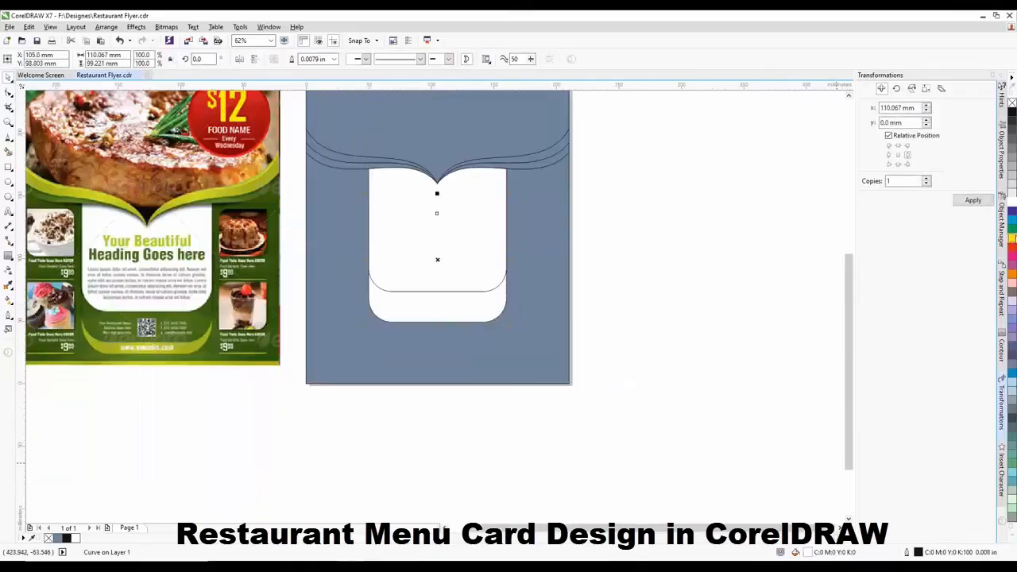
pyautogui.click(1012, 230)
pyautogui.doubleClick(807, 551)
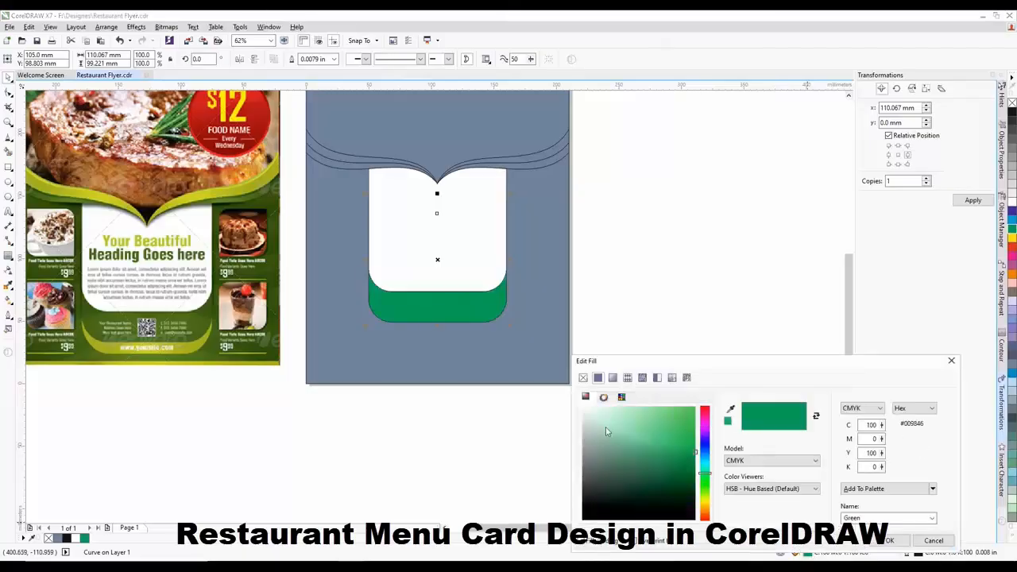
pyautogui.click(731, 409)
pyautogui.click(209, 319)
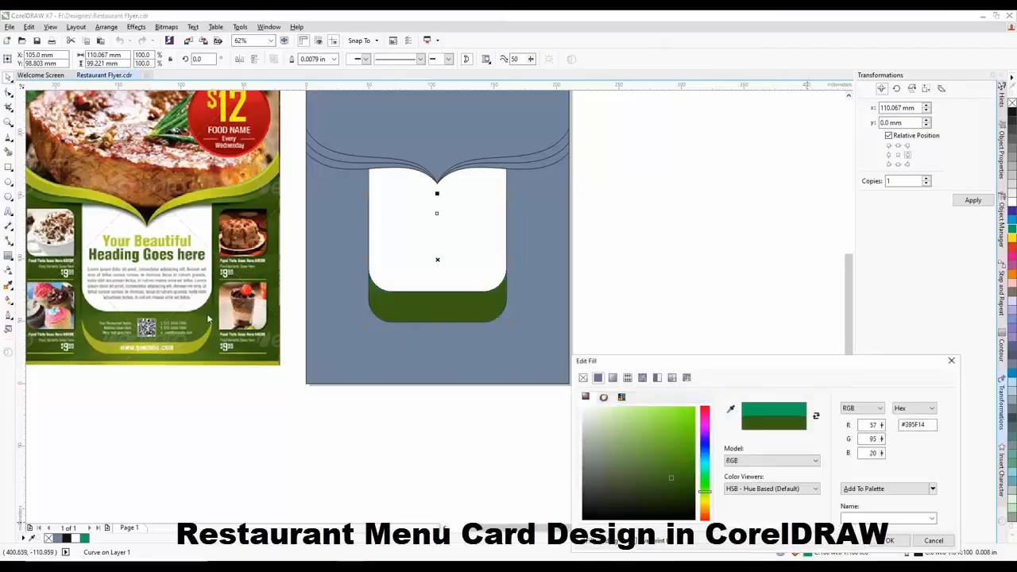
pyautogui.click(890, 540)
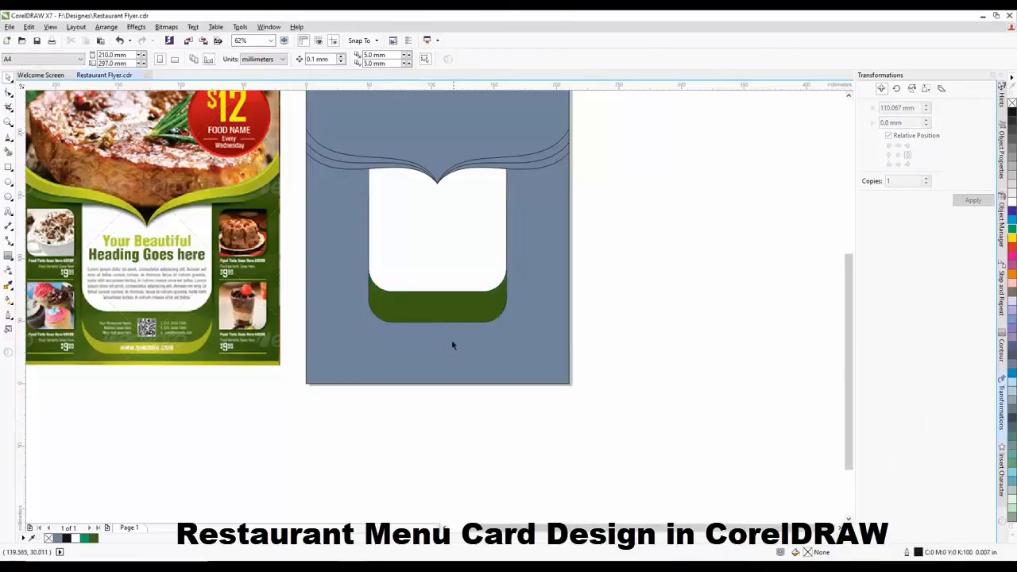
# Duplicate the dark green panel, place the duplicate lower on the page and send it behind the first green panel
pyautogui.scroll(2, 451, 310)
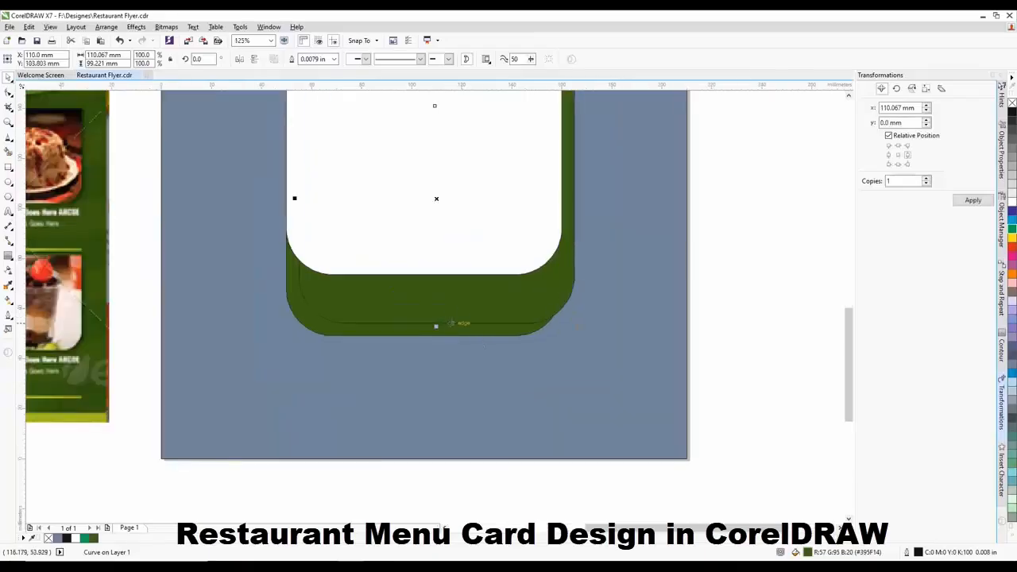
pyautogui.moveTo(436, 324); pyautogui.dragTo(443, 389)
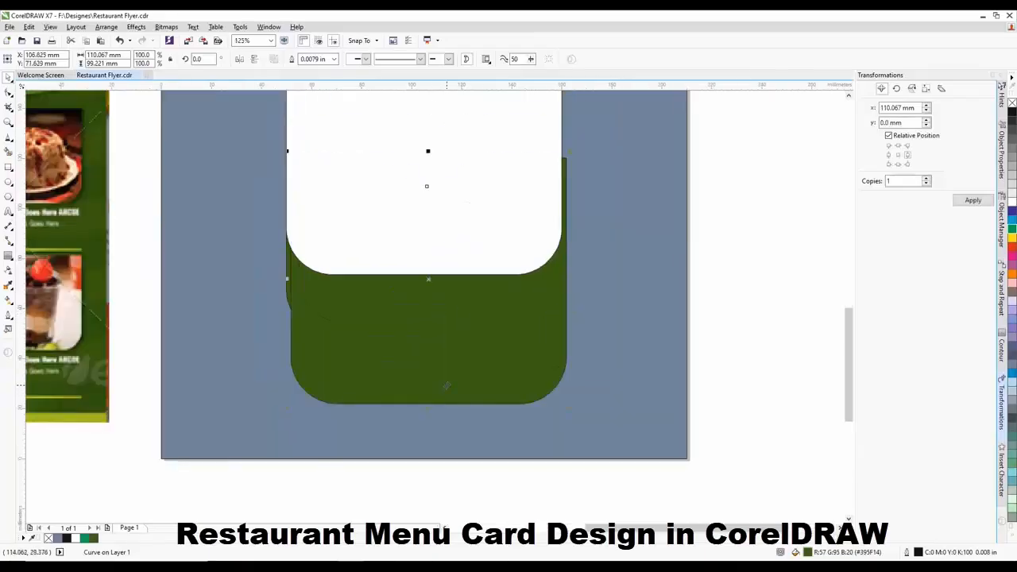
pyautogui.hotkey('ctrl', 'pagedown')
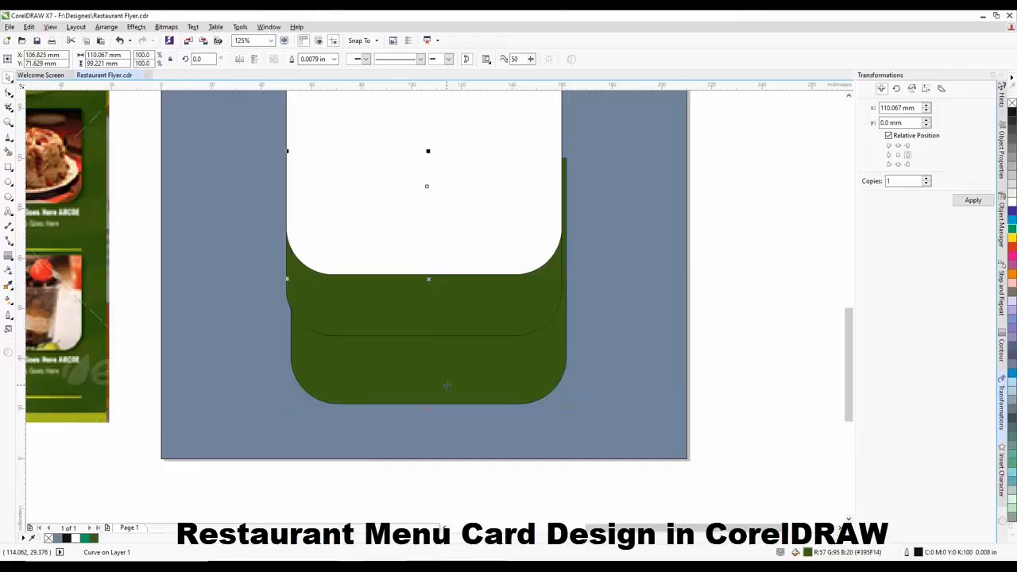
# Move the rearmost green panel up about 10 mm and centre it horizontally with the green panel in front
pyautogui.moveTo(462, 387); pyautogui.dragTo(469, 367)
pyautogui.keyDown('shift'); pyautogui.click(437, 305); pyautogui.keyUp('shift')
pyautogui.press('c')
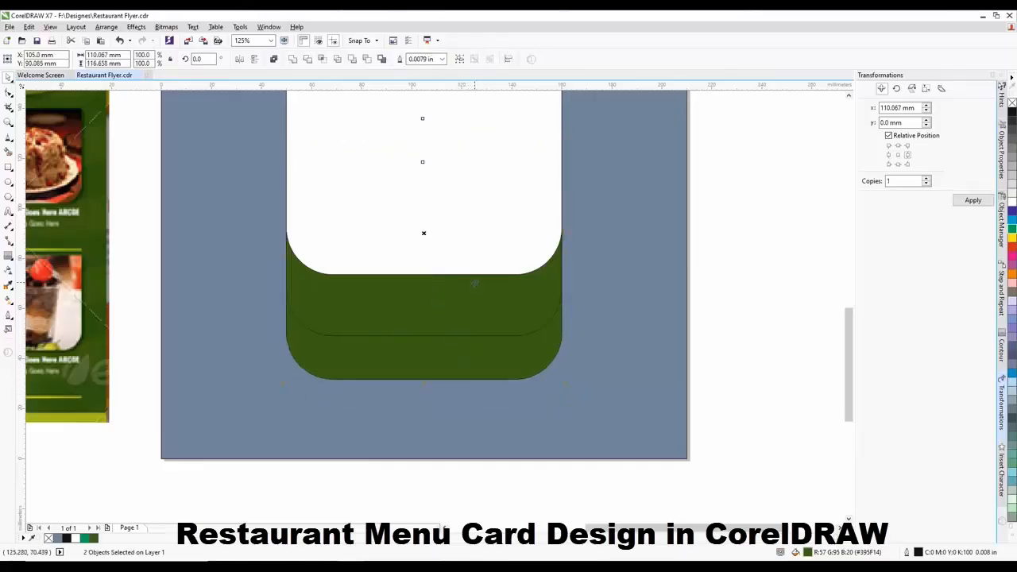
pyautogui.scroll(-1, 475, 283)
pyautogui.click(644, 309)
# Raise the rearmost green panel about 7 mm more and centre it horizontally again with the panel in front
pyautogui.click(476, 327)
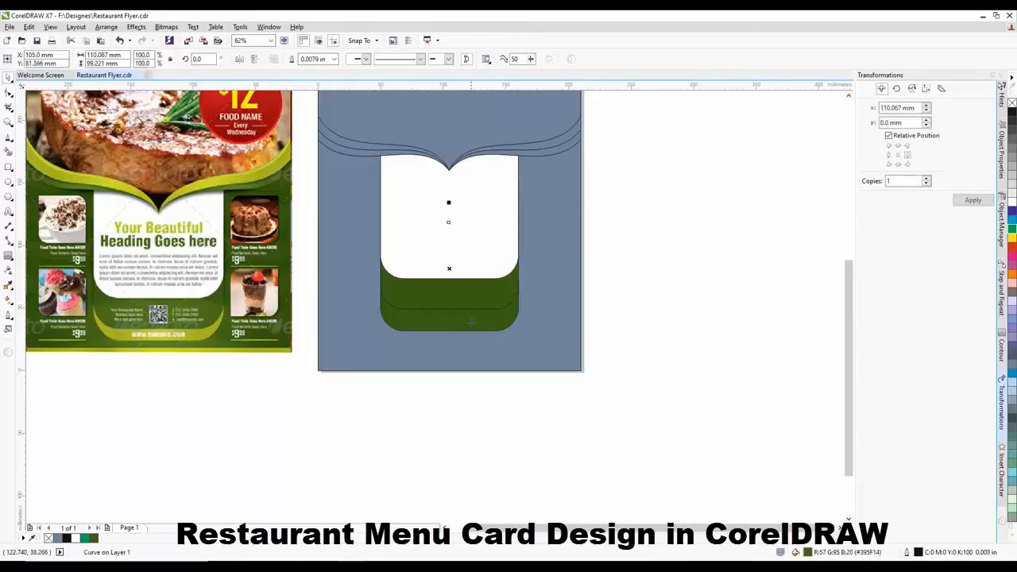
pyautogui.scroll(1, 467, 313)
pyautogui.moveTo(490, 322); pyautogui.dragTo(492, 305)
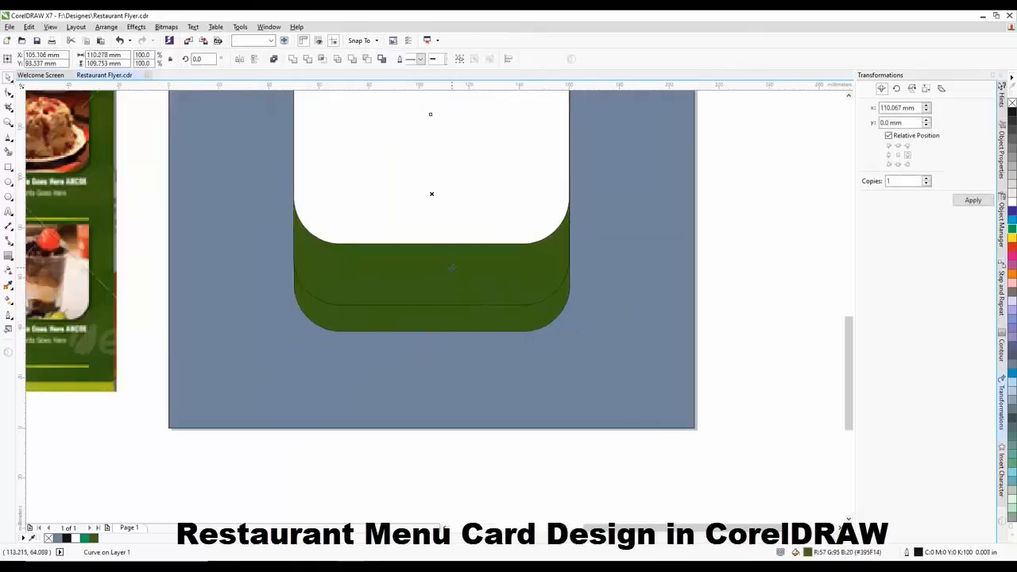
pyautogui.click(522, 334)
pyautogui.click(522, 334)
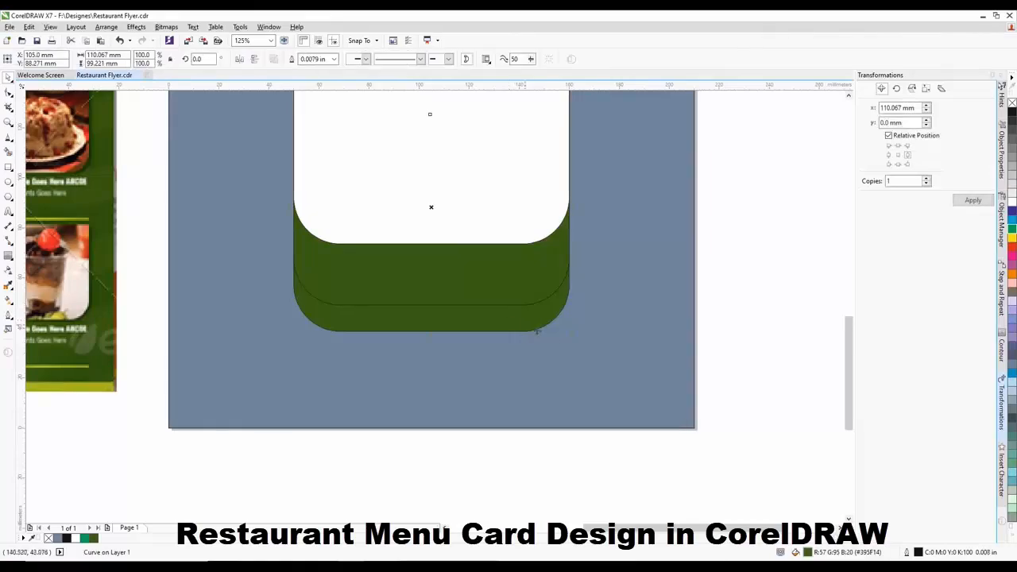
# Fill the rearmost panel with the lime green sampled from the reference flyer
pyautogui.scroll(-1, 548, 336)
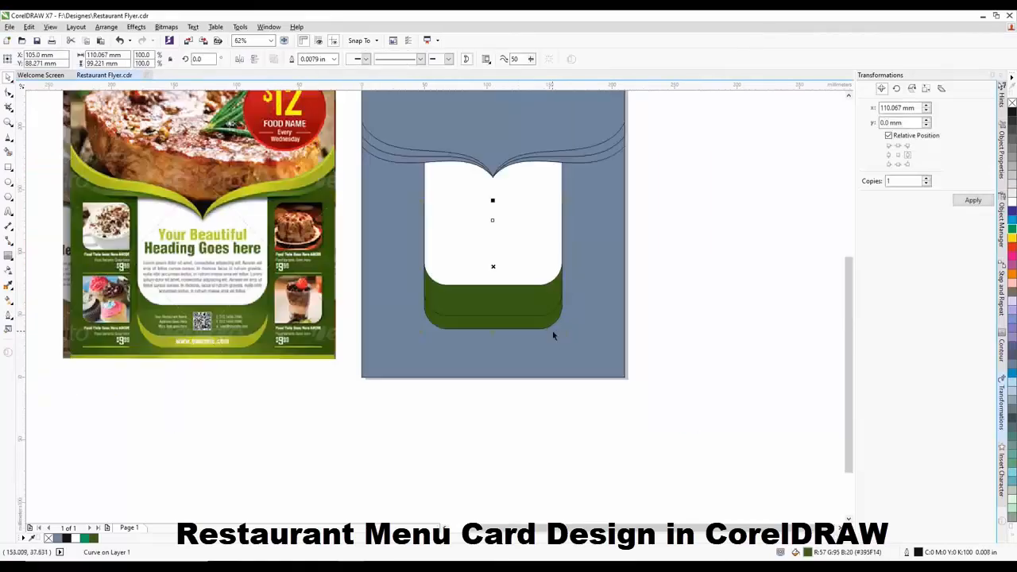
pyautogui.doubleClick(812, 556)
pyautogui.click(730, 409)
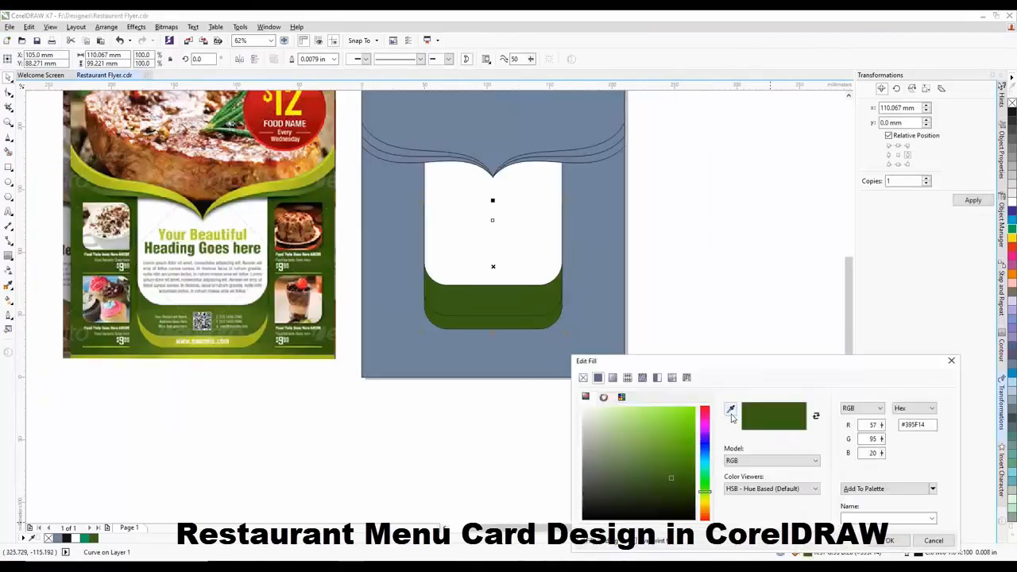
pyautogui.click(249, 338)
pyautogui.click(890, 540)
pyautogui.click(481, 441)
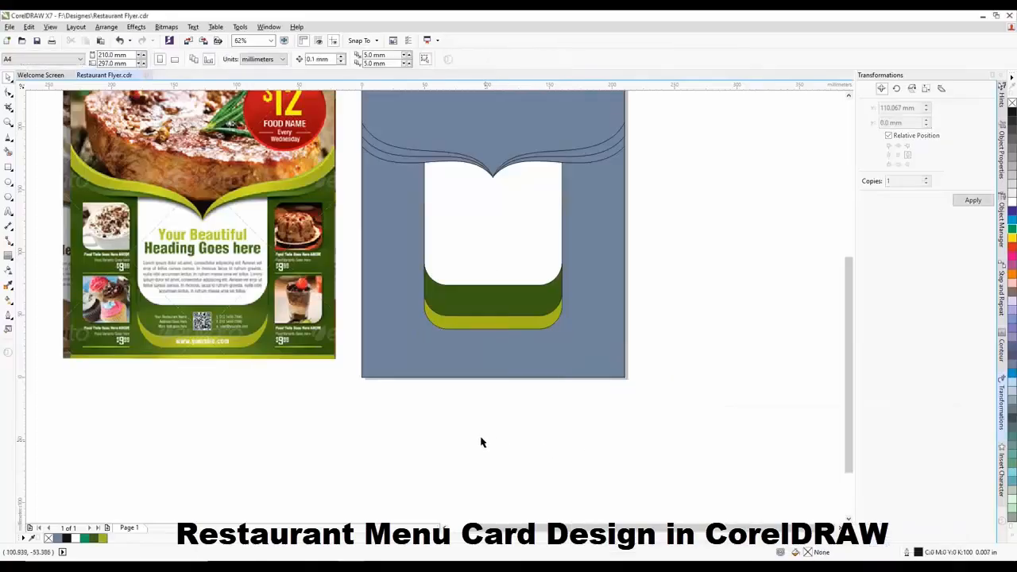
pyautogui.scroll(-1, 502, 376)
pyautogui.scroll(1, 501, 267)
pyautogui.scroll(1, 381, 251)
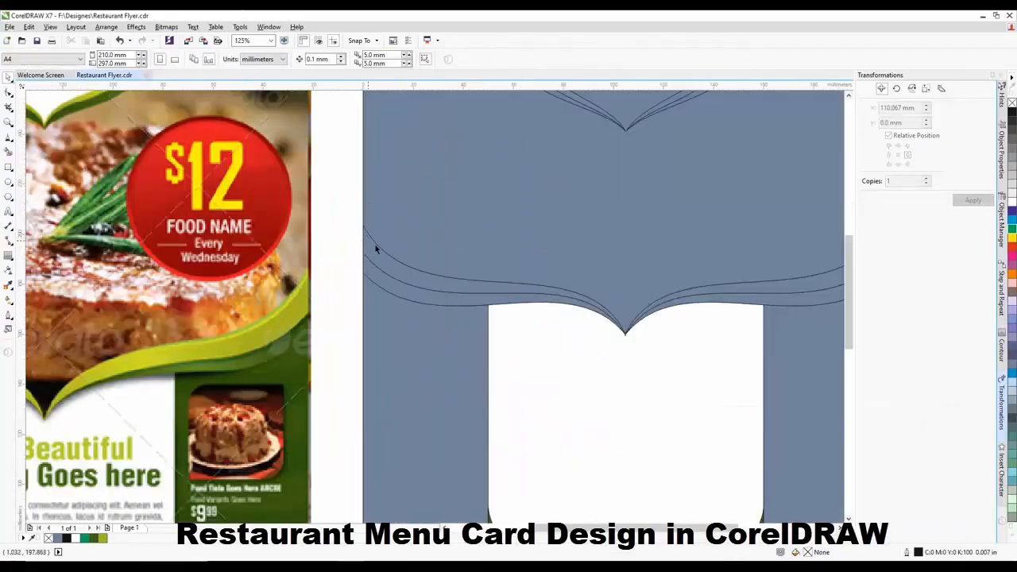
pyautogui.click(465, 278)
pyautogui.scroll(-1, 452, 273)
pyautogui.scroll(1, 213, 294)
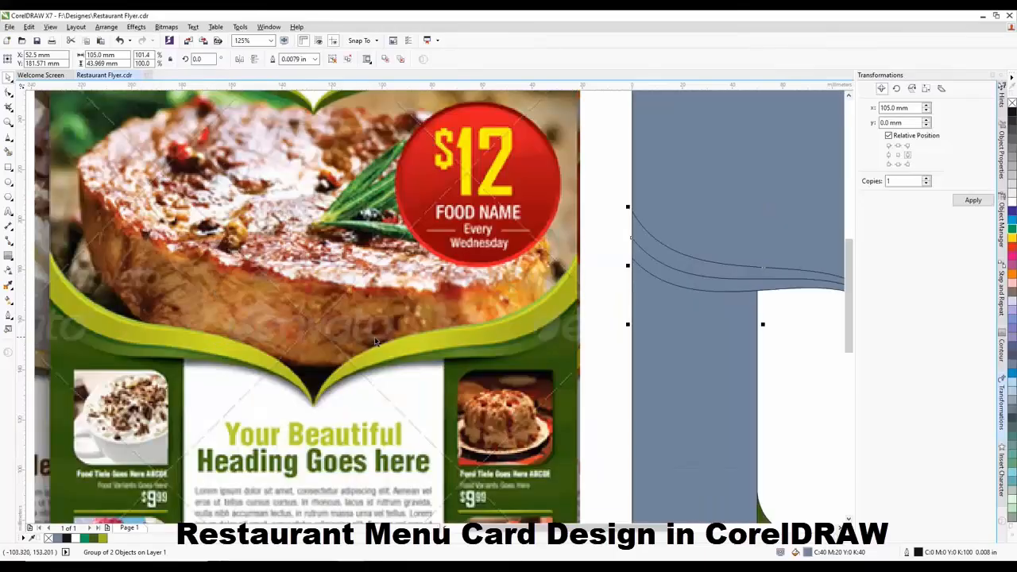
pyautogui.scroll(-1, 445, 317)
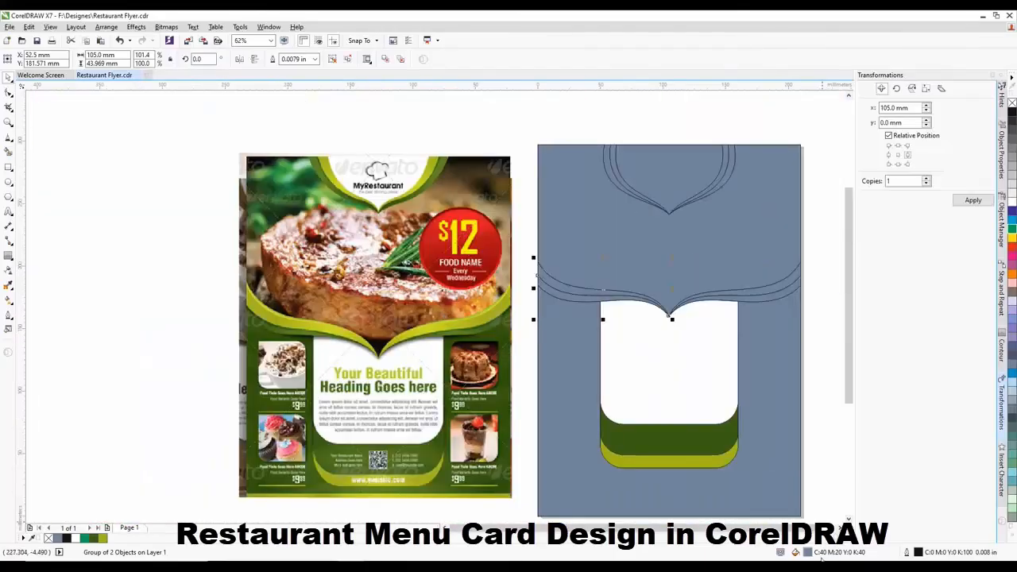
pyautogui.doubleClick(808, 553)
pyautogui.click(730, 410)
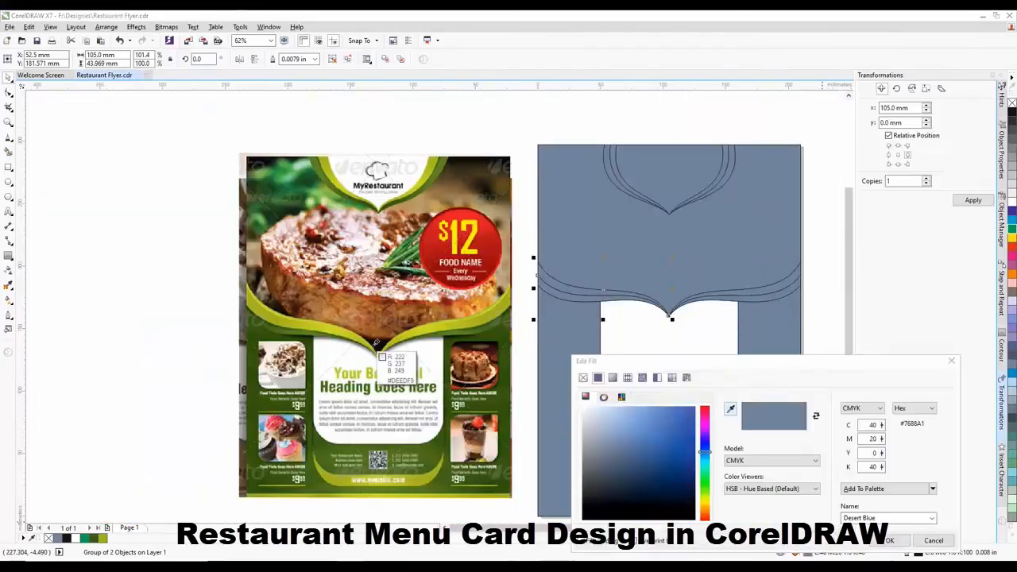
pyautogui.click(322, 323)
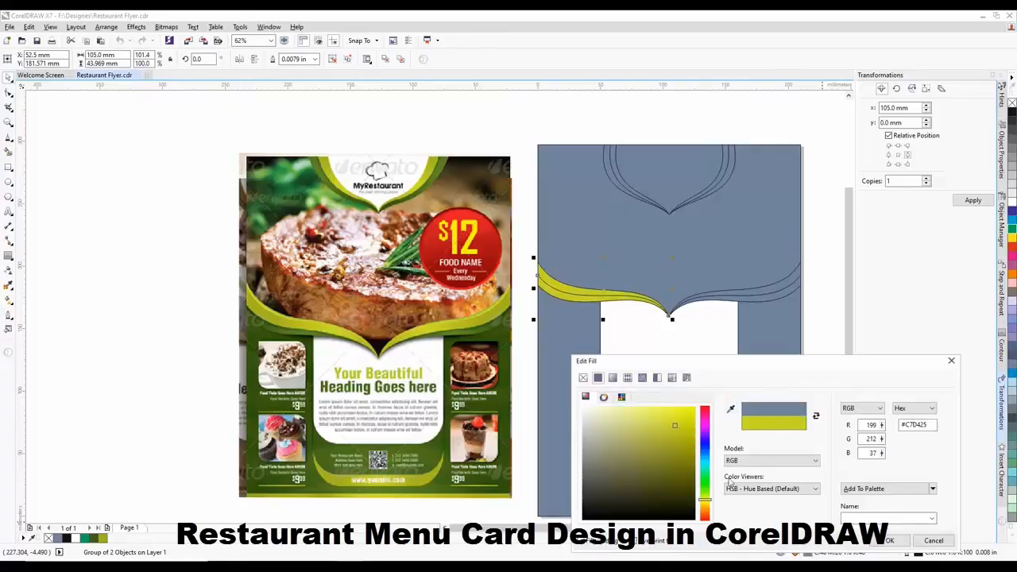
pyautogui.click(903, 539)
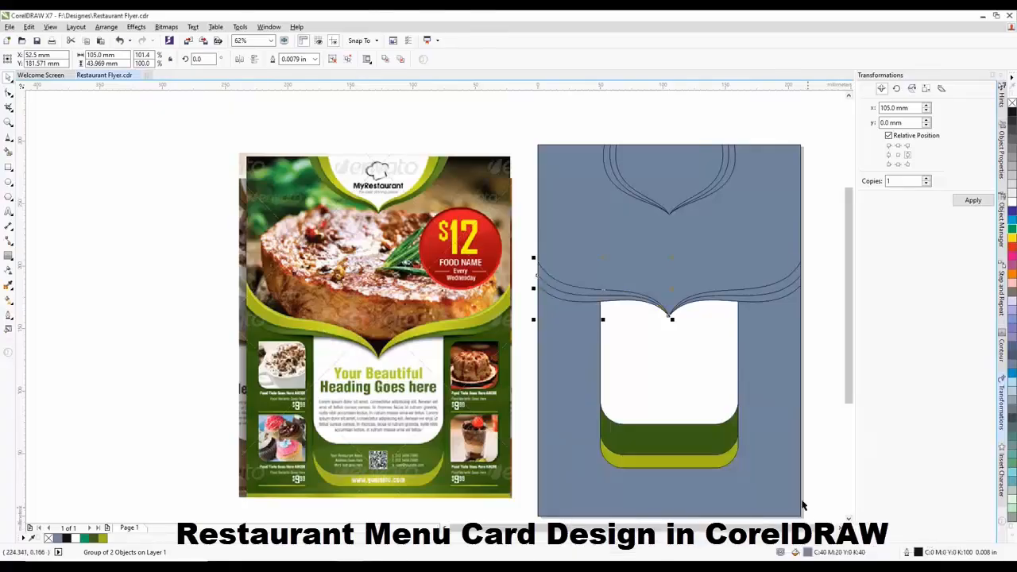
# Ungroup the two curved bands on the page's left half and fill the upper one with lime #CFD922 sampled from the reference flyer
pyautogui.click(218, 261)
pyautogui.click(577, 295)
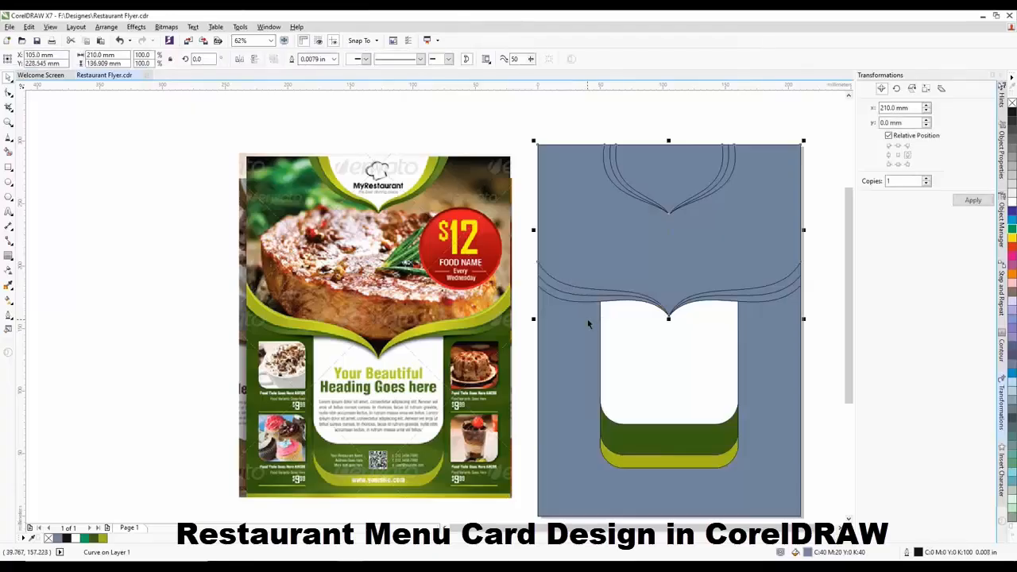
pyautogui.click(177, 219)
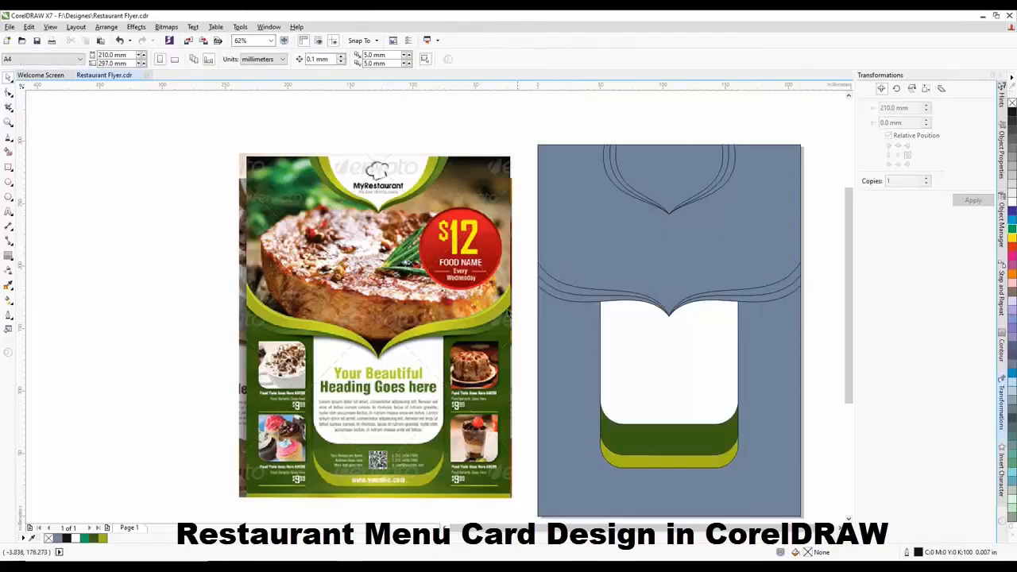
pyautogui.click(565, 294)
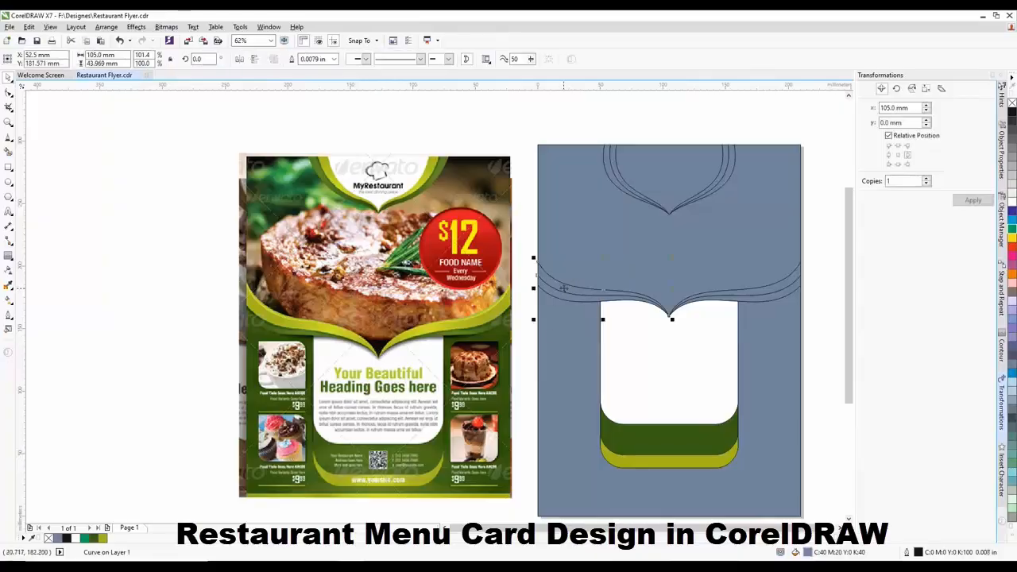
pyautogui.click(170, 335)
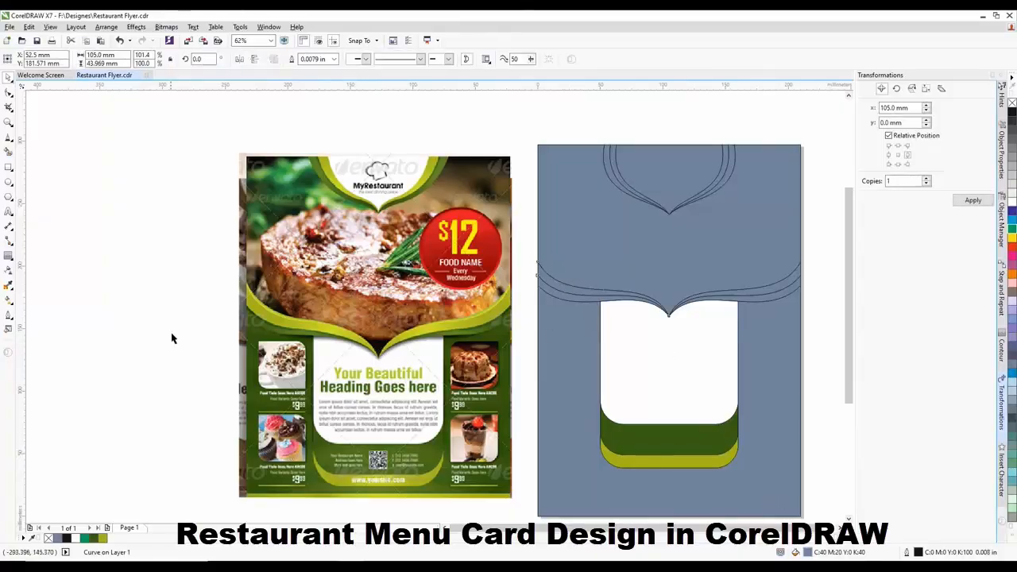
pyautogui.click(574, 290)
pyautogui.click(576, 293)
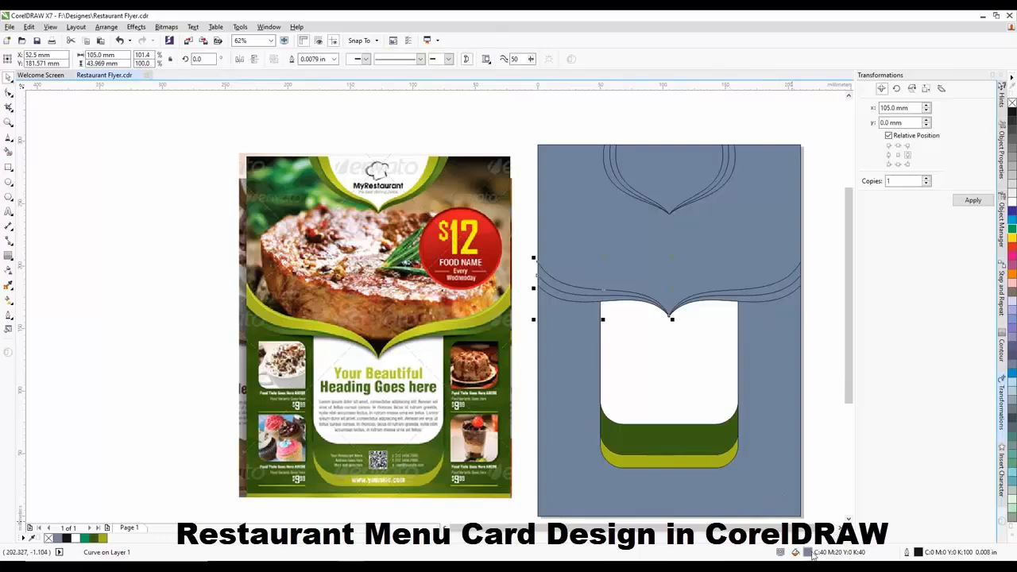
pyautogui.doubleClick(807, 551)
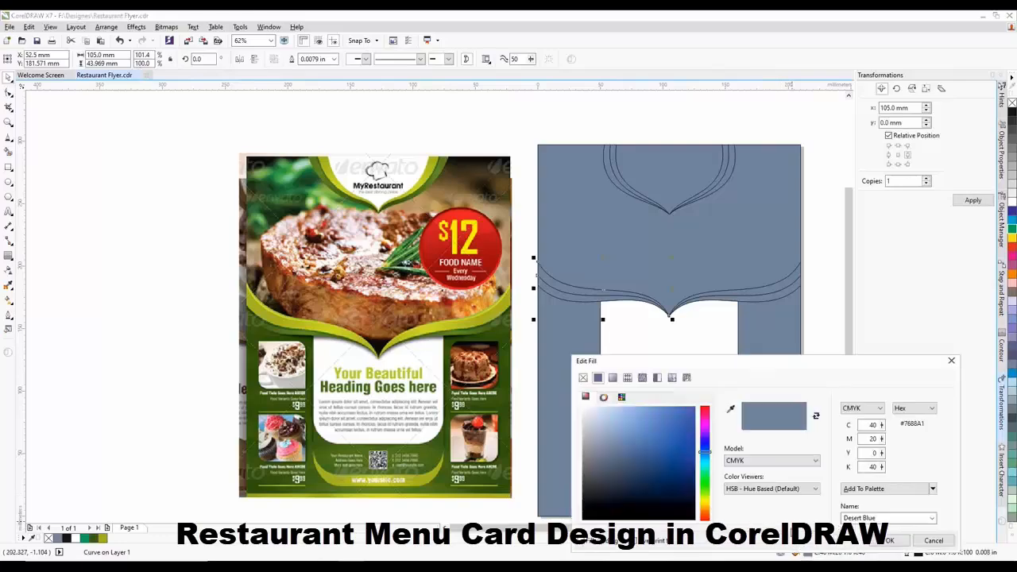
pyautogui.click(731, 410)
pyautogui.click(344, 332)
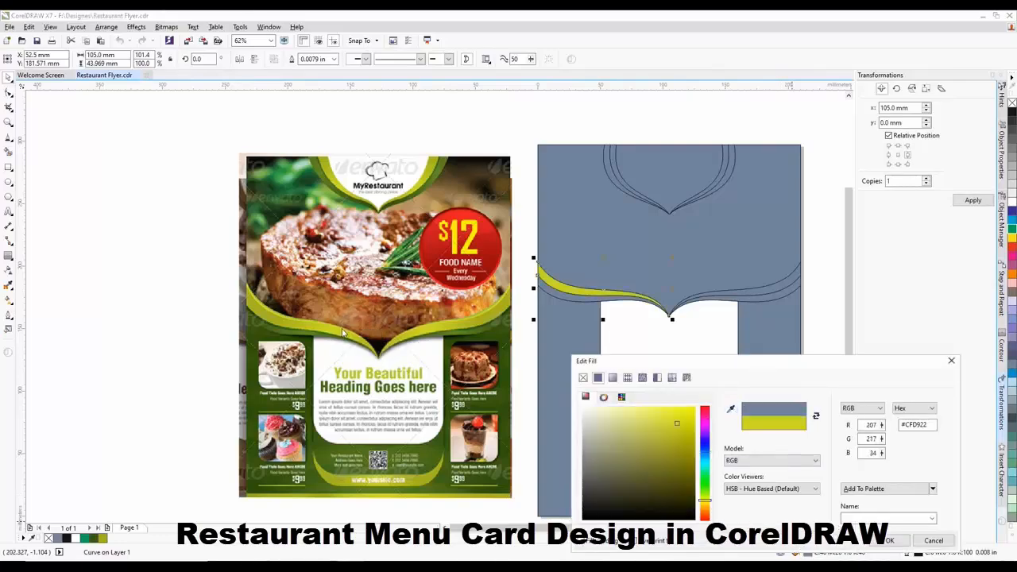
pyautogui.click(889, 539)
# Fill the lower left curved band with the darker green #608327 sampled from the reference flyer
pyautogui.click(575, 318)
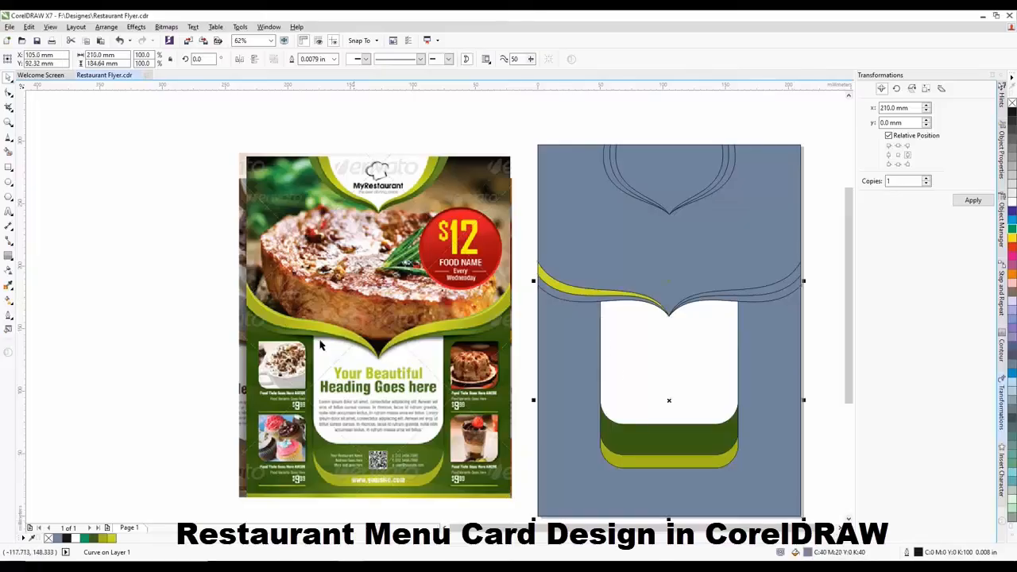
pyautogui.click(166, 350)
pyautogui.click(568, 302)
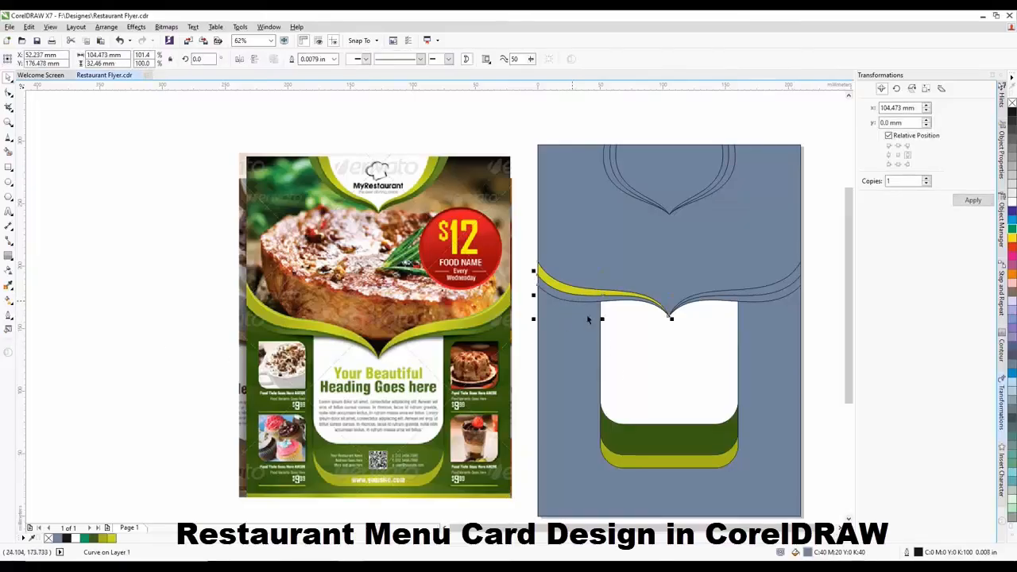
pyautogui.doubleClick(808, 552)
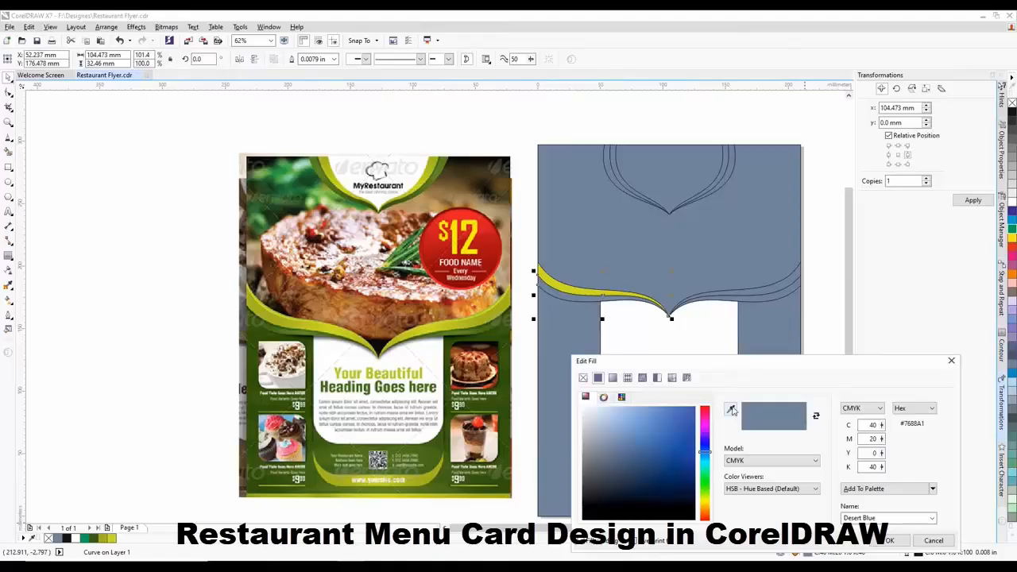
pyautogui.click(732, 409)
pyautogui.click(243, 338)
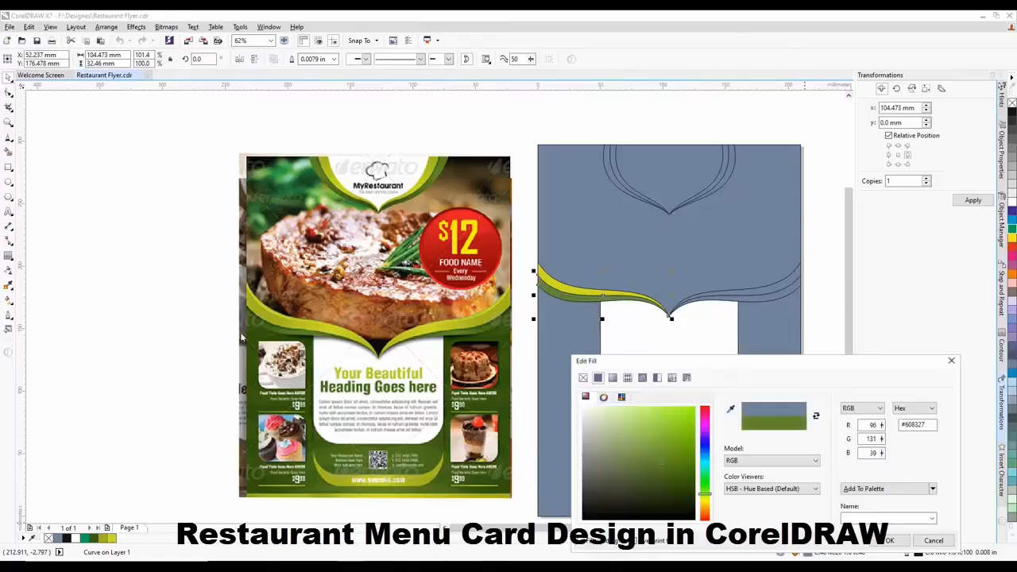
pyautogui.click(885, 541)
pyautogui.moveTo(822, 255); pyautogui.dragTo(640, 328)
pyautogui.scroll(-1, 594, 280)
pyautogui.press('Delete')
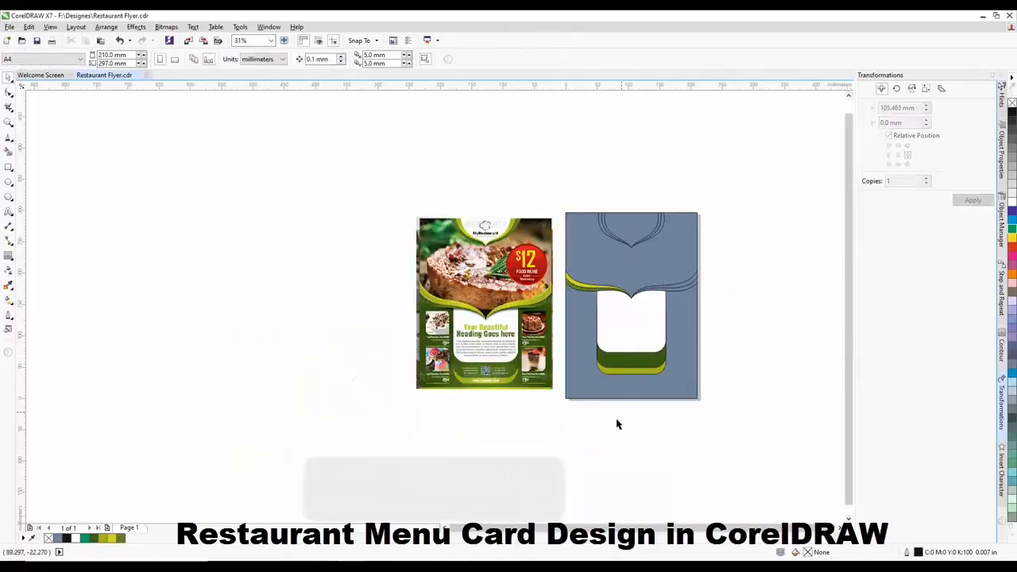
# Remove the outlines from the white, dark green and lime central panels by setting their outline width to None
pyautogui.click(688, 269)
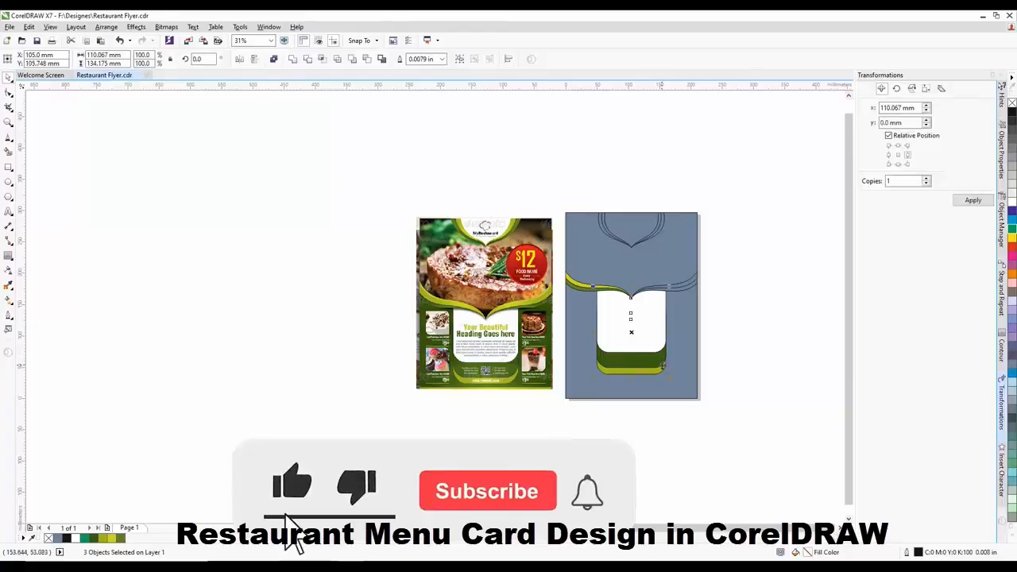
pyautogui.press('F12')
pyautogui.click(441, 221)
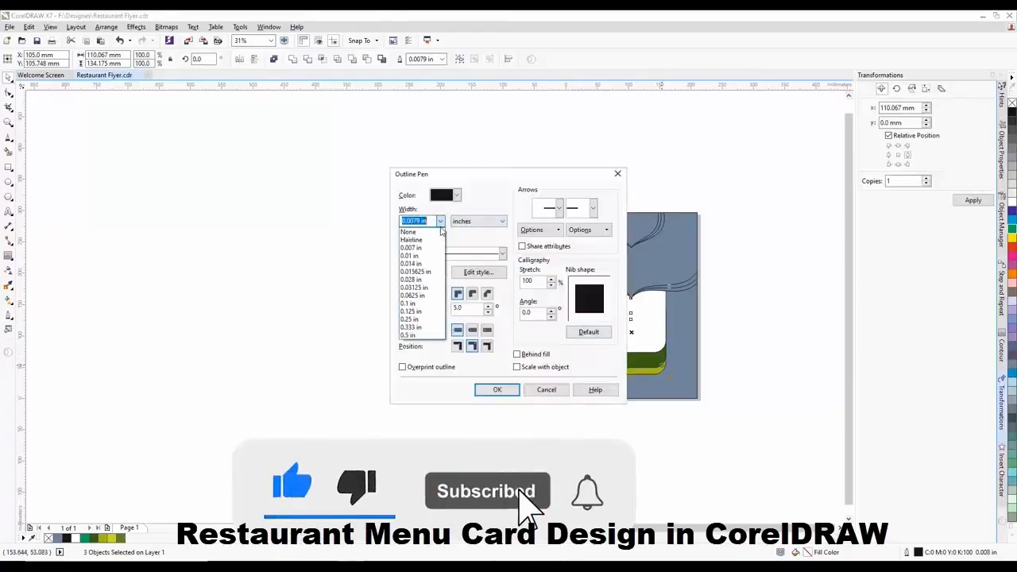
pyautogui.click(421, 232)
pyautogui.click(497, 390)
pyautogui.click(591, 458)
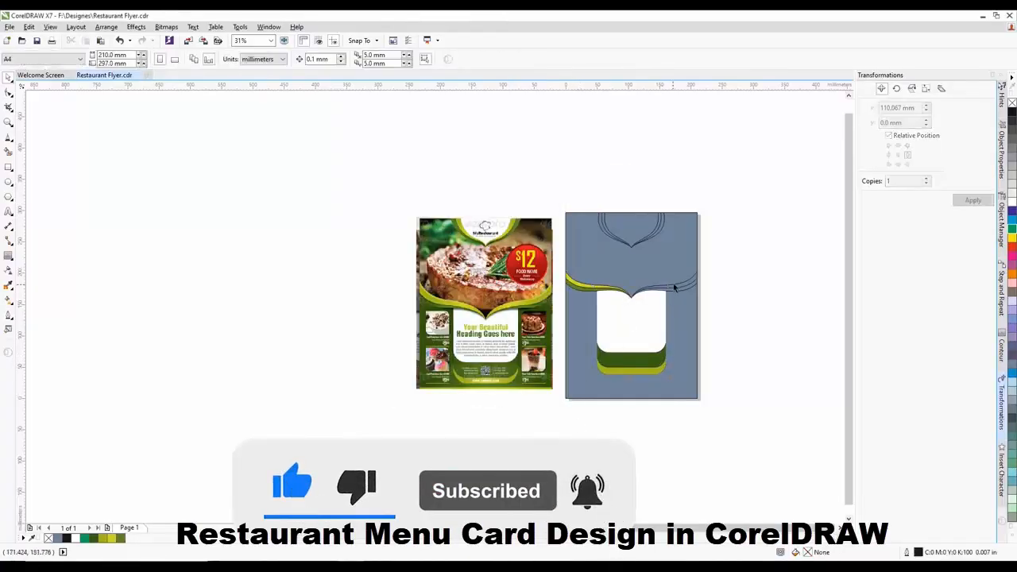
# Bring the chicken drumstick photo from the Designes folder on drive F: into the document, about 209 mm wide, below the reference flyer
pyautogui.scroll(1, 676, 278)
pyautogui.scroll(-1, 574, 267)
pyautogui.click(631, 275)
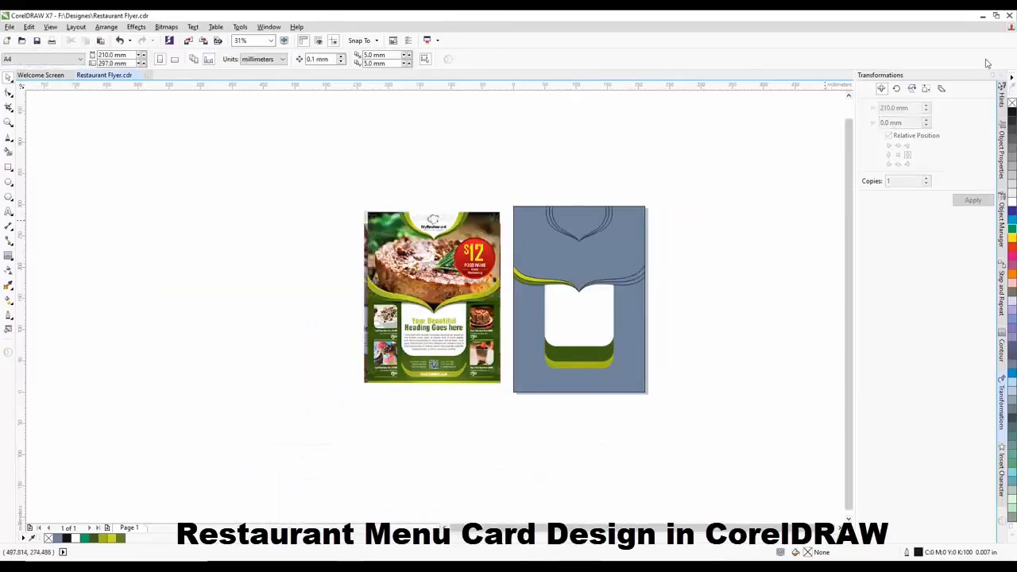
pyautogui.click(982, 16)
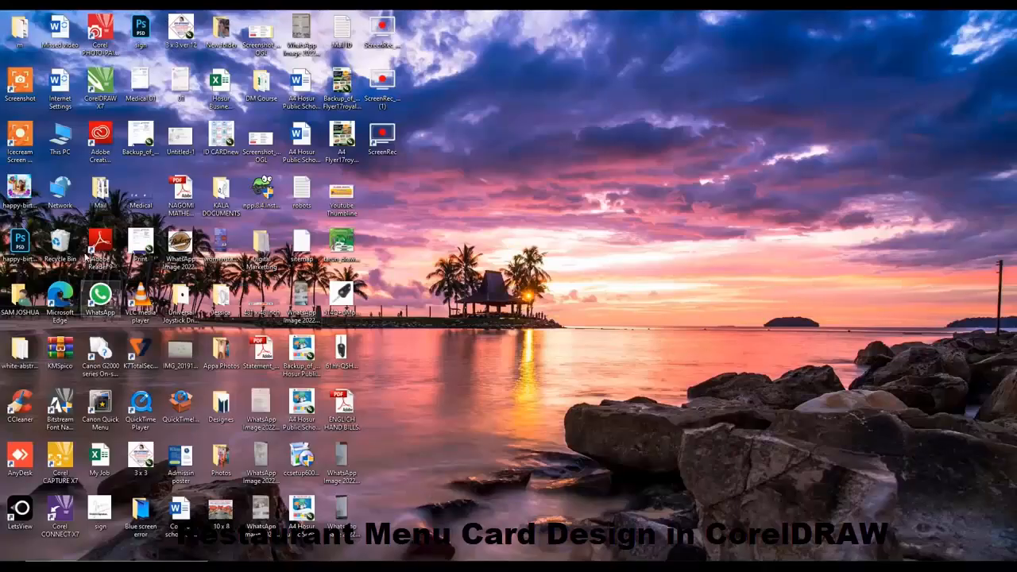
pyautogui.doubleClick(59, 139)
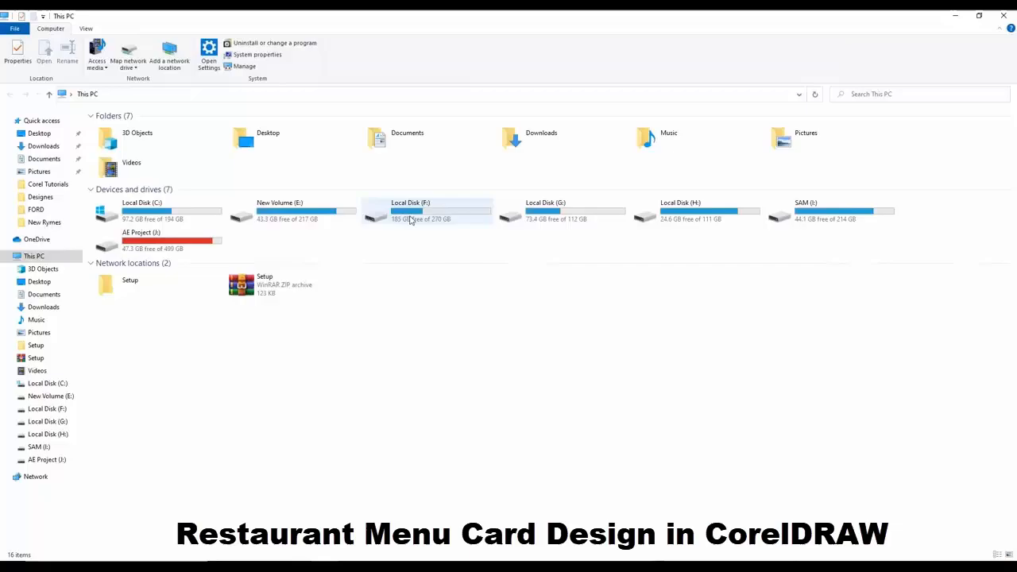
pyautogui.doubleClick(461, 219)
pyautogui.doubleClick(320, 358)
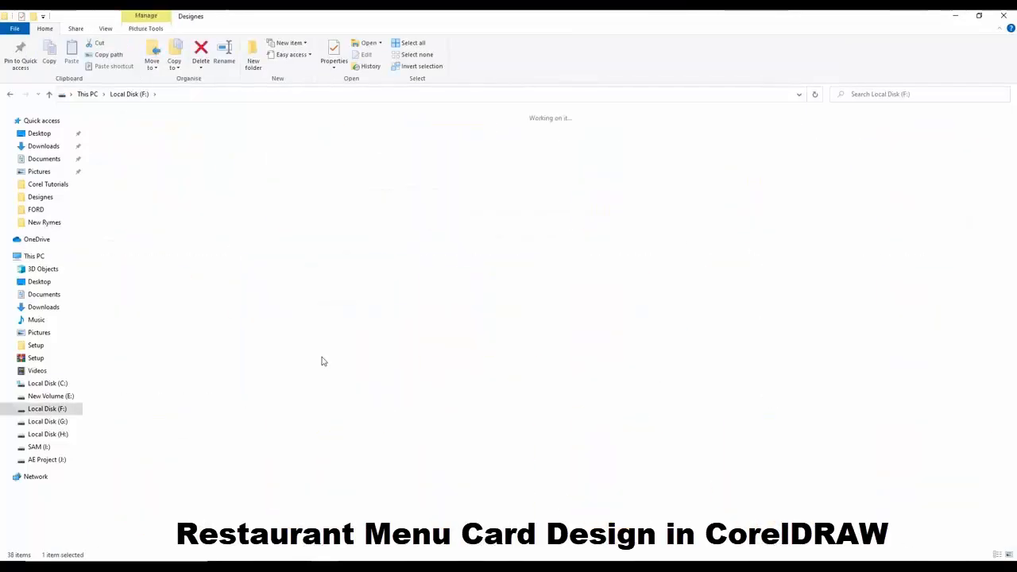
pyautogui.scroll(-6, 690, 383)
pyautogui.scroll(-15, 738, 408)
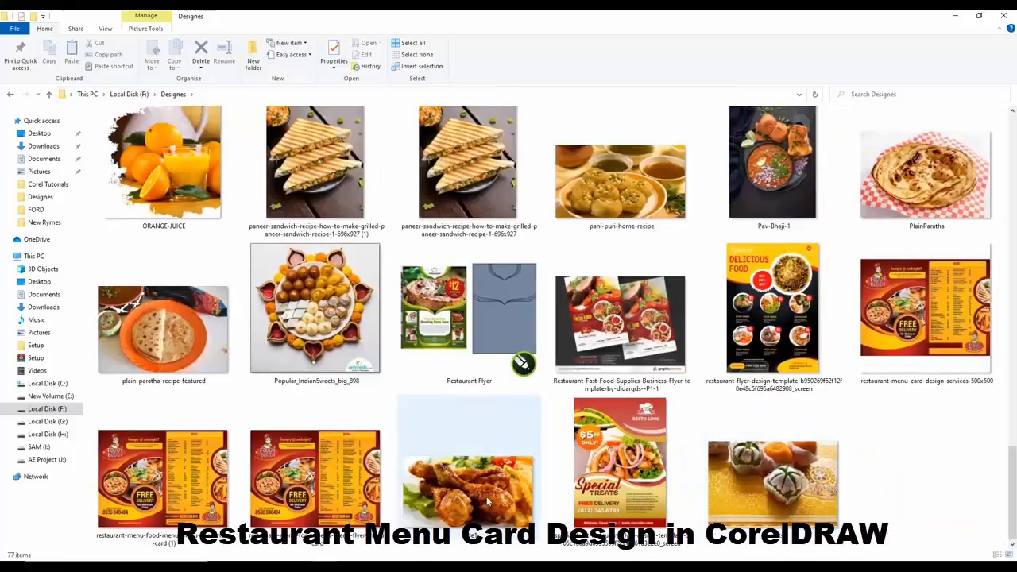
pyautogui.moveTo(465, 520); pyautogui.dragTo(526, 397)
# Try to PowerClip the chicken drumstick photo inside the large upper curved shape
pyautogui.rightClick(480, 422)
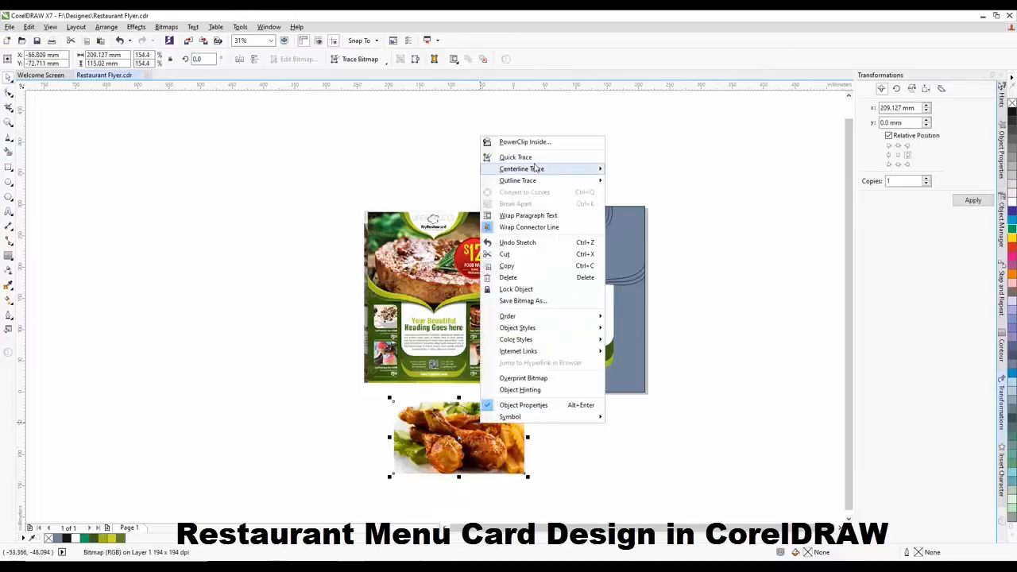
pyautogui.click(524, 141)
pyautogui.click(568, 249)
pyautogui.scroll(2, 579, 256)
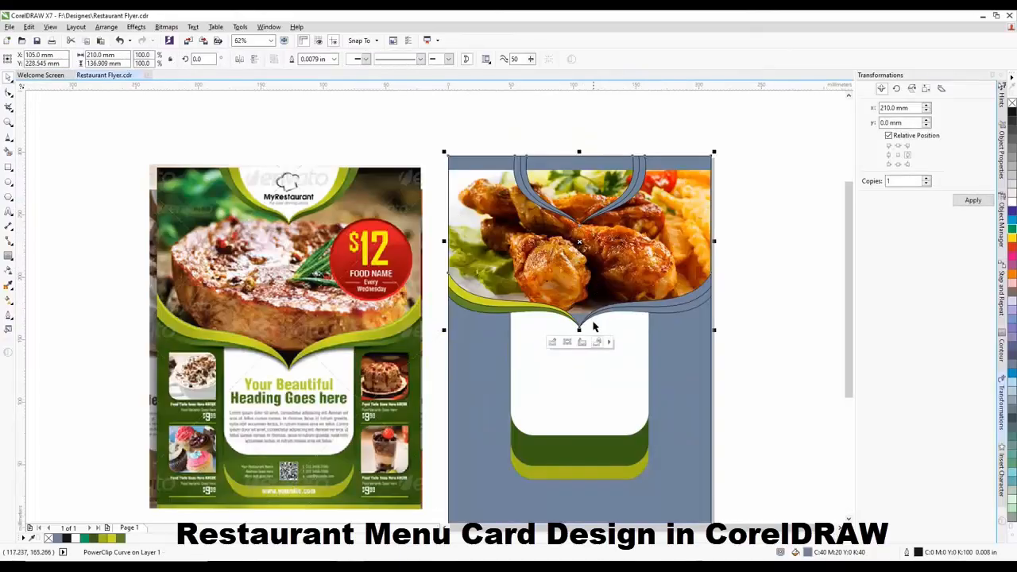
# Edit the PowerClip contents and enlarge the drumstick photo to about 258 mm wide so it covers the upper curved shape
pyautogui.click(555, 343)
pyautogui.moveTo(581, 285); pyautogui.dragTo(579, 287)
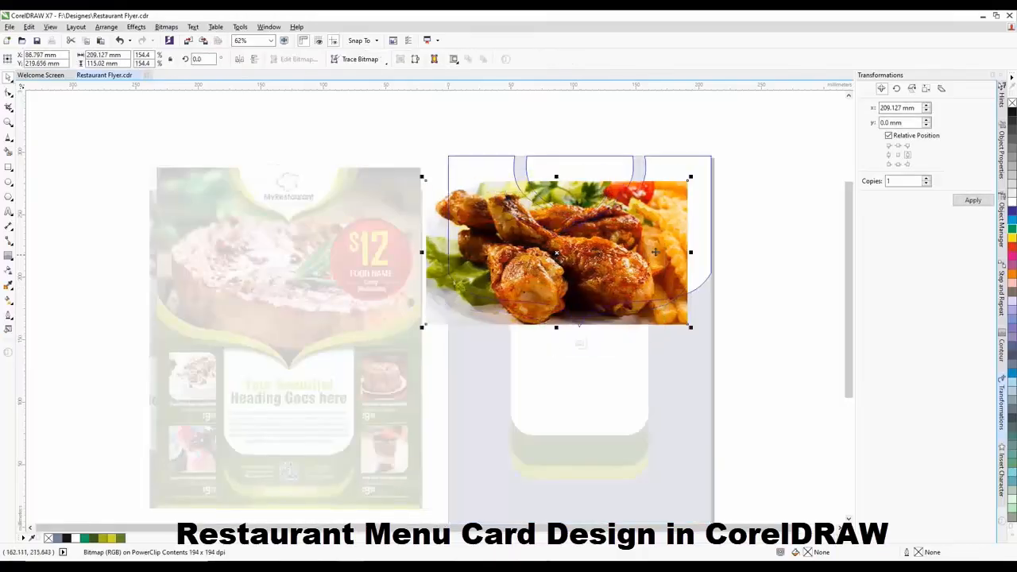
pyautogui.moveTo(688, 181); pyautogui.dragTo(751, 143)
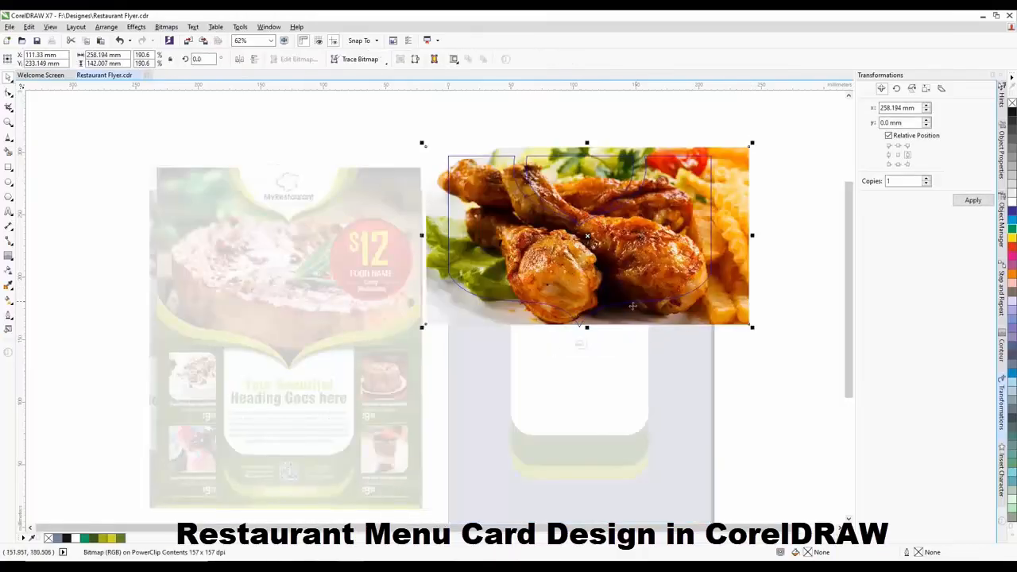
pyautogui.click(581, 342)
pyautogui.click(655, 114)
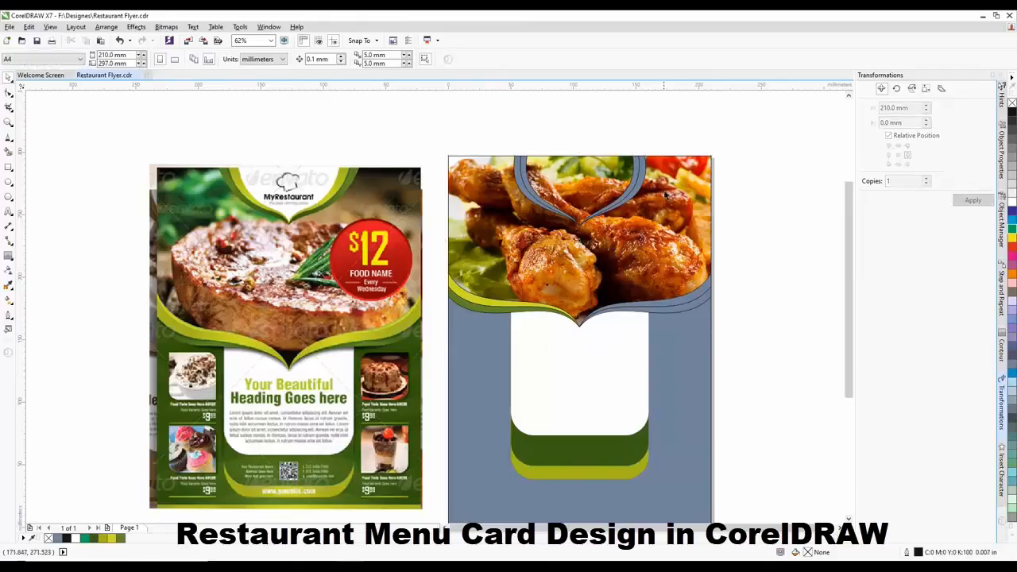
# Undo the photo's resizing, repositioning and placement inside the upper curved shape
pyautogui.hotkey('ctrl', 'z')
pyautogui.hotkey('ctrl', 'z')
pyautogui.hotkey('ctrl', 'z')
pyautogui.hotkey('ctrl', 'z')
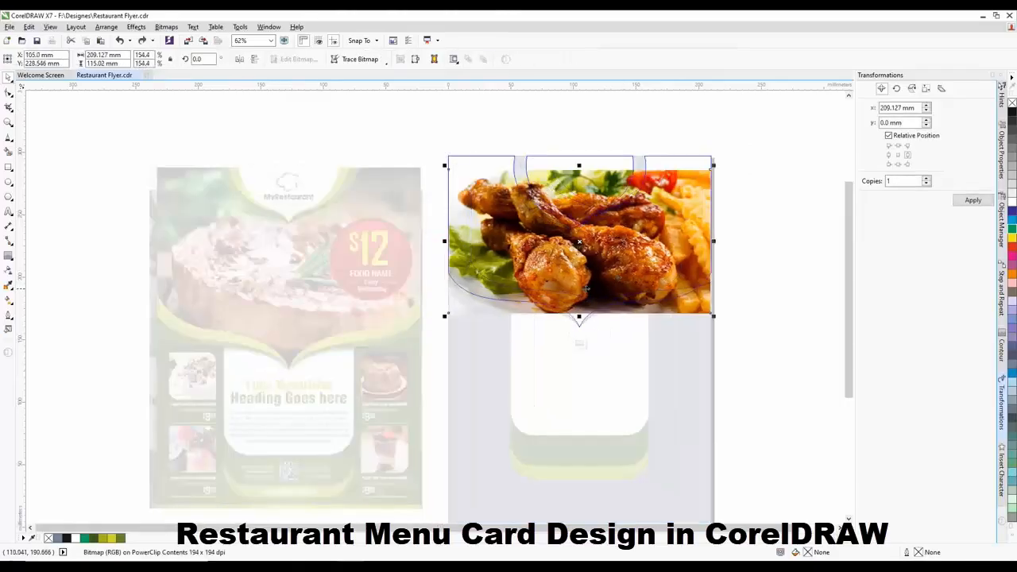
pyautogui.click(594, 163)
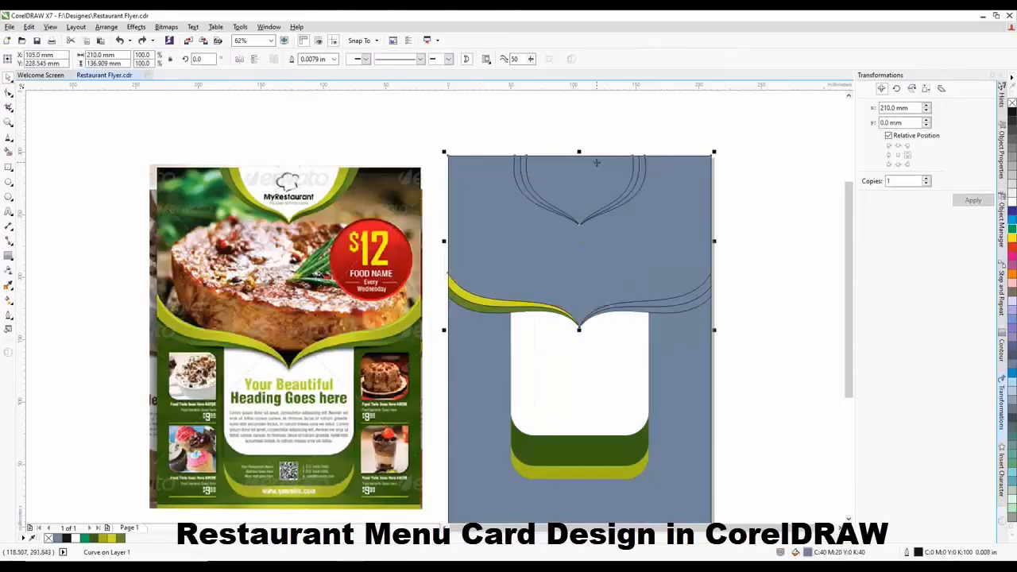
pyautogui.scroll(2, 597, 163)
pyautogui.scroll(6, 579, 282)
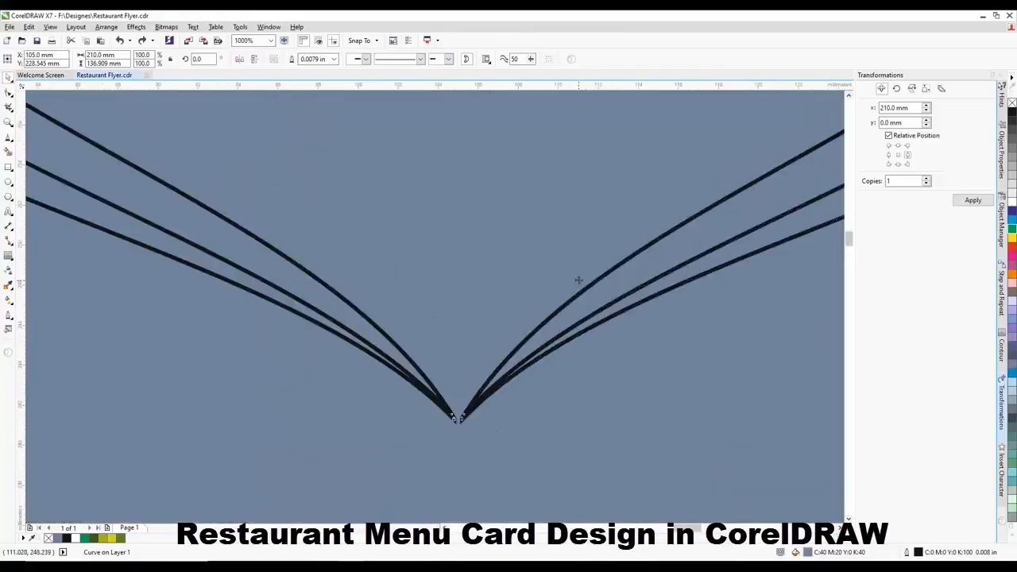
pyautogui.scroll(-6, 579, 279)
pyautogui.click(497, 127)
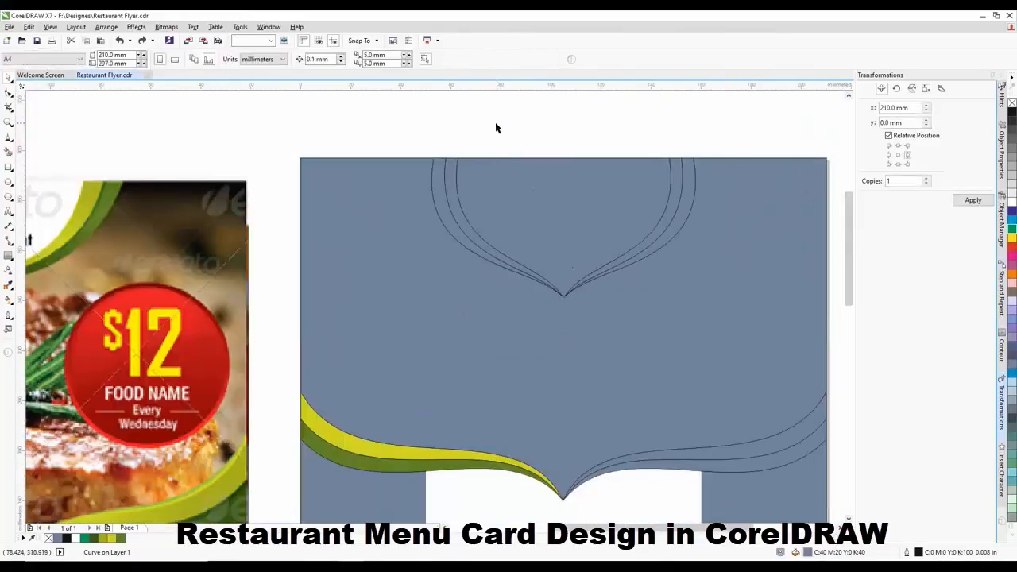
# Examine the large upper curved shape and the bands around its central notch against the reference flyer
pyautogui.scroll(3, 566, 305)
pyautogui.click(564, 300)
pyautogui.scroll(-3, 546, 258)
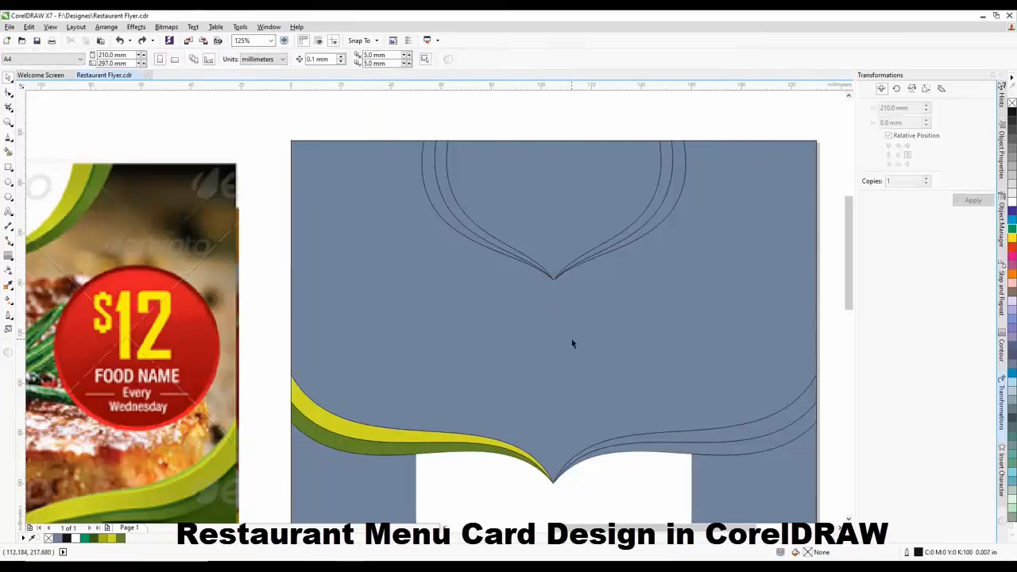
pyautogui.scroll(-1, 572, 345)
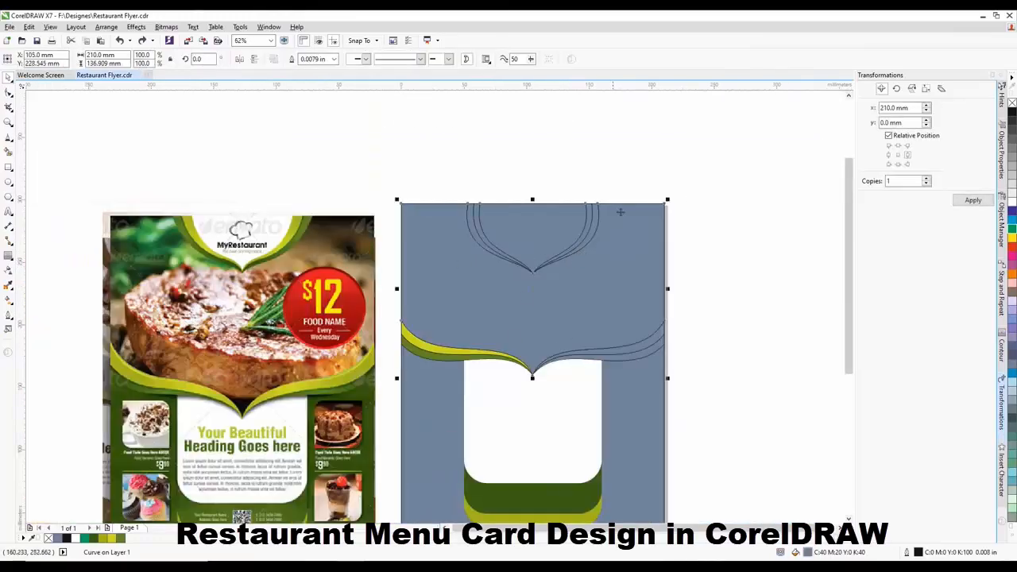
pyautogui.click(717, 182)
pyautogui.click(460, 274)
pyautogui.click(511, 170)
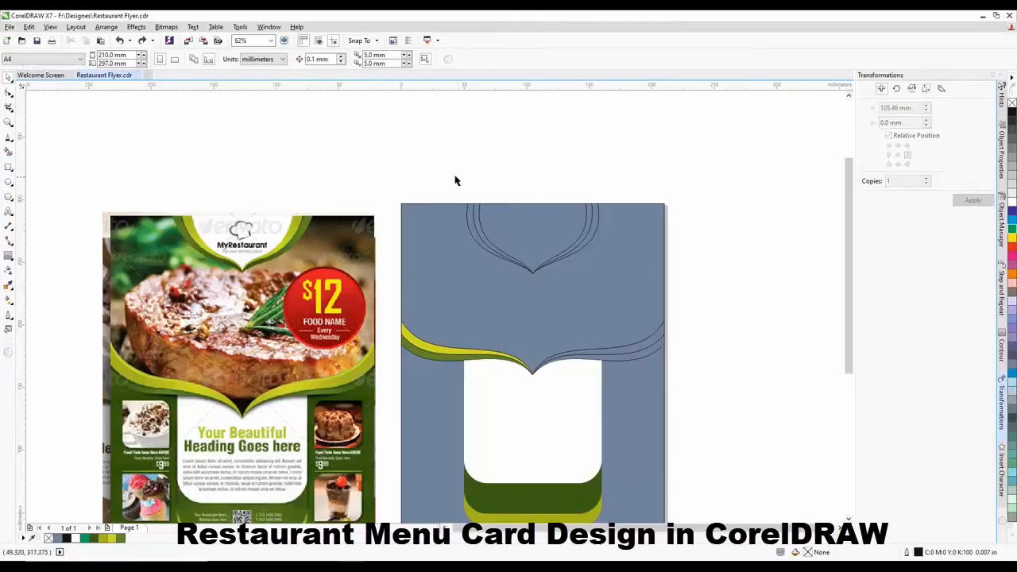
pyautogui.scroll(1, 506, 271)
pyautogui.click(513, 260)
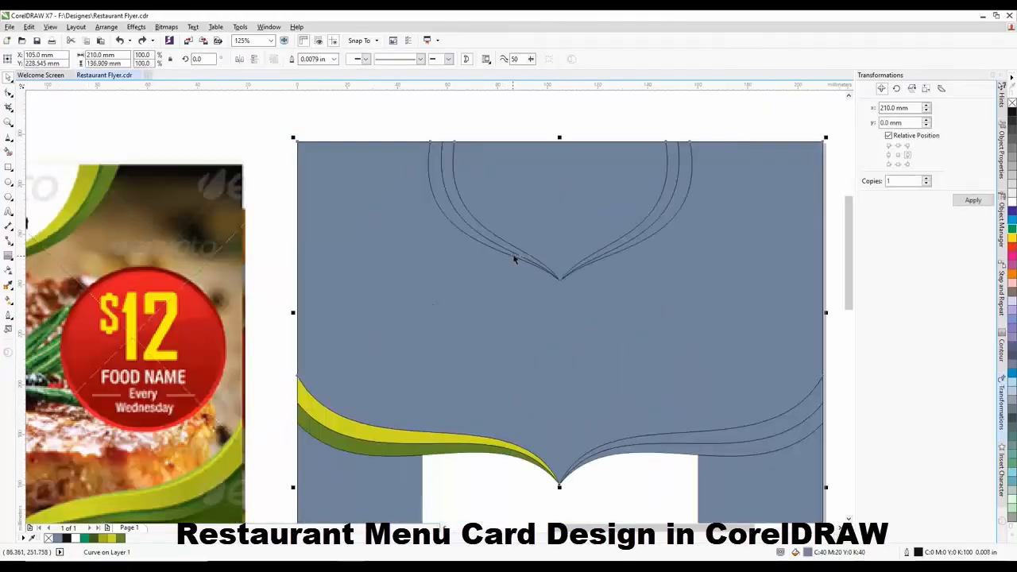
pyautogui.moveTo(513, 260); pyautogui.dragTo(489, 262)
pyautogui.hotkey('ctrl', 'z')
pyautogui.scroll(-1, 568, 310)
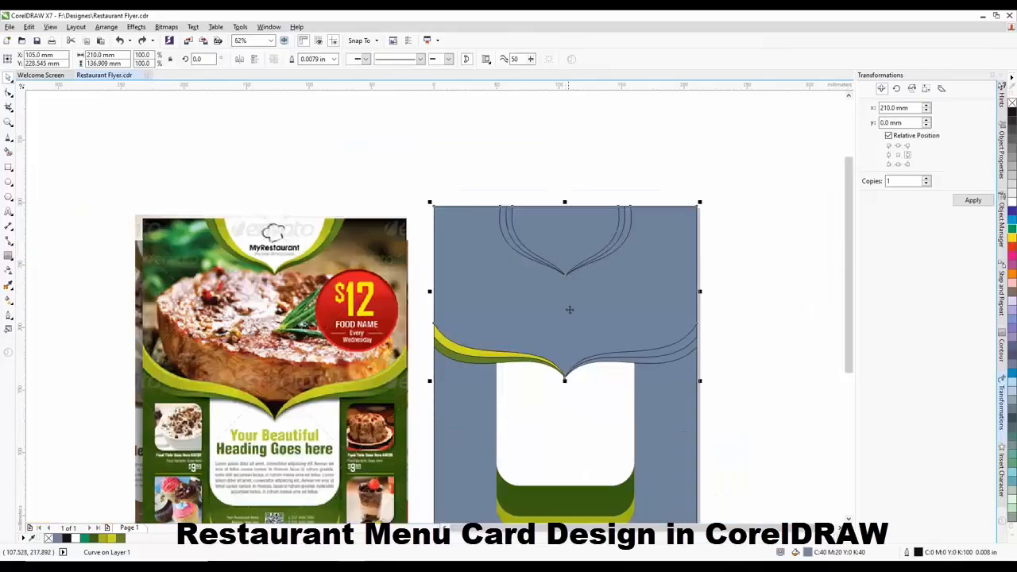
pyautogui.scroll(-1, 557, 203)
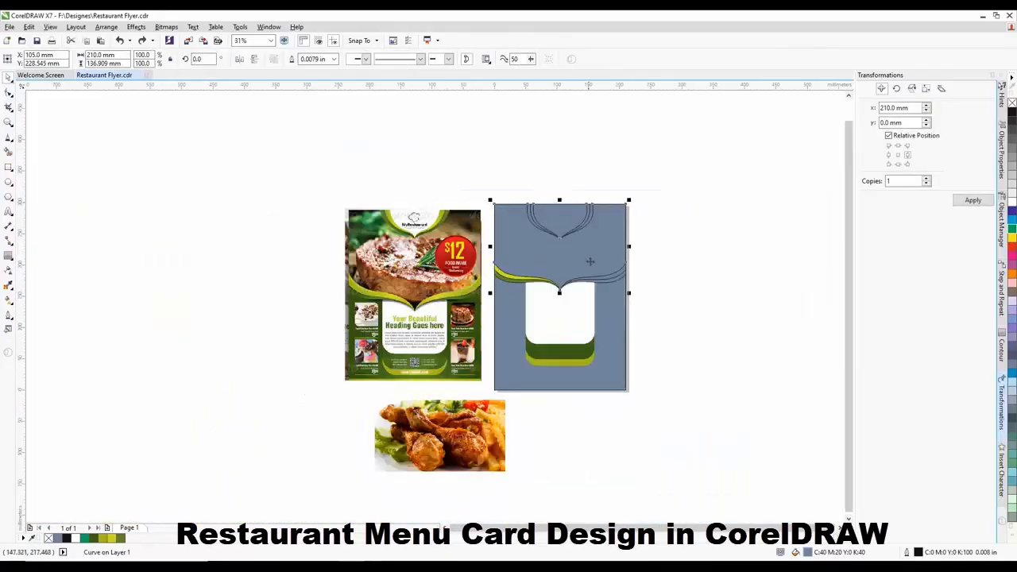
pyautogui.scroll(1, 599, 284)
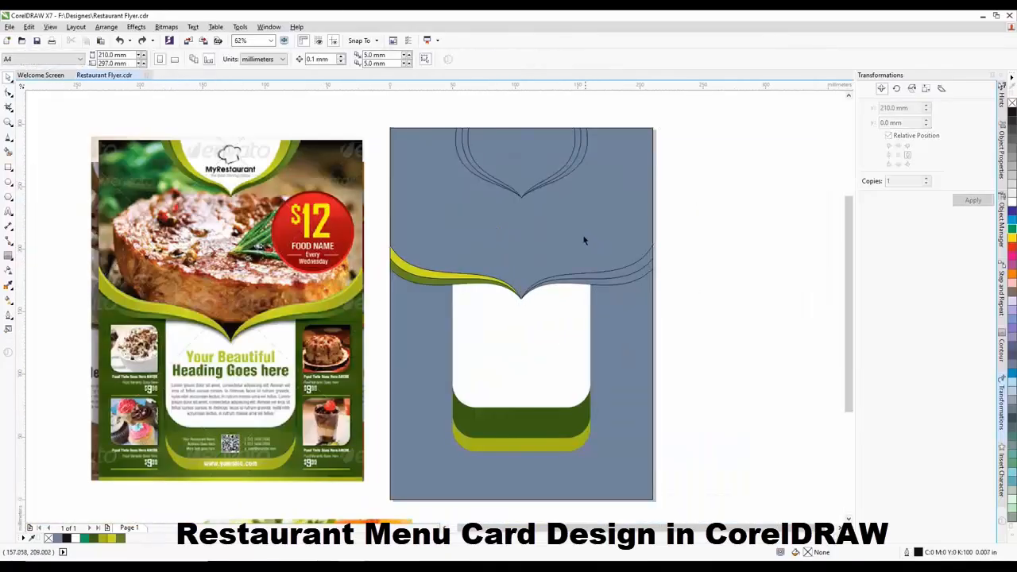
pyautogui.scroll(-1, 558, 209)
pyautogui.scroll(1, 545, 177)
pyautogui.click(464, 152)
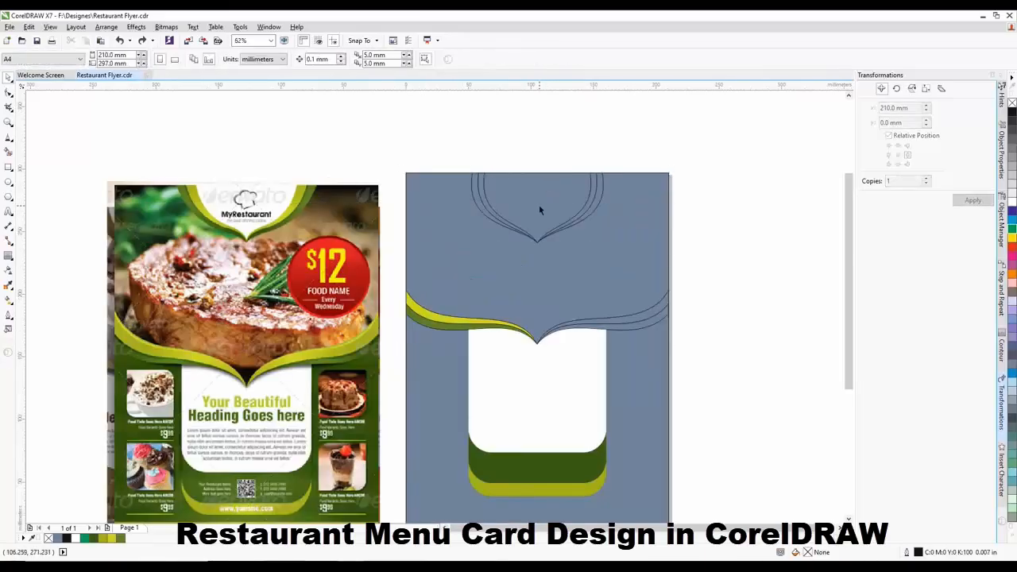
pyautogui.click(567, 228)
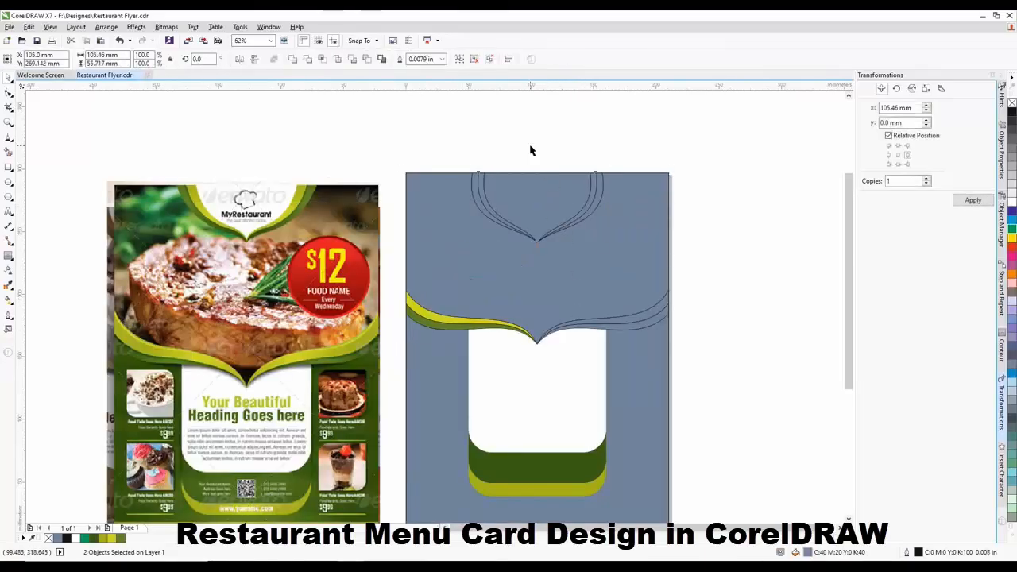
# Delete the large upper curved shape and inspect the point where the two upper band groups meet
pyautogui.click(611, 245)
pyautogui.moveTo(611, 246); pyautogui.dragTo(646, 257)
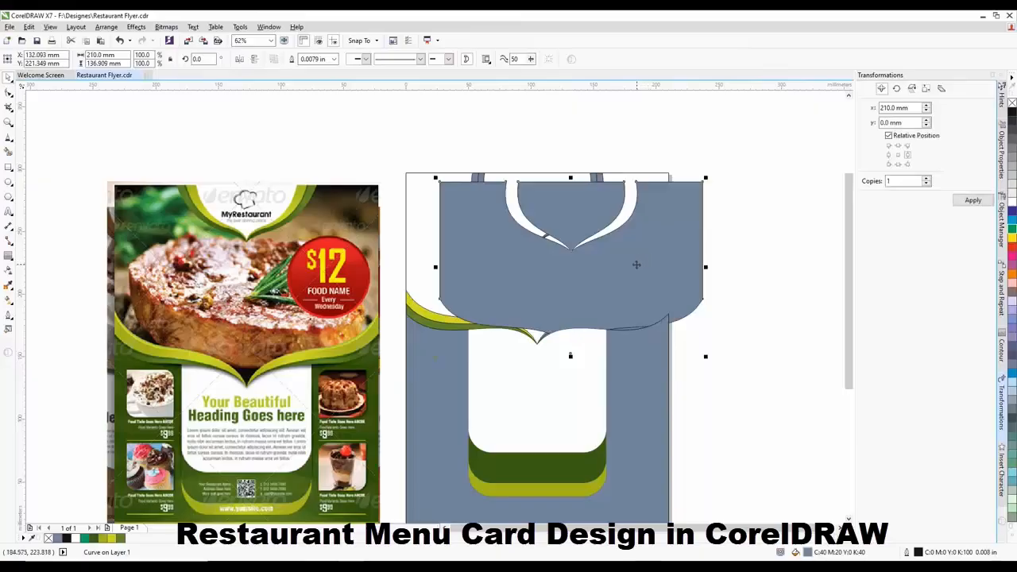
pyautogui.press('Delete')
pyautogui.click(546, 217)
pyautogui.click(557, 227)
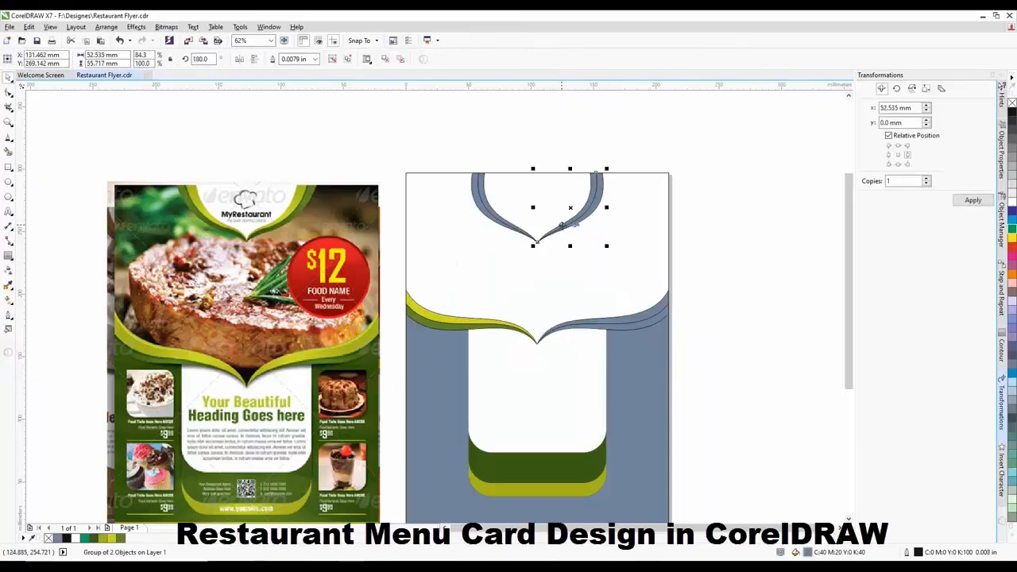
pyautogui.scroll(5, 549, 232)
pyautogui.scroll(-1, 482, 273)
pyautogui.scroll(4, 482, 273)
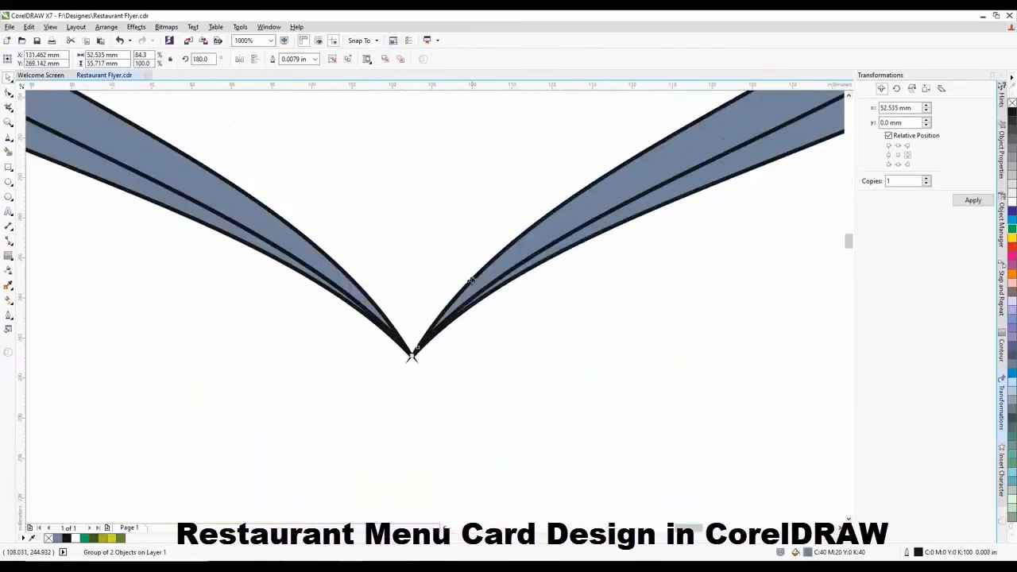
pyautogui.scroll(-7, 507, 327)
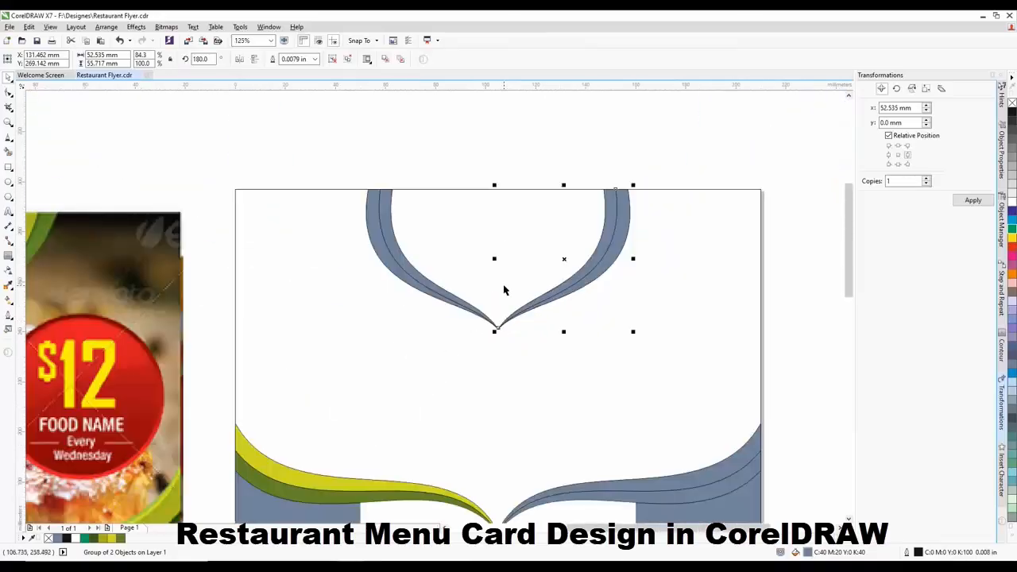
pyautogui.click(196, 202)
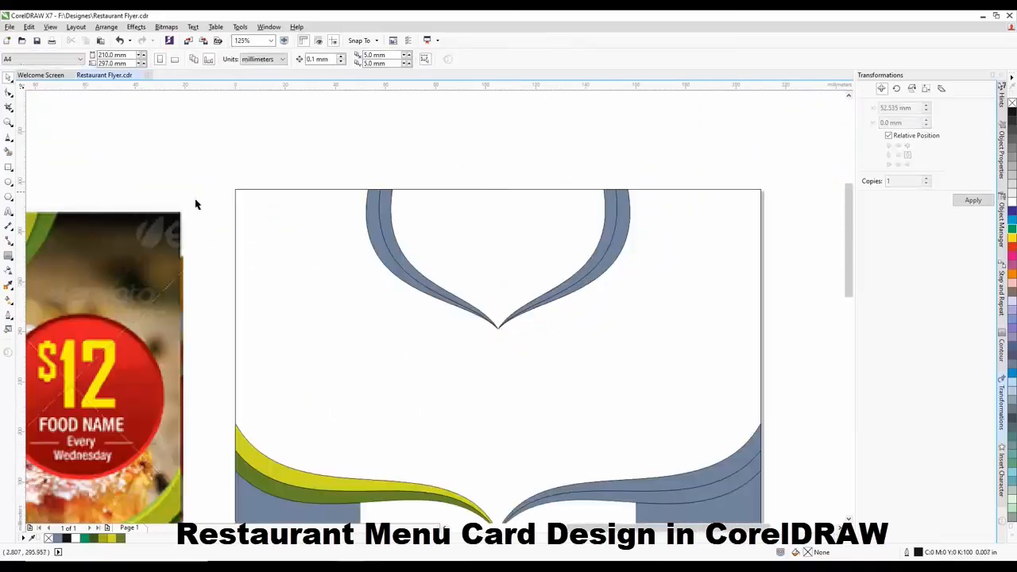
# Try to Smart Fill the area enclosed by the two upper band groups
pyautogui.click(8, 152)
pyautogui.click(442, 236)
pyautogui.hotkey('ctrl', 'z')
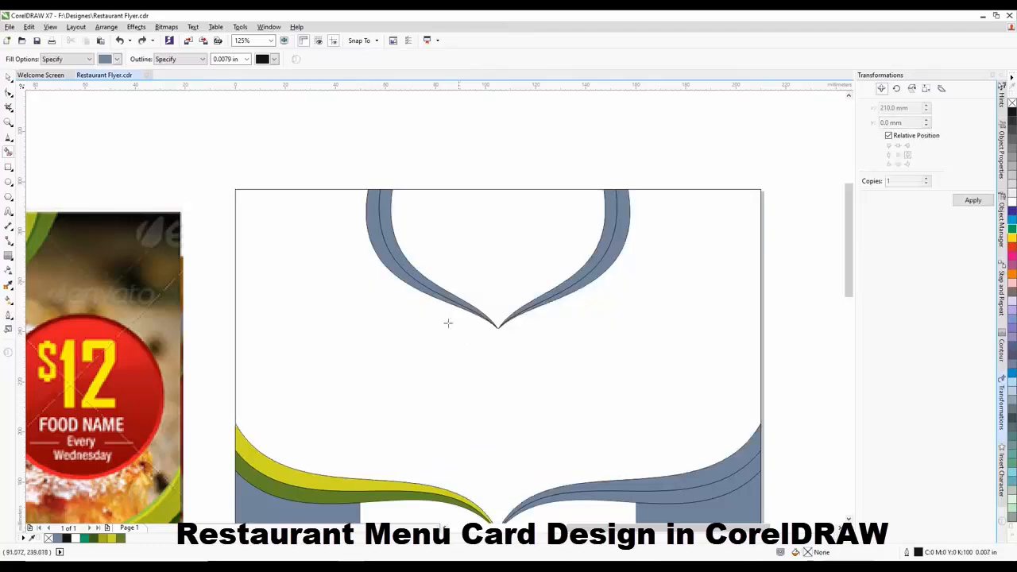
# Nudge the right upper band group about 1.4 mm to the left so its tip overlaps the left band's tip
pyautogui.click(9, 80)
pyautogui.click(619, 216)
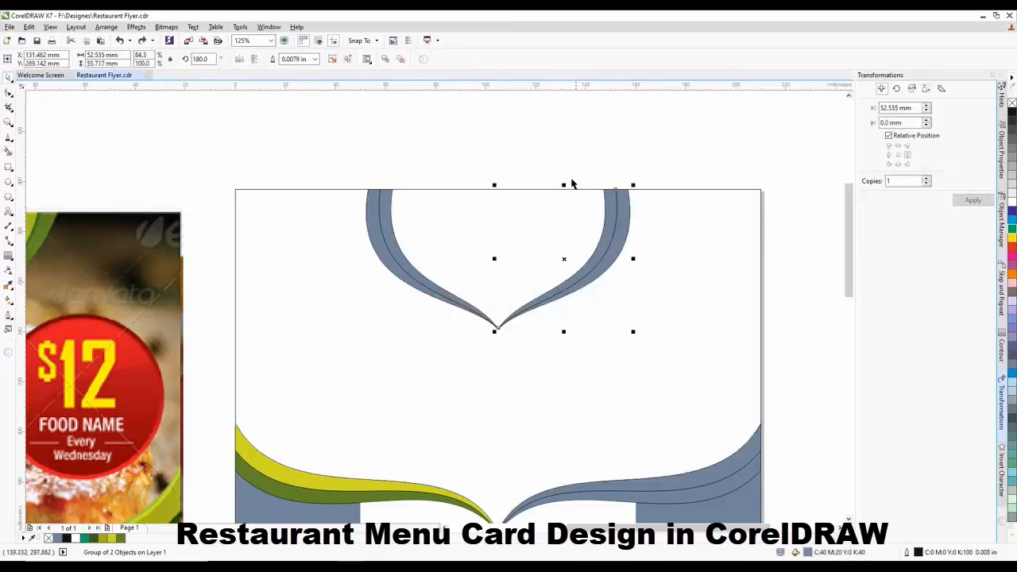
pyautogui.moveTo(483, 152); pyautogui.dragTo(717, 387)
pyautogui.scroll(2, 591, 288)
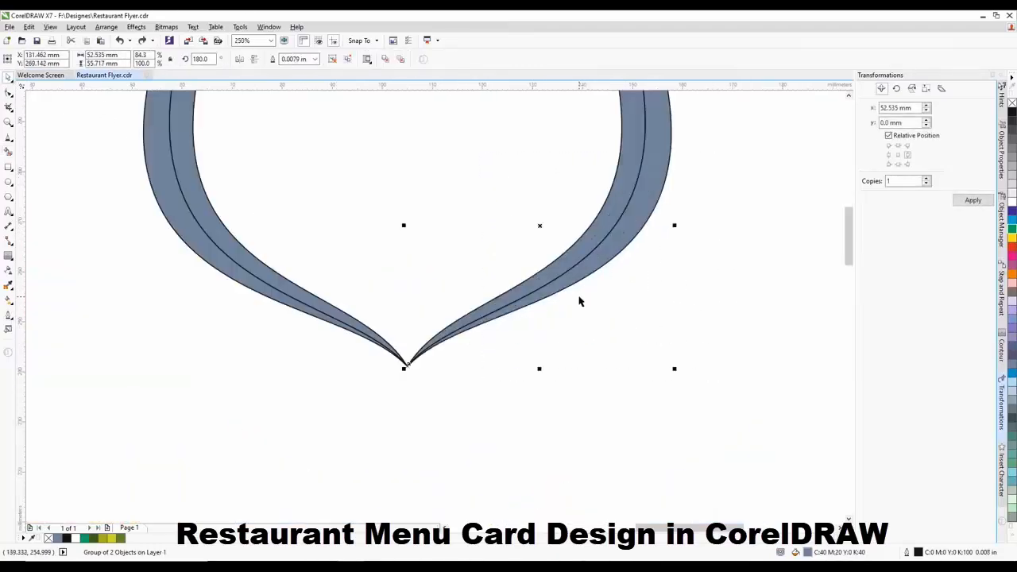
pyautogui.moveTo(565, 318); pyautogui.dragTo(524, 364)
pyautogui.press('Left')
pyautogui.press('Left')
pyautogui.press('Left')
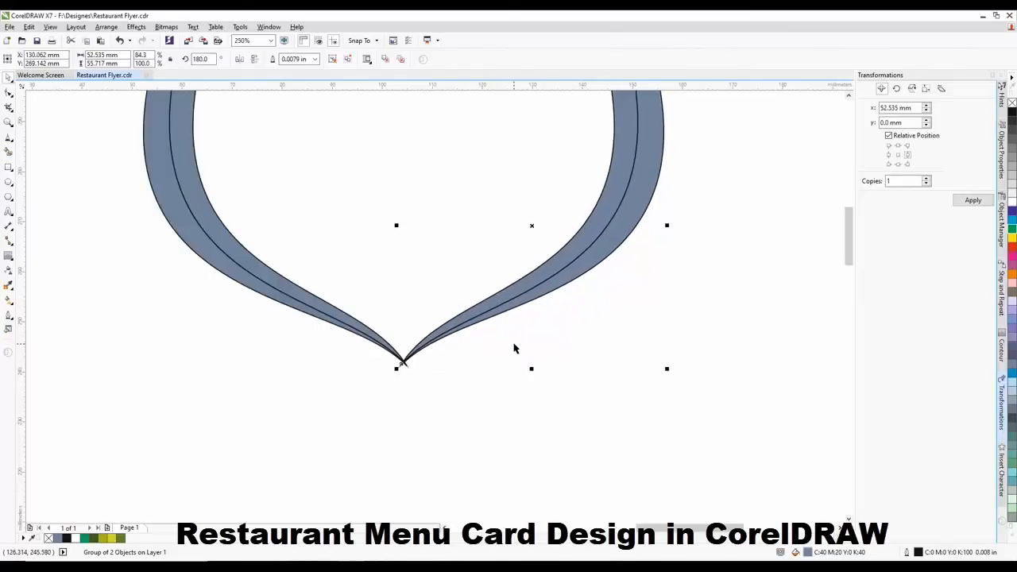
# Group the two upper band pairs and centre the group horizontally on the A4 page rectangle
pyautogui.scroll(-2, 463, 300)
pyautogui.moveTo(354, 205); pyautogui.dragTo(541, 352)
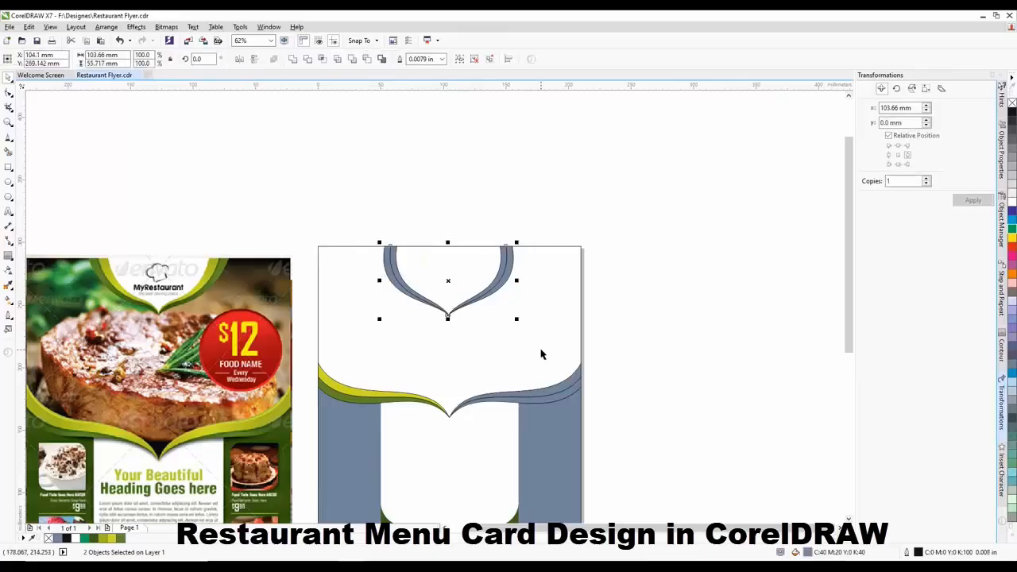
pyautogui.keyDown('shift'); pyautogui.click(570, 332); pyautogui.keyUp('shift')
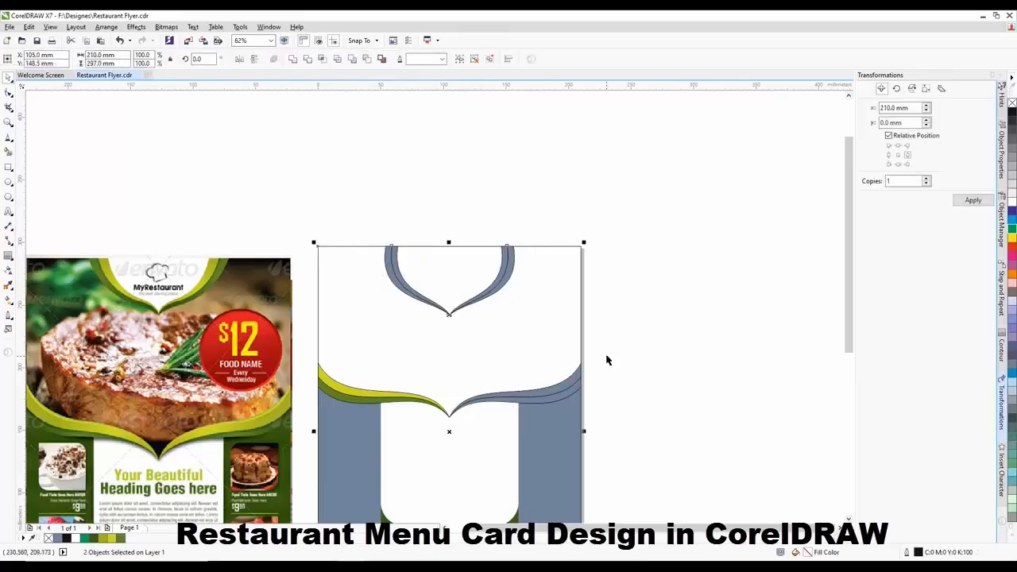
pyautogui.press('Escape')
# Create a closed shape inside the upper bands with Smart Fill
pyautogui.click(9, 152)
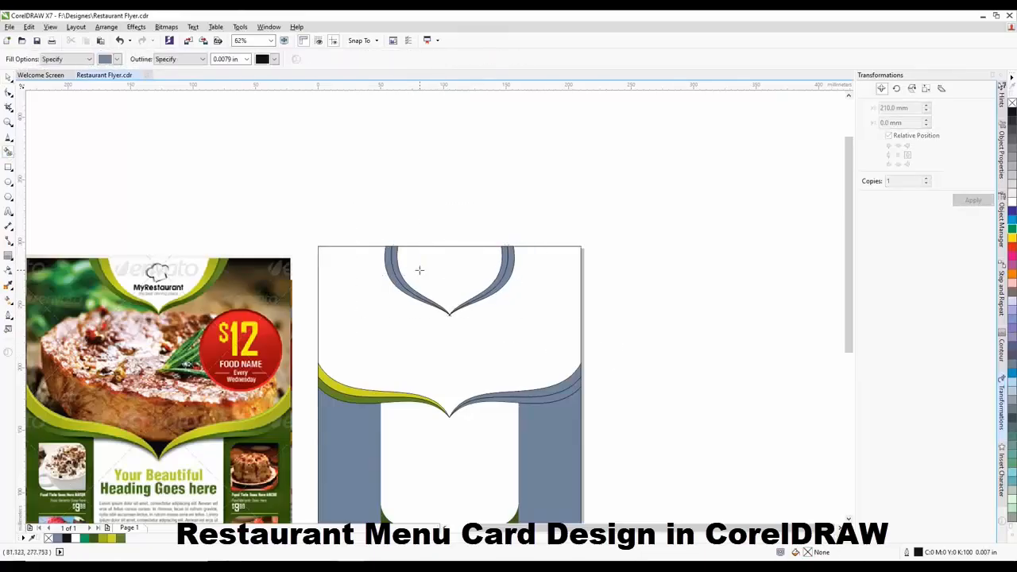
pyautogui.click(449, 296)
pyautogui.click(8, 76)
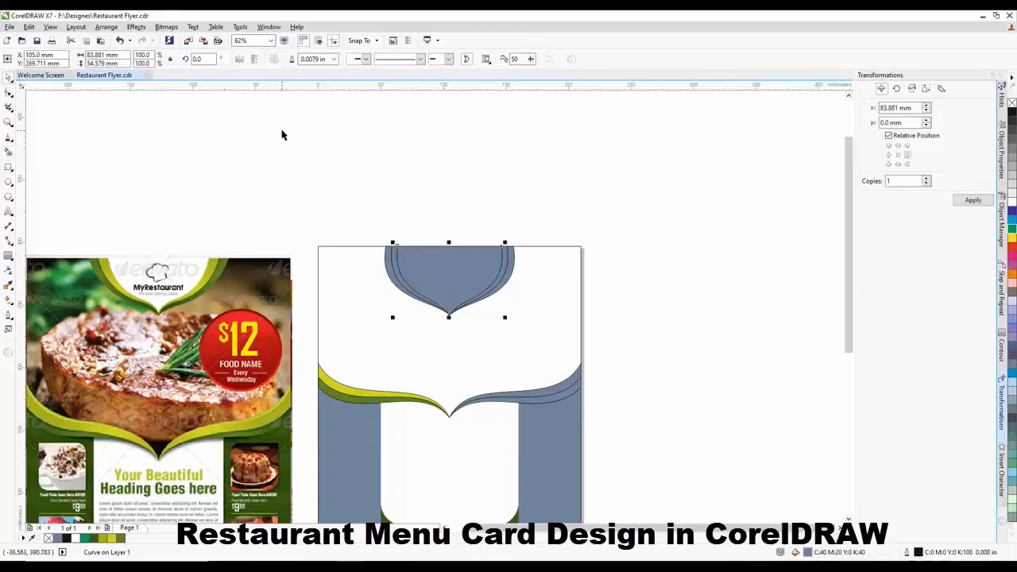
pyautogui.click(281, 134)
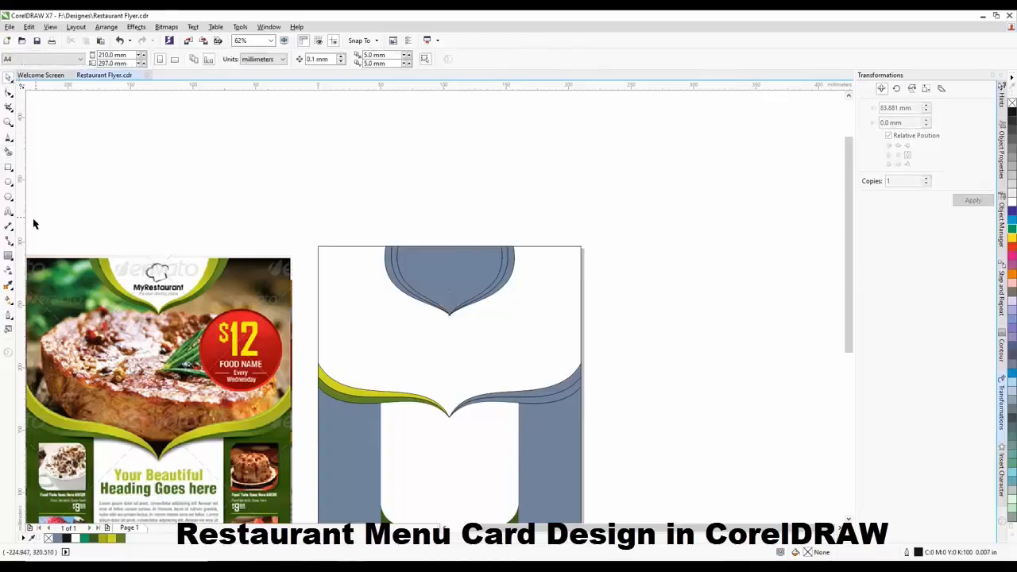
# Smart Fill the area between the upper bands and the lower bands to rebuild the large photo shape
pyautogui.click(10, 154)
pyautogui.click(391, 338)
pyautogui.click(8, 77)
pyautogui.click(767, 151)
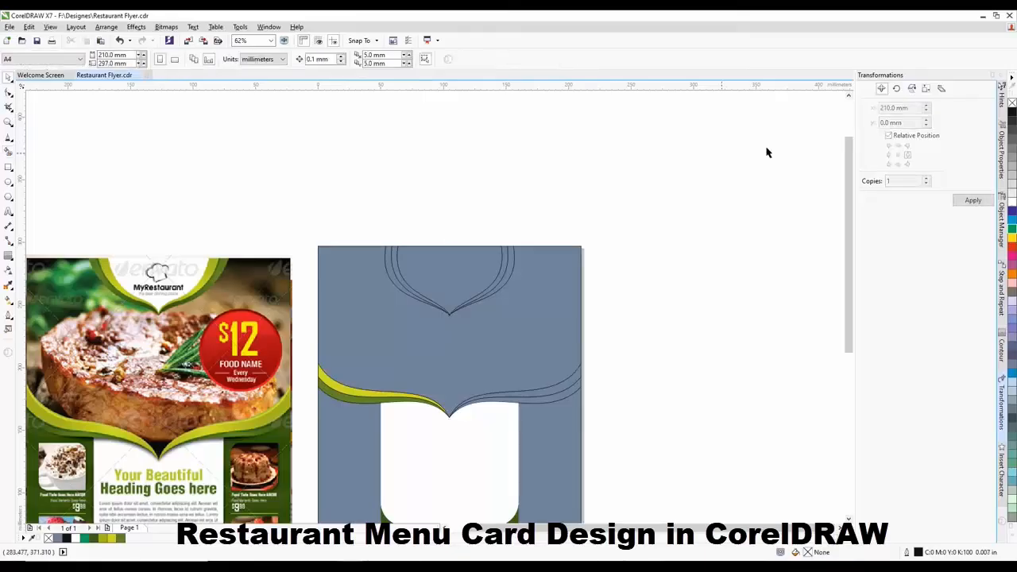
# PowerClip the chicken drumstick photo inside the rebuilt large upper curved shape
pyautogui.scroll(-1, 764, 137)
pyautogui.click(488, 413)
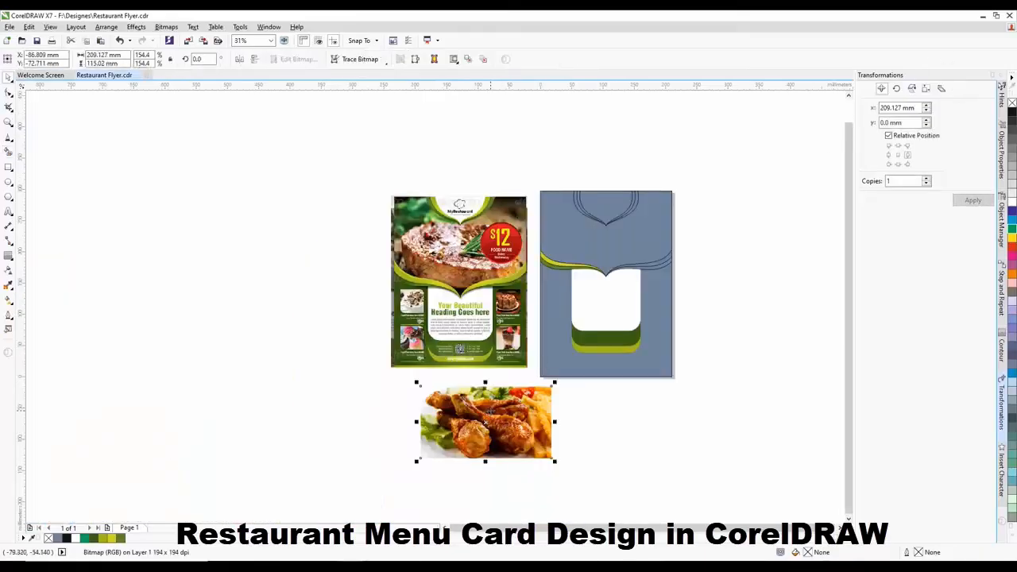
pyautogui.rightClick(488, 413)
pyautogui.click(521, 133)
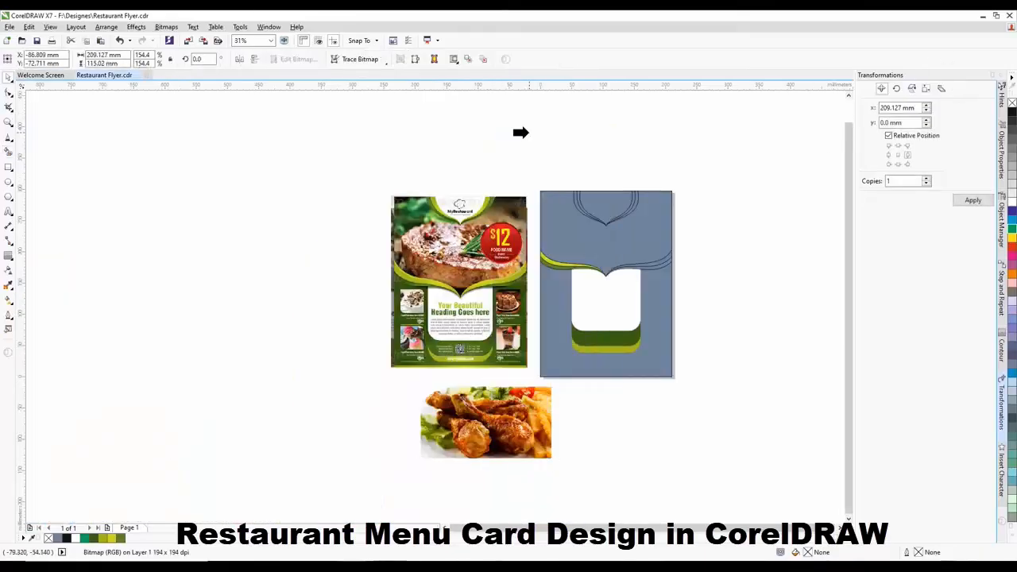
pyautogui.click(565, 235)
# Edit the PowerClip contents, enlarging the drumstick photo to about 240 mm wide and repositioning it to cover the upper shape
pyautogui.scroll(1, 608, 235)
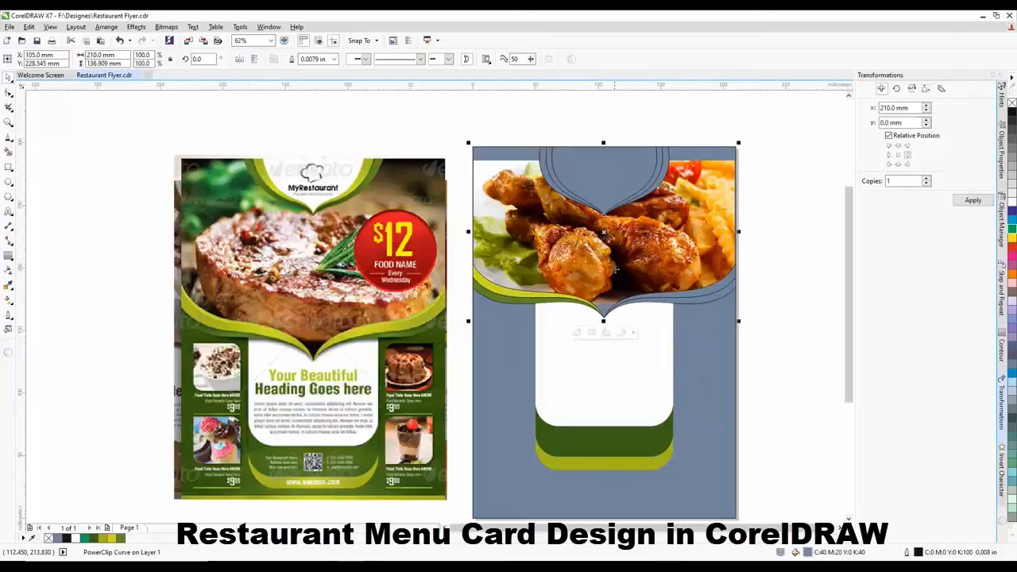
pyautogui.click(578, 333)
pyautogui.moveTo(739, 154); pyautogui.dragTo(776, 122)
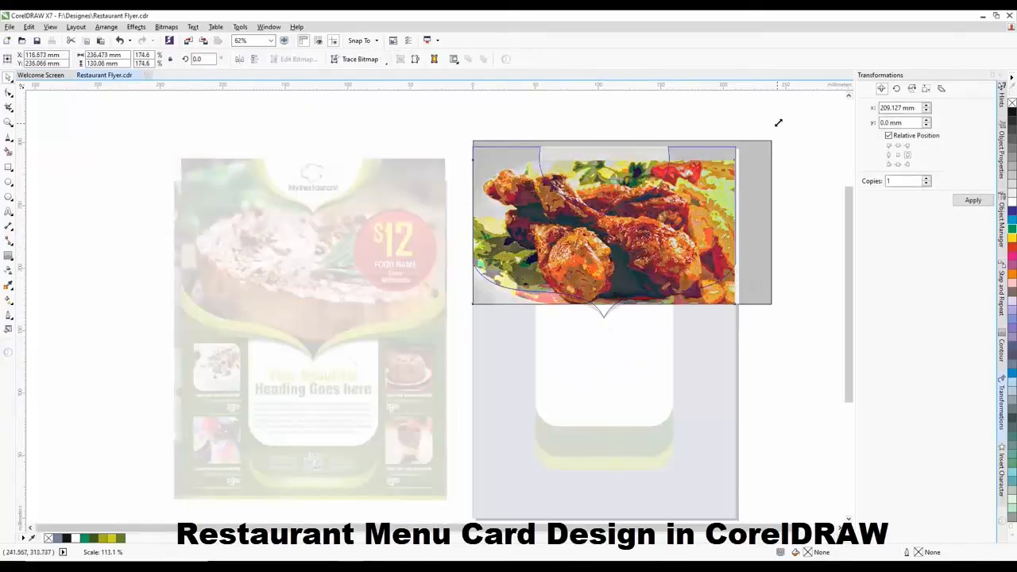
pyautogui.moveTo(748, 210); pyautogui.dragTo(729, 214)
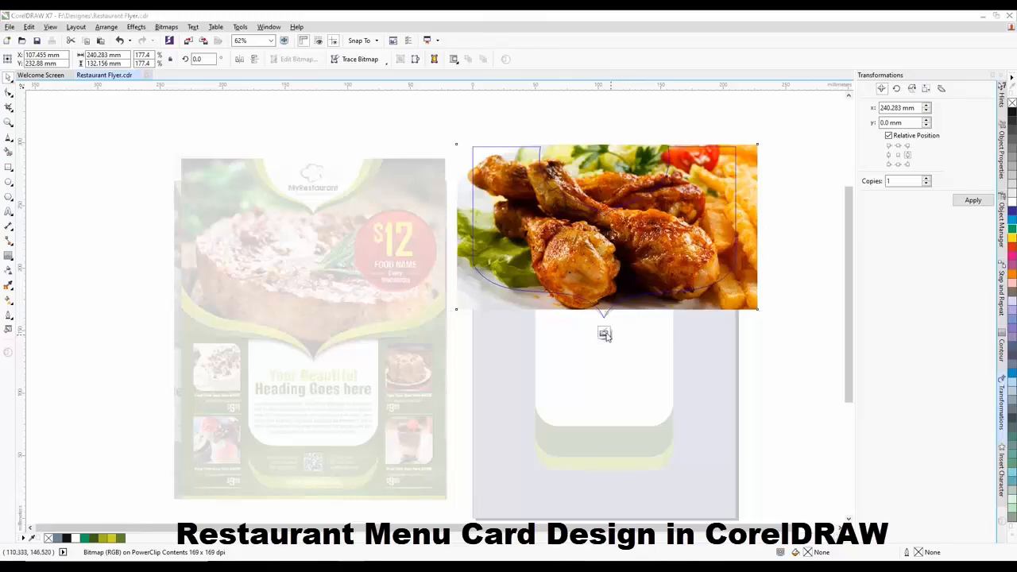
pyautogui.click(604, 333)
# Fill the central shape enclosed by the upper bands with white
pyautogui.click(608, 155)
pyautogui.scroll(2, 615, 142)
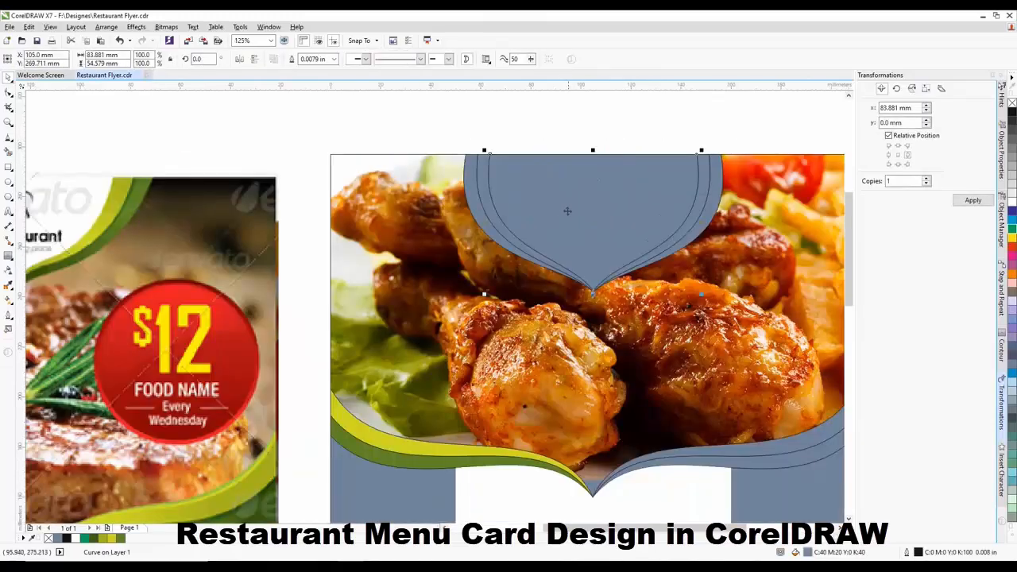
pyautogui.click(1011, 202)
pyautogui.click(624, 141)
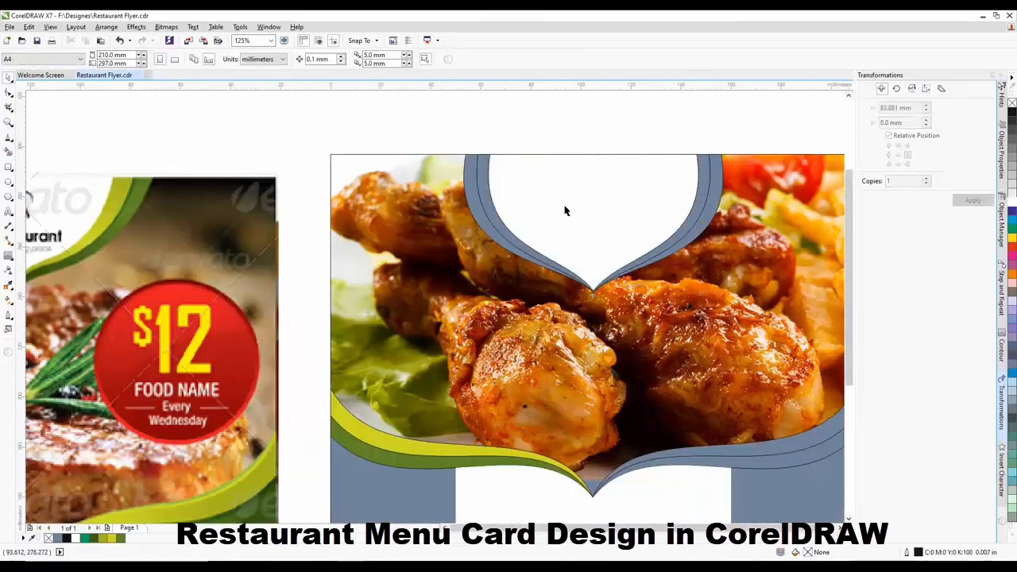
# Compare the white central shape and its surrounding bands with the logo area of the reference flyer
pyautogui.scroll(-1, 565, 209)
pyautogui.scroll(1, 524, 192)
pyautogui.click(577, 211)
pyautogui.scroll(-1, 574, 209)
pyautogui.click(525, 161)
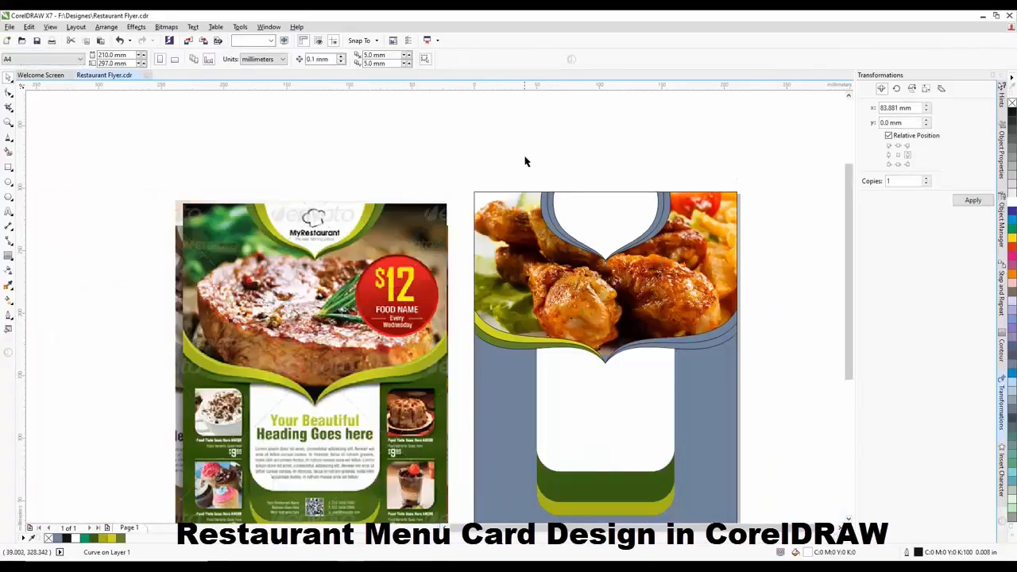
pyautogui.scroll(1, 542, 211)
pyautogui.click(559, 226)
pyautogui.scroll(-1, 592, 232)
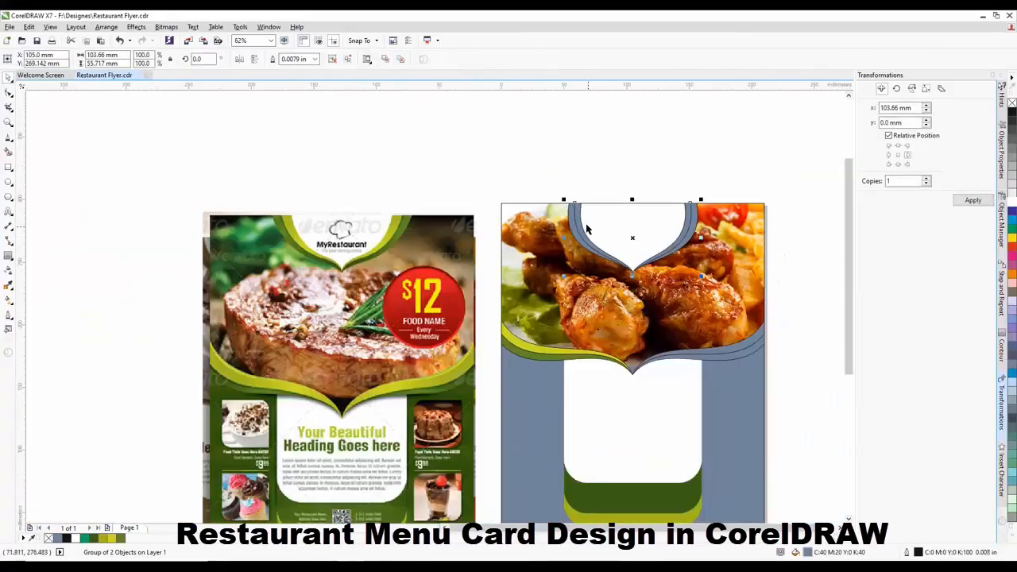
pyautogui.scroll(1, 540, 181)
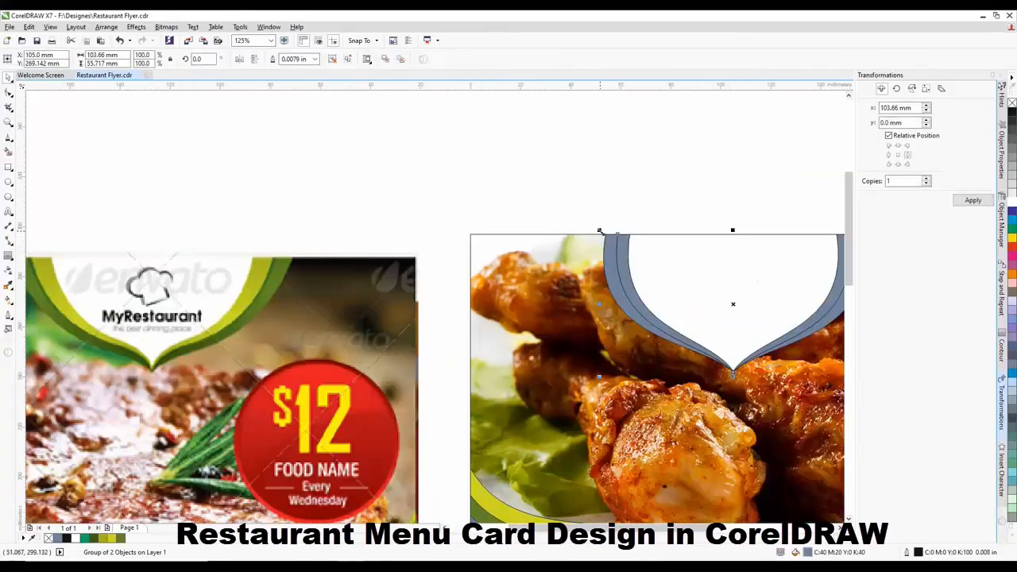
pyautogui.click(517, 196)
pyautogui.click(626, 276)
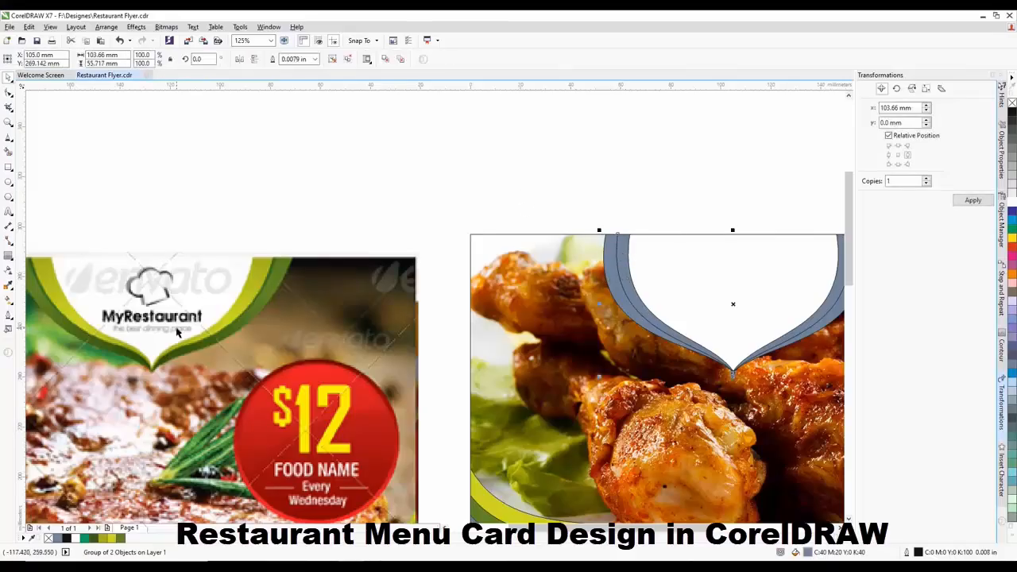
# Try to apply a fountain fill across the grouped upper bands with a start colour sampled from the reference flyer's lime-green band
pyautogui.click(9, 300)
pyautogui.moveTo(624, 241); pyautogui.dragTo(724, 364)
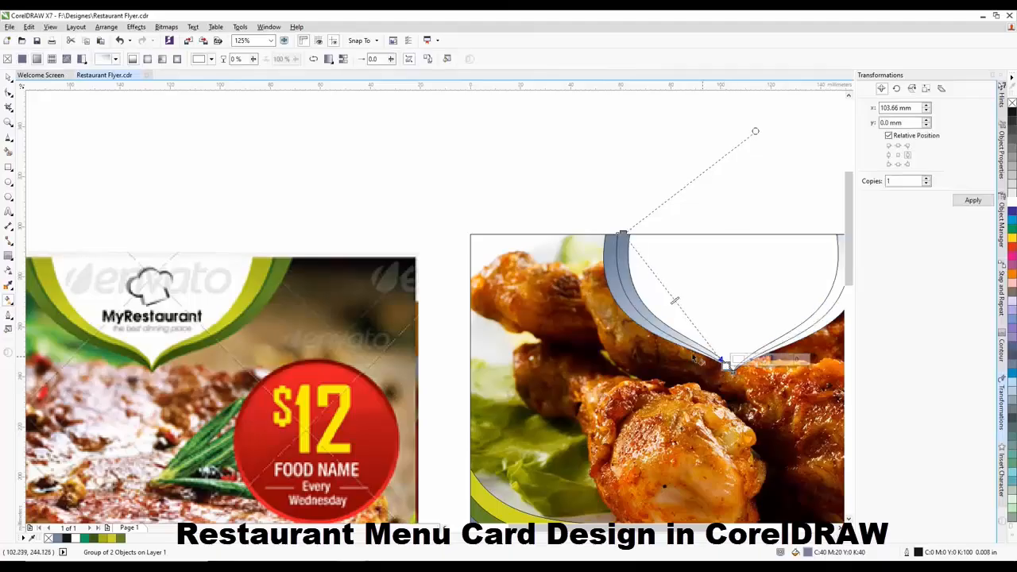
pyautogui.click(622, 232)
pyautogui.click(648, 228)
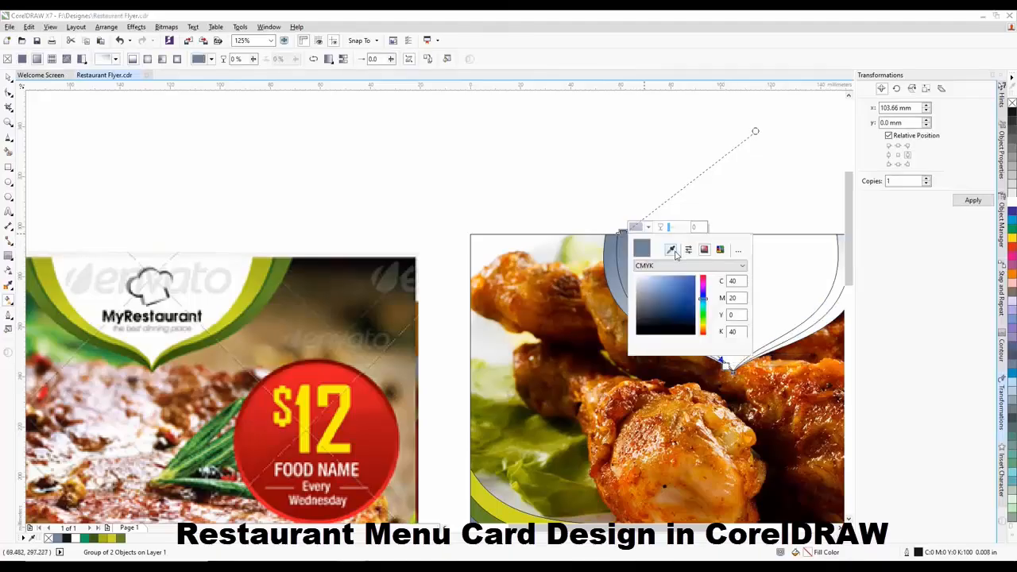
pyautogui.click(671, 250)
pyautogui.click(50, 263)
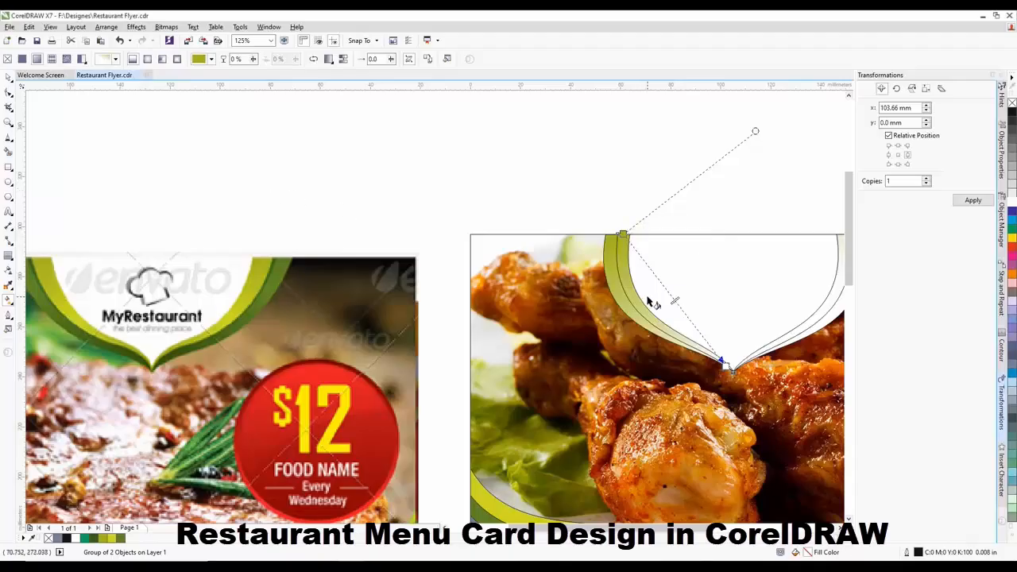
pyautogui.hotkey('ctrl', 'z')
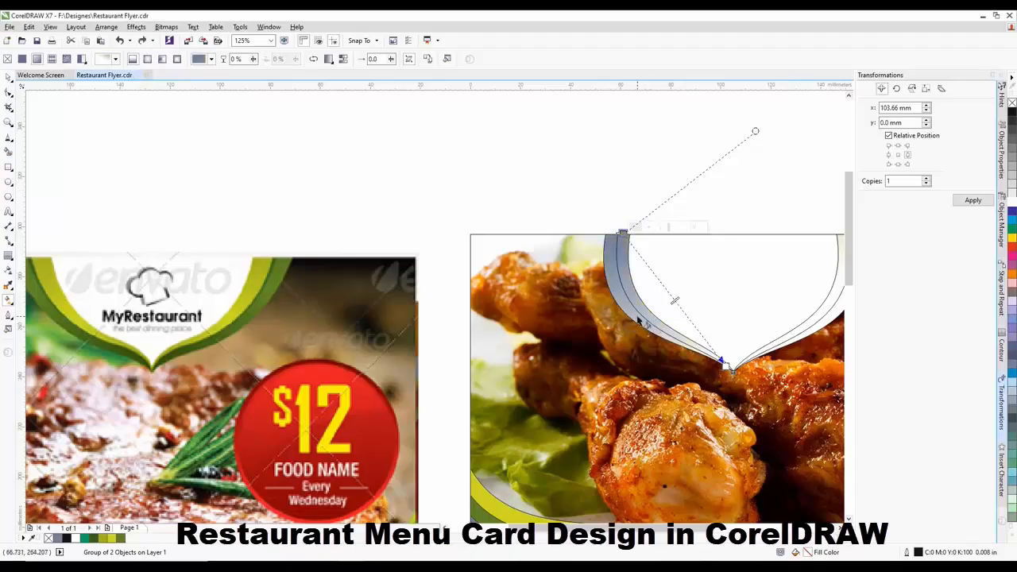
pyautogui.hotkey('ctrl', 'z')
pyautogui.click(8, 77)
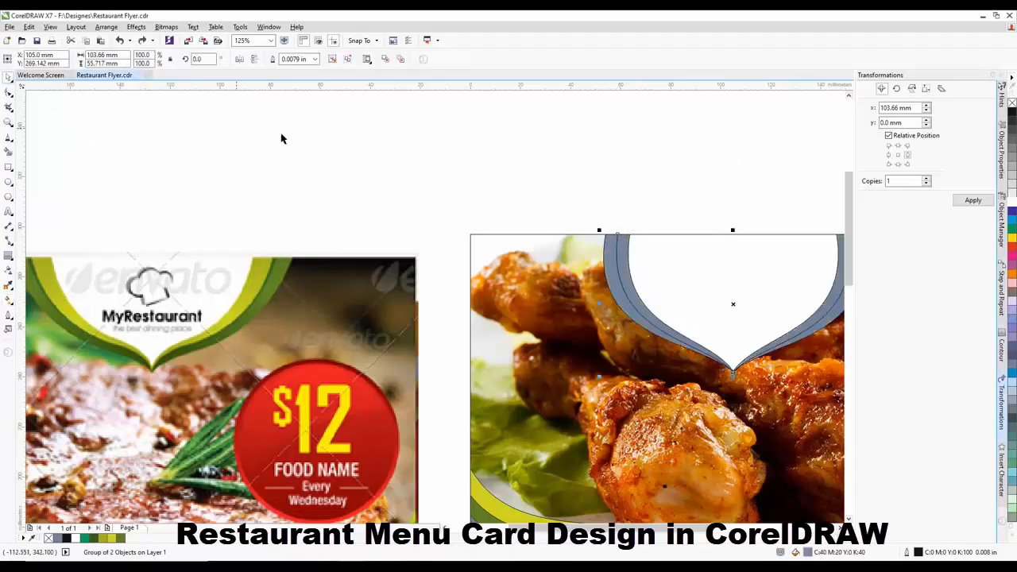
# Ungroup the upper bands, then the left pair, so each left curve is a separate object in its original position
pyautogui.click(281, 139)
pyautogui.click(626, 245)
pyautogui.click(620, 250)
pyautogui.hotkey('ctrl', 'u')
pyautogui.click(609, 197)
pyautogui.click(615, 247)
pyautogui.moveTo(621, 257); pyautogui.dragTo(629, 253)
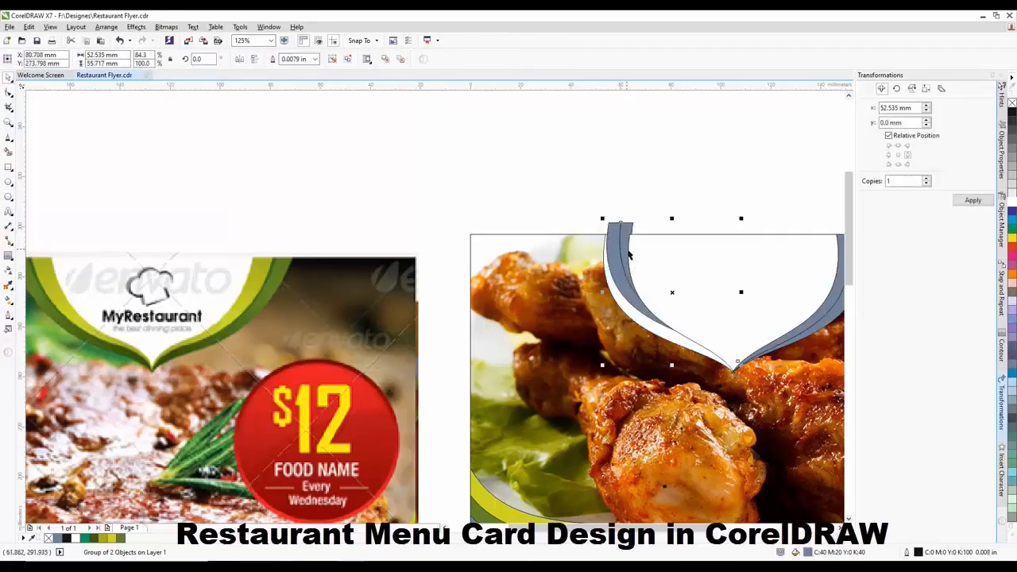
pyautogui.hotkey('ctrl', 'z')
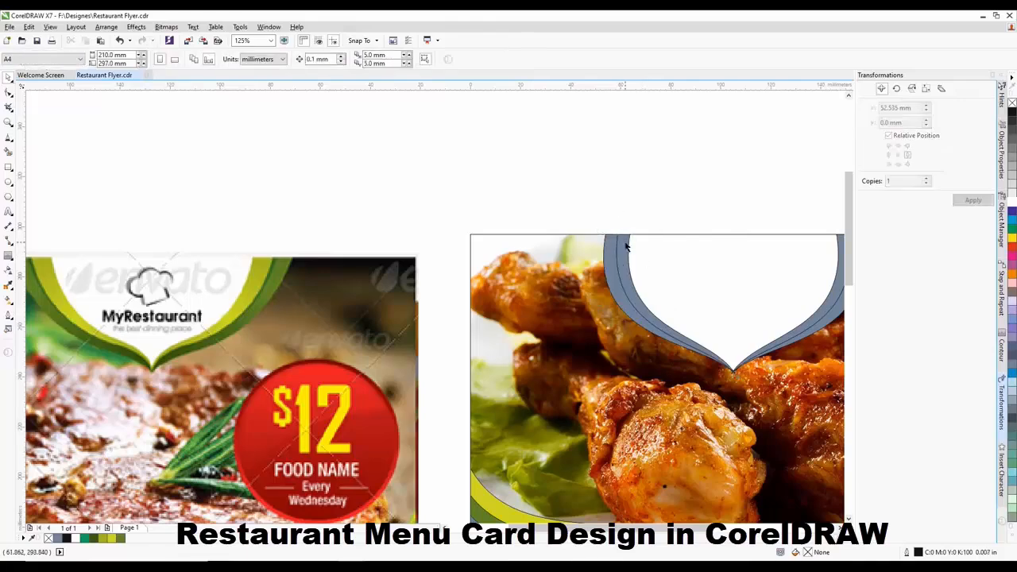
pyautogui.hotkey('ctrl', 'u')
pyautogui.click(633, 224)
# Apply a linear fountain fill along the inner left band down to its tip, sampling the start colour from the reference's lime-green band
pyautogui.click(622, 240)
pyautogui.click(10, 301)
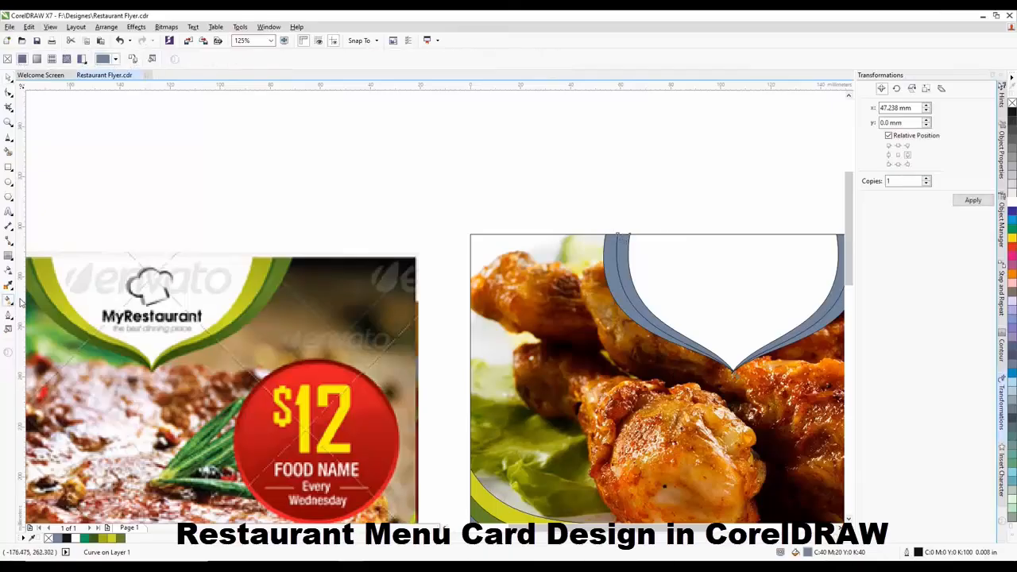
pyautogui.moveTo(624, 238); pyautogui.dragTo(727, 364)
pyautogui.click(624, 233)
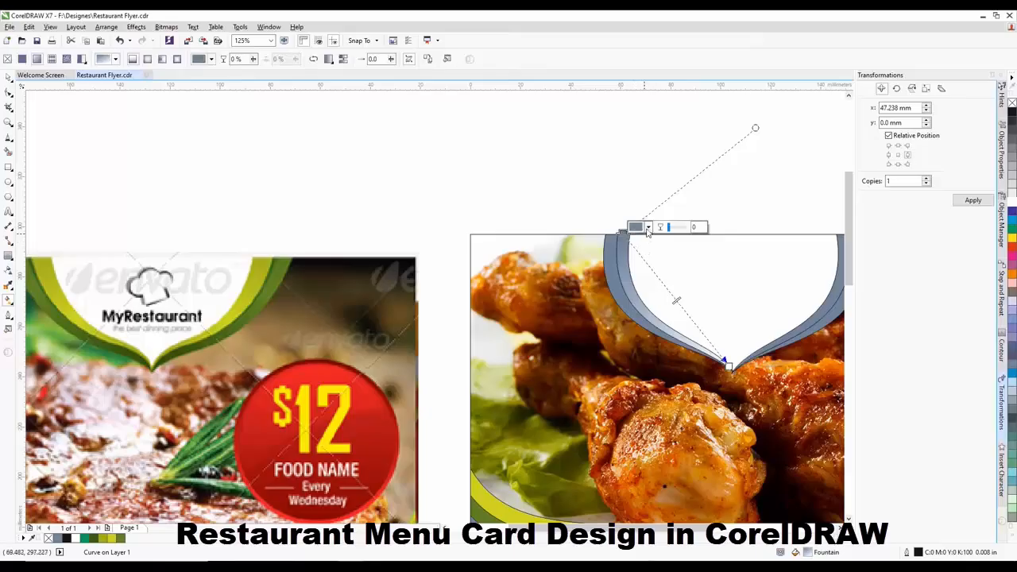
pyautogui.click(648, 228)
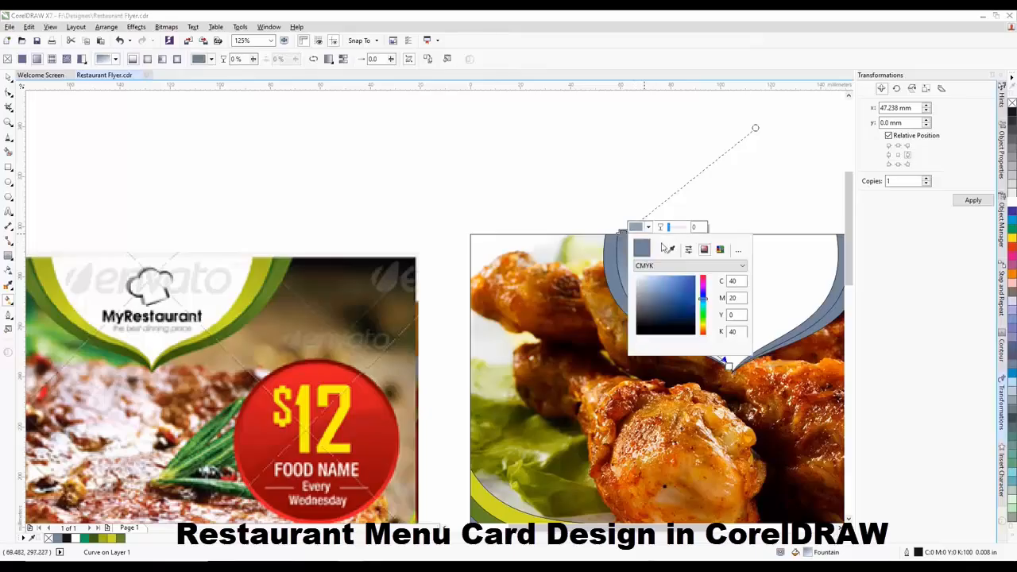
pyautogui.click(62, 272)
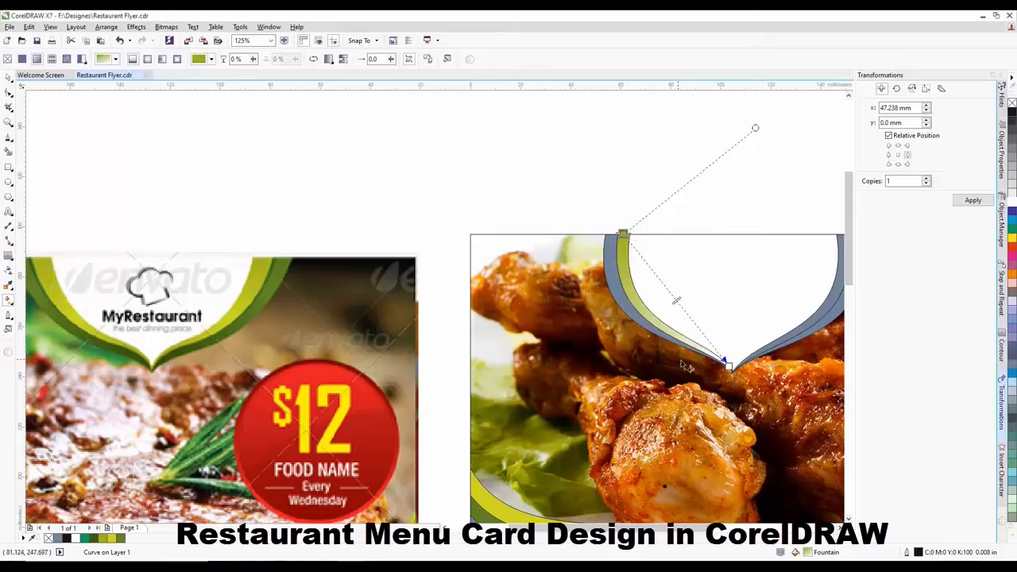
# Set the end colour of the inner left band's fountain fill by sampling the reference's lime-green band near its lower tip
pyautogui.click(729, 365)
pyautogui.click(754, 360)
pyautogui.click(777, 382)
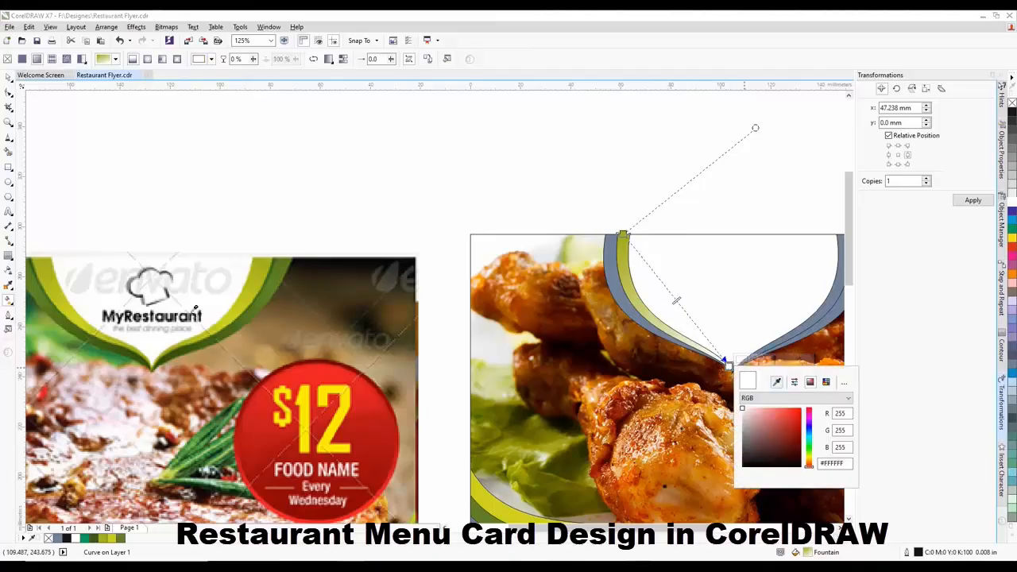
pyautogui.click(137, 356)
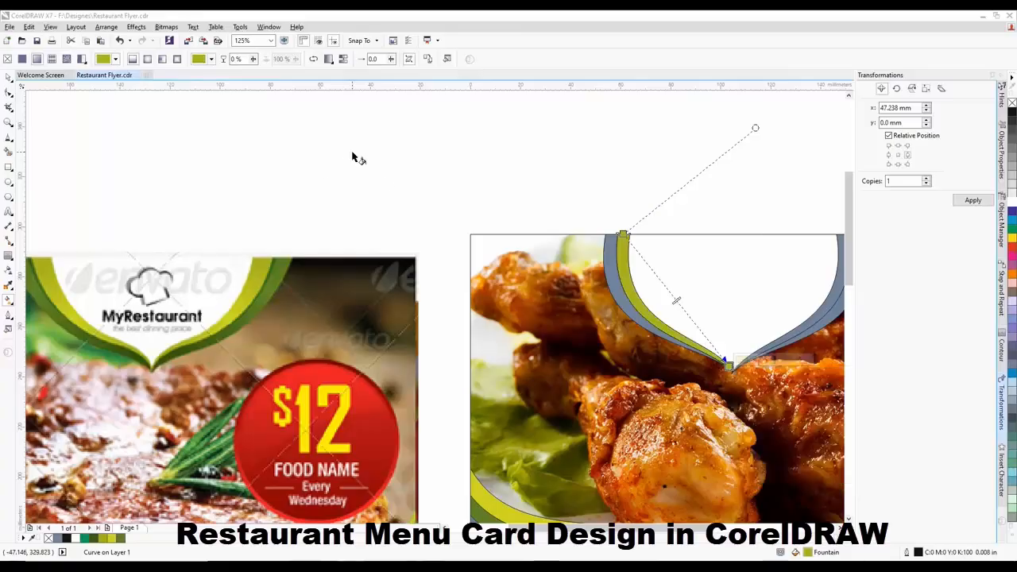
pyautogui.click(376, 182)
pyautogui.click(8, 79)
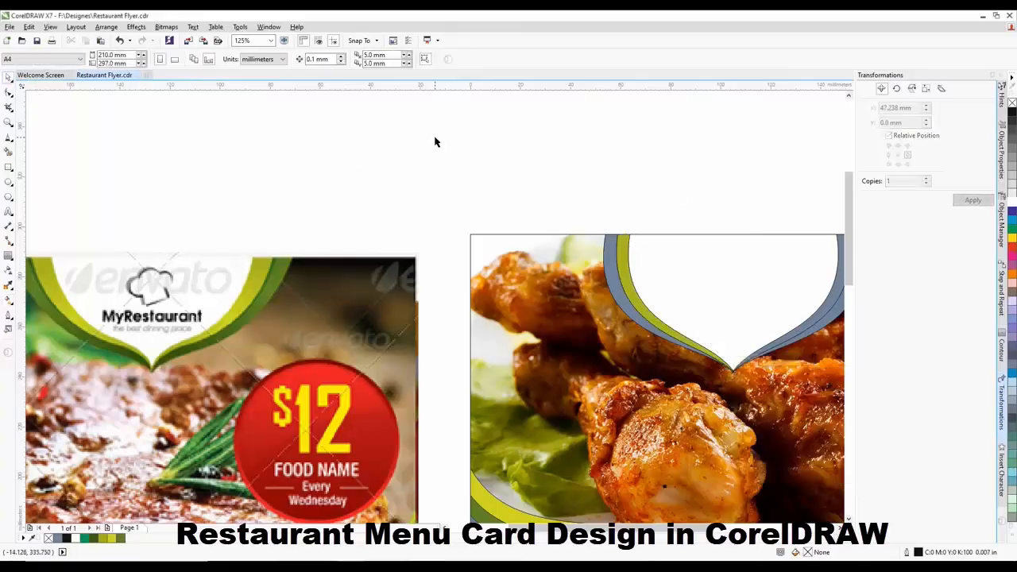
# Fill the outer left band with the dark green #608827 sampled from the reference flyer's outer band
pyautogui.click(606, 254)
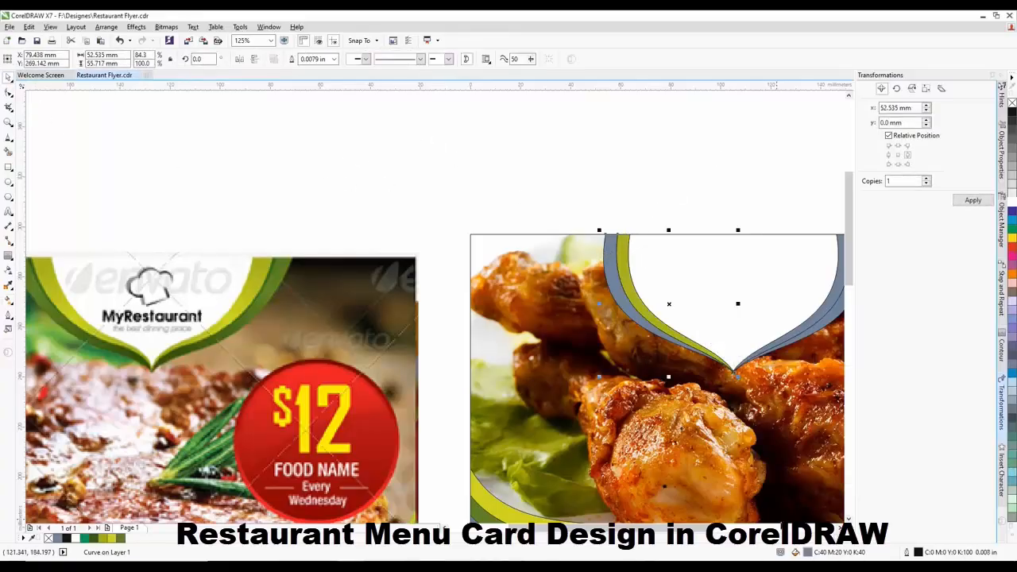
pyautogui.doubleClick(810, 553)
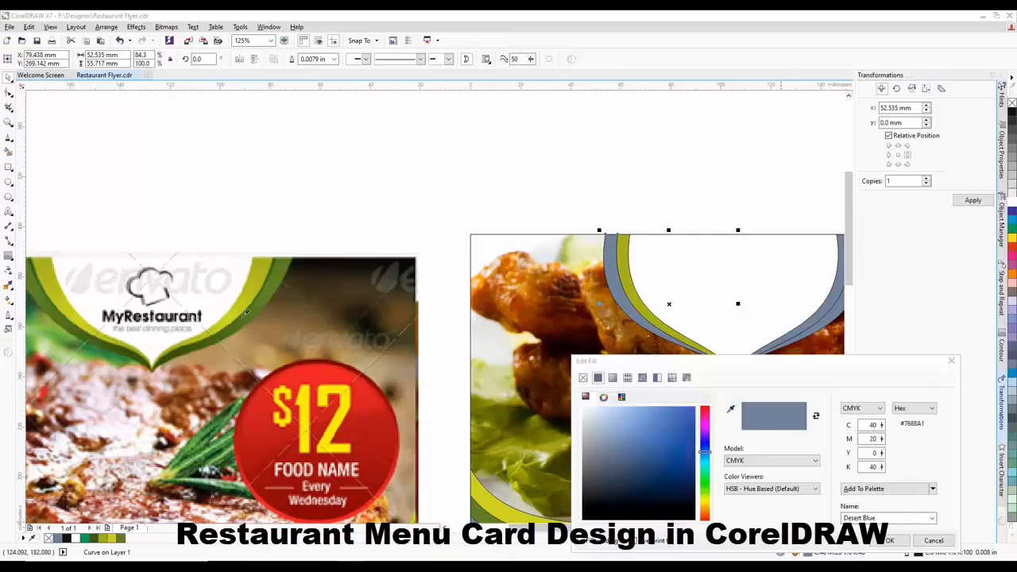
pyautogui.click(39, 282)
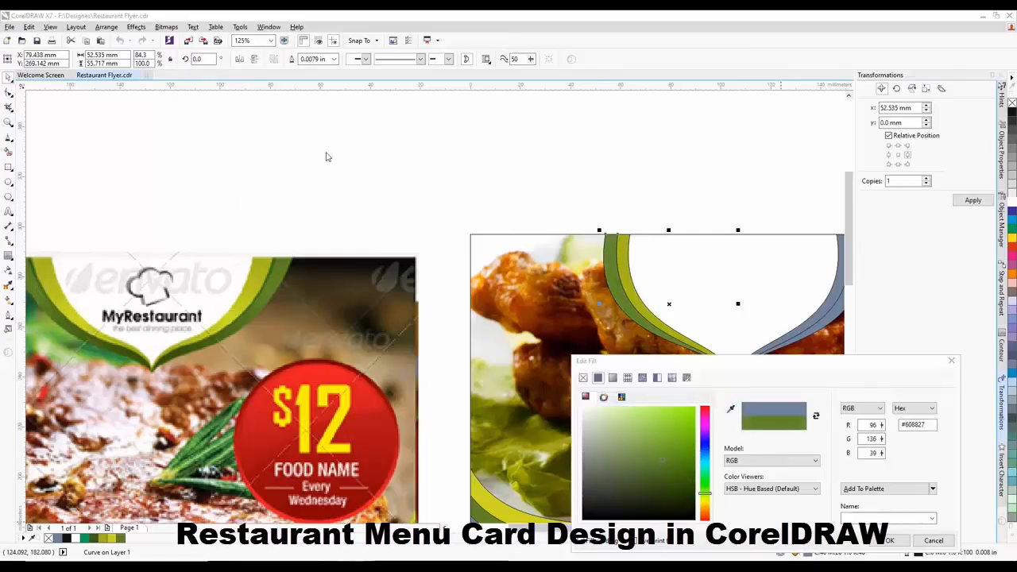
pyautogui.click(889, 540)
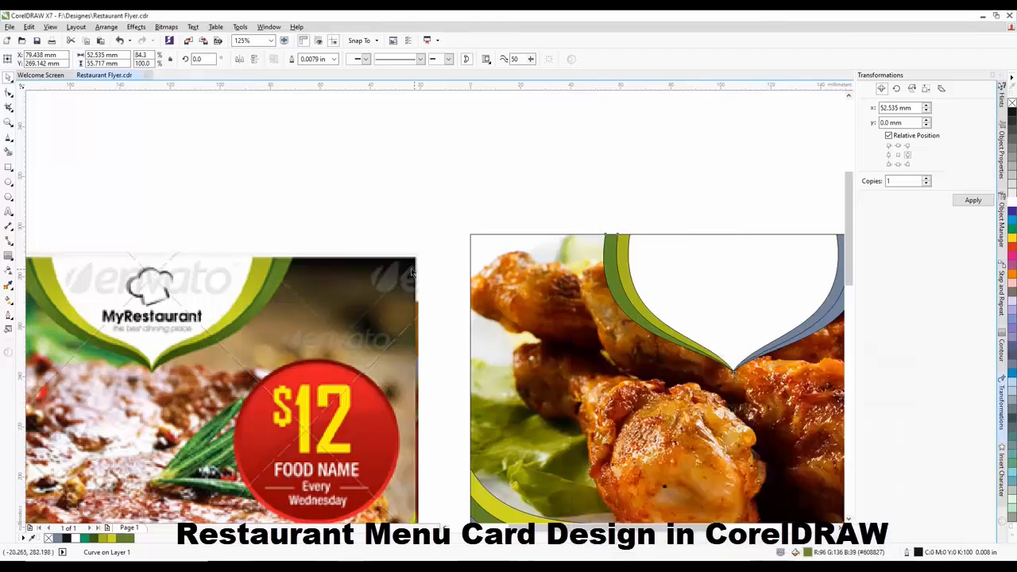
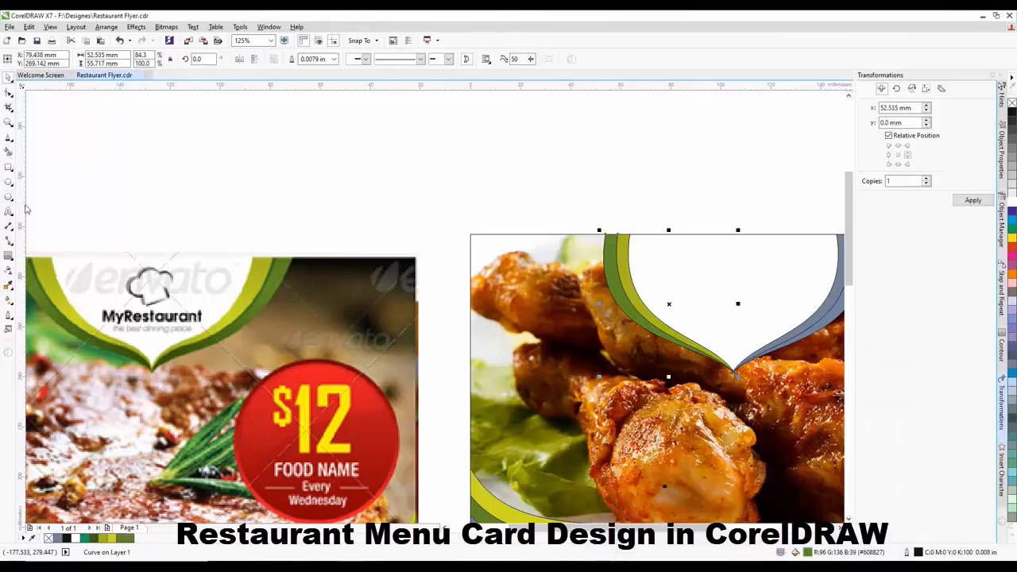
# Apply a linear fountain fill along the outer left band, sampling its end colour from near the reference band's lower tip
pyautogui.click(8, 300)
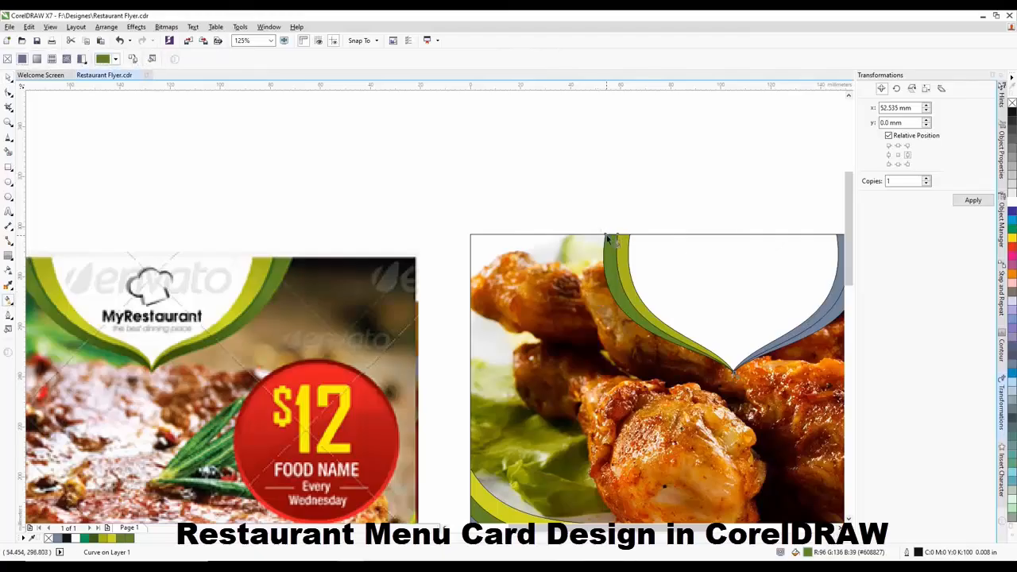
pyautogui.moveTo(660, 337); pyautogui.dragTo(704, 355)
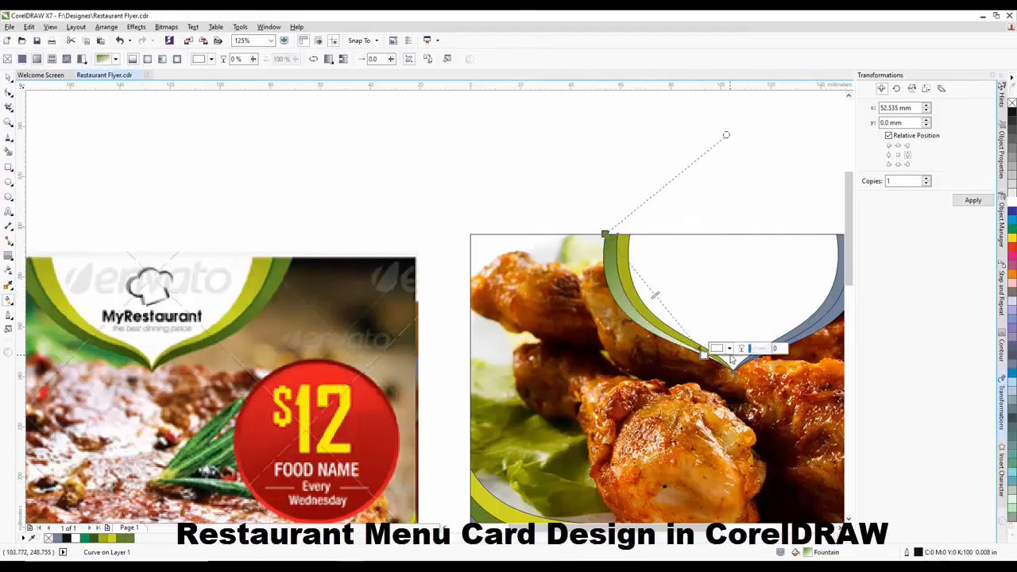
pyautogui.click(729, 348)
pyautogui.click(752, 371)
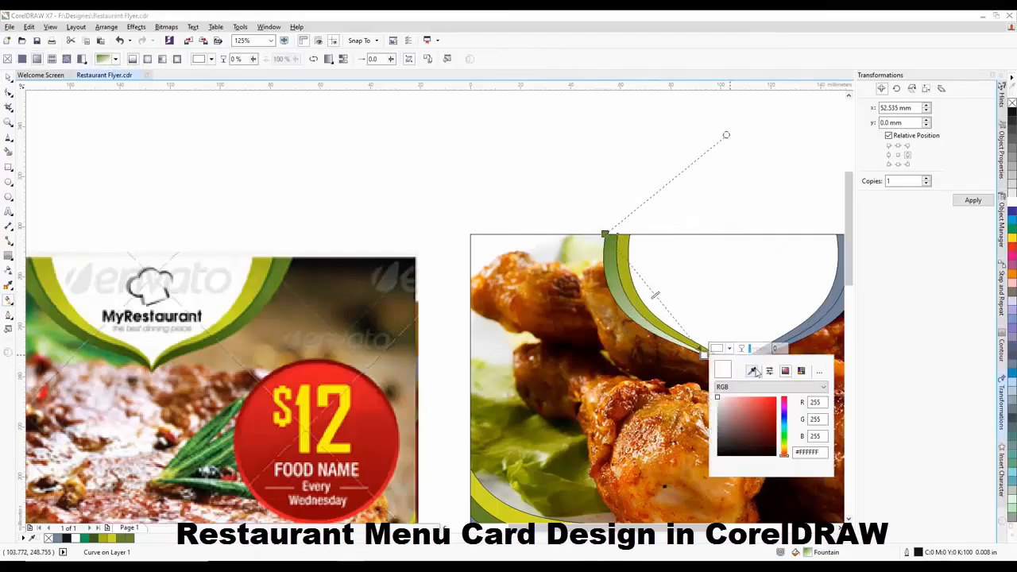
pyautogui.click(129, 347)
pyautogui.click(352, 137)
pyautogui.click(164, 165)
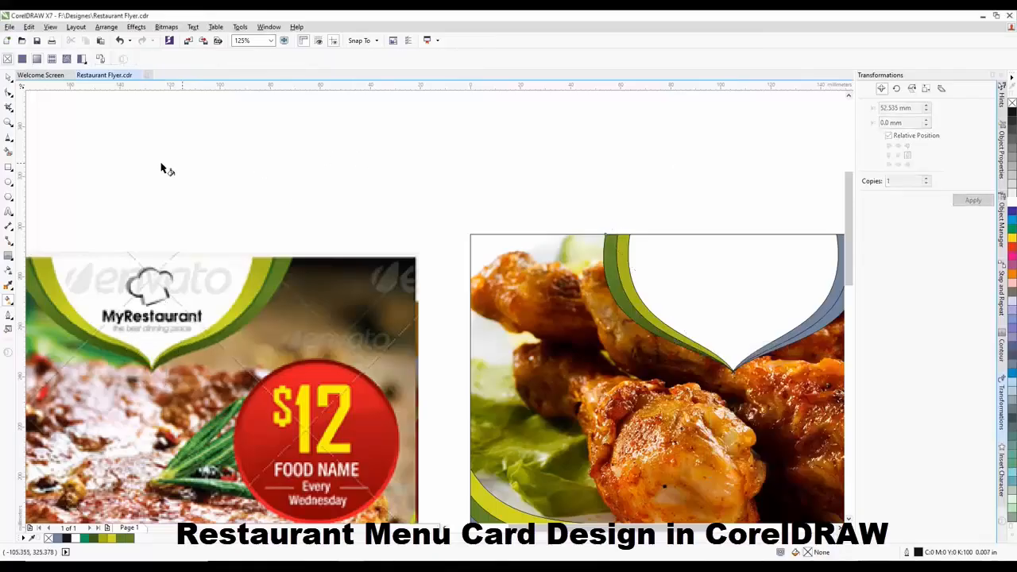
pyautogui.click(9, 79)
# Try to copy the inner left band's fill onto the grouped pair of right bands
pyautogui.scroll(-2, 386, 220)
pyautogui.scroll(3, 572, 254)
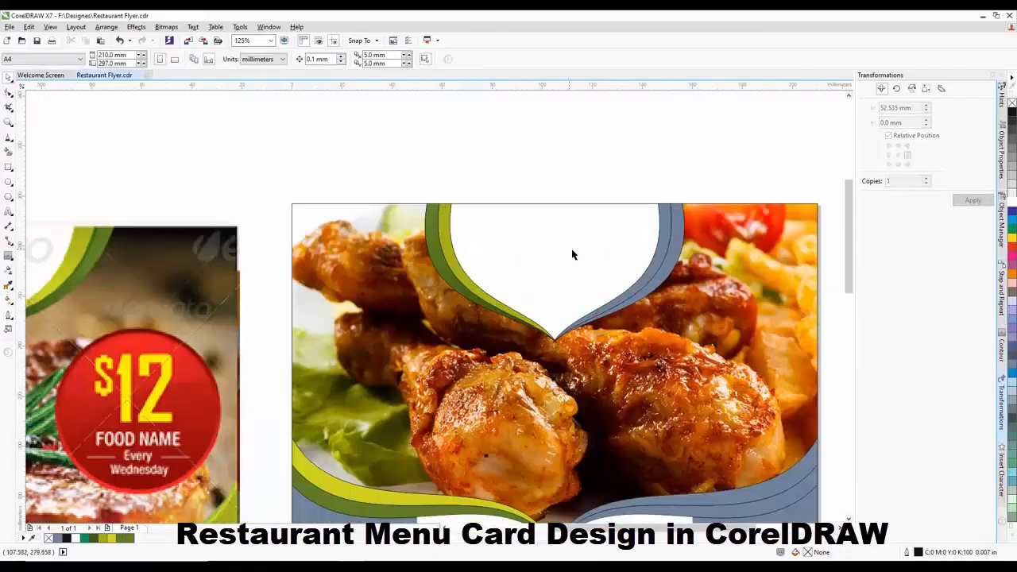
pyautogui.click(655, 254)
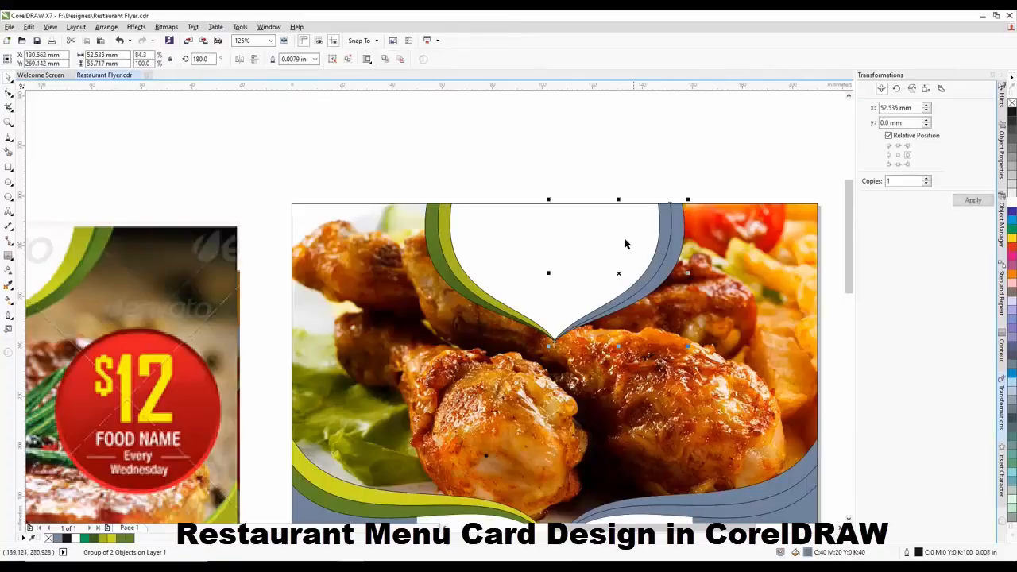
pyautogui.click(32, 28)
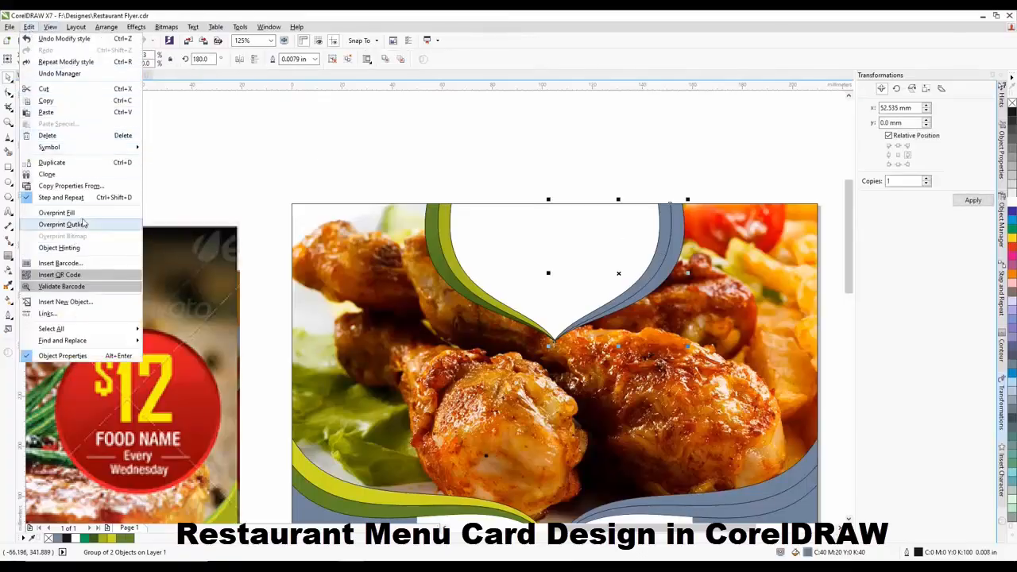
pyautogui.click(88, 188)
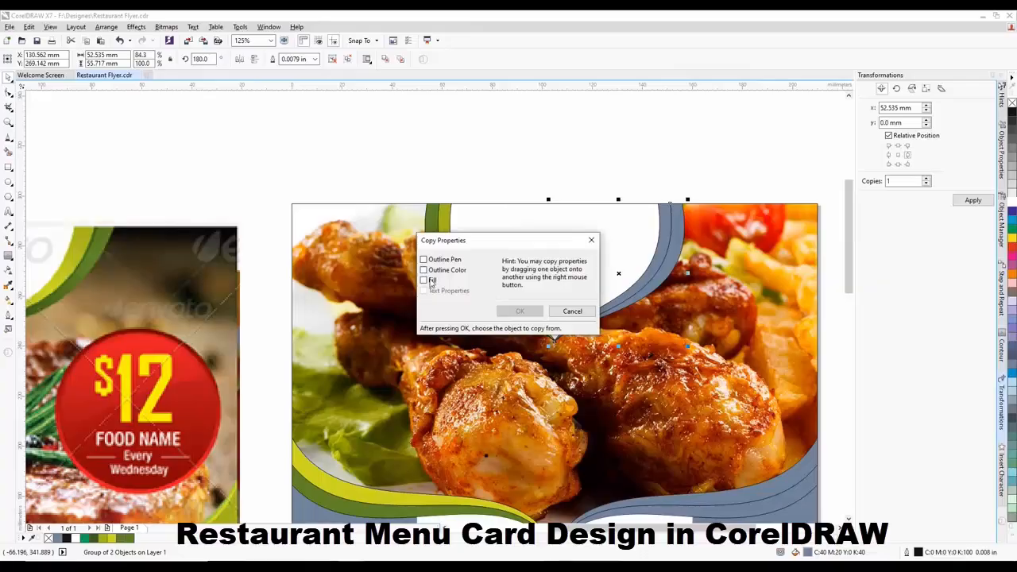
pyautogui.click(520, 311)
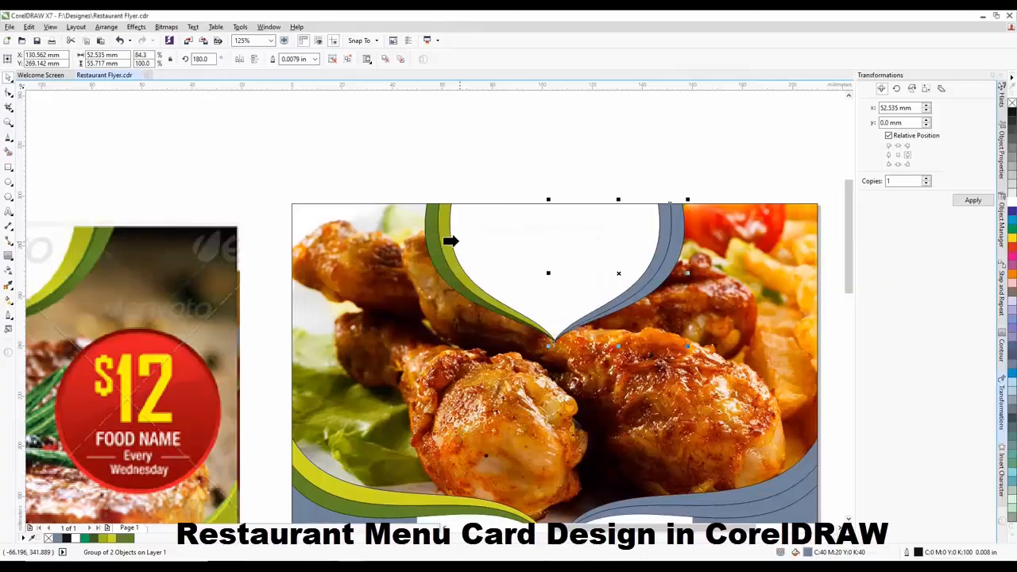
pyautogui.click(447, 236)
pyautogui.click(531, 172)
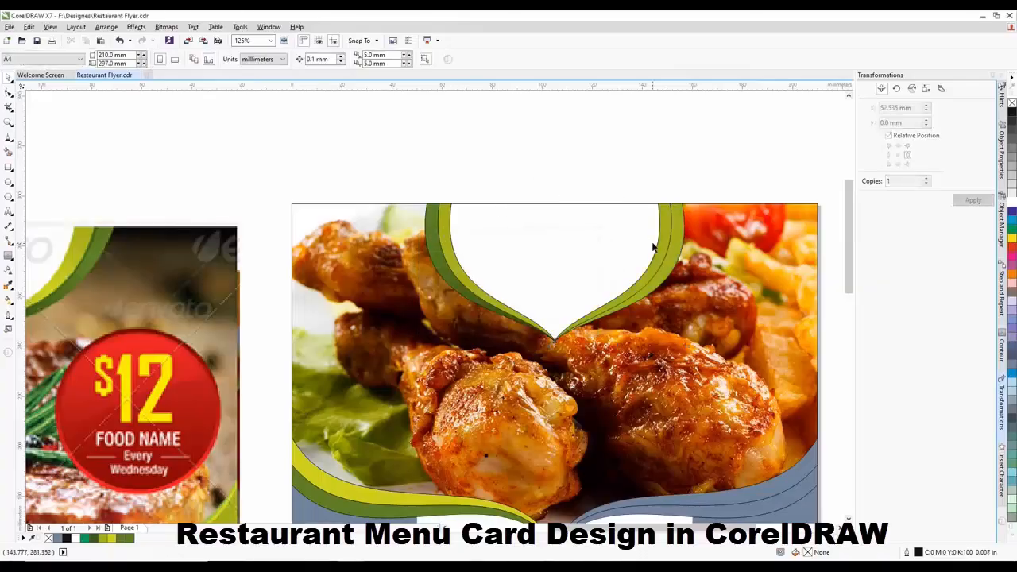
pyautogui.hotkey('ctrl', 'z')
# Ungroup the right pair of bands and copy the inner left band's fill onto the inner right band
pyautogui.hotkey('ctrl', 'u')
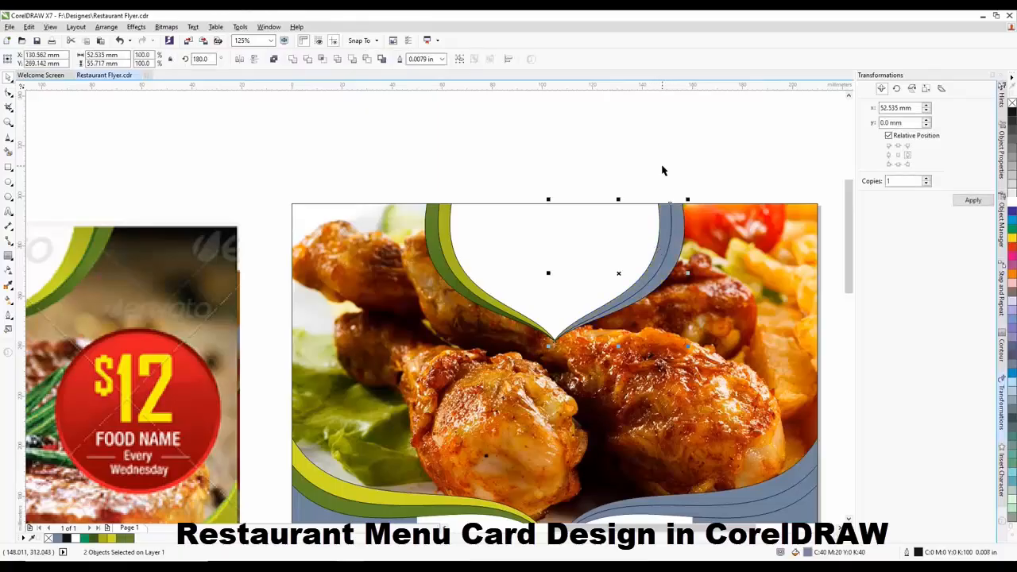
pyautogui.click(663, 171)
pyautogui.click(663, 224)
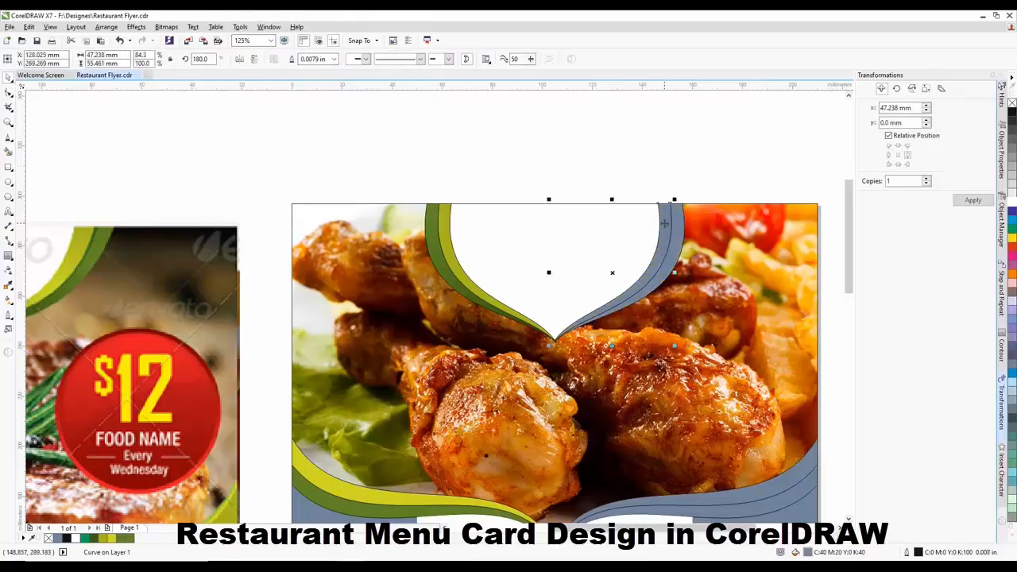
pyautogui.click(30, 27)
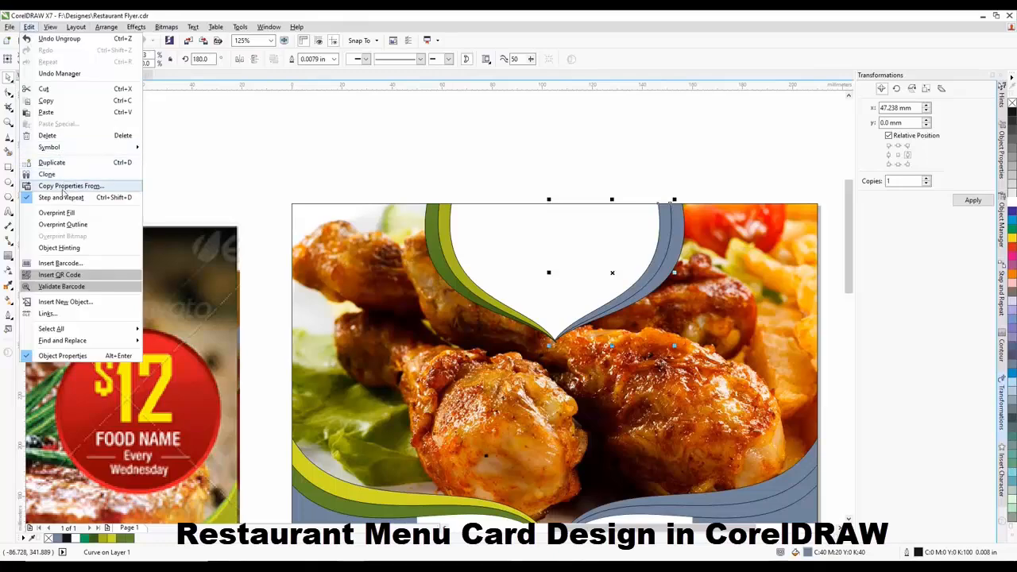
pyautogui.click(68, 186)
pyautogui.click(509, 317)
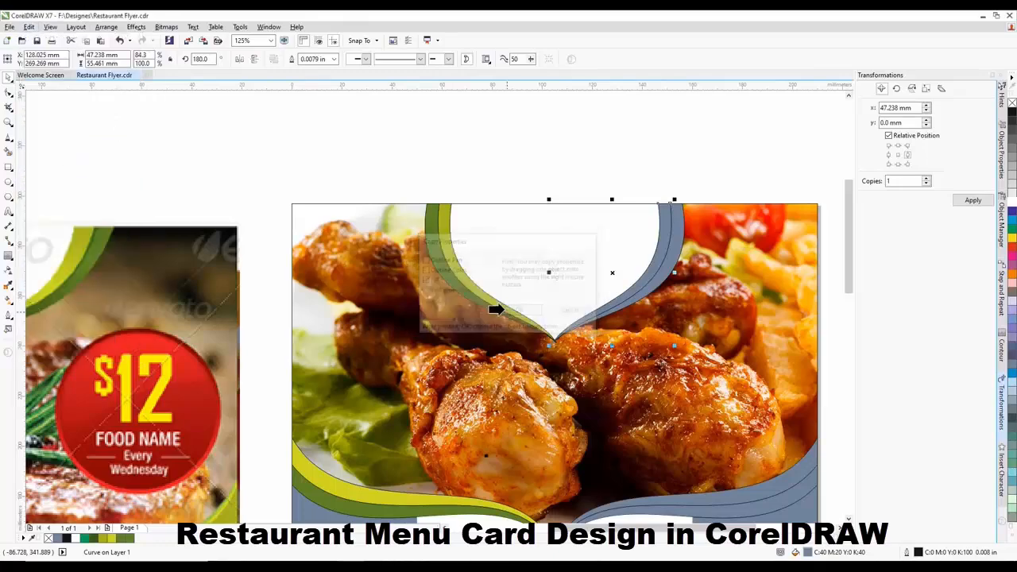
pyautogui.click(440, 227)
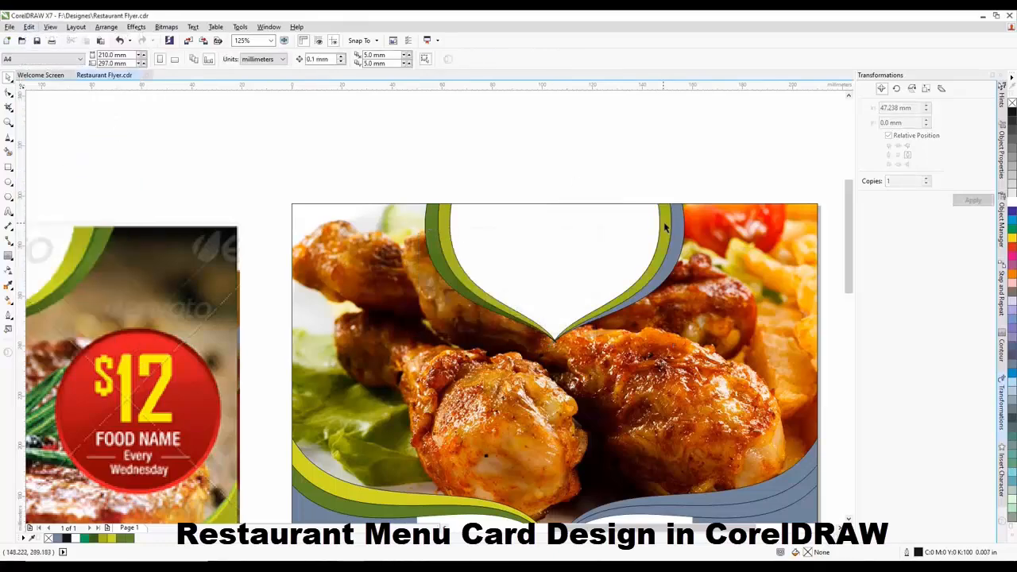
# Copy the outer left band's fill onto the outer right band around the white logo area
pyautogui.click(31, 27)
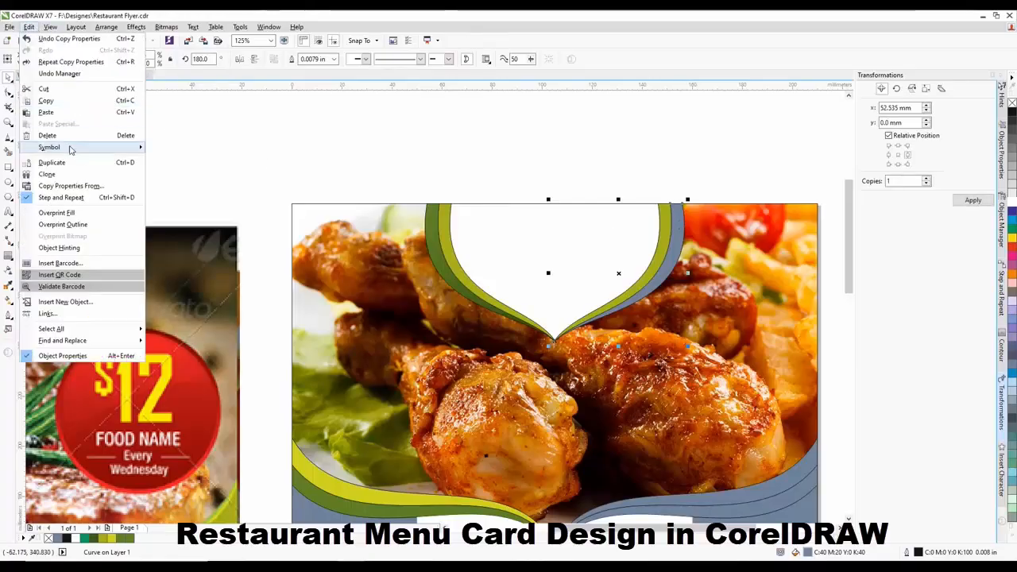
pyautogui.click(71, 186)
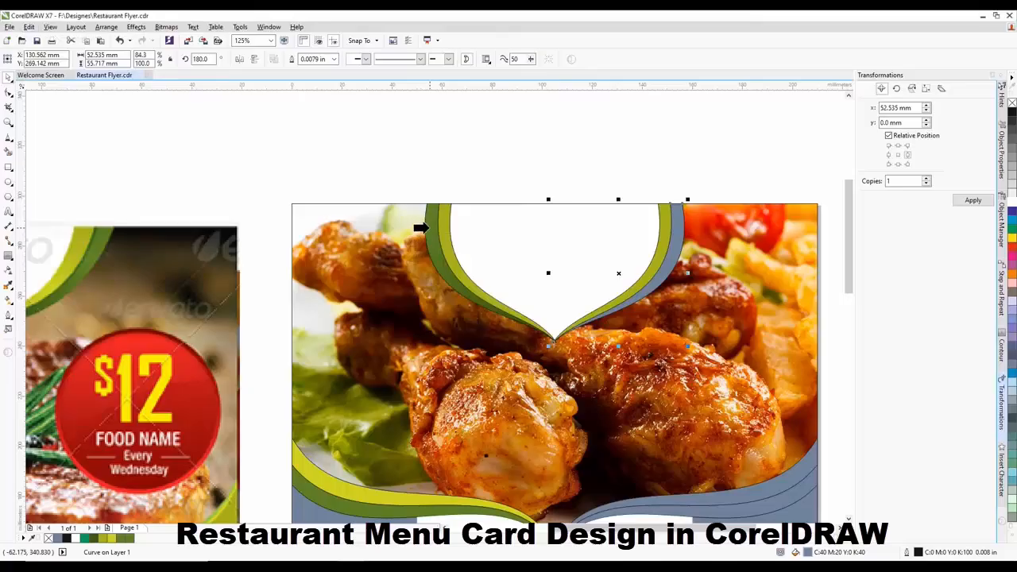
pyautogui.click(436, 149)
# Select the curved bands and white shape of the logo area together and remove their outlines
pyautogui.scroll(-2, 436, 147)
pyautogui.moveTo(392, 146); pyautogui.dragTo(578, 265)
pyautogui.press('F12')
pyautogui.click(439, 222)
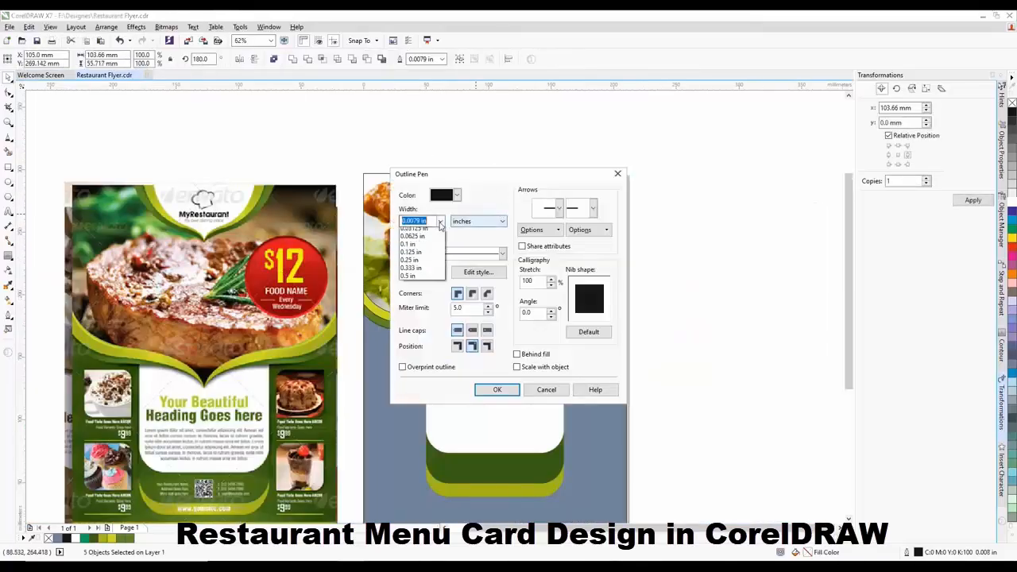
pyautogui.click(422, 230)
pyautogui.click(496, 389)
pyautogui.click(726, 317)
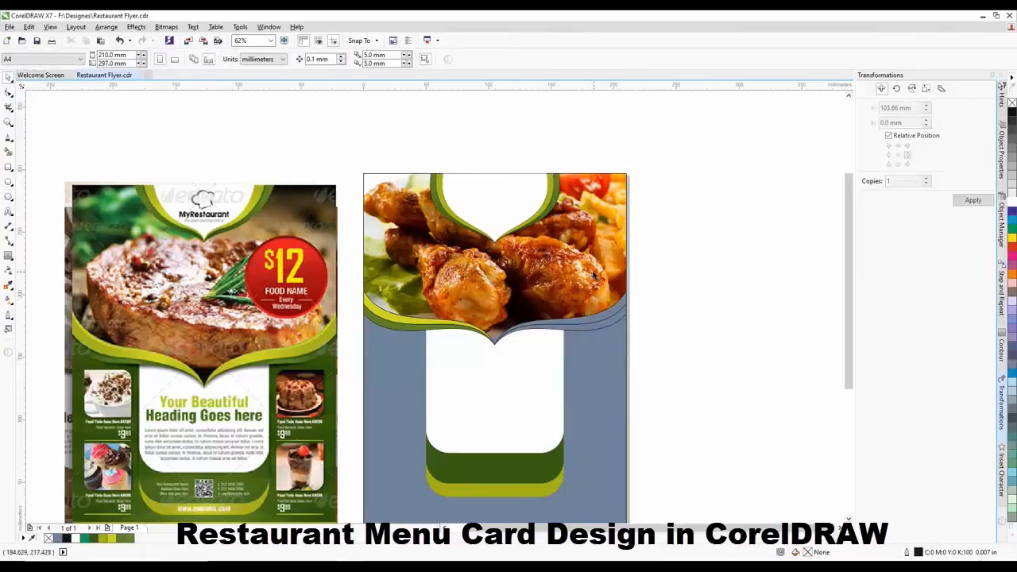
# Select the lower curved bands and the layered text panel together and remove their outlines
pyautogui.scroll(-1, 594, 273)
pyautogui.moveTo(663, 270); pyautogui.dragTo(472, 410)
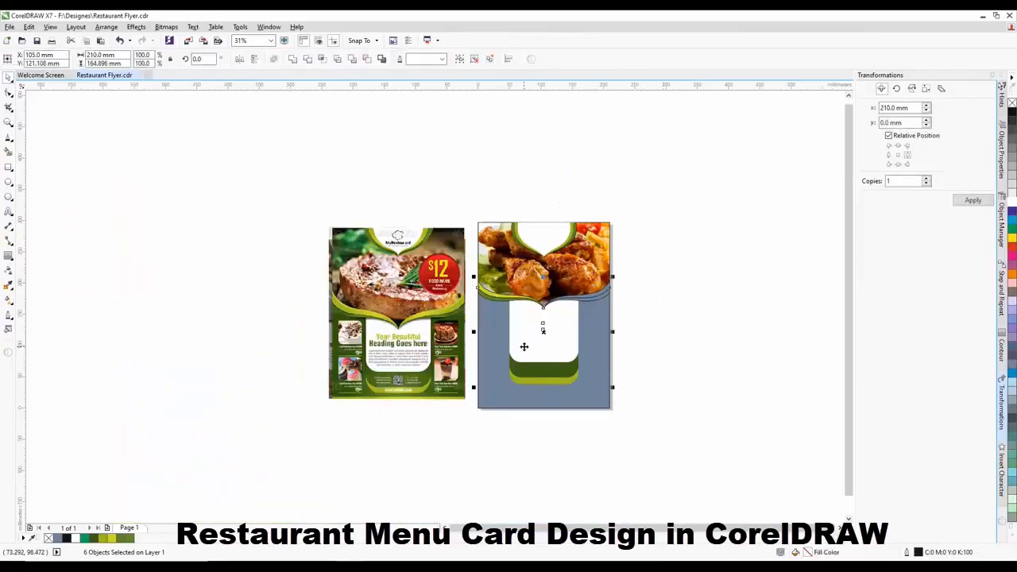
pyautogui.press('F12')
pyautogui.click(440, 221)
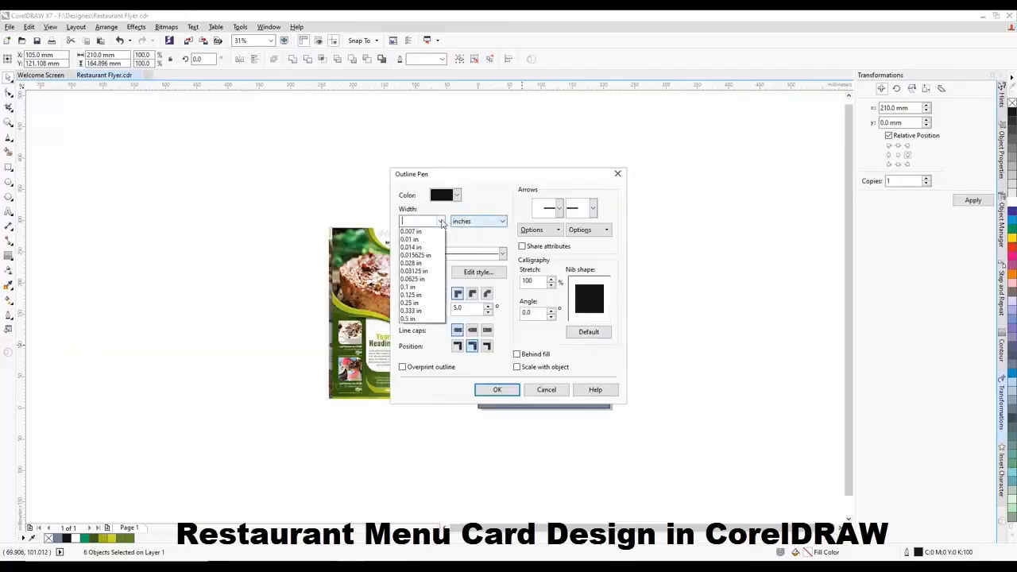
pyautogui.click(417, 231)
pyautogui.click(512, 389)
pyautogui.hotkey('ctrl', 'l')
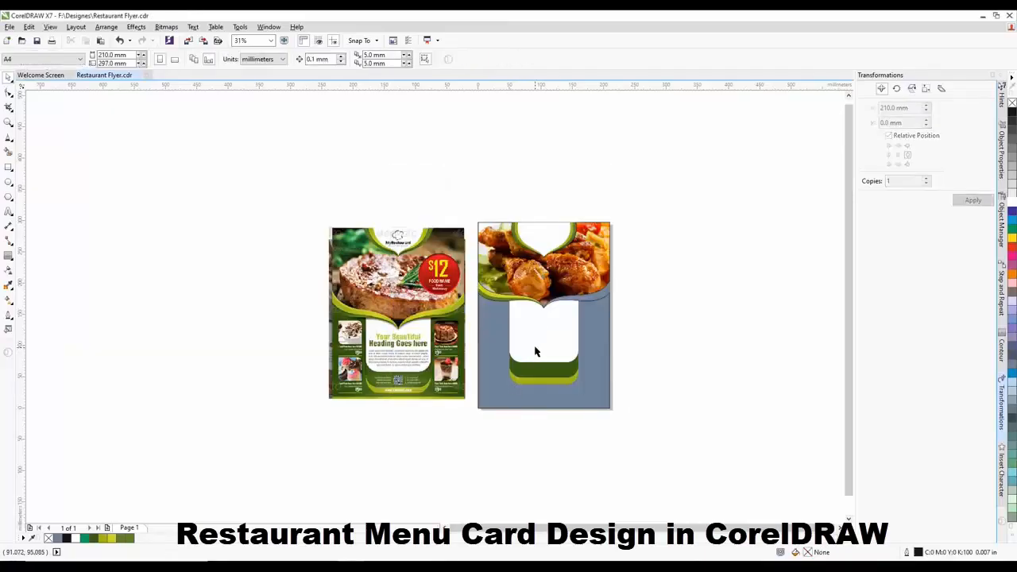
# Fill the large blue-grey background shape with the dark green #2D530A sampled from the reference flyer's background
pyautogui.scroll(2, 544, 346)
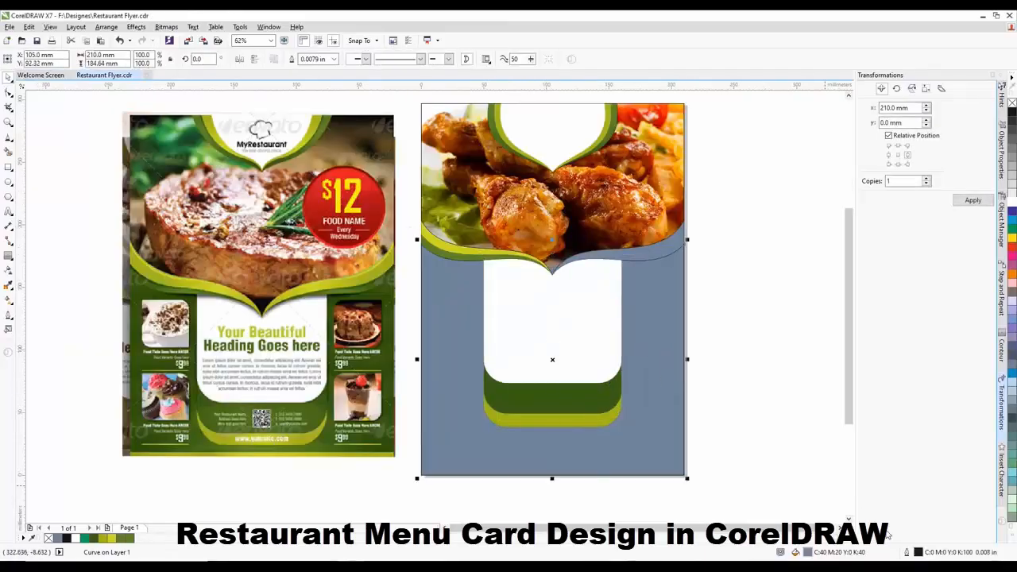
pyautogui.doubleClick(809, 552)
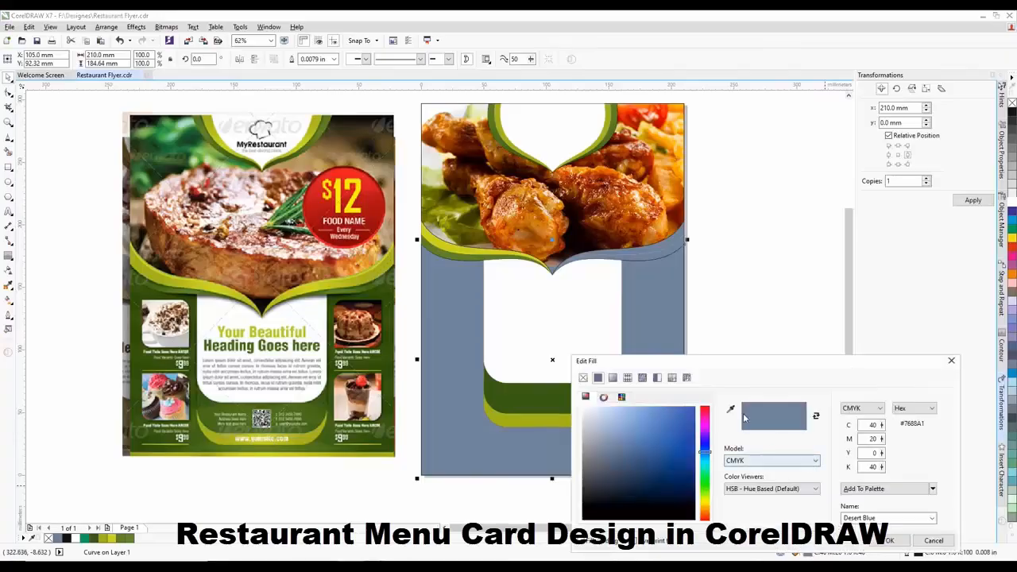
pyautogui.click(731, 407)
pyautogui.click(389, 346)
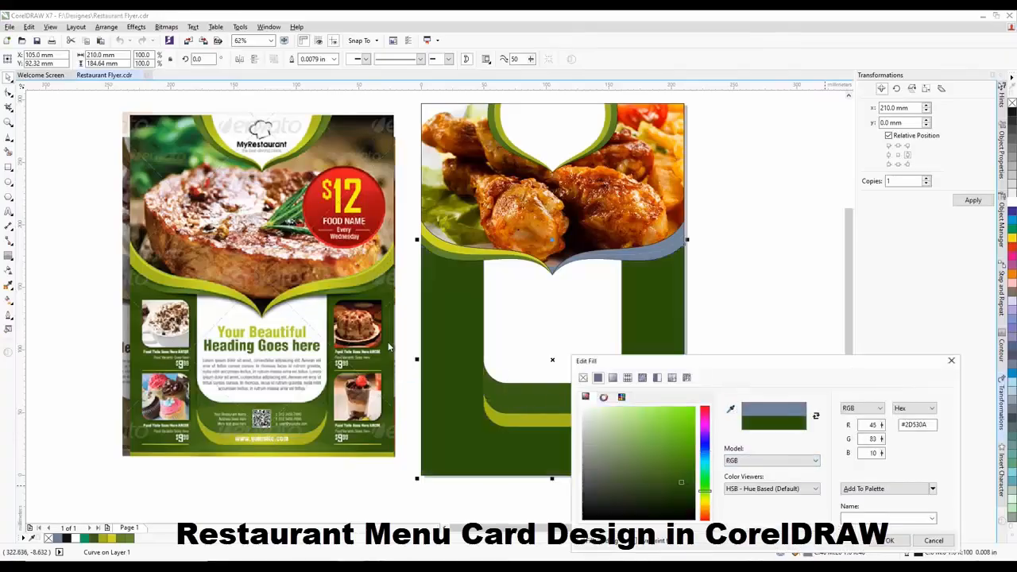
pyautogui.click(890, 541)
pyautogui.scroll(-2, 608, 390)
pyautogui.press('Escape')
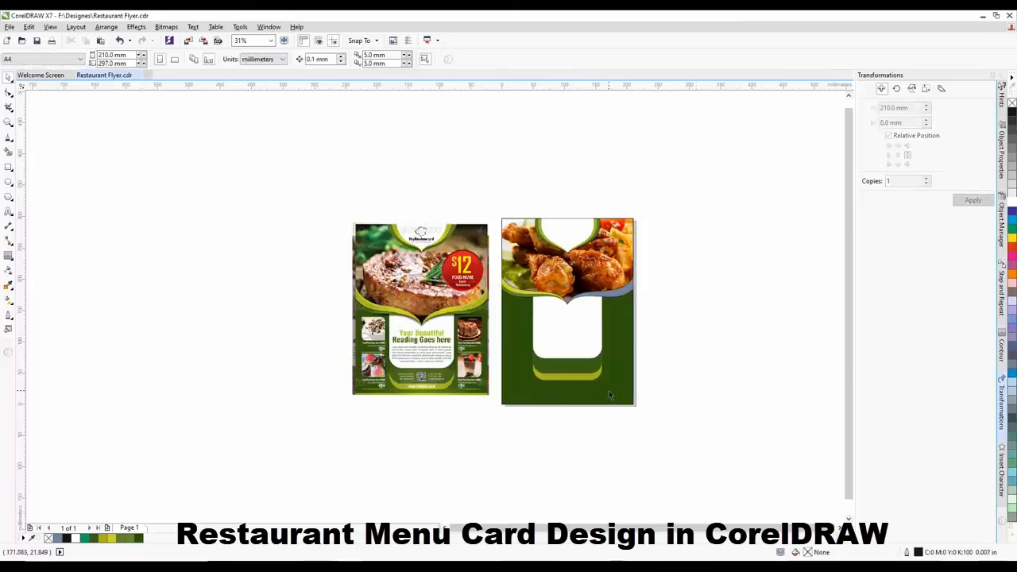
# Ungroup the right pair of bands below the food photo and copy the inner left band's fill onto the inner right band
pyautogui.scroll(2, 609, 390)
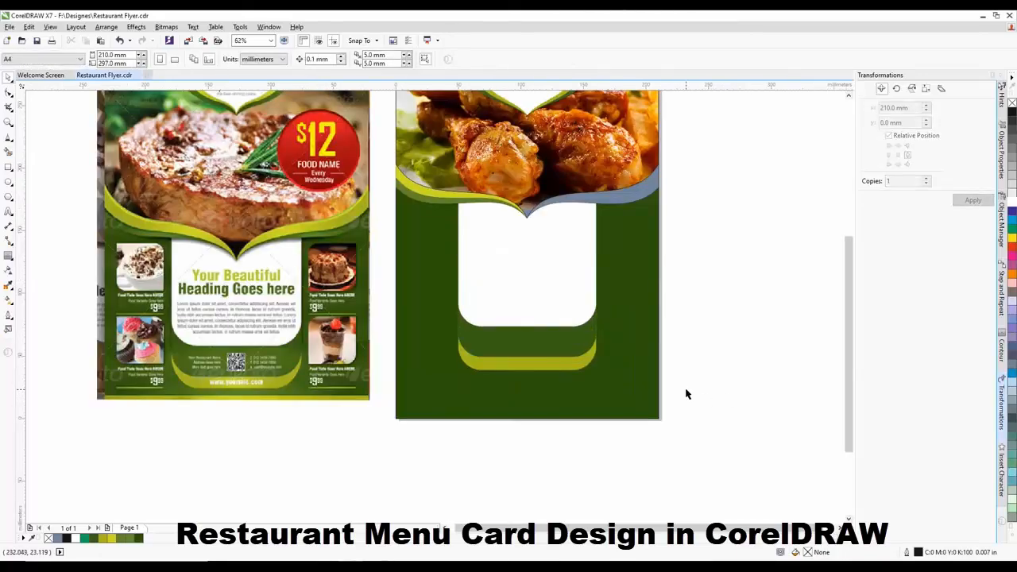
pyautogui.scroll(2, 573, 239)
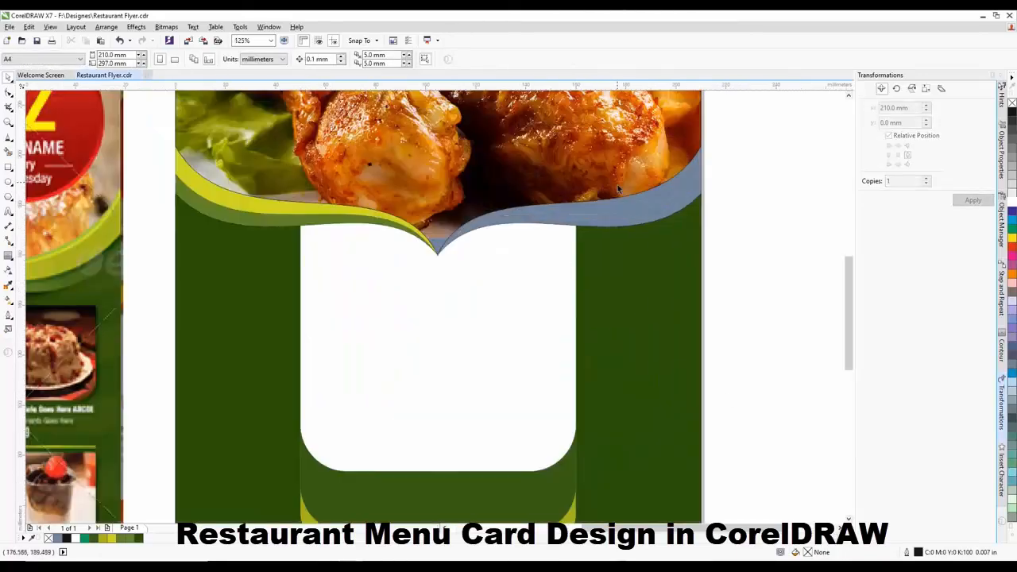
pyautogui.click(615, 207)
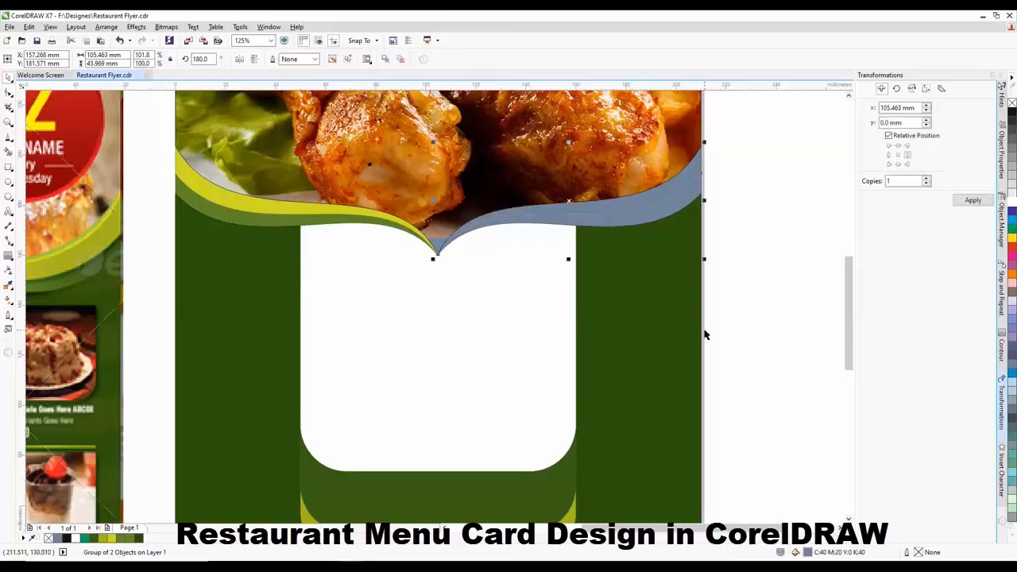
pyautogui.hotkey('ctrl', 'u')
pyautogui.click(776, 326)
pyautogui.click(628, 204)
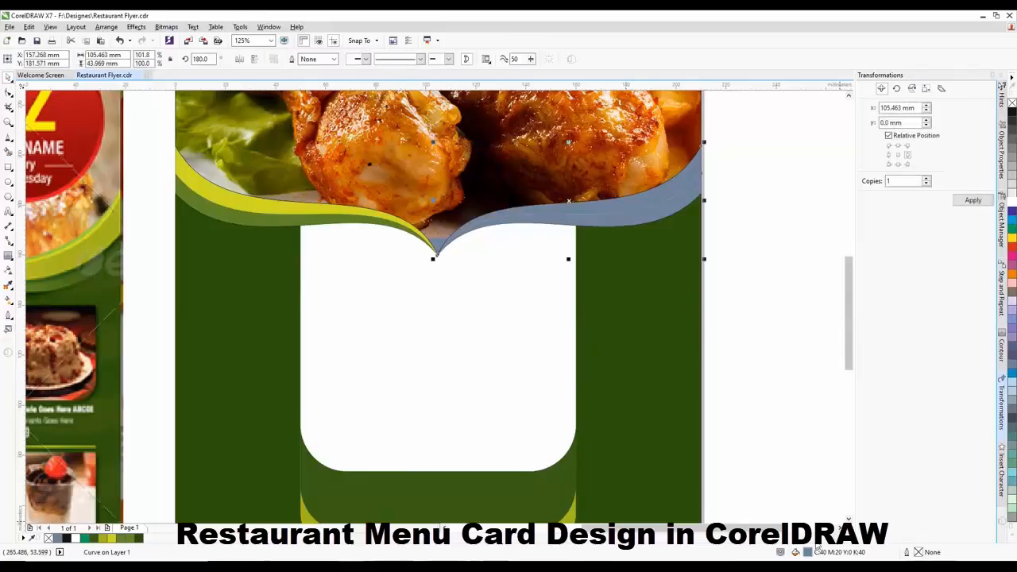
pyautogui.click(30, 27)
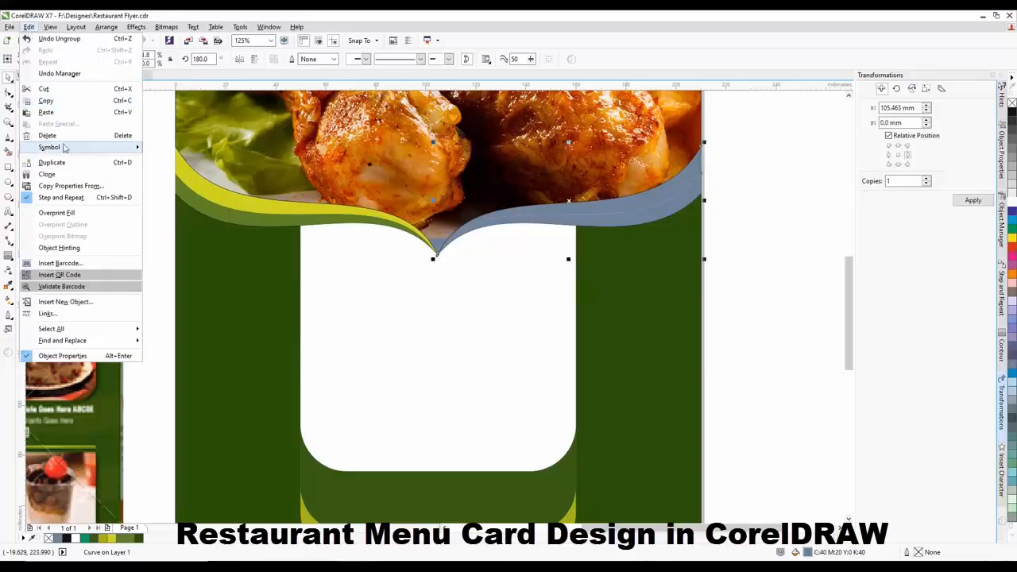
pyautogui.click(66, 186)
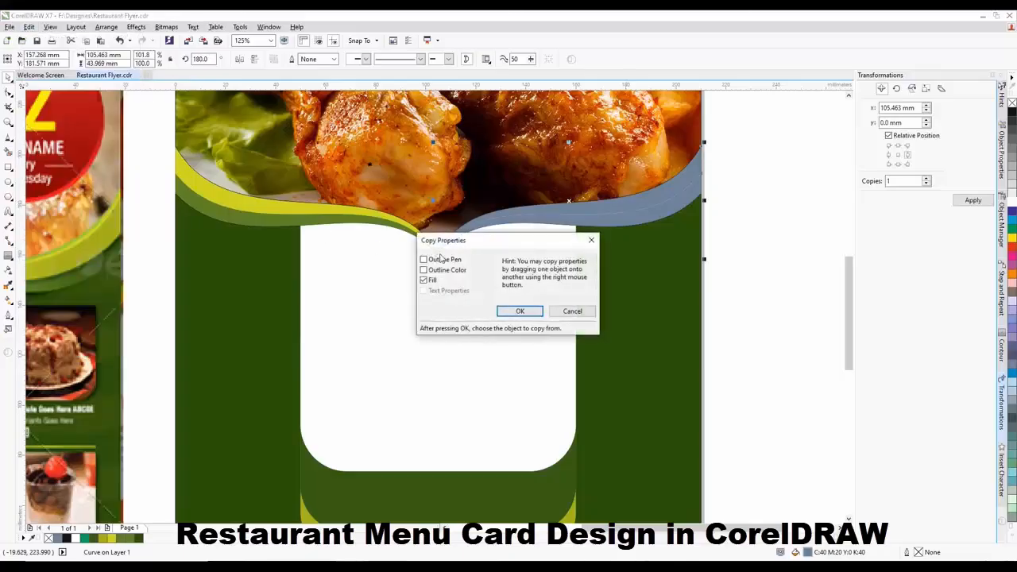
pyautogui.click(518, 311)
pyautogui.click(244, 203)
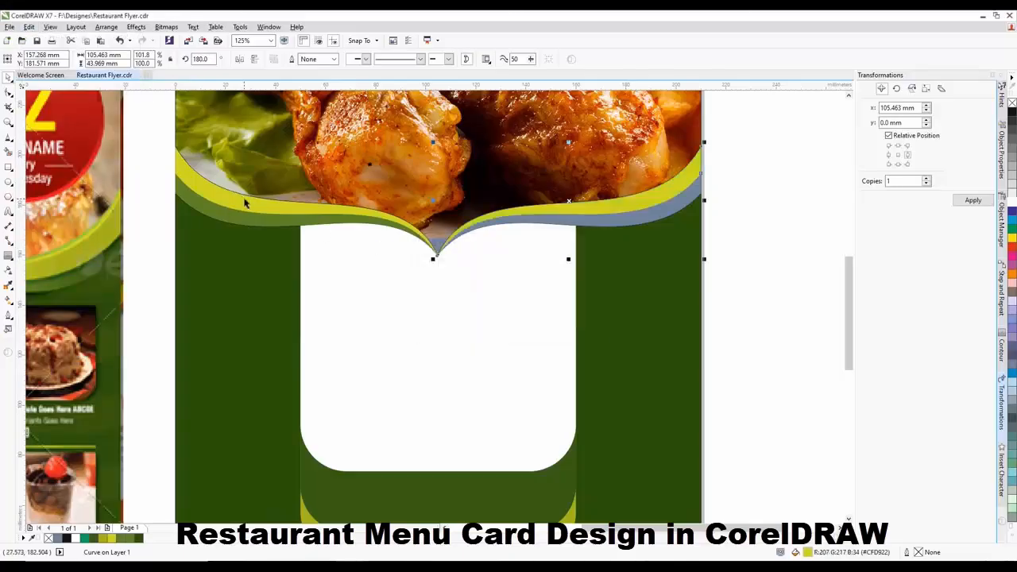
pyautogui.click(781, 250)
# Try to copy the outer left band's fill onto the outer right band below the food photo
pyautogui.click(670, 212)
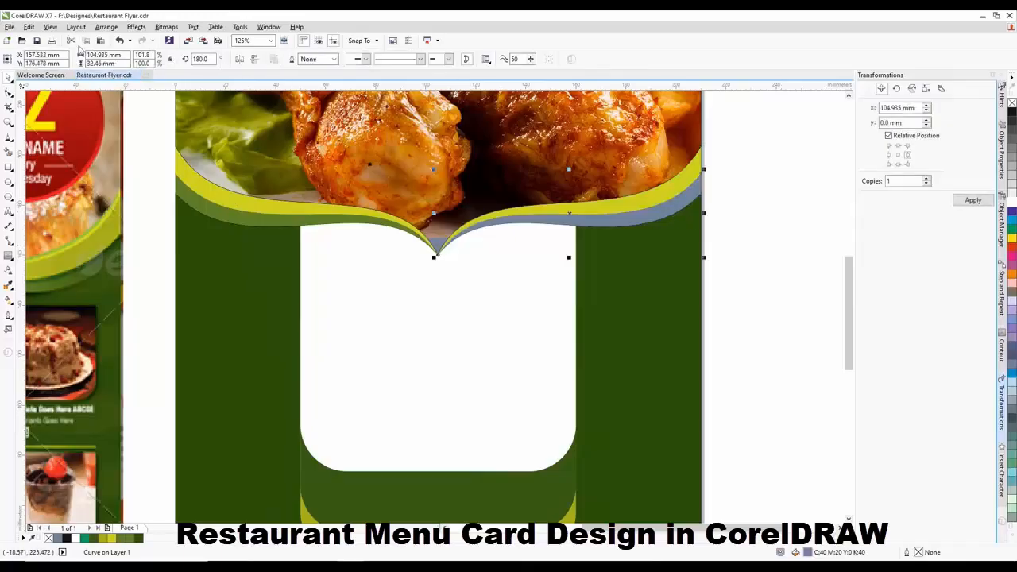
pyautogui.click(28, 27)
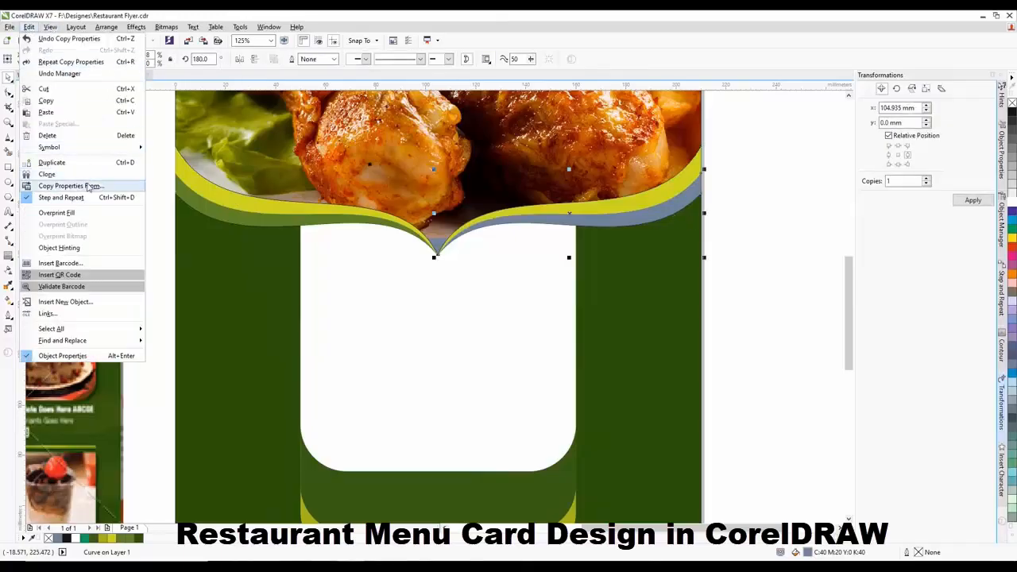
pyautogui.click(87, 186)
pyautogui.click(518, 310)
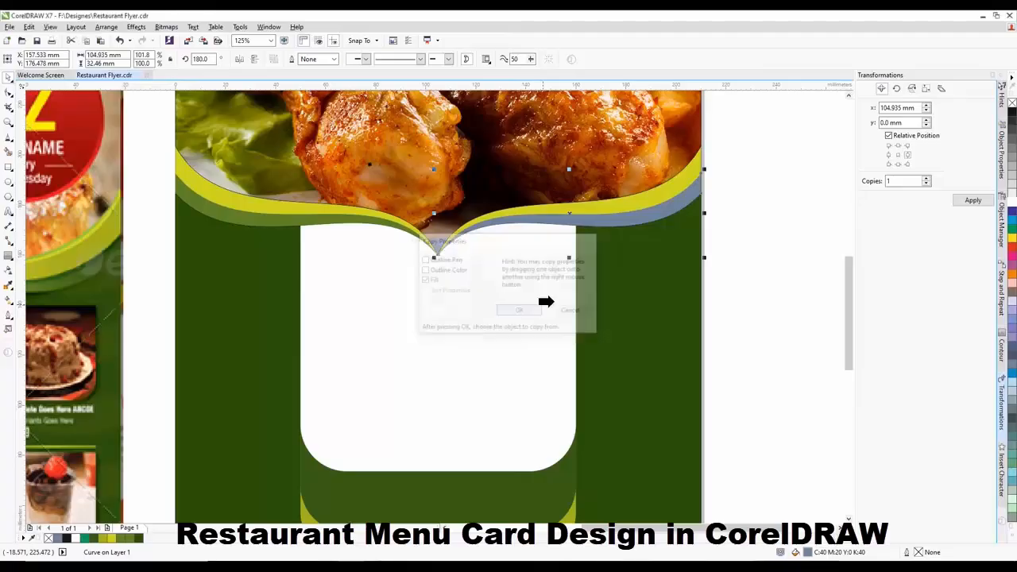
pyautogui.click(631, 223)
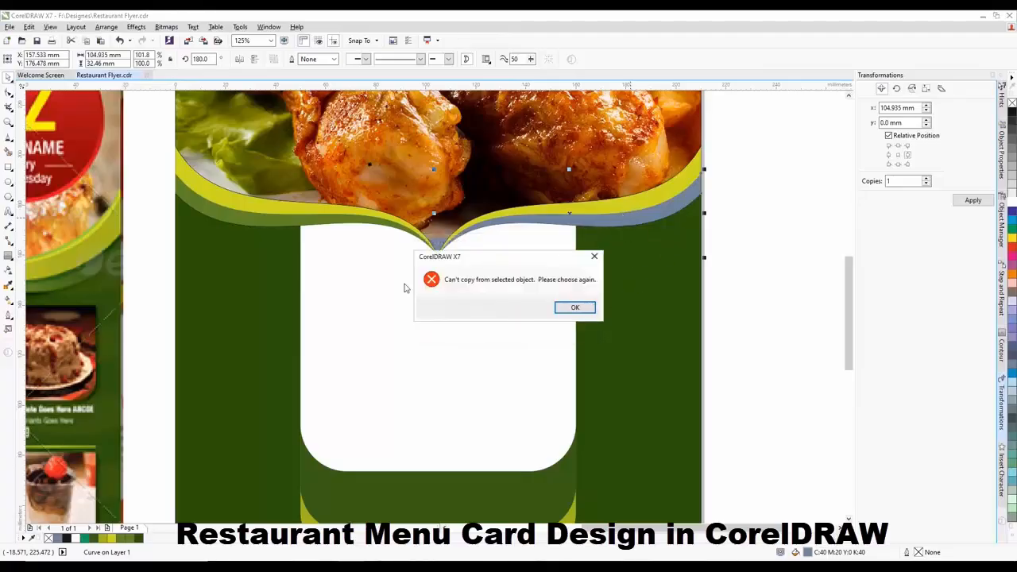
pyautogui.click(575, 306)
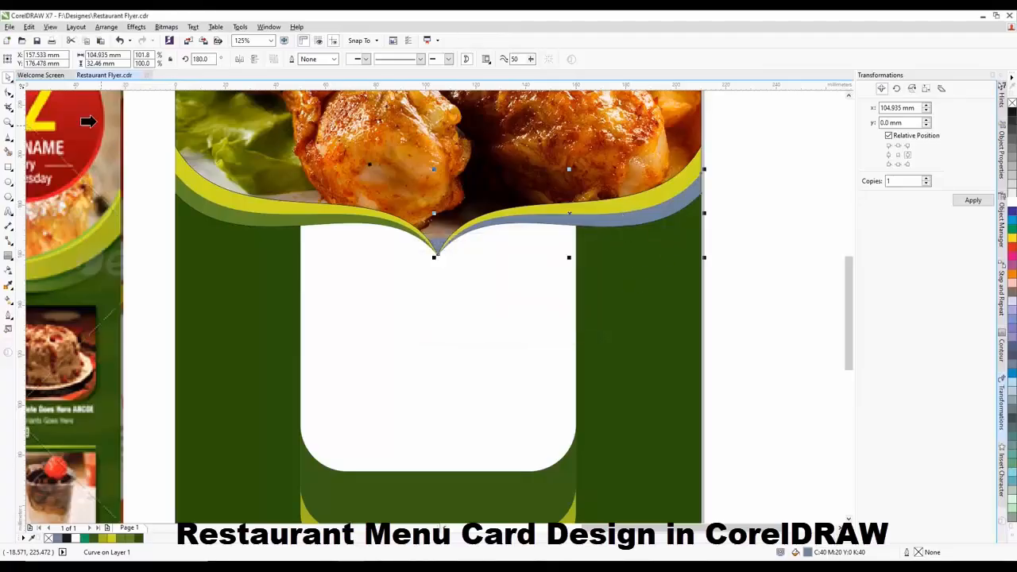
pyautogui.click(30, 27)
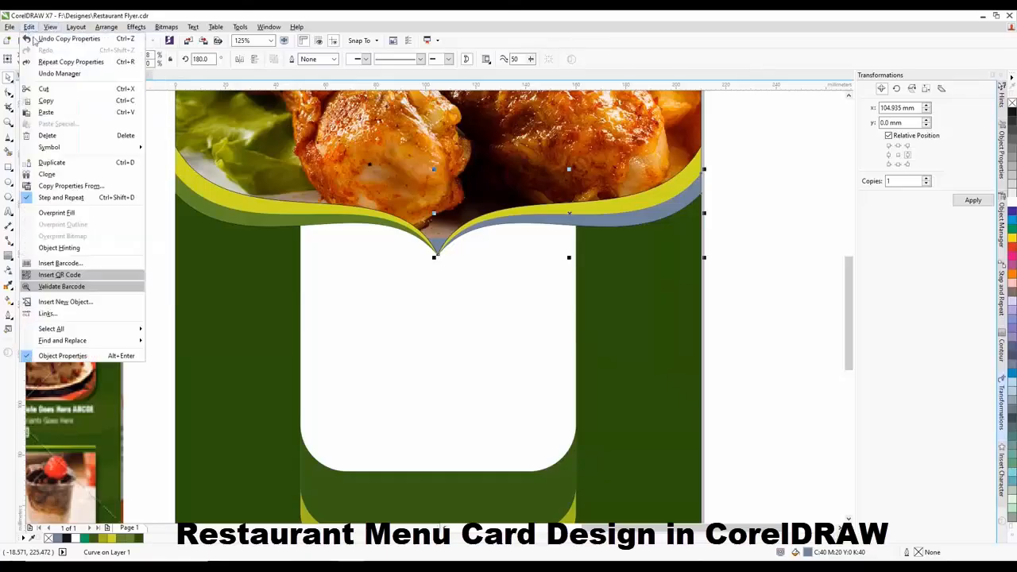
pyautogui.click(75, 186)
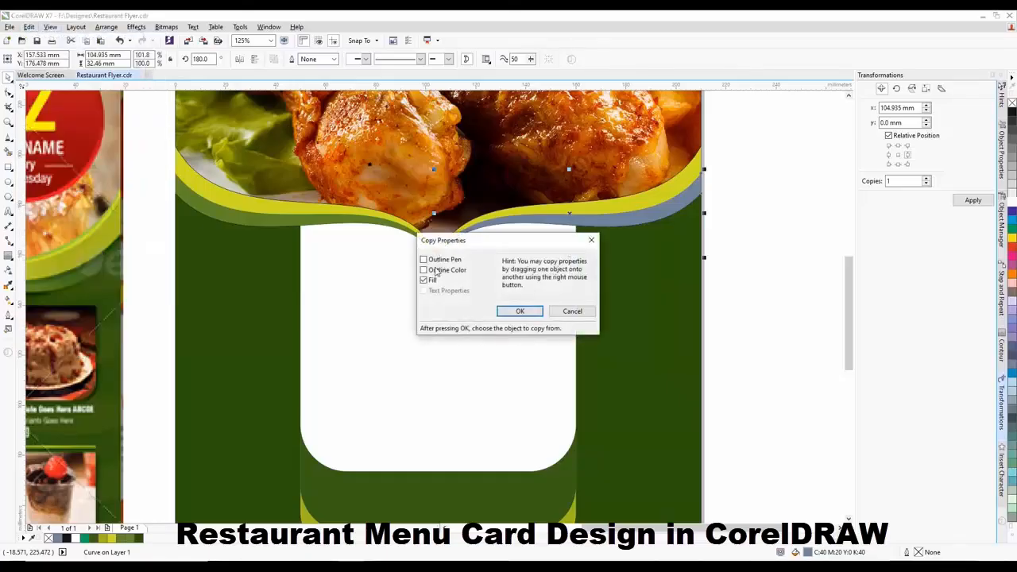
pyautogui.click(517, 312)
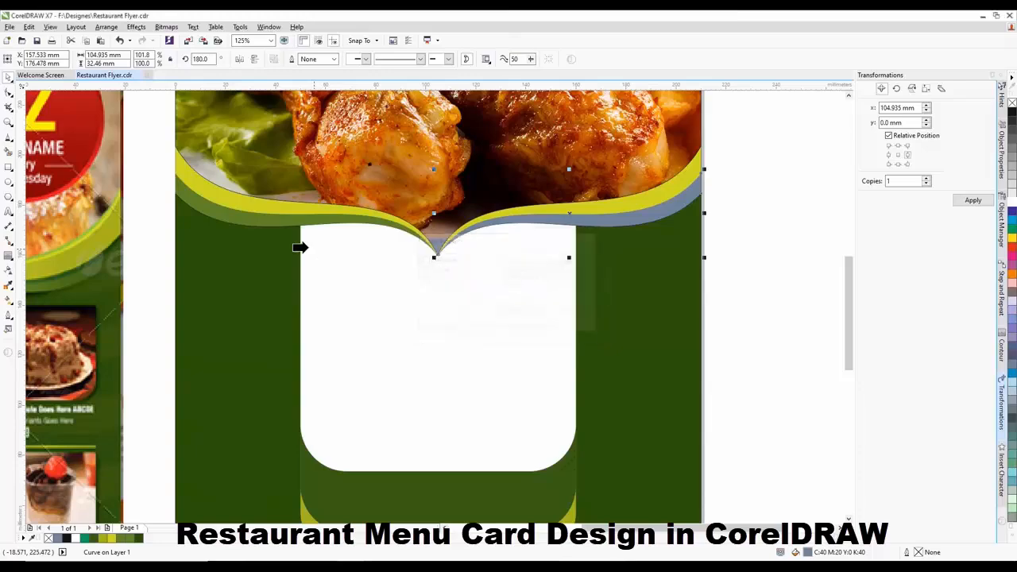
pyautogui.click(664, 224)
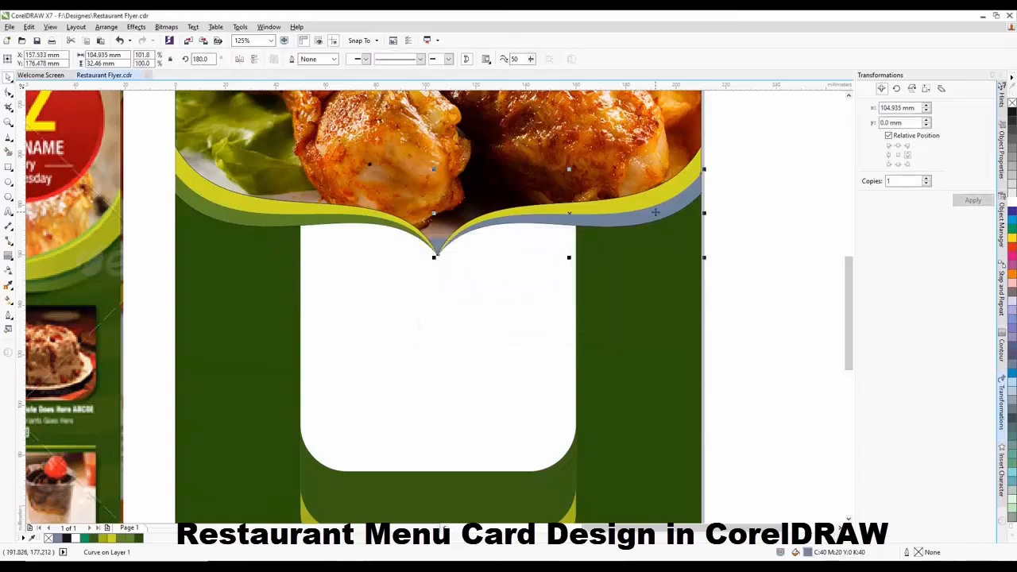
pyautogui.press('F10')
pyautogui.click(8, 77)
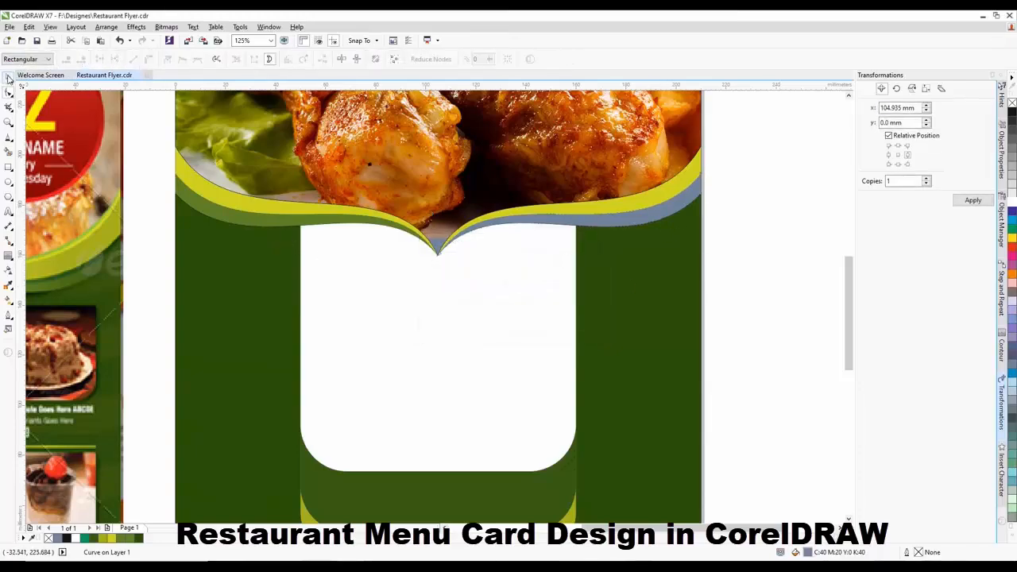
# Copy the fill of the outer left band below the food photo onto its outer right counterpart
pyautogui.click(608, 205)
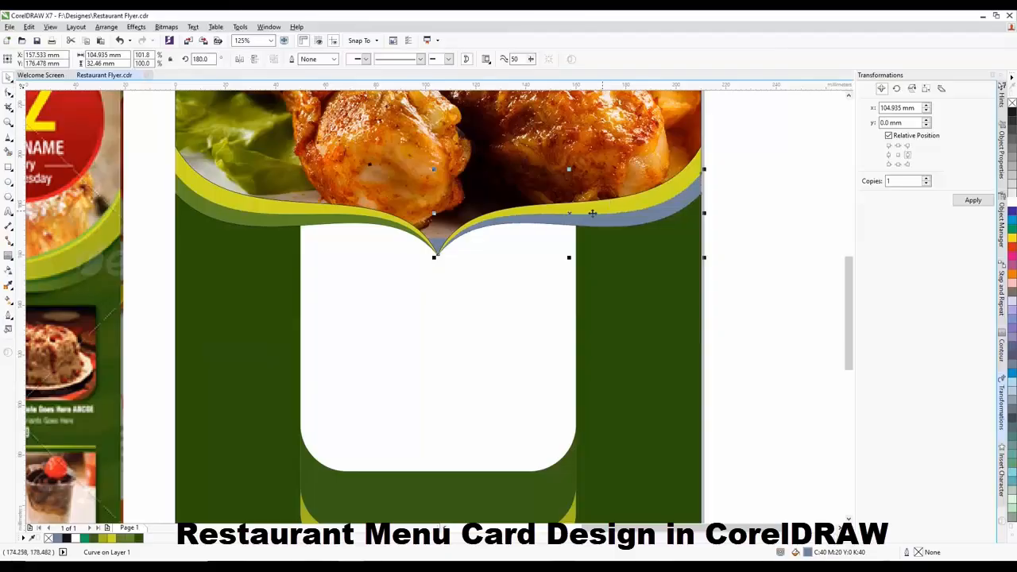
pyautogui.click(29, 26)
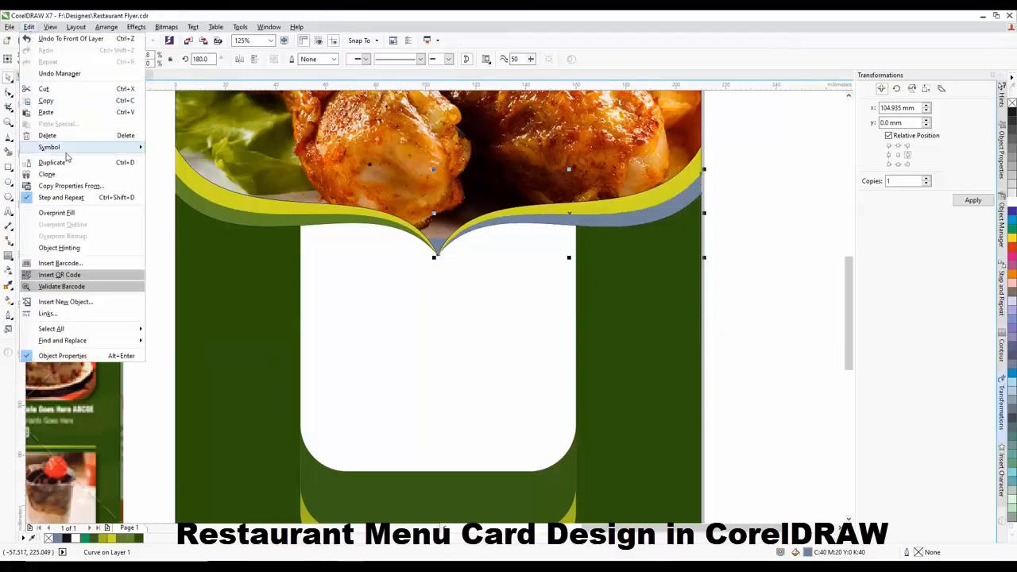
pyautogui.click(68, 185)
pyautogui.click(519, 311)
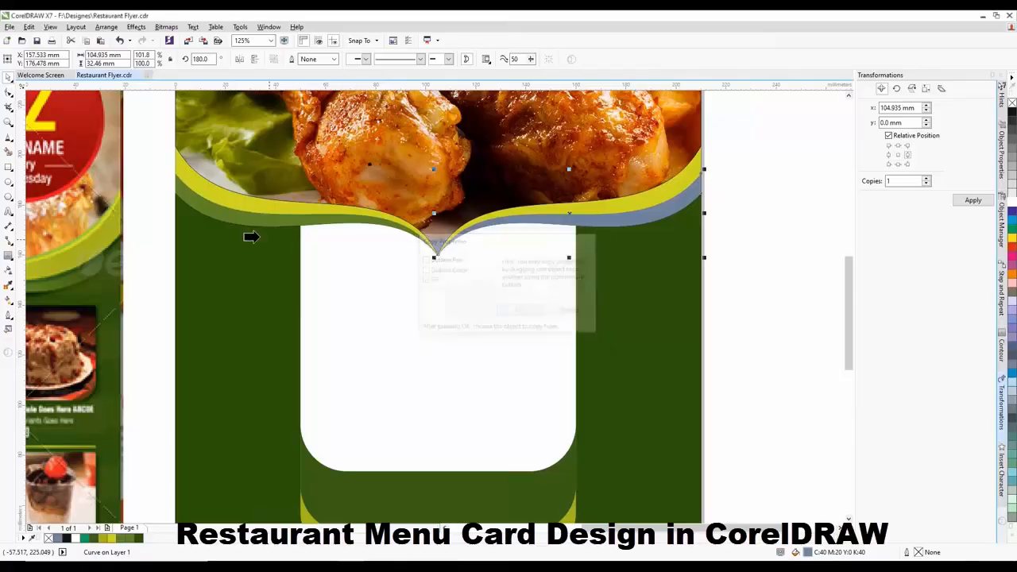
pyautogui.click(240, 222)
pyautogui.scroll(-5, 477, 238)
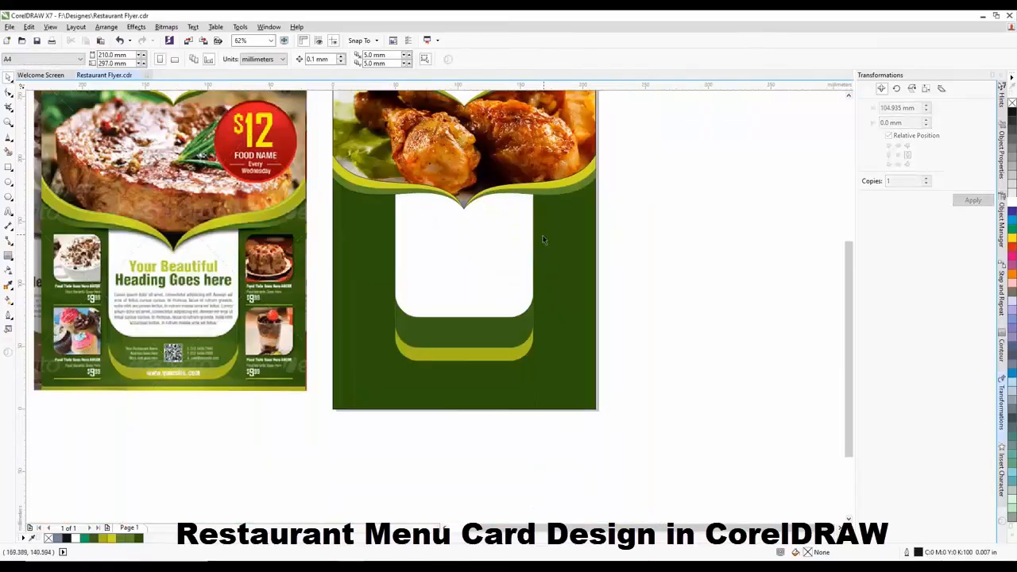
# Draw a rectangle about 36 mm wide and 38 mm high on the dark green area just right of the white text panel
pyautogui.click(591, 272)
pyautogui.scroll(2, 591, 273)
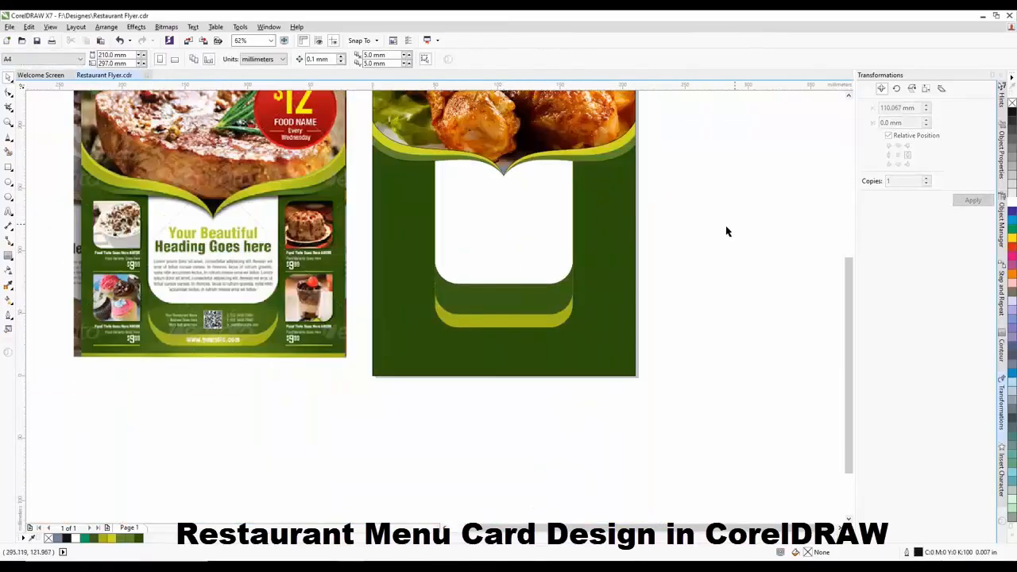
pyautogui.click(9, 168)
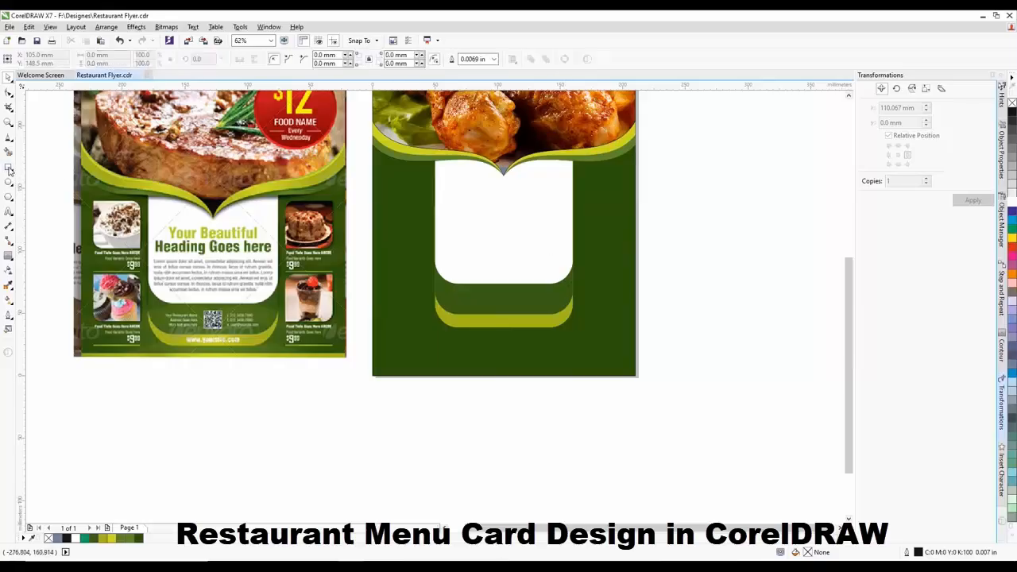
pyautogui.scroll(2, 584, 203)
pyautogui.moveTo(584, 149); pyautogui.dragTo(675, 246)
pyautogui.scroll(-2, 676, 247)
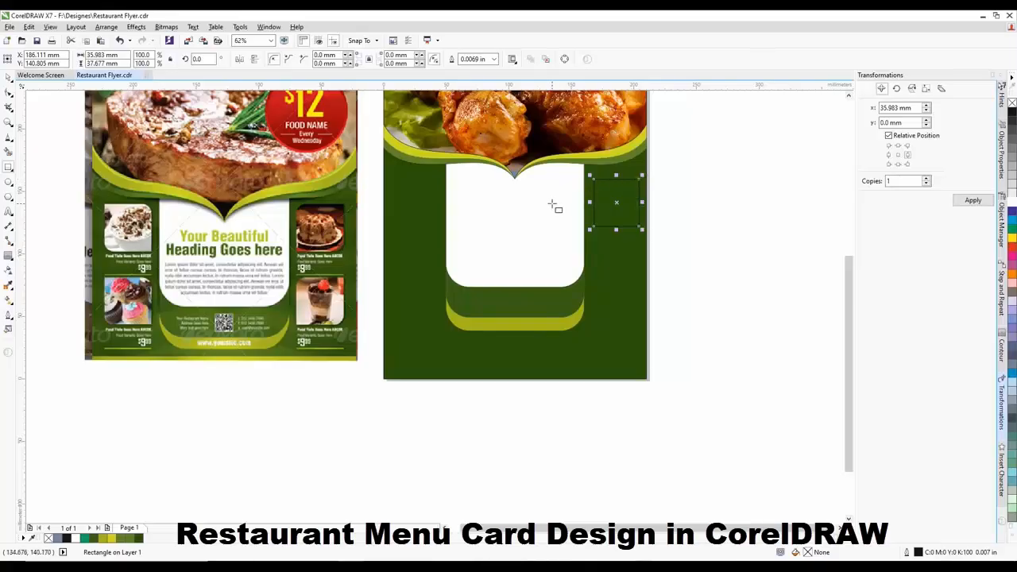
# Round the corners of the rectangle beside the white panel to about 3 mm and stretch it to about 45 mm high
pyautogui.scroll(-1, 552, 203)
pyautogui.scroll(1, 609, 168)
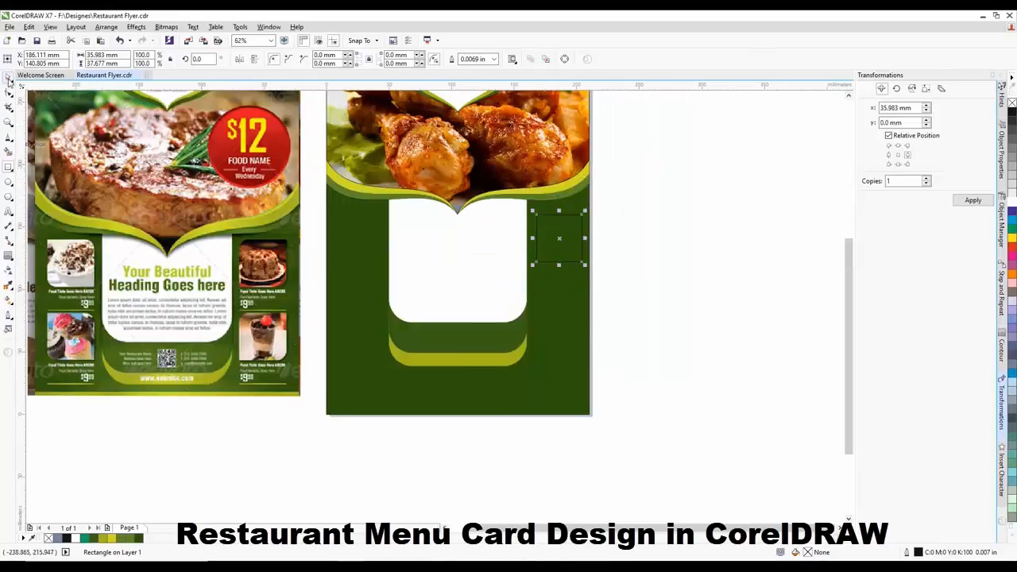
pyautogui.scroll(2, 555, 214)
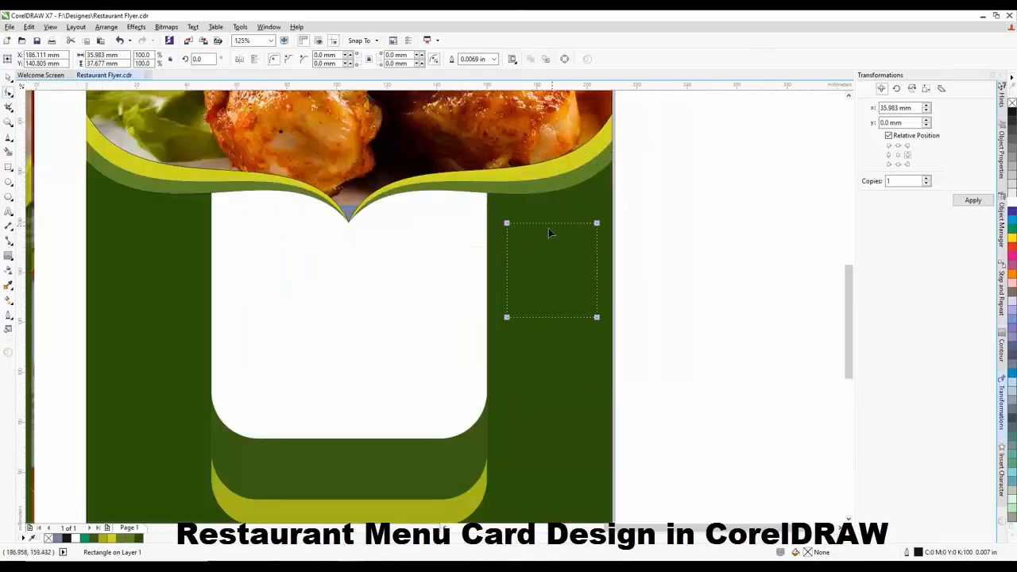
pyautogui.moveTo(507, 225); pyautogui.dragTo(514, 224)
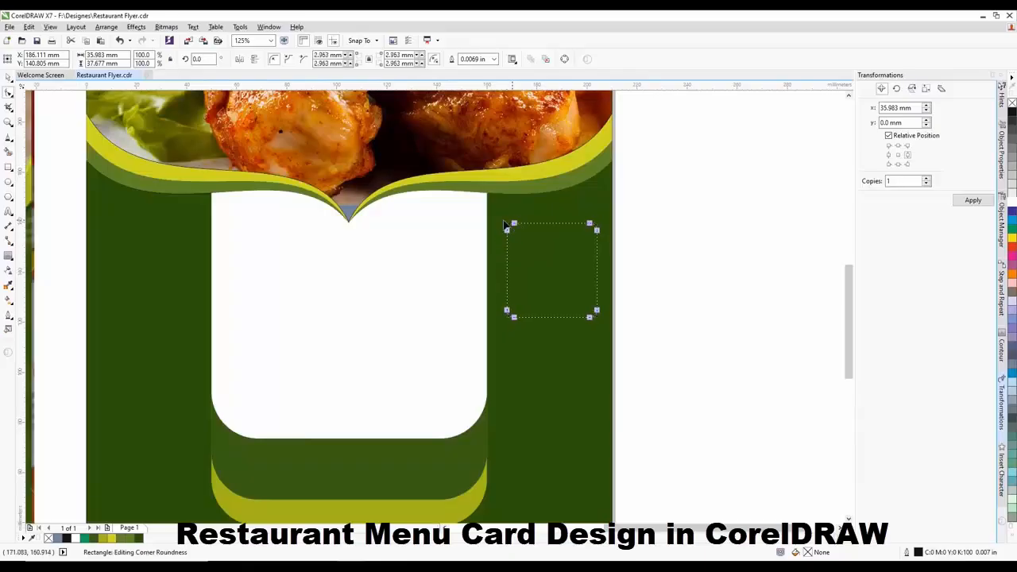
pyautogui.scroll(-2, 468, 218)
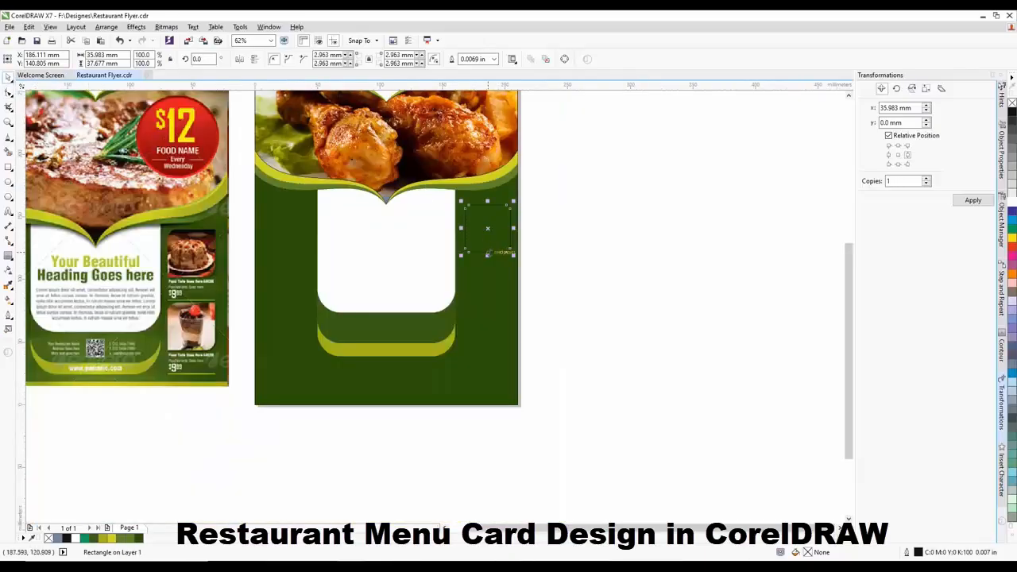
pyautogui.scroll(2, 489, 256)
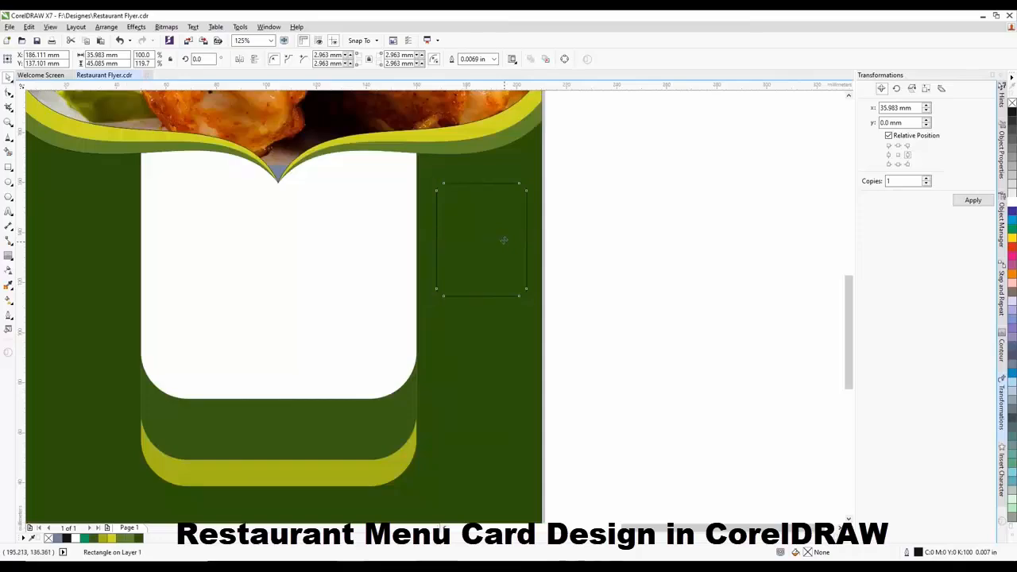
# Duplicate the rounded frame directly below itself and align the two frames vertically
pyautogui.moveTo(504, 240); pyautogui.dragTo(472, 316)
pyautogui.scroll(-2, 500, 228)
pyautogui.rightClick(472, 316)
pyautogui.scroll(2, 502, 264)
pyautogui.keyDown('shift'); pyautogui.click(469, 221); pyautogui.keyUp('shift')
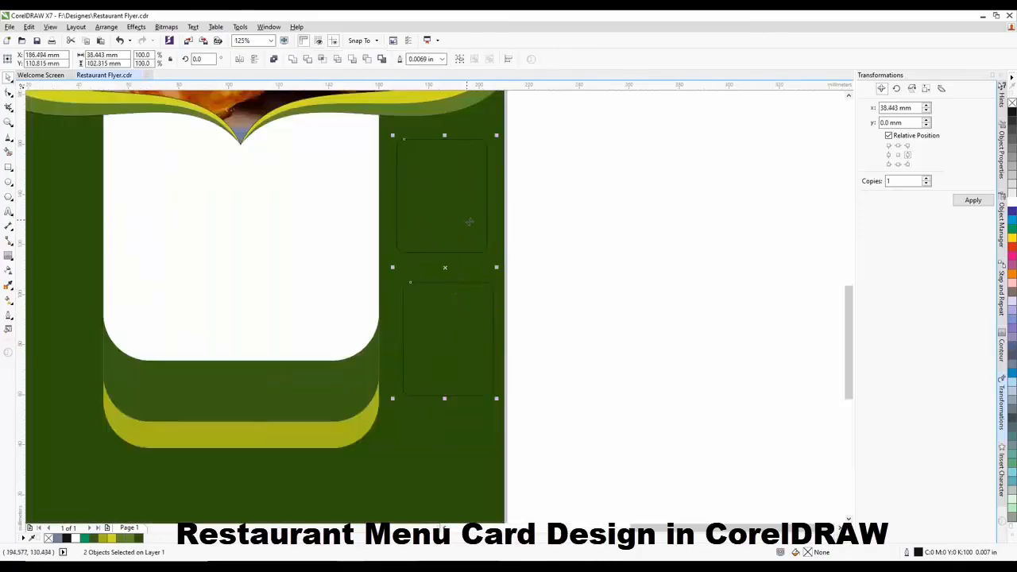
pyautogui.click(517, 262)
# Copy the two stacked frames to the dark green area on the left side of the white text panel
pyautogui.scroll(-2, 492, 242)
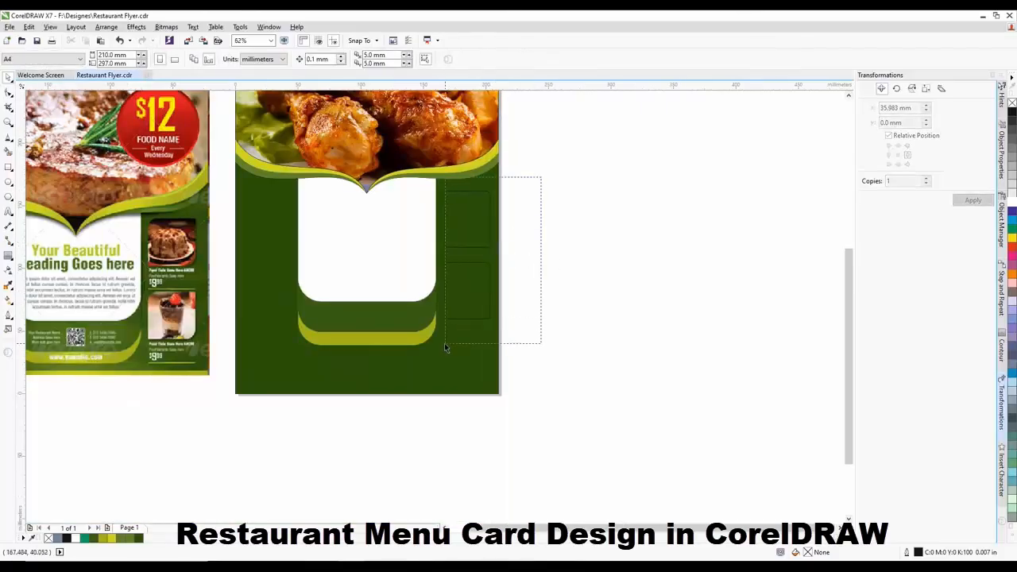
pyautogui.moveTo(444, 346); pyautogui.dragTo(445, 347)
pyautogui.moveTo(474, 235); pyautogui.dragTo(267, 236)
pyautogui.rightClick(268, 235)
pyautogui.scroll(-2, 384, 252)
pyautogui.scroll(1, 323, 211)
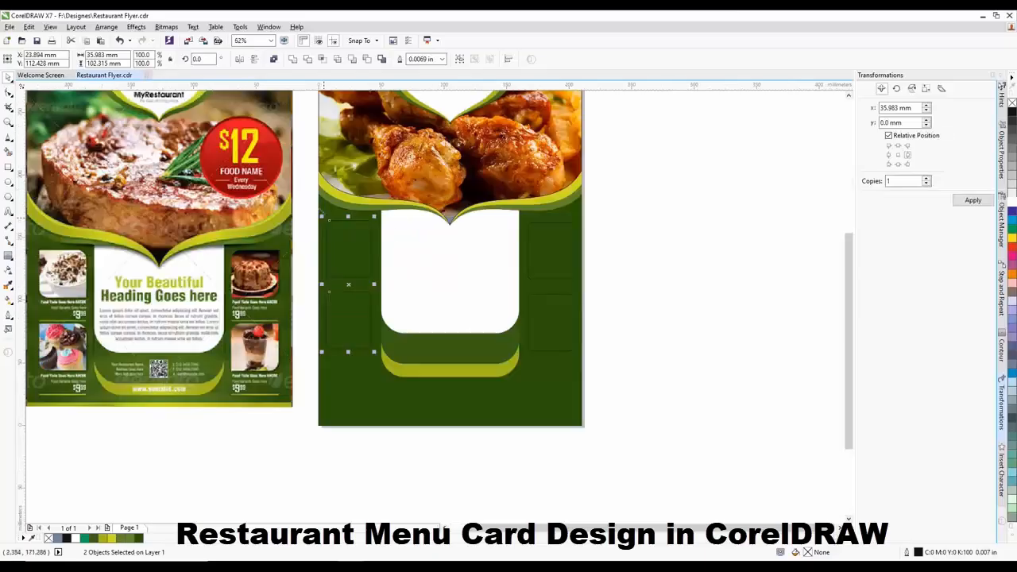
pyautogui.click(652, 281)
pyautogui.scroll(-1, 455, 282)
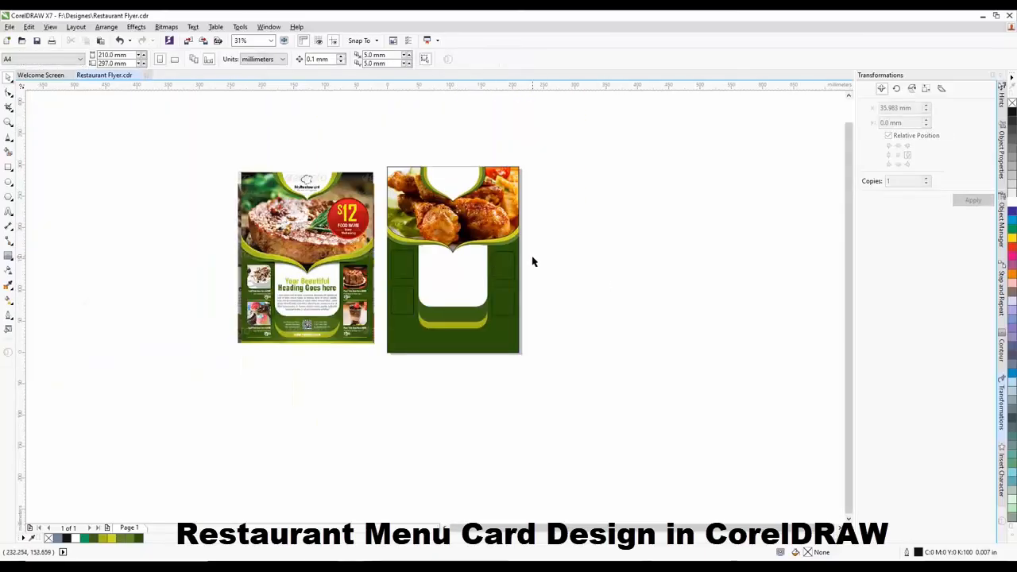
# Switch to File Explorer and import plain-paratha-recipe-featured, Pav-Bhaji-1, PlainParatha and Popular_IndianSweets_big_898 from the Designes folder beside the flyer page
pyautogui.scroll(1, 488, 240)
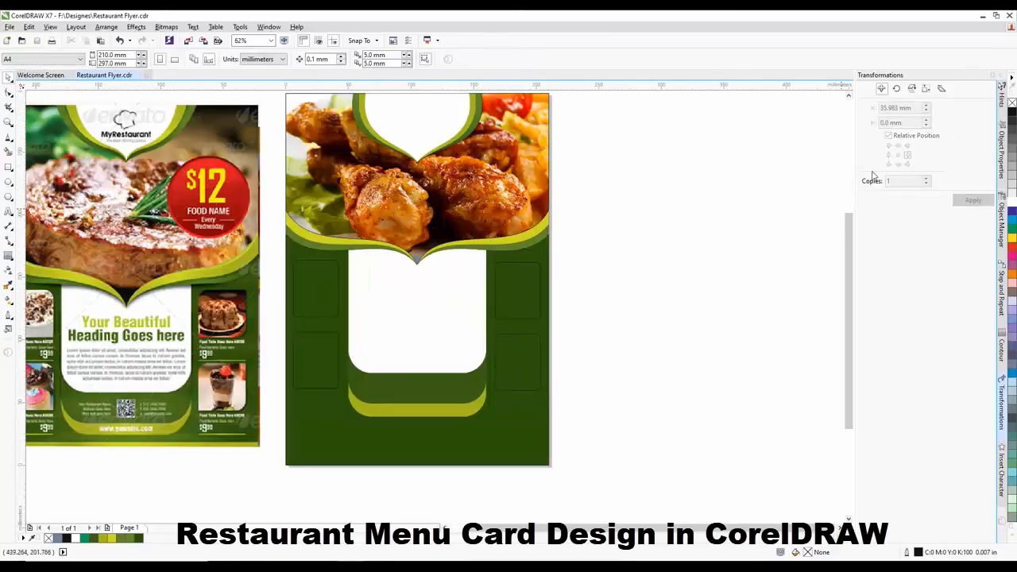
pyautogui.click(984, 15)
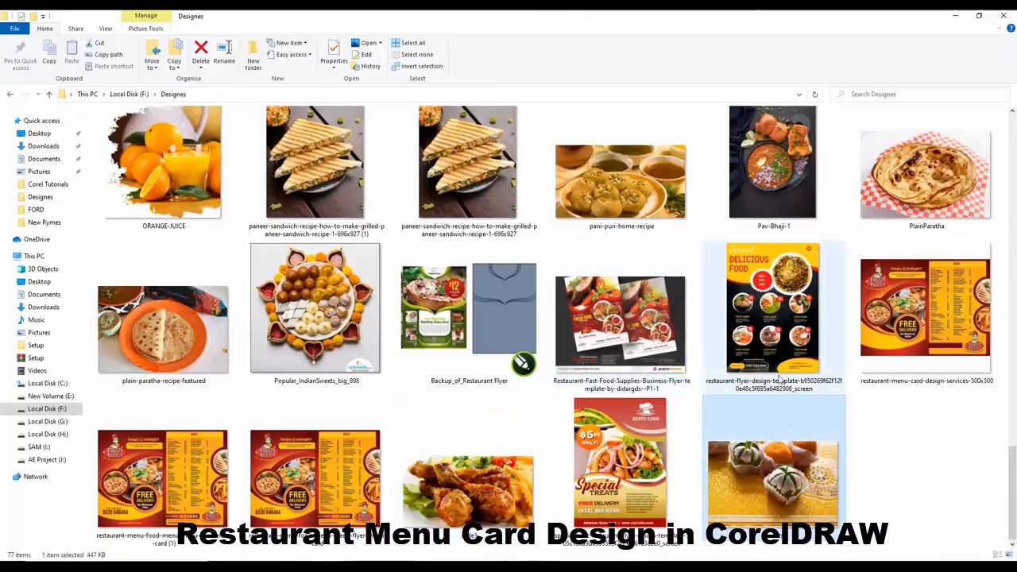
pyautogui.scroll(2, 779, 380)
pyautogui.click(620, 334)
pyautogui.scroll(-2, 619, 334)
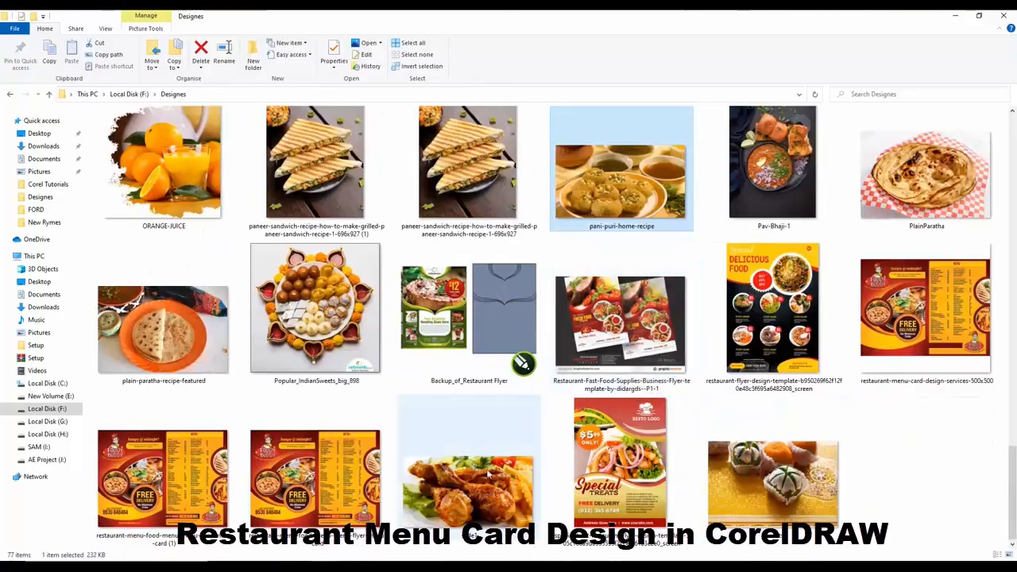
pyautogui.click(163, 326)
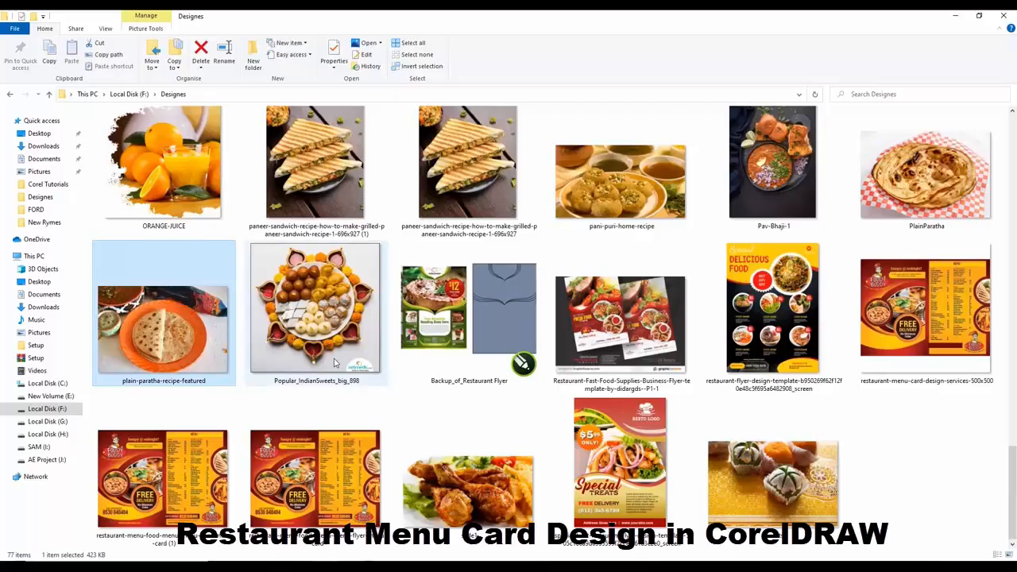
pyautogui.scroll(1, 335, 363)
pyautogui.keyDown('ctrl'); pyautogui.click(740, 247); pyautogui.keyUp('ctrl')
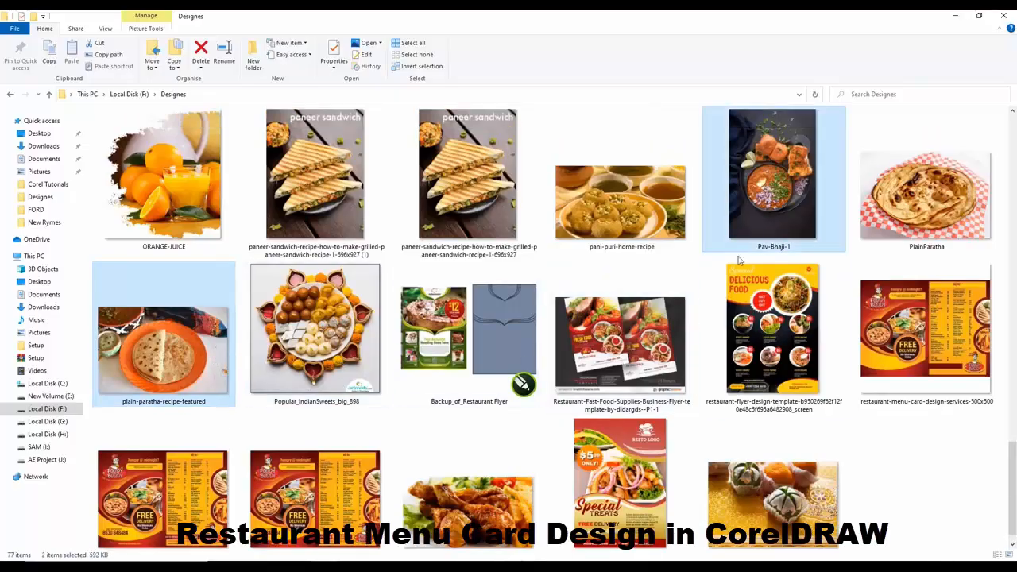
pyautogui.scroll(-1, 855, 373)
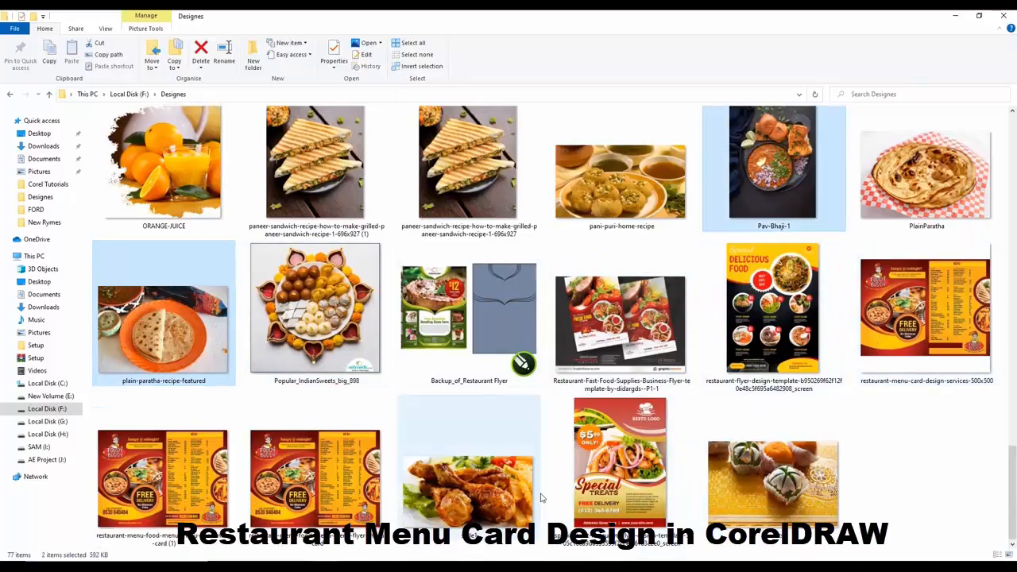
pyautogui.scroll(1, 616, 453)
pyautogui.keyDown('ctrl'); pyautogui.click(925, 198); pyautogui.keyUp('ctrl')
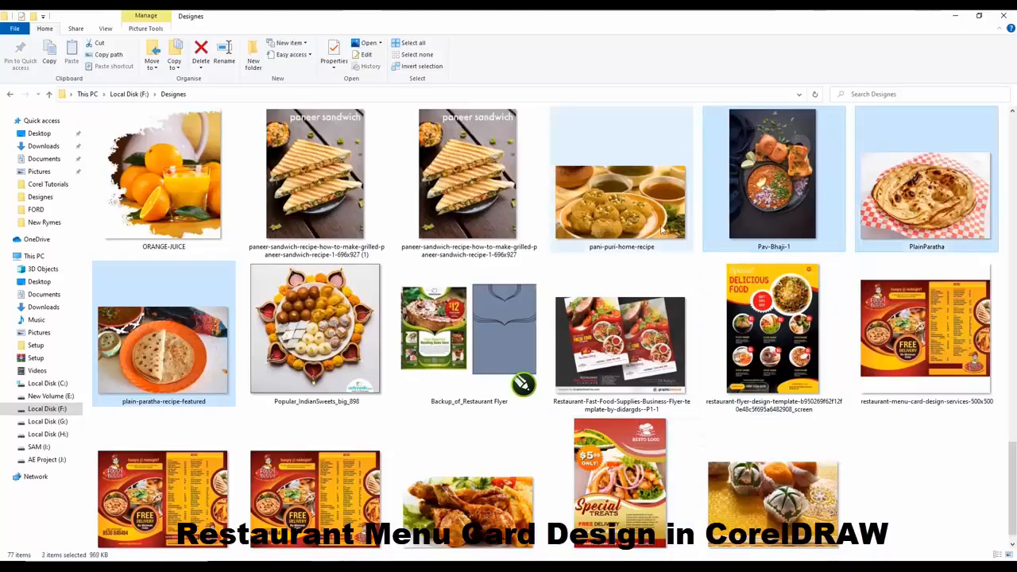
pyautogui.keyDown('ctrl'); pyautogui.click(367, 332); pyautogui.keyUp('ctrl')
pyautogui.moveTo(352, 366); pyautogui.dragTo(651, 365)
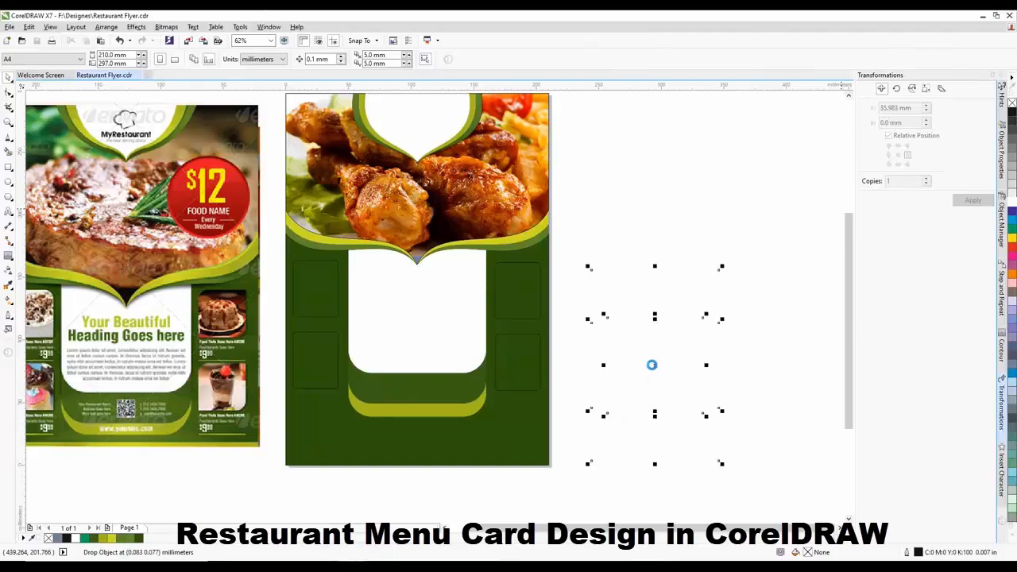
# Edit the contents of the chicken photo's PowerClip and stretch the photo downward to cover the pointed tip
pyautogui.scroll(-1, 596, 264)
pyautogui.click(520, 227)
pyautogui.scroll(1, 521, 227)
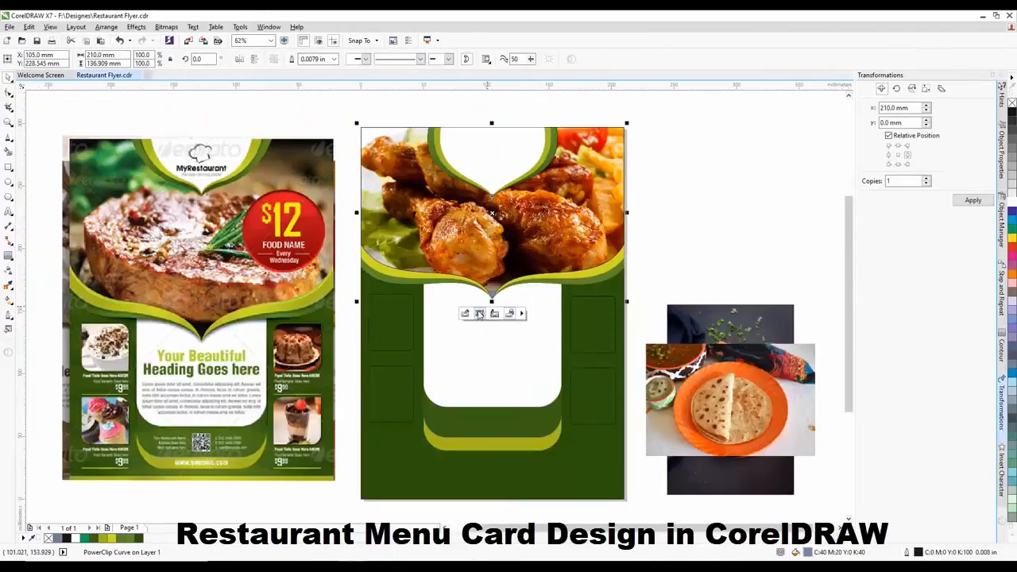
pyautogui.click(467, 314)
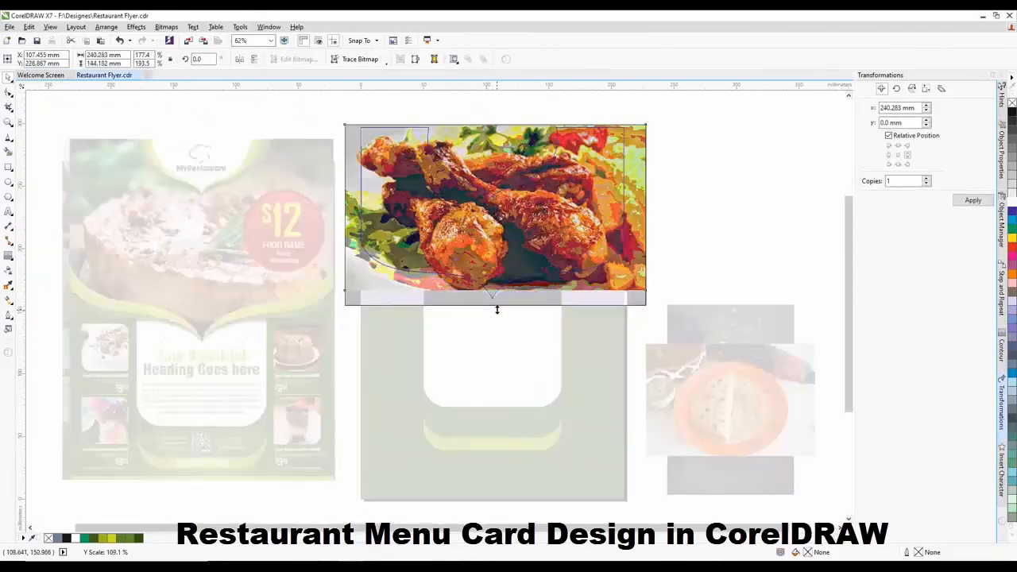
pyautogui.click(494, 315)
pyautogui.click(699, 234)
# Spread the imported food photos apart and scale the pav bhaji photo down to about 27 mm by 40 mm
pyautogui.scroll(-1, 699, 234)
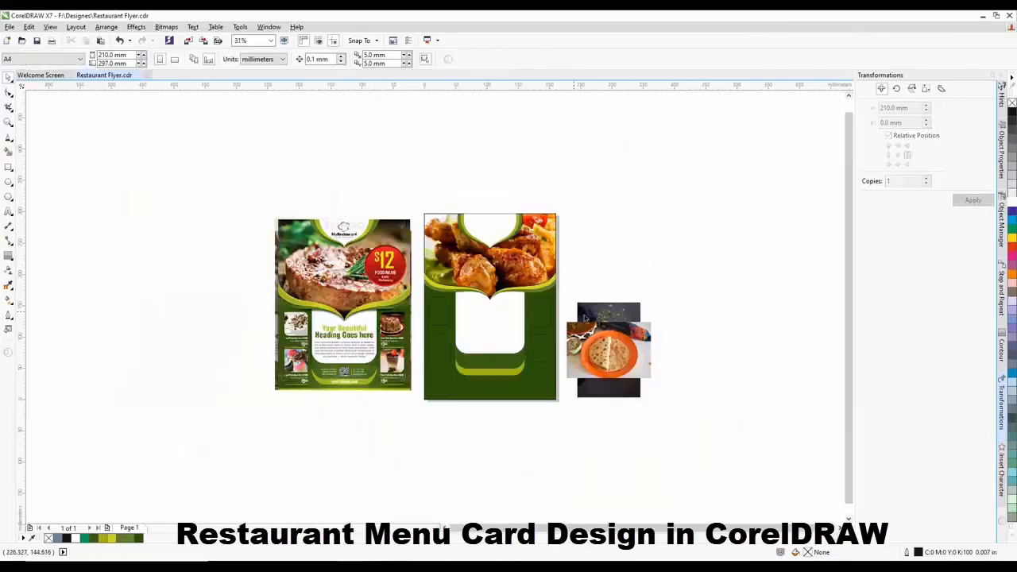
pyautogui.moveTo(600, 342); pyautogui.dragTo(641, 245)
pyautogui.scroll(1, 640, 246)
pyautogui.moveTo(580, 378); pyautogui.dragTo(670, 337)
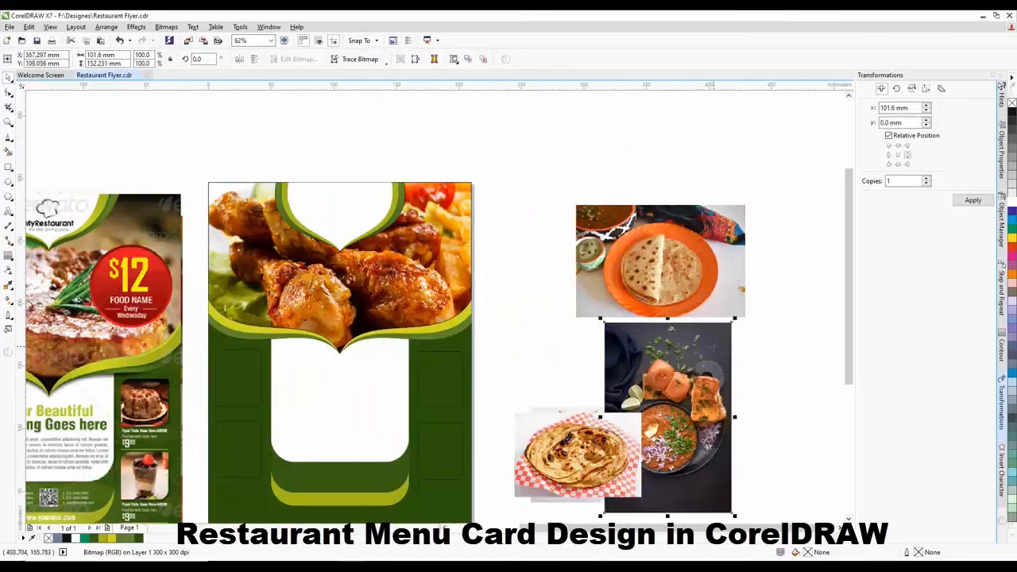
pyautogui.moveTo(735, 320); pyautogui.dragTo(640, 461)
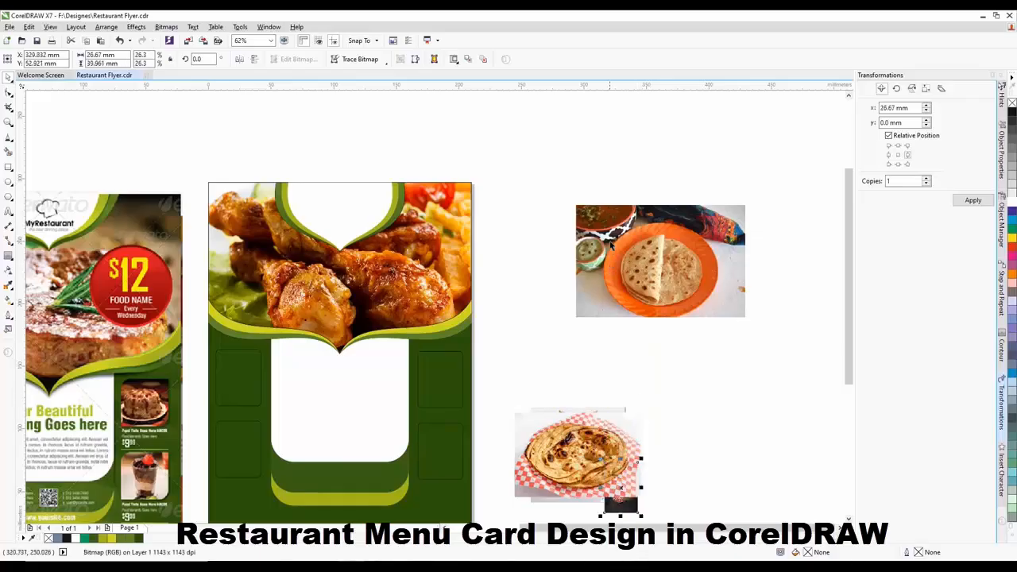
pyautogui.scroll(-1, 601, 258)
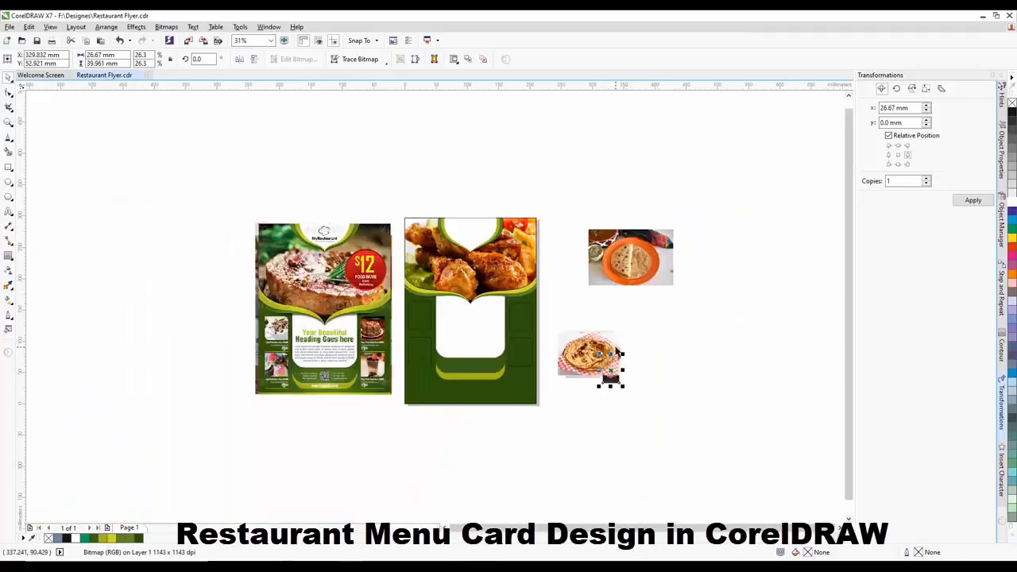
pyautogui.scroll(1, 618, 352)
pyautogui.moveTo(618, 353); pyautogui.dragTo(753, 308)
# Delete both rounded frames on the right side of the white text panel
pyautogui.click(443, 285)
pyautogui.scroll(1, 442, 285)
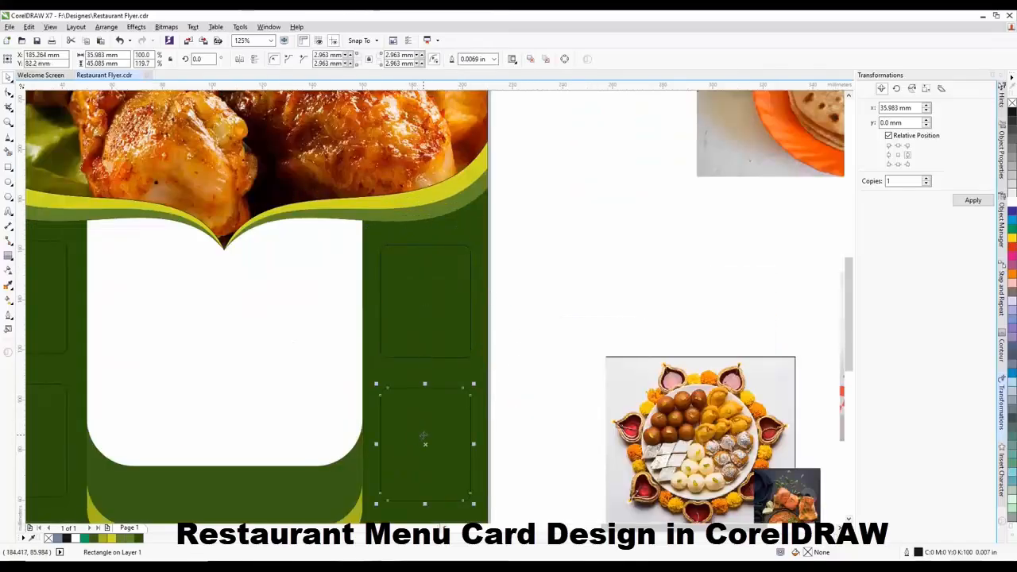
pyautogui.press('Delete')
pyautogui.click(393, 314)
pyautogui.press('Delete')
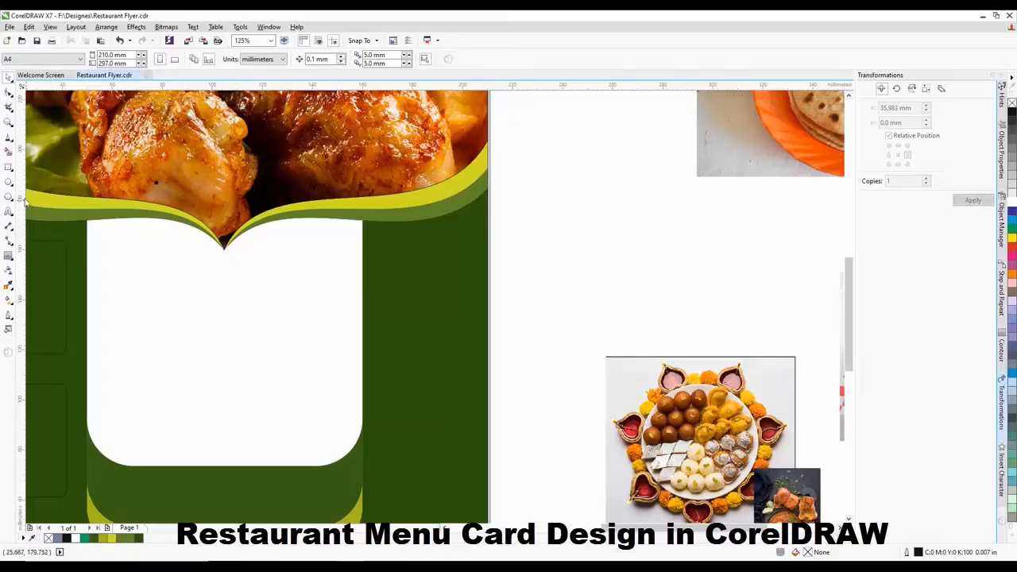
# Draw a frame about 37 mm by 48 mm right of the white panel, rounding its upper-left and lower-right corners to 12.7 mm
pyautogui.click(9, 167)
pyautogui.moveTo(380, 244)
pyautogui.mouseDown()
pyautogui.moveTo(460, 386)
pyautogui.moveTo(472, 364)
pyautogui.mouseUp()
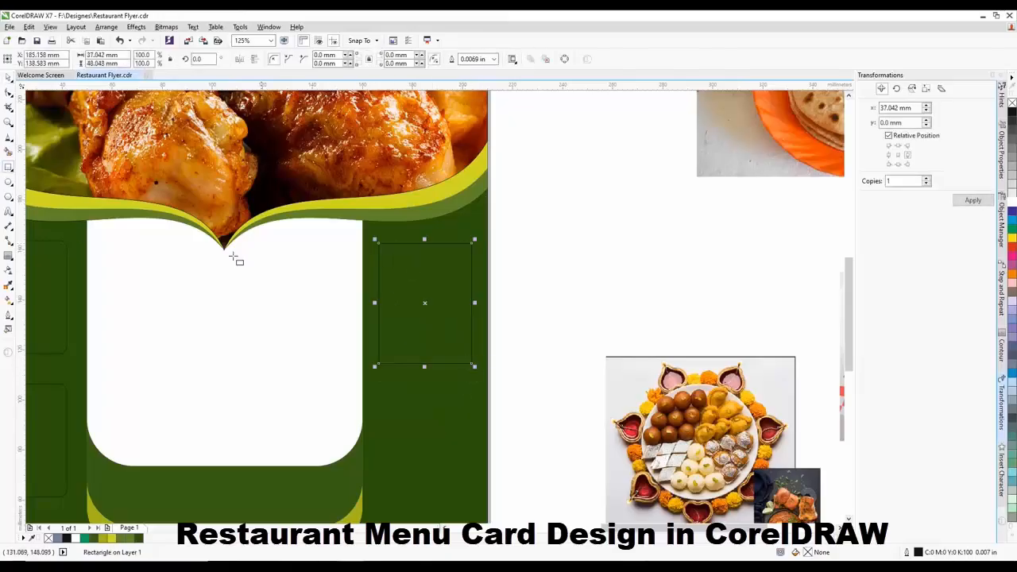
pyautogui.click(9, 93)
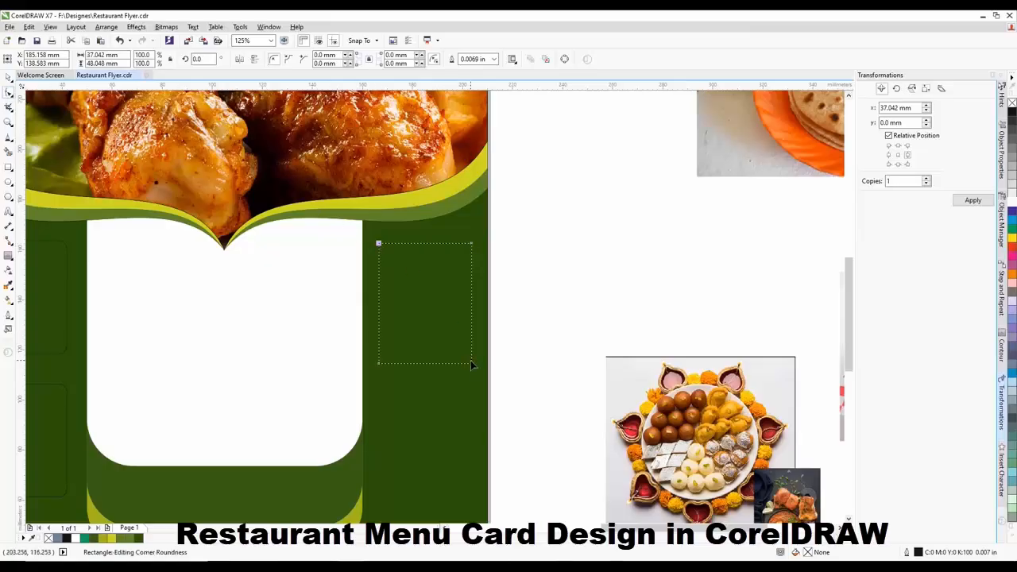
pyautogui.moveTo(472, 365); pyautogui.dragTo(440, 363)
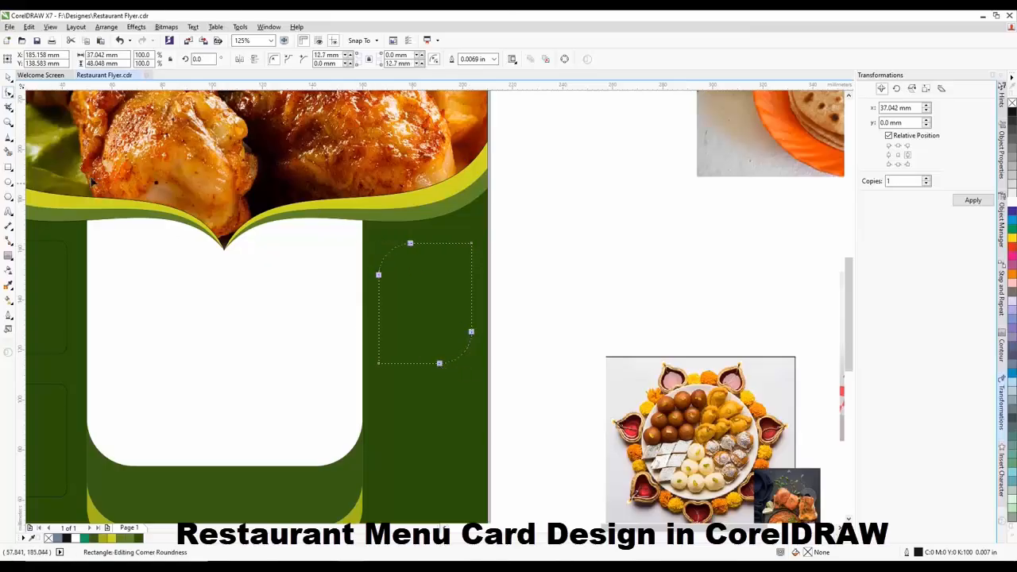
pyautogui.click(8, 78)
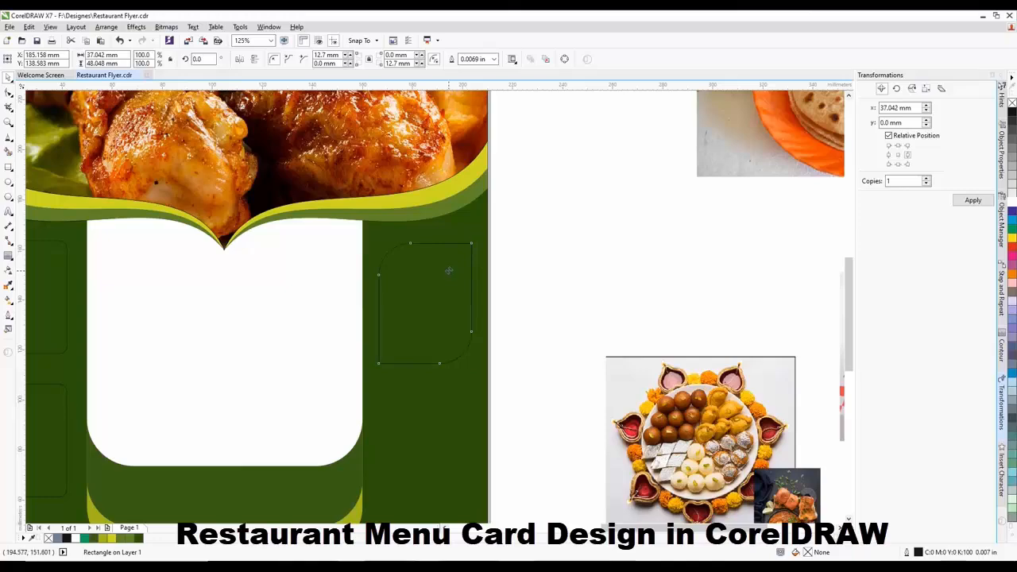
# Move the pav bhaji photo near the page and PowerClip it inside the new frame right of the white panel
pyautogui.click(562, 268)
pyautogui.scroll(-2, 562, 268)
pyautogui.moveTo(659, 386); pyautogui.dragTo(554, 238)
pyautogui.scroll(2, 554, 238)
pyautogui.rightClick(558, 248)
pyautogui.click(602, 253)
pyautogui.click(417, 302)
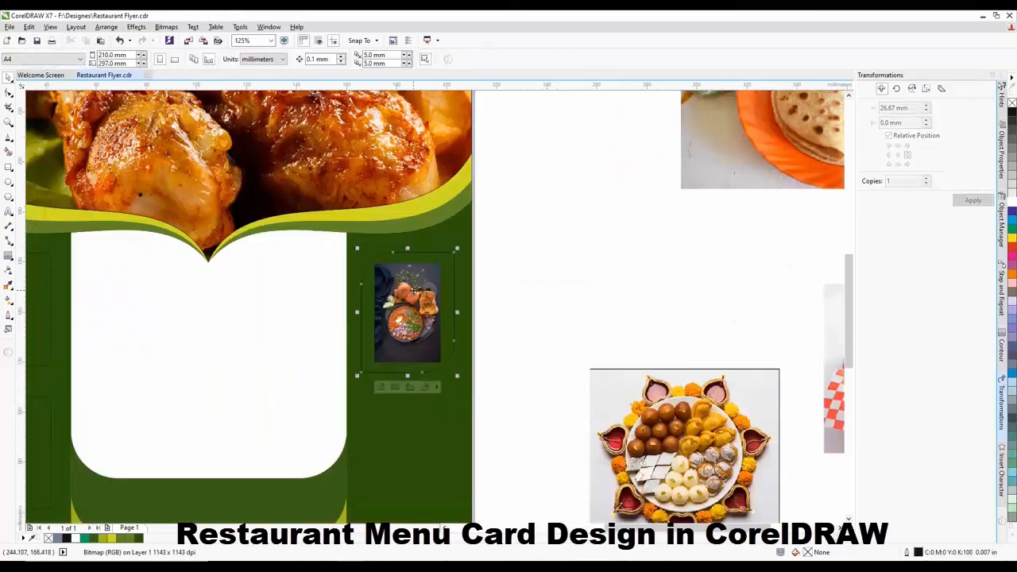
# Edit the frame's PowerClip contents, enlarging the pav bhaji photo to about 42 mm by 63 mm and positioning it to fill the frame
pyautogui.scroll(2, 418, 299)
pyautogui.click(371, 463)
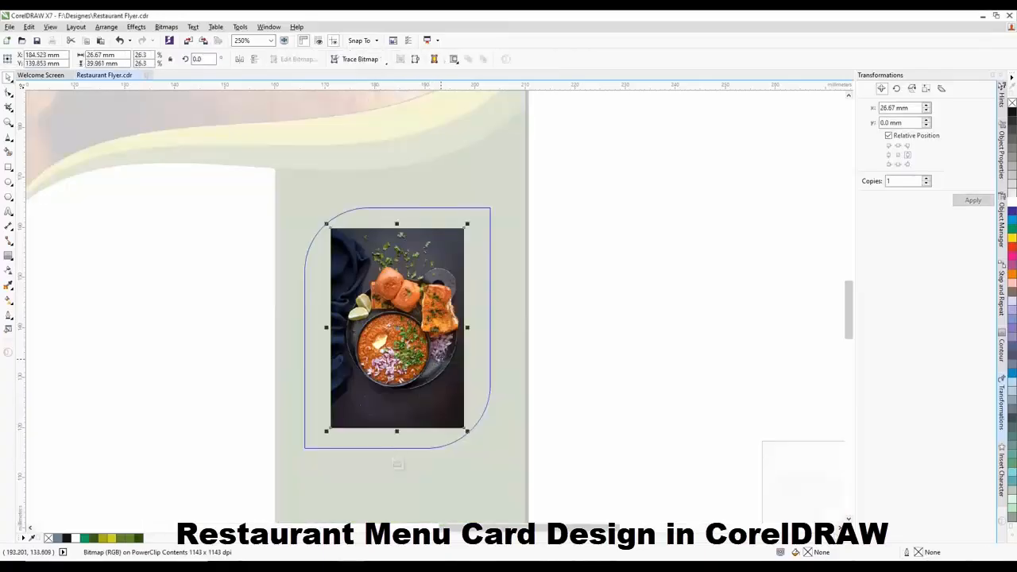
pyautogui.scroll(-2, 445, 353)
pyautogui.moveTo(458, 393); pyautogui.dragTo(511, 470)
pyautogui.moveTo(476, 351); pyautogui.dragTo(437, 329)
pyautogui.scroll(1, 437, 329)
pyautogui.scroll(-1, 457, 305)
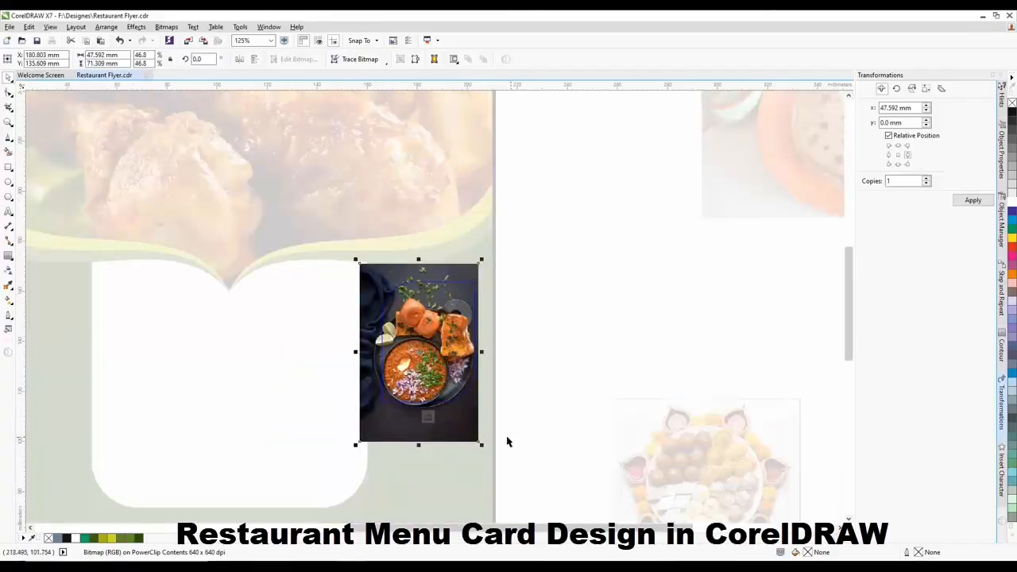
pyautogui.scroll(1, 502, 429)
pyautogui.moveTo(457, 451); pyautogui.dragTo(430, 413)
pyautogui.moveTo(344, 328); pyautogui.dragTo(384, 340)
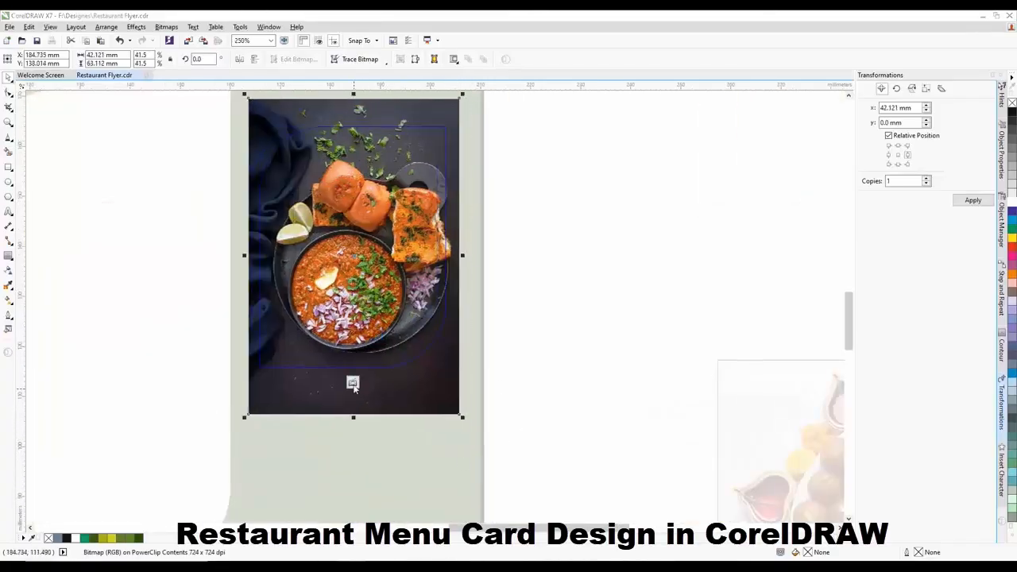
pyautogui.click(353, 385)
pyautogui.scroll(-2, 398, 324)
# Duplicate the pav bhaji frame directly below itself and select both frames
pyautogui.click(387, 312)
pyautogui.scroll(1, 389, 303)
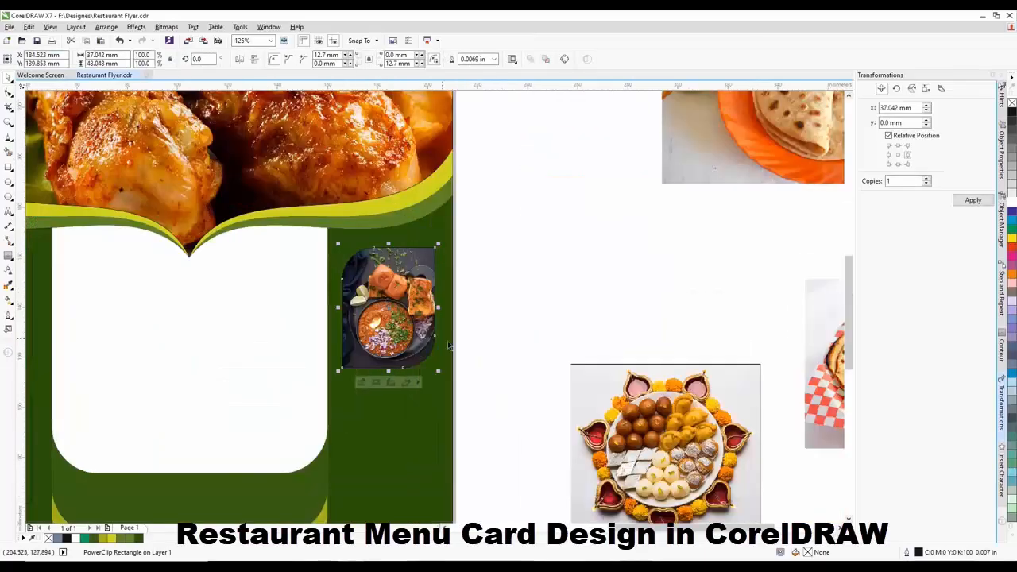
pyautogui.scroll(-1, 481, 261)
pyautogui.moveTo(447, 288); pyautogui.dragTo(444, 347)
pyautogui.scroll(1, 447, 334)
pyautogui.keyDown('shift'); pyautogui.click(440, 270); pyautogui.keyUp('shift')
pyautogui.scroll(-1, 489, 383)
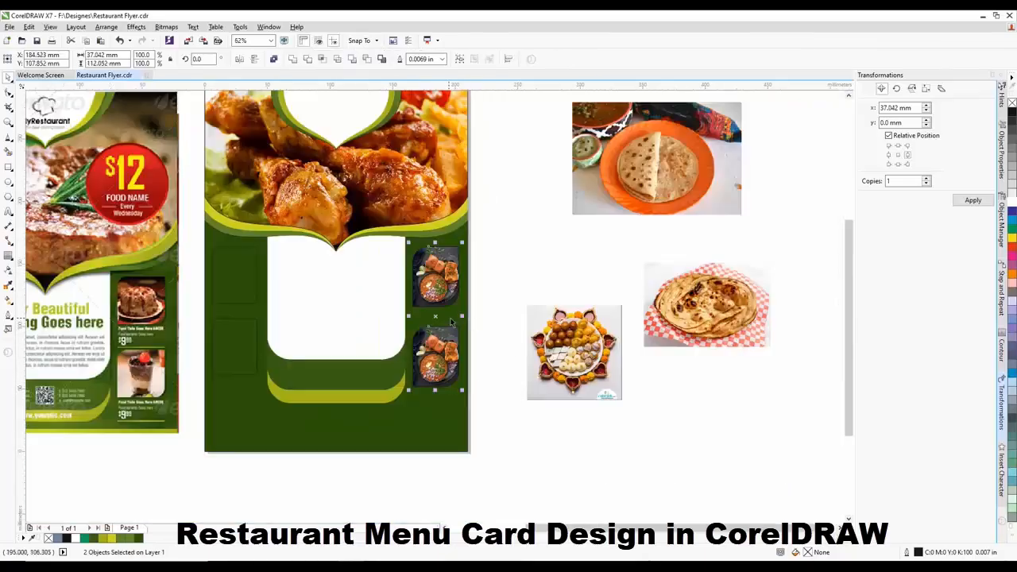
# Rotate the photo of parathas on an orange plate 90 degrees, shrink it to about 61 mm by 92 mm and move it below the right frames
pyautogui.moveTo(699, 328); pyautogui.dragTo(705, 389)
pyautogui.scroll(1, 707, 381)
pyautogui.scroll(-2, 602, 337)
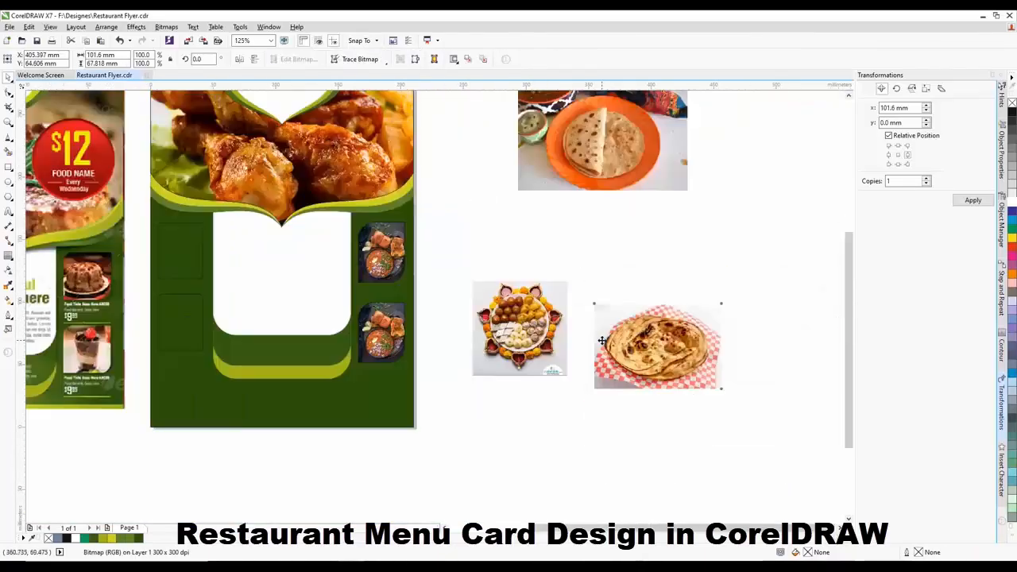
pyautogui.click(609, 247)
pyautogui.scroll(1, 587, 248)
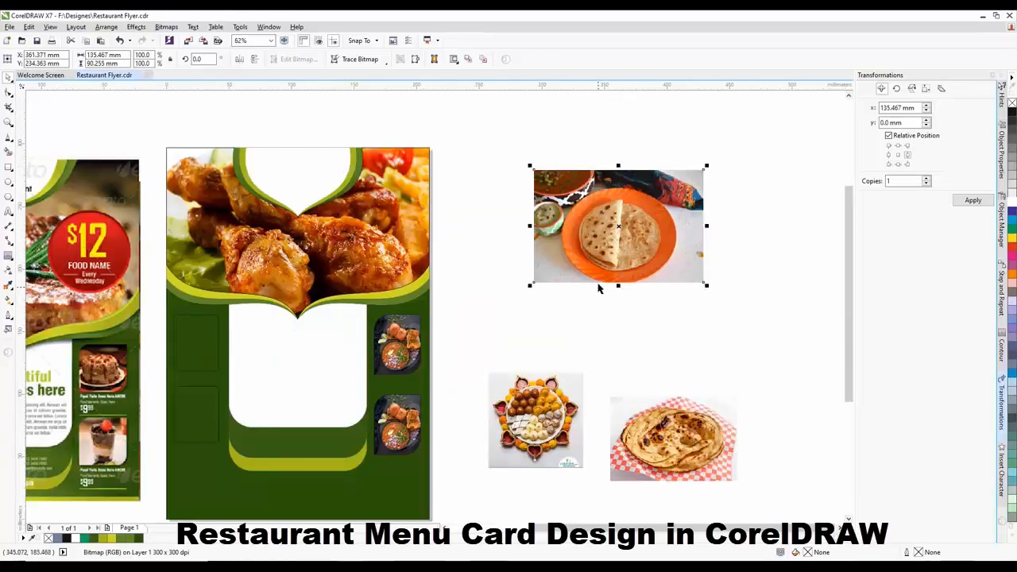
pyautogui.press('BackSpace')
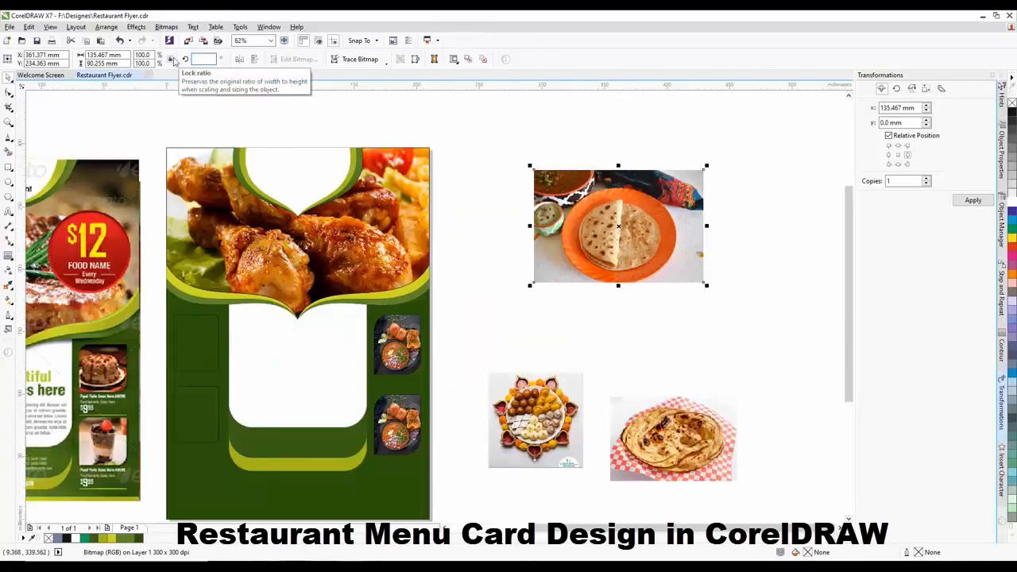
pyautogui.press('Return')
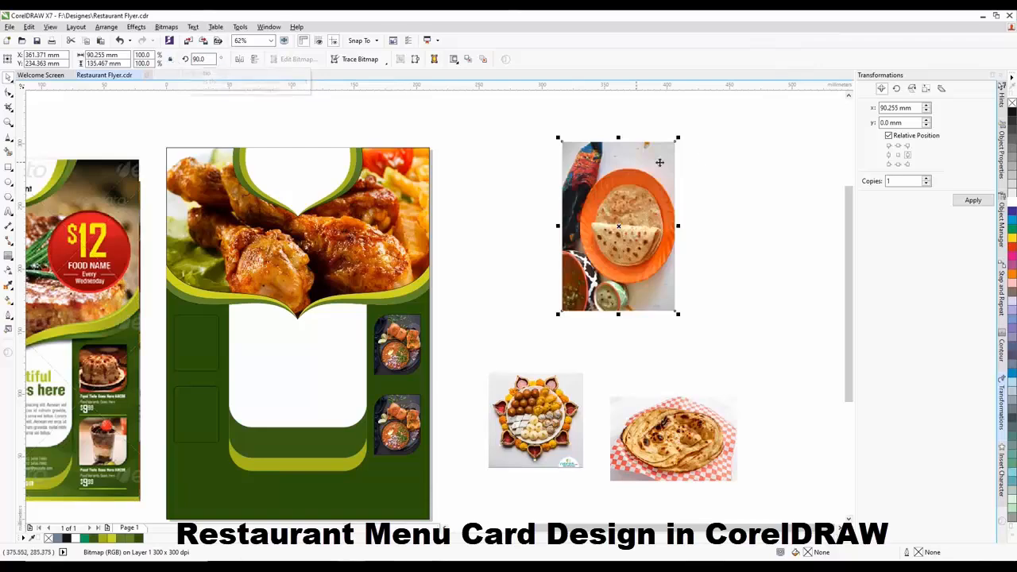
pyautogui.moveTo(678, 139); pyautogui.dragTo(550, 370)
pyautogui.scroll(-1, 640, 195)
pyautogui.scroll(2, 549, 369)
# PowerClip the rotated orange-plate photo inside the lower frame on the page's right side and delete the pav bhaji photo from its contents
pyautogui.rightClick(549, 371)
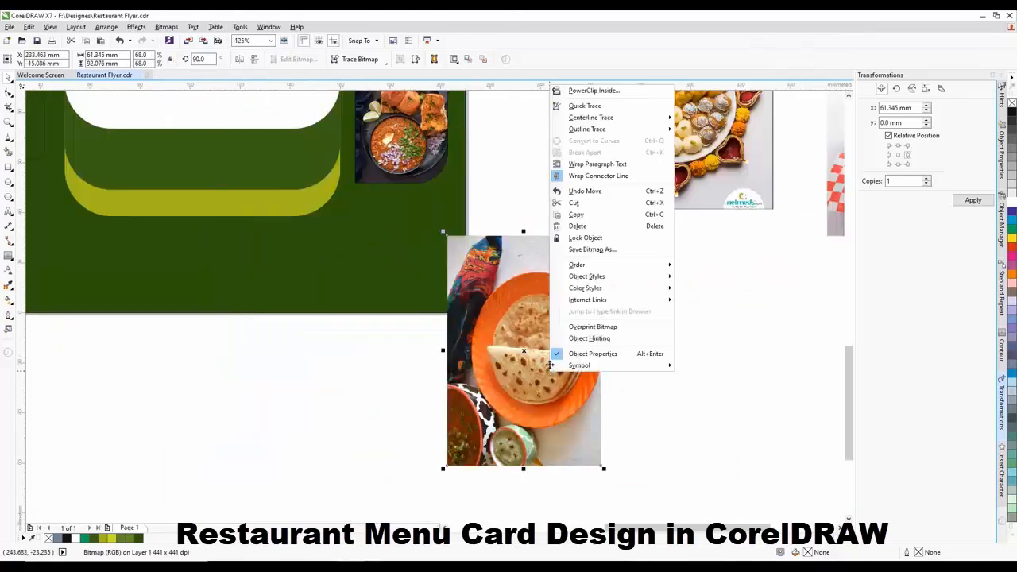
pyautogui.click(581, 91)
pyautogui.click(401, 163)
pyautogui.click(374, 197)
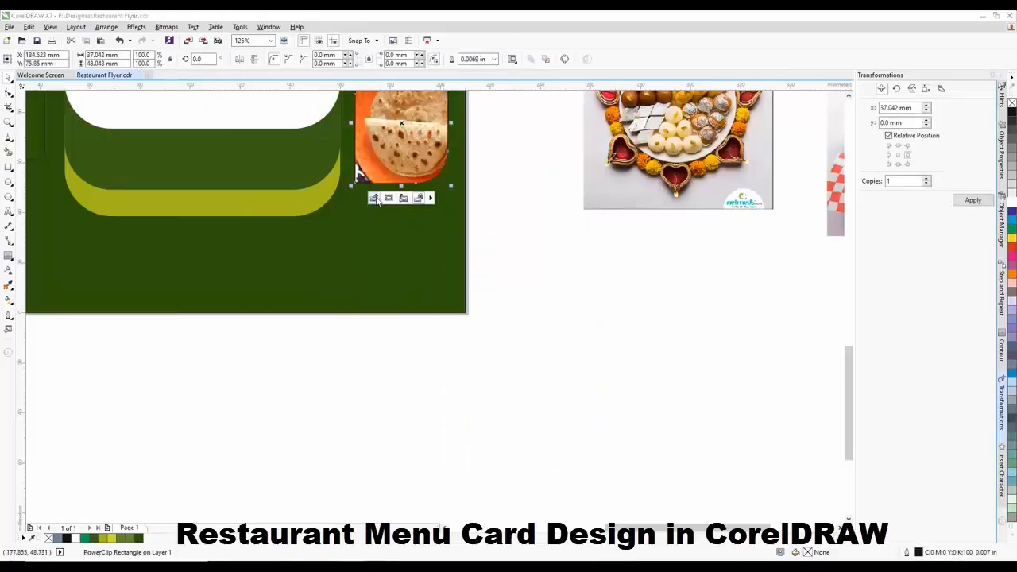
pyautogui.scroll(-1, 526, 339)
pyautogui.scroll(1, 483, 206)
pyautogui.moveTo(478, 251); pyautogui.dragTo(628, 302)
pyautogui.click(462, 268)
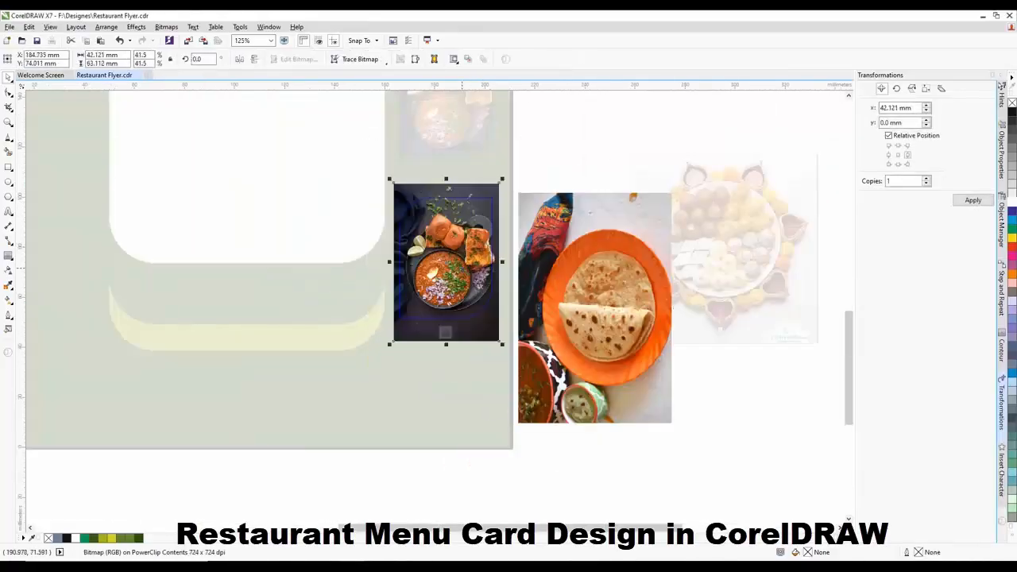
pyautogui.press('Delete')
# Scale the orange-plate photo to about 43 mm by 64 mm, position it to fill the frame and finish editing the contents
pyautogui.click(622, 375)
pyautogui.moveTo(672, 422); pyautogui.dragTo(479, 323)
pyautogui.scroll(1, 481, 306)
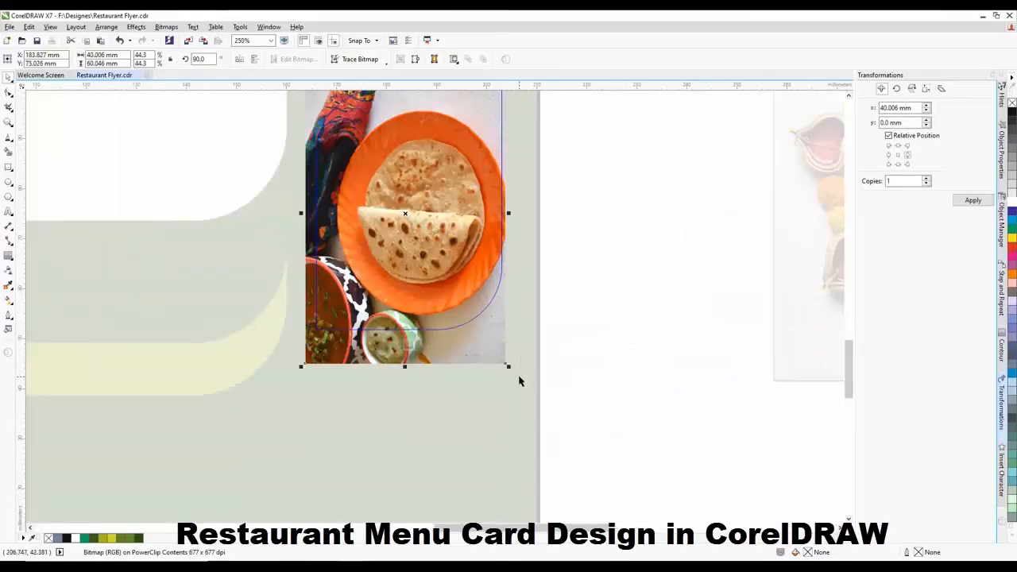
pyautogui.moveTo(509, 367); pyautogui.dragTo(522, 387)
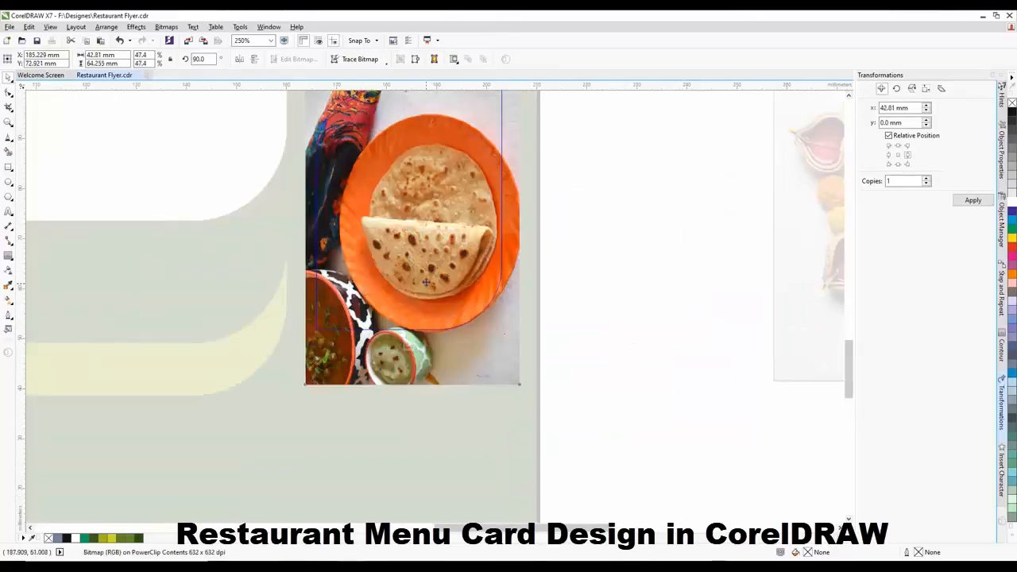
pyautogui.moveTo(426, 282); pyautogui.dragTo(425, 275)
pyautogui.click(409, 345)
pyautogui.click(647, 322)
pyautogui.scroll(-2, 642, 322)
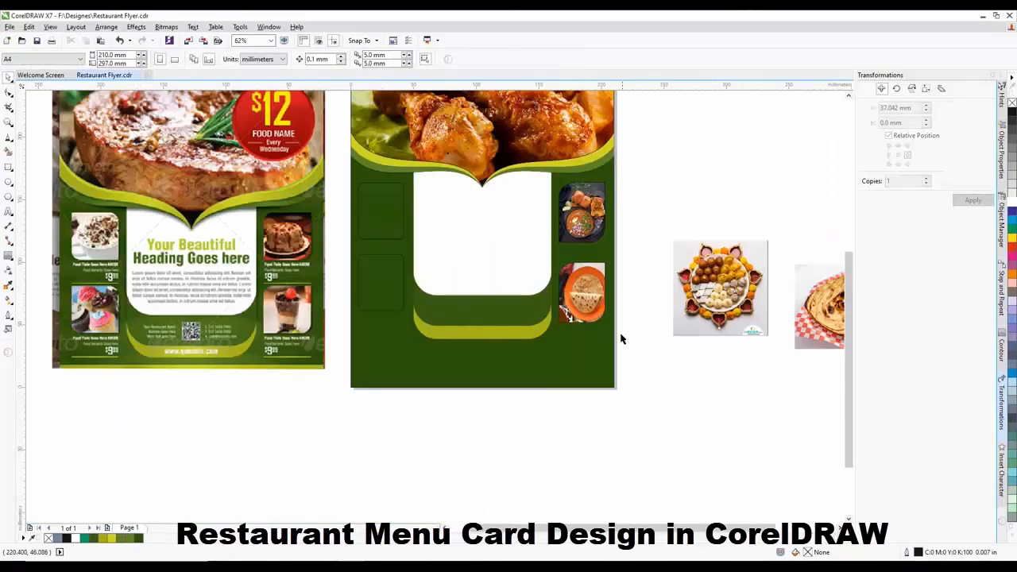
# Move the sweets photo beside the page and the paratha-on-checkered-paper photo below its lower-left corner, scaling the latter to about 61 mm by 40 mm
pyautogui.moveTo(739, 316); pyautogui.dragTo(696, 335)
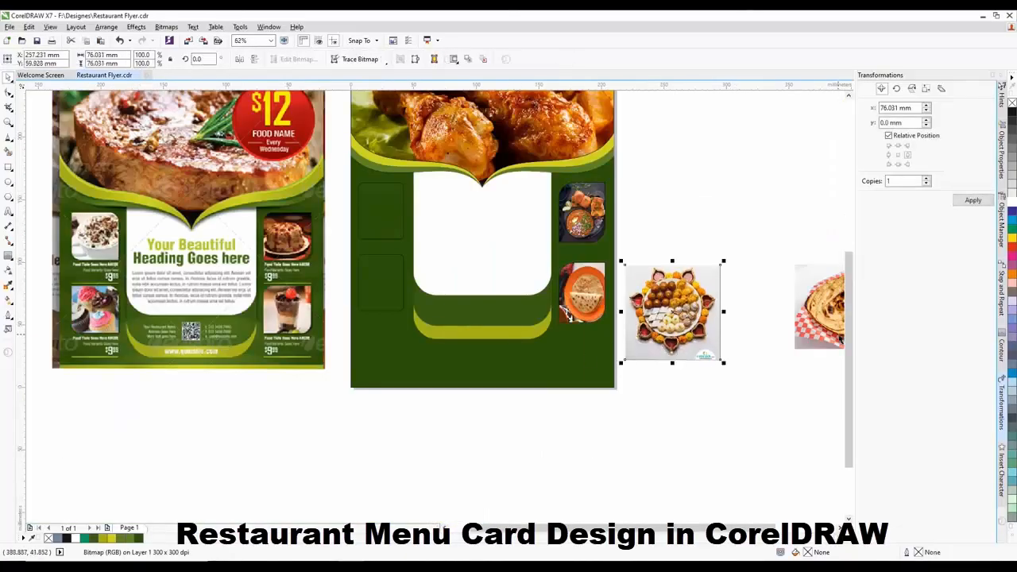
pyautogui.moveTo(830, 305); pyautogui.dragTo(345, 416)
pyautogui.scroll(1, 344, 415)
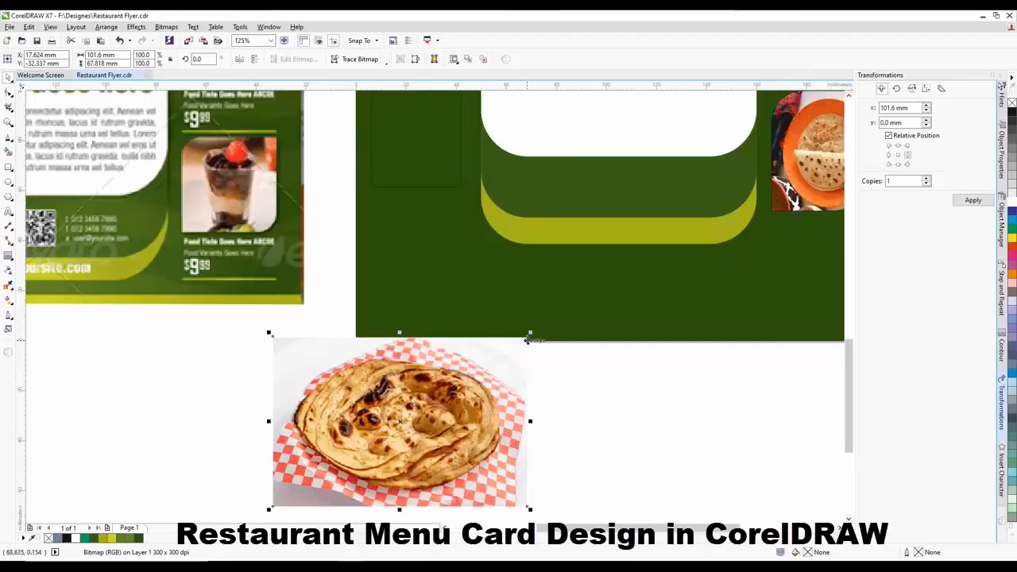
pyautogui.moveTo(530, 334); pyautogui.dragTo(422, 364)
pyautogui.scroll(-1, 422, 374)
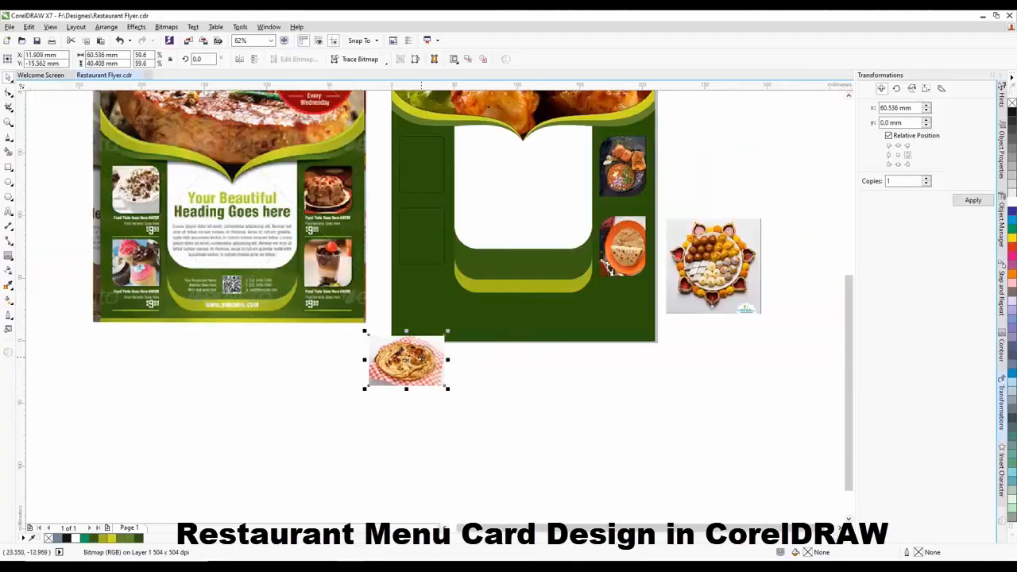
pyautogui.rightClick(422, 359)
pyautogui.click(466, 77)
pyautogui.click(430, 159)
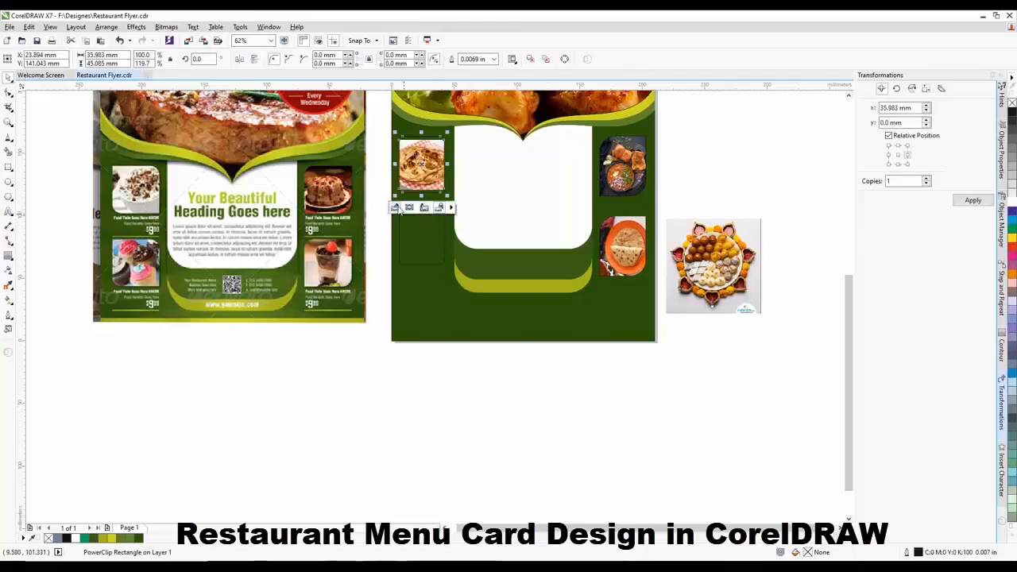
pyautogui.hotkey('ctrl', 'z')
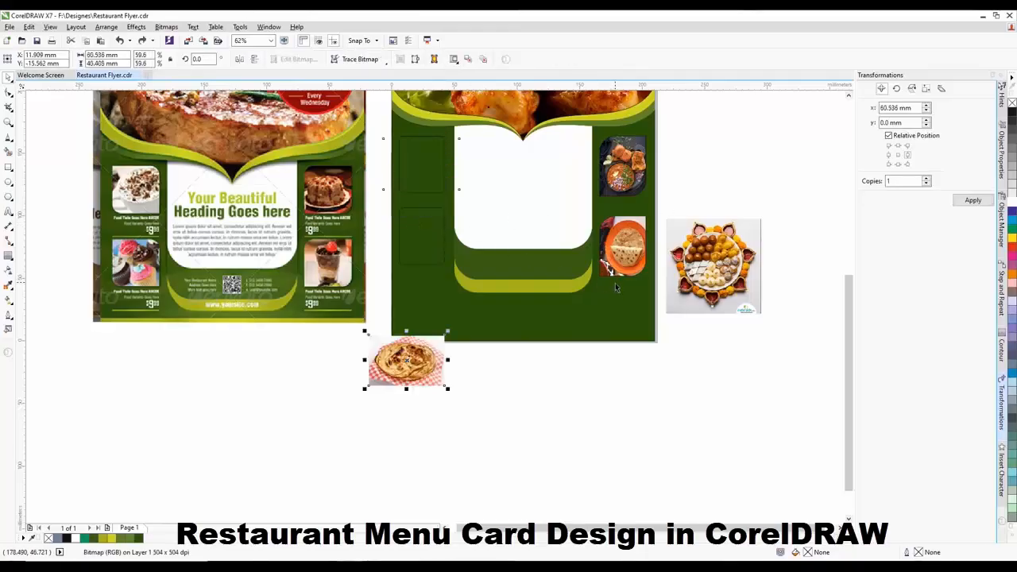
# Delete the two empty frames left of the white panel and copy both photo frames from its right side into their place
pyautogui.click(701, 177)
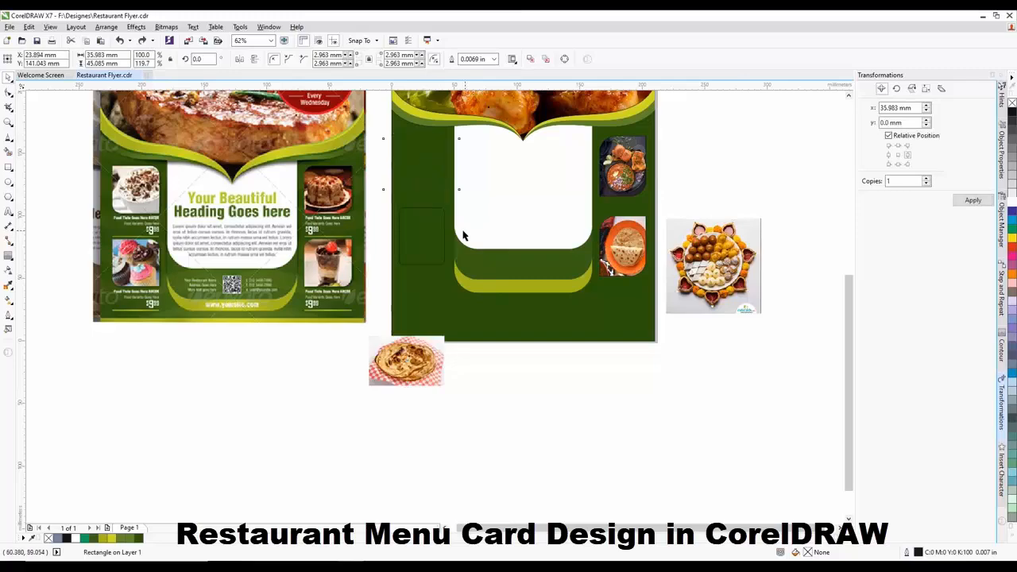
pyautogui.moveTo(673, 132); pyautogui.dragTo(579, 308)
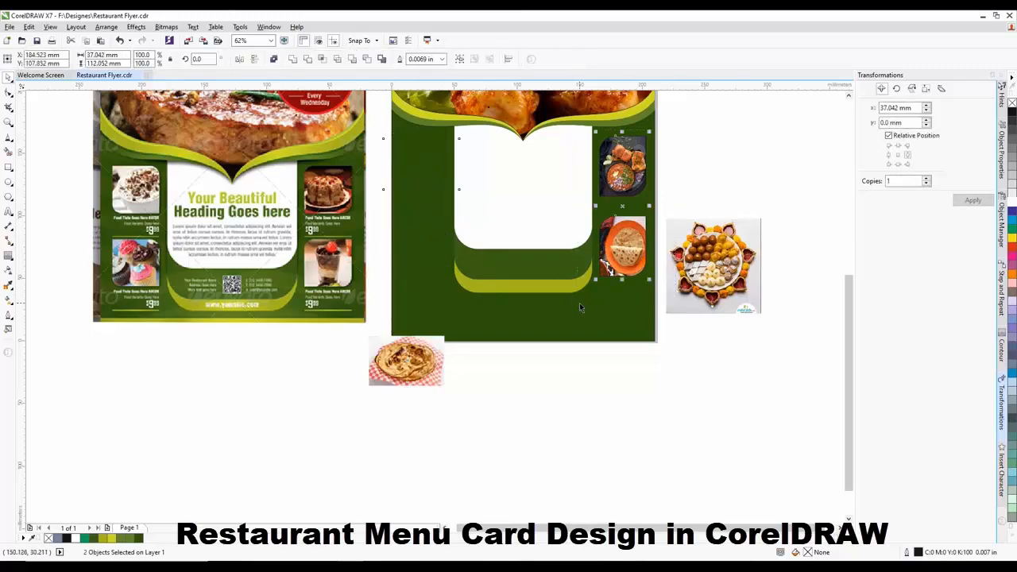
pyautogui.moveTo(619, 188); pyautogui.dragTo(421, 190)
pyautogui.rightClick(420, 189)
# PowerClip the checkered-paper paratha photo inside the upper-left frame and delete the pav bhaji photo from that frame's contents
pyautogui.click(433, 347)
pyautogui.rightClick(424, 362)
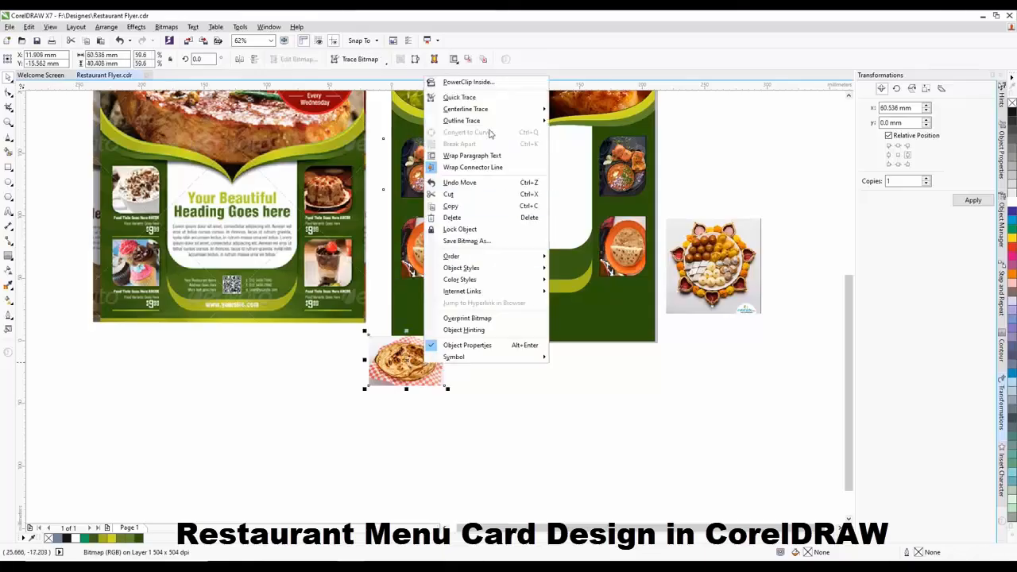
pyautogui.click(468, 85)
pyautogui.click(424, 165)
pyautogui.scroll(2, 424, 165)
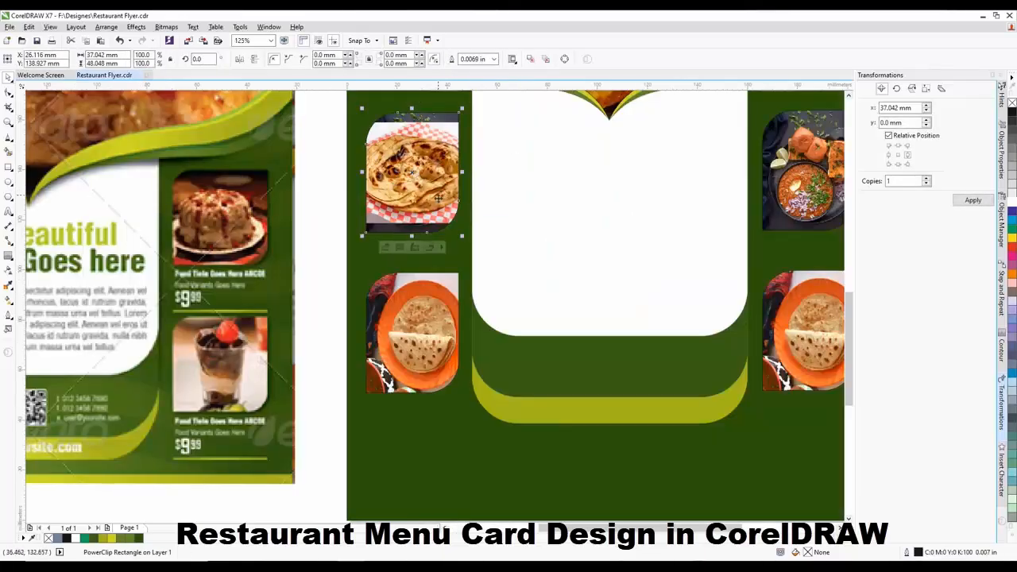
pyautogui.click(386, 245)
pyautogui.press('Delete')
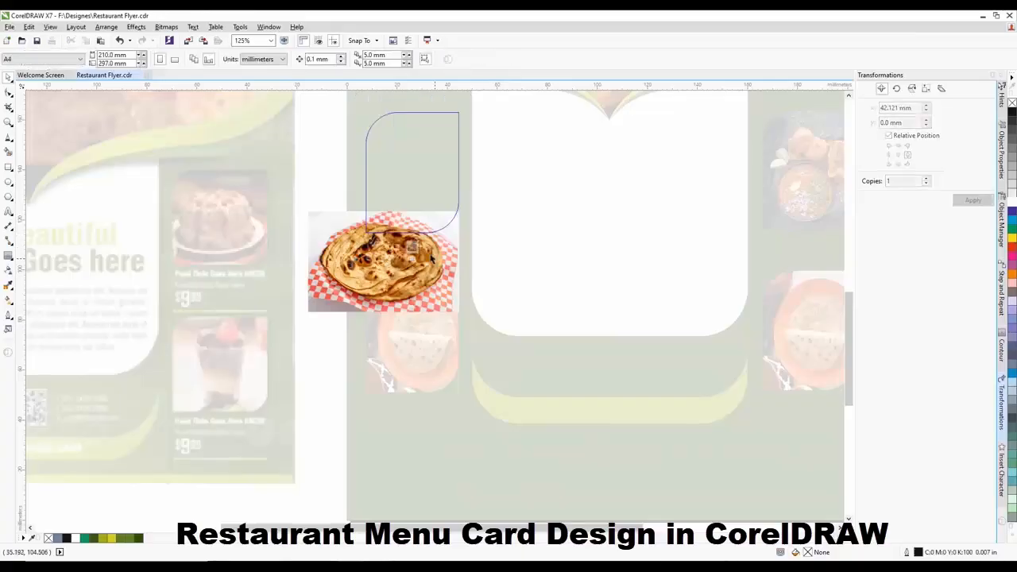
# Try rotating the paratha photo 90 degrees and positioning it to fill the upper-left frame
pyautogui.click(413, 248)
pyautogui.moveTo(433, 275); pyautogui.dragTo(434, 231)
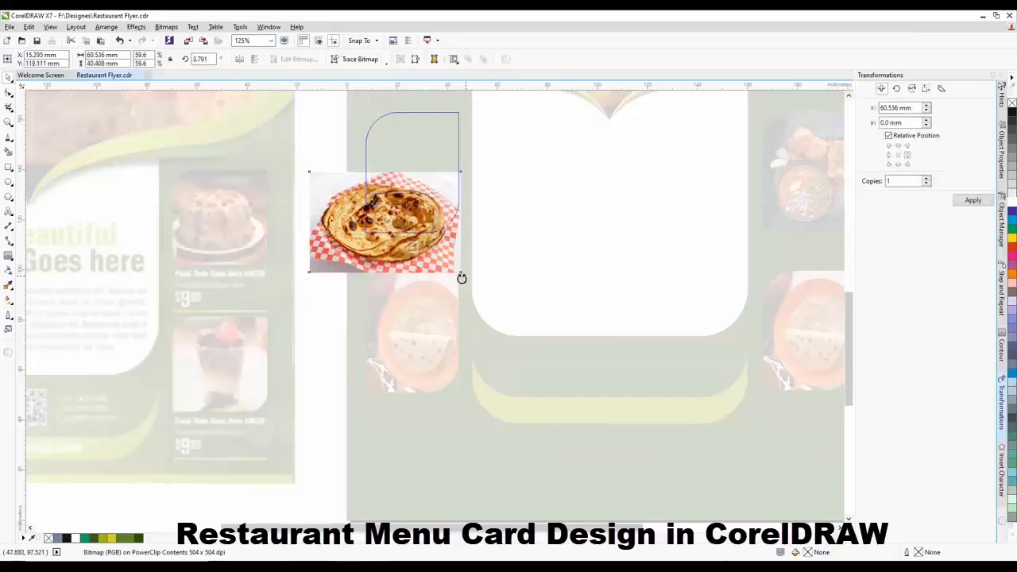
pyautogui.moveTo(461, 277); pyautogui.dragTo(332, 296)
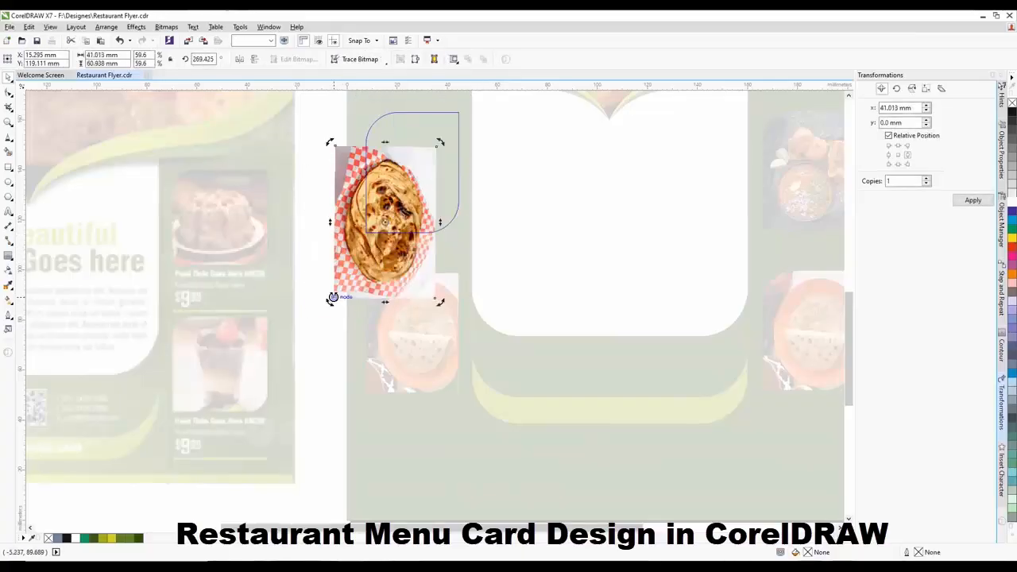
pyautogui.hotkey('ctrl', 'z')
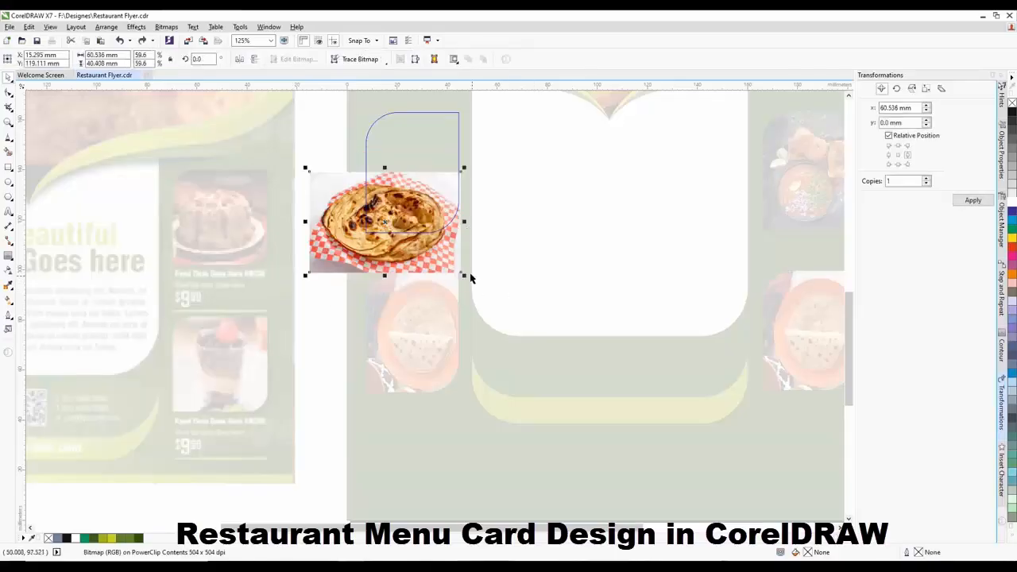
pyautogui.moveTo(429, 199); pyautogui.dragTo(433, 173)
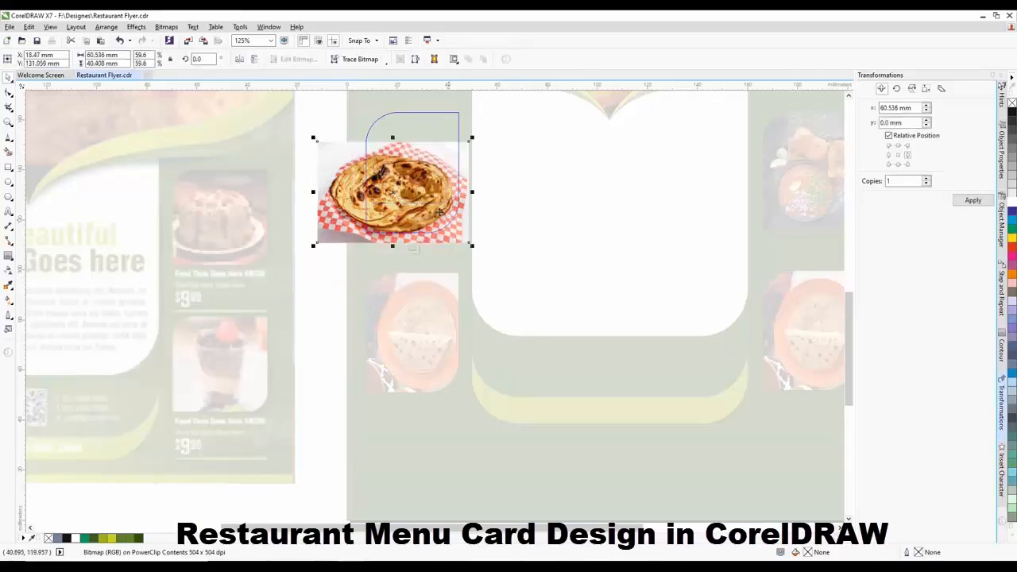
pyautogui.moveTo(208, 60); pyautogui.dragTo(169, 59)
pyautogui.write('9')
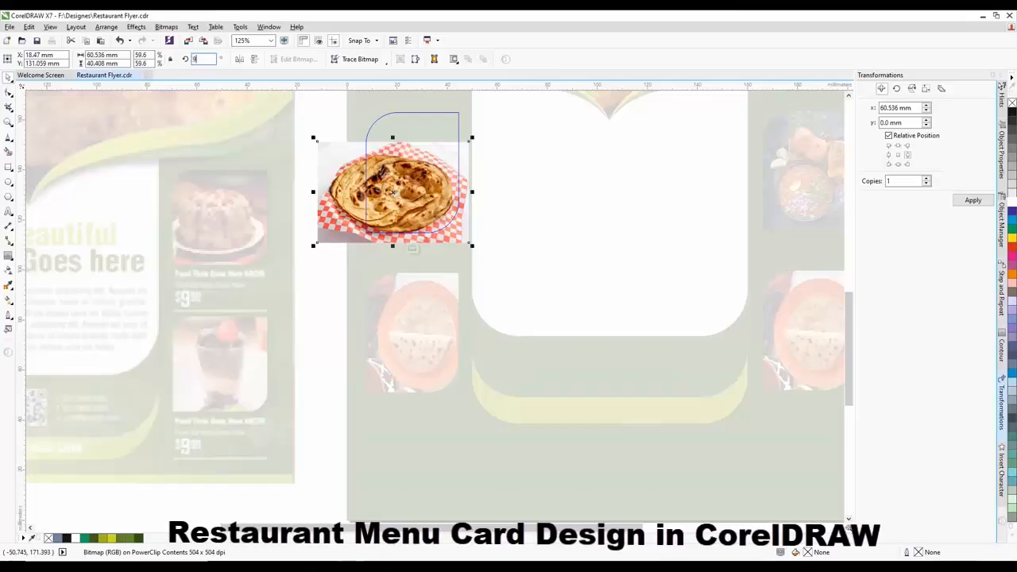
pyautogui.write('0')
pyautogui.press('Return')
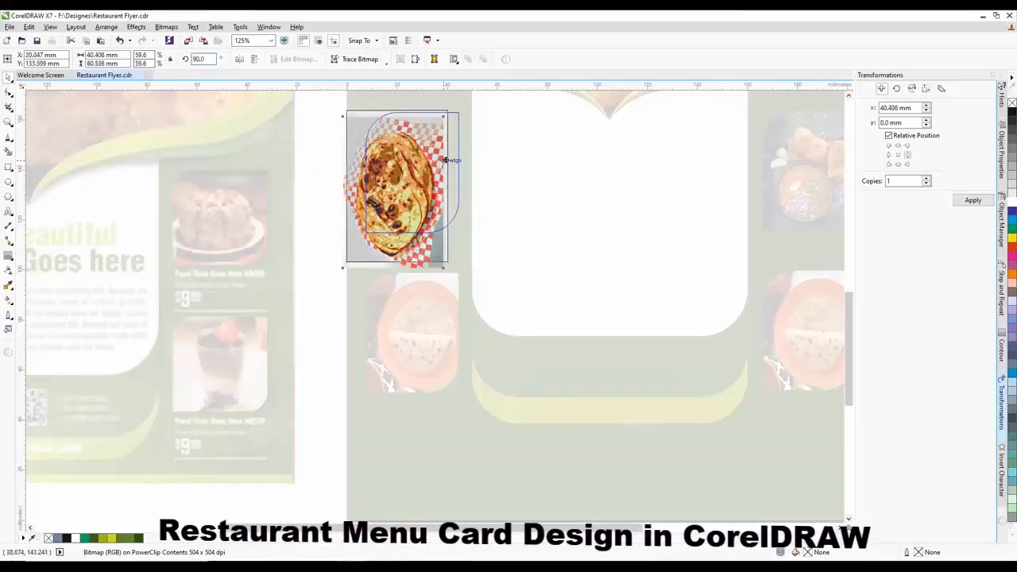
pyautogui.moveTo(462, 249); pyautogui.dragTo(427, 249)
pyautogui.scroll(-2, 453, 254)
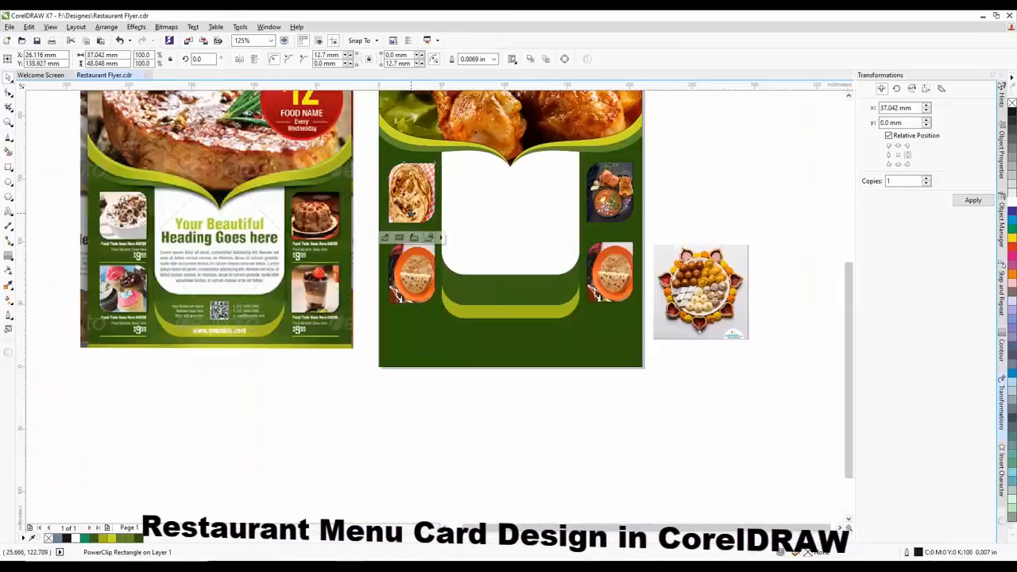
# Undo the rotation and repositioning of the paratha photo inside the upper-left frame
pyautogui.hotkey('ctrl', 'z')
pyautogui.hotkey('ctrl', 'z')
pyautogui.hotkey('ctrl', 'z')
pyautogui.hotkey('ctrl', 'z')
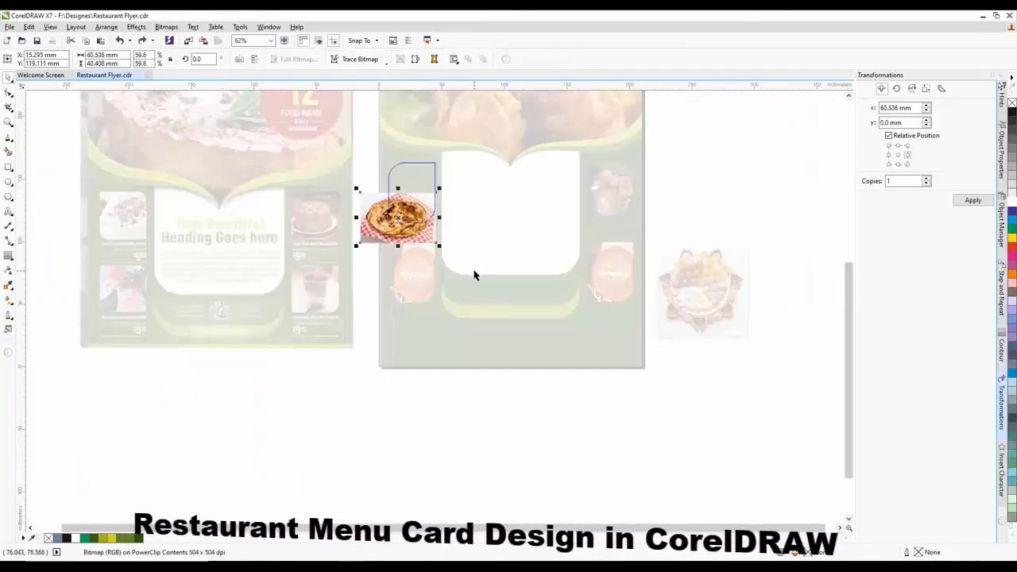
pyautogui.hotkey('ctrl', 'z')
pyautogui.hotkey('ctrl', 'z')
pyautogui.hotkey('ctrl', 'z')
pyautogui.hotkey('ctrl', 'z')
# Resize the unrotated paratha photo to about 69 mm by 55 mm, position it over the upper-left frame and finish editing the contents
pyautogui.scroll(2, 448, 230)
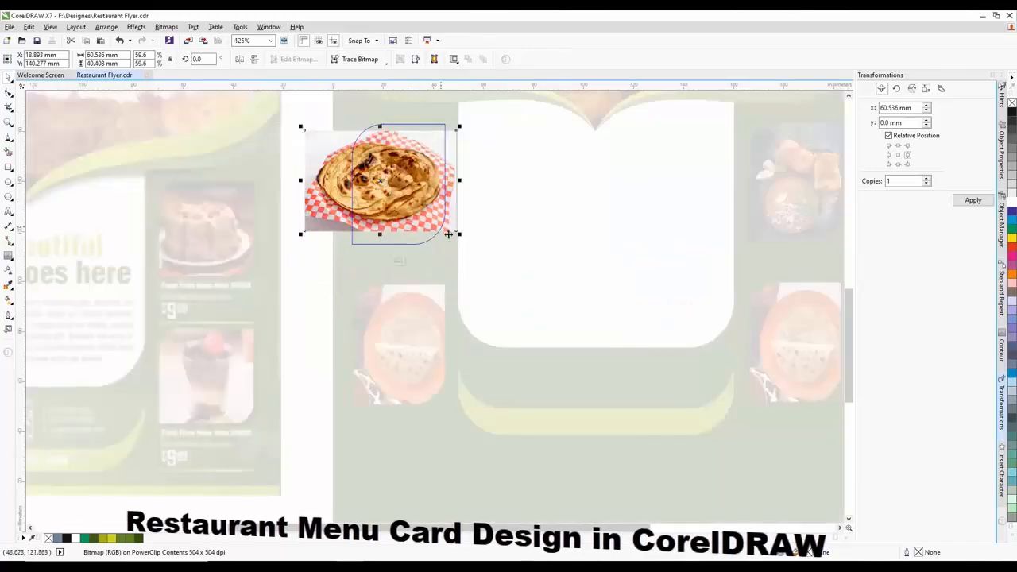
pyautogui.moveTo(460, 235); pyautogui.dragTo(537, 287)
pyautogui.moveTo(517, 238); pyautogui.dragTo(472, 193)
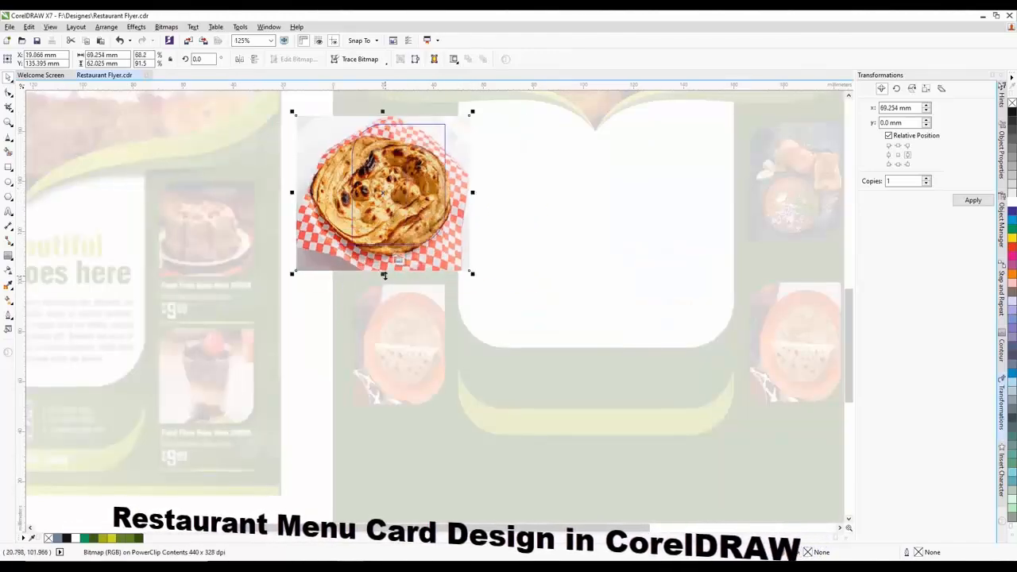
pyautogui.moveTo(384, 275); pyautogui.dragTo(402, 260)
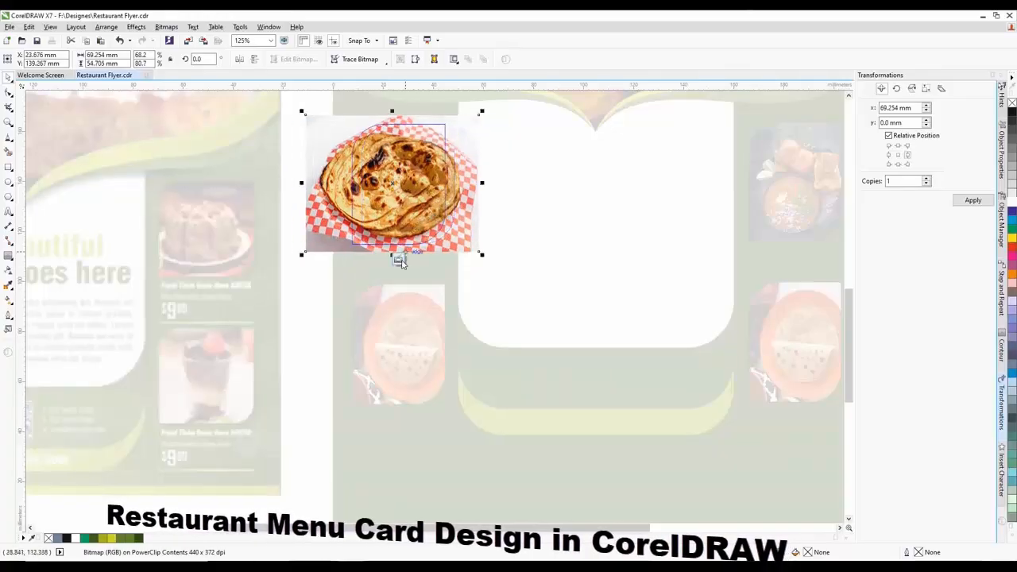
pyautogui.click(401, 261)
# Extract the orange-plate photo from the lower-left frame, move it off the frame and delete it
pyautogui.scroll(-1, 393, 222)
pyautogui.click(410, 289)
pyautogui.scroll(1, 416, 277)
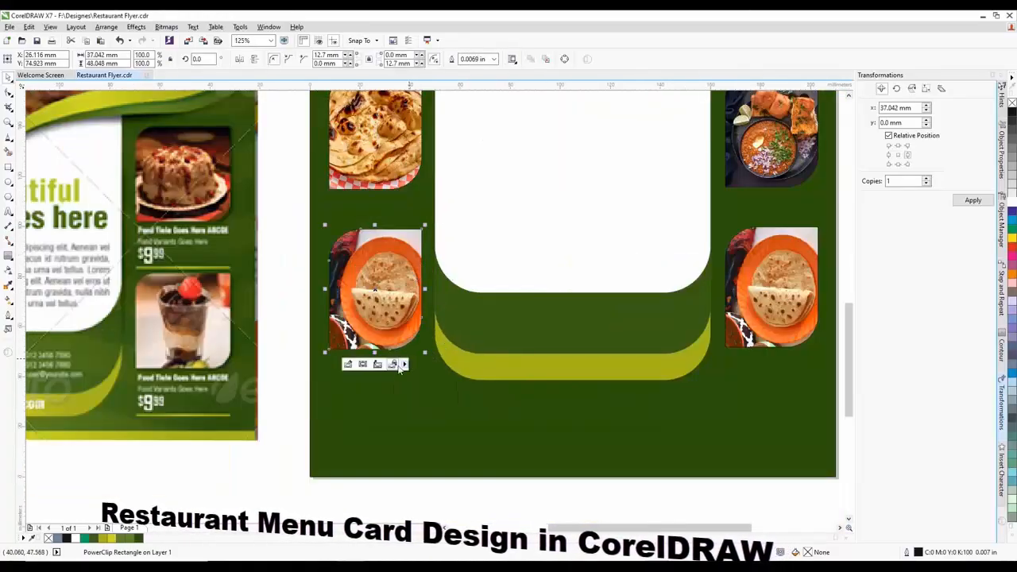
pyautogui.click(378, 364)
pyautogui.scroll(-1, 393, 280)
pyautogui.moveTo(391, 298); pyautogui.dragTo(501, 396)
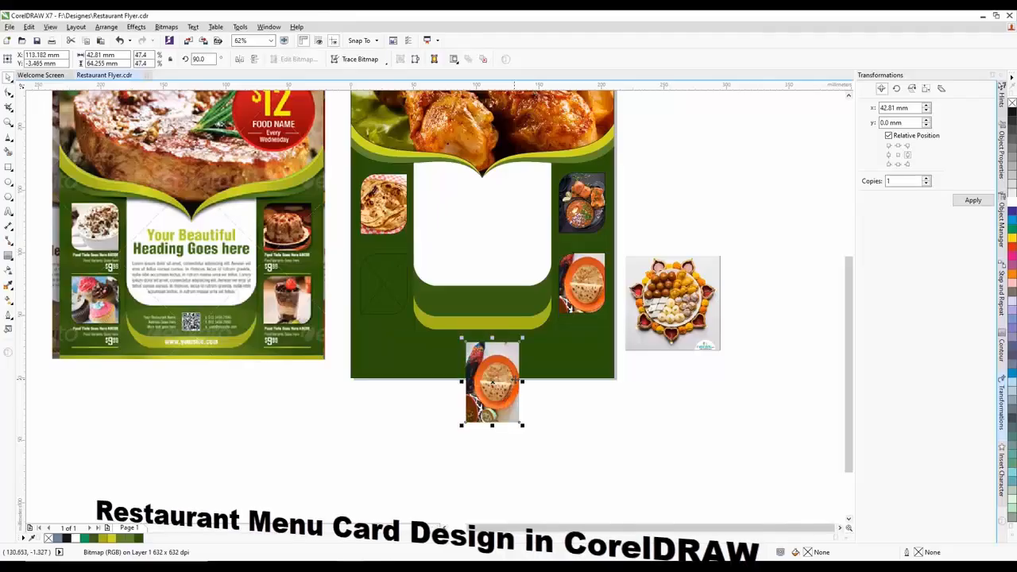
pyautogui.press('Delete')
# Bring the paneer-sandwich photo from the Designes folder into the drawing, just below the flyer page's lower-left corner
pyautogui.click(982, 17)
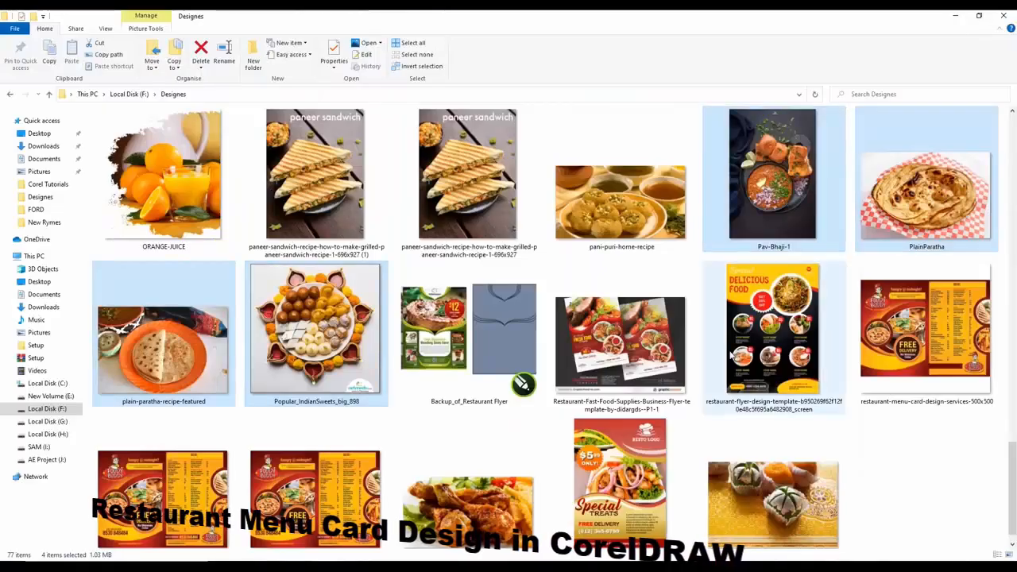
pyautogui.scroll(2, 564, 439)
pyautogui.scroll(10, 565, 440)
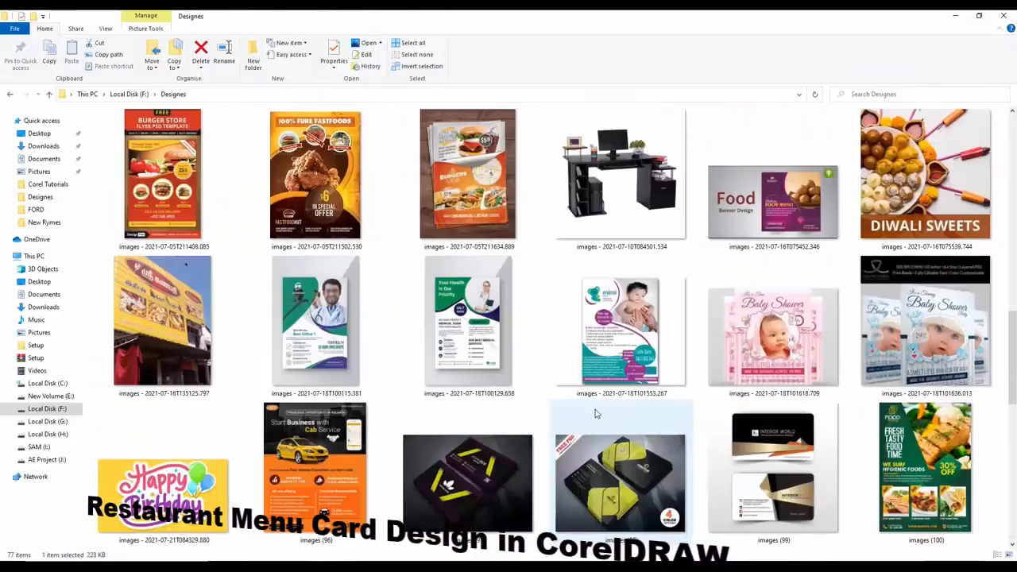
pyautogui.scroll(-15, 573, 294)
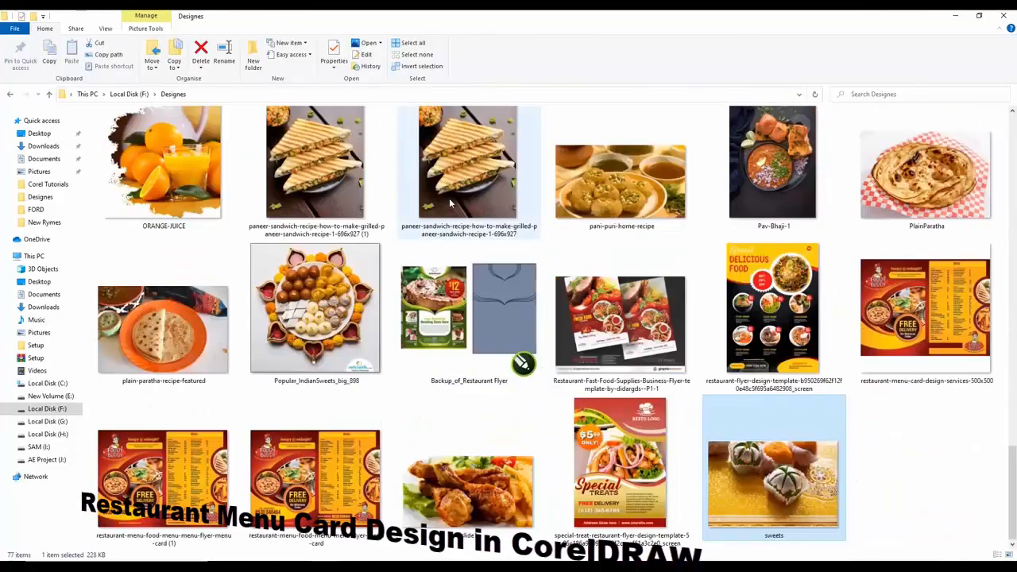
pyautogui.moveTo(449, 204); pyautogui.dragTo(451, 558)
pyautogui.moveTo(352, 556); pyautogui.dragTo(367, 457)
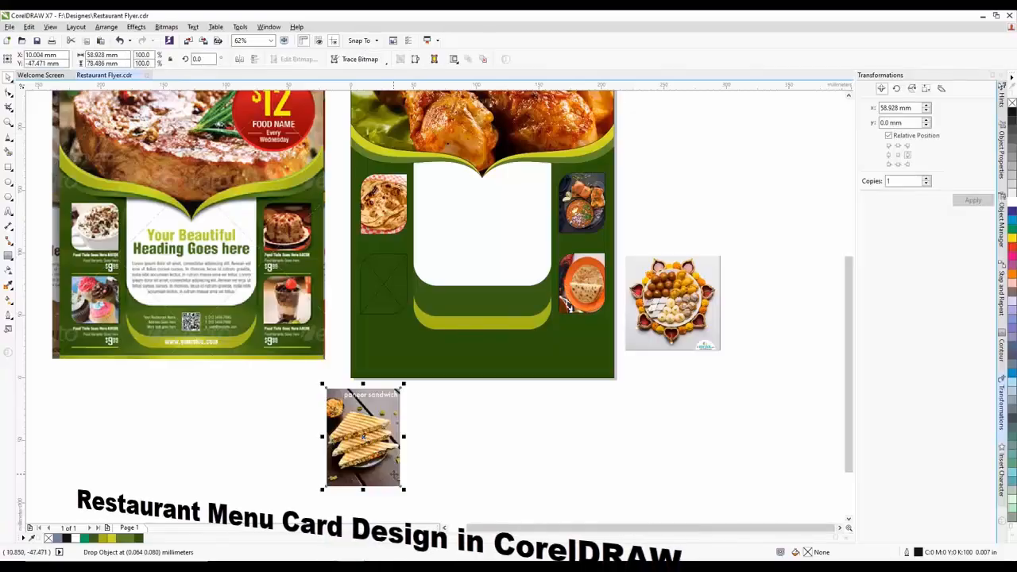
# Scale the paneer-sandwich photo to about 42 mm by 55 mm and PowerClip it inside the empty lower-left frame
pyautogui.moveTo(403, 388); pyautogui.dragTo(383, 414)
pyautogui.rightClick(358, 465)
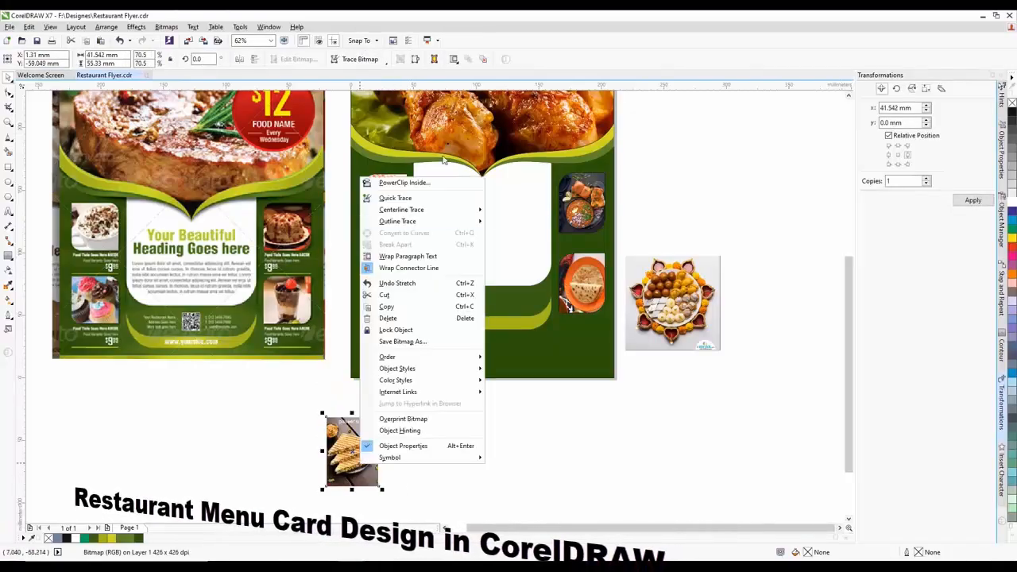
pyautogui.click(414, 183)
pyautogui.click(401, 248)
# Edit the lower-left frame's contents, enlarge the sandwich photo to about 49 mm by 65 mm over the frame and finish editing
pyautogui.scroll(2, 401, 274)
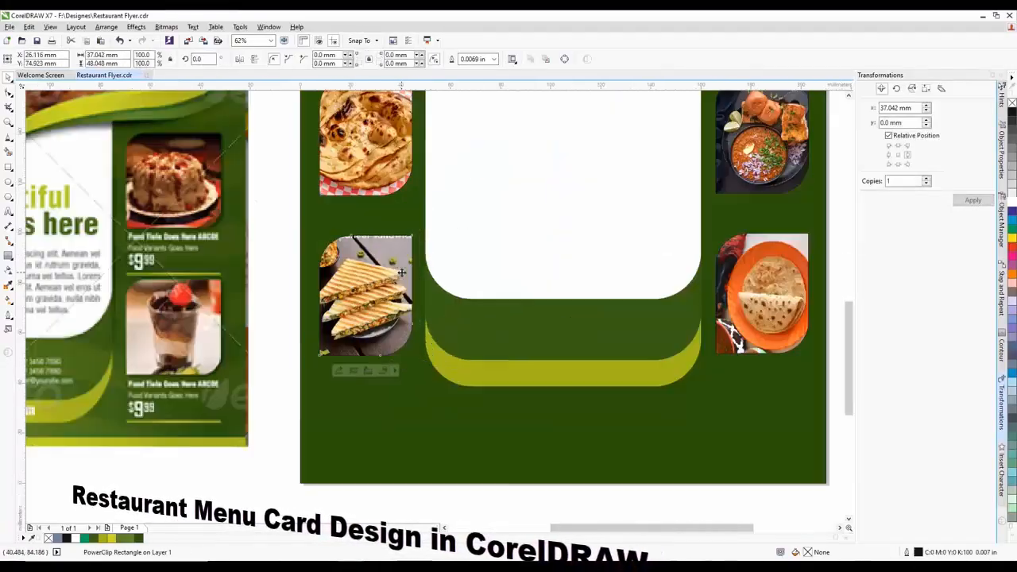
pyautogui.click(339, 371)
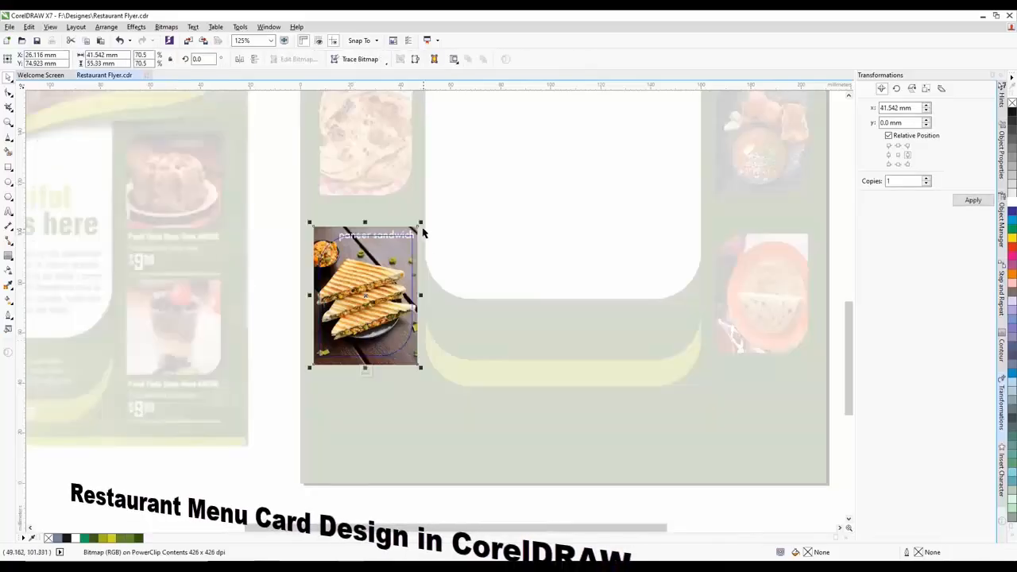
pyautogui.moveTo(423, 230); pyautogui.dragTo(440, 201)
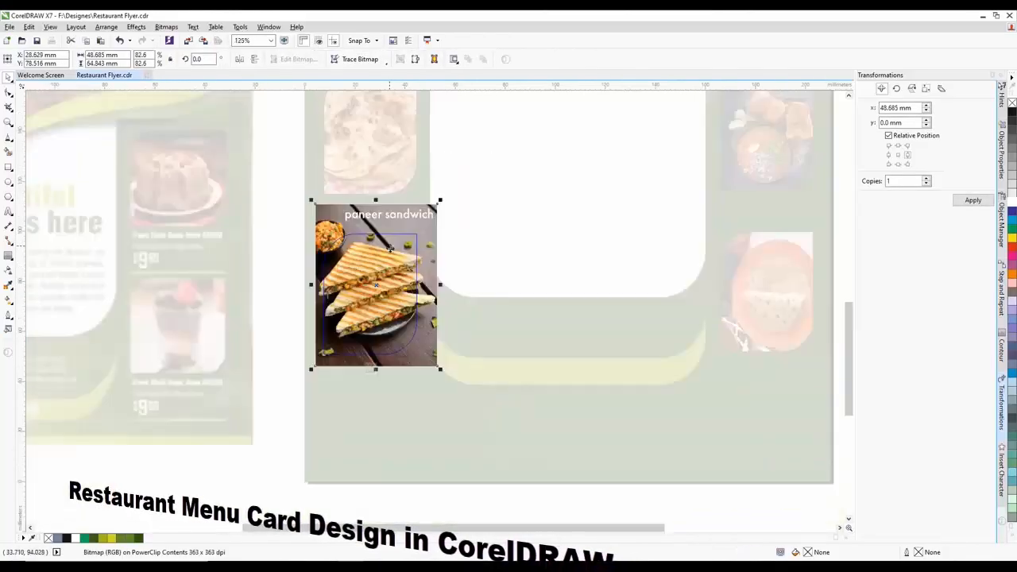
pyautogui.click(370, 369)
pyautogui.scroll(-1, 501, 264)
pyautogui.click(537, 408)
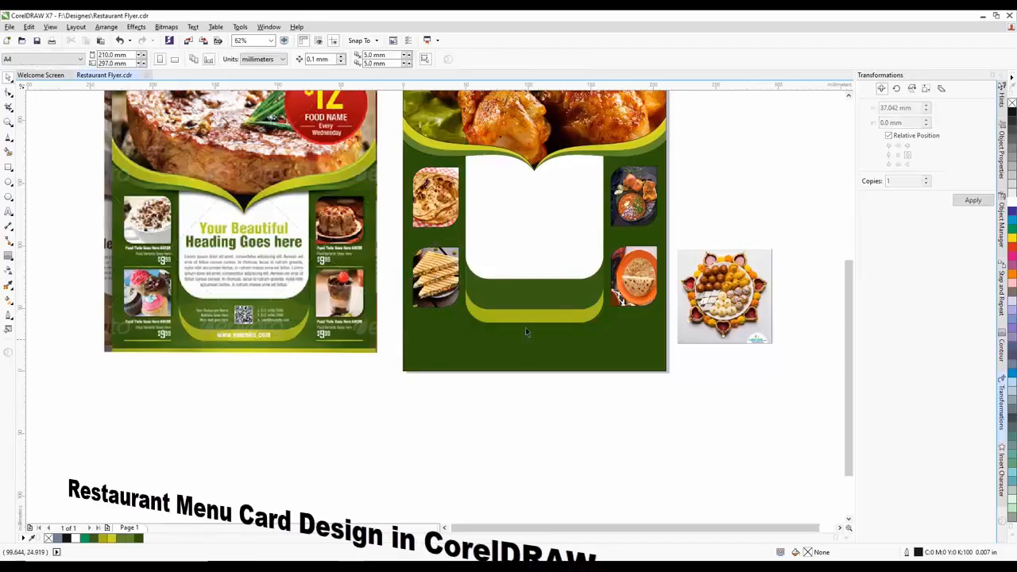
pyautogui.scroll(-1, 525, 316)
pyautogui.scroll(1, 526, 278)
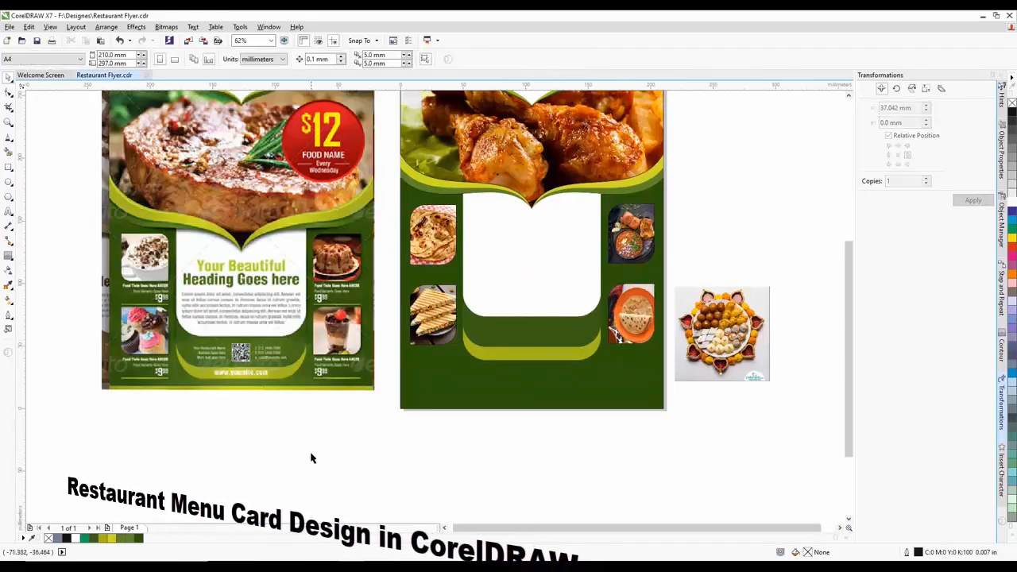
# Draw a rectangle 210 mm wide and about 6 mm high along the page's bottom edge and fill it with yellow-green #CFD922
pyautogui.click(9, 167)
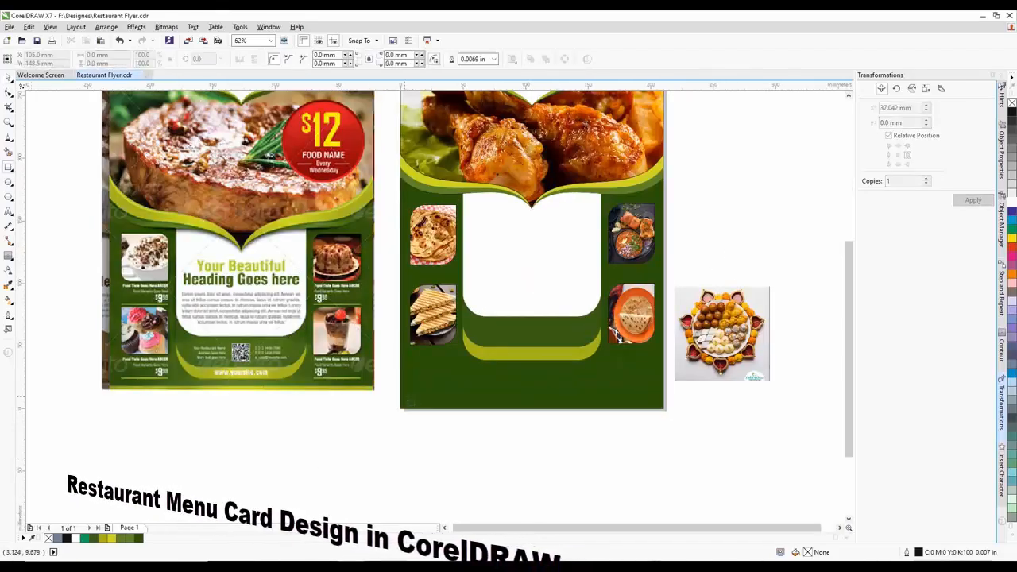
pyautogui.moveTo(402, 396); pyautogui.dragTo(670, 409)
pyautogui.scroll(4, 518, 421)
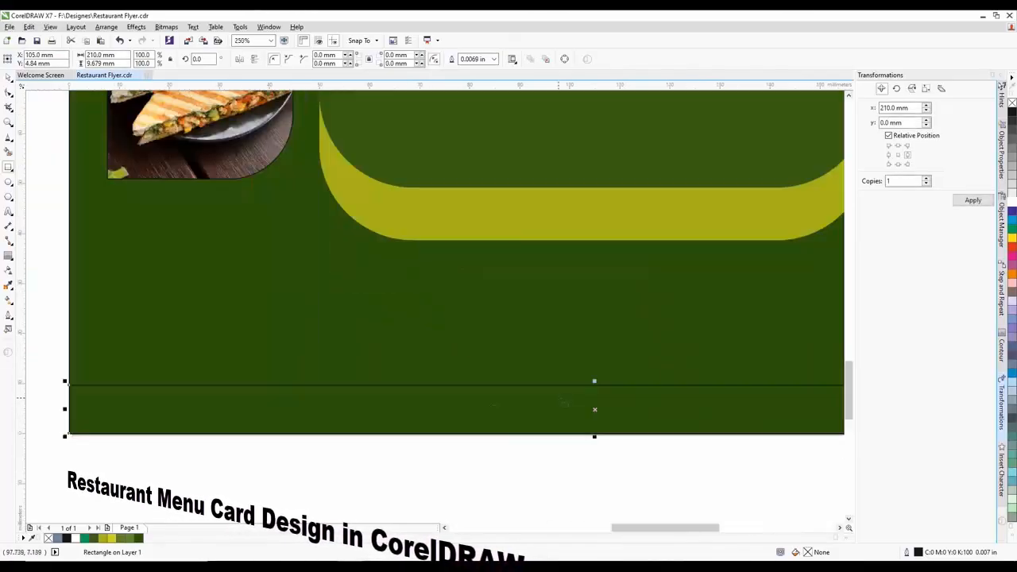
pyautogui.moveTo(594, 382); pyautogui.dragTo(595, 402)
pyautogui.scroll(-2, 502, 363)
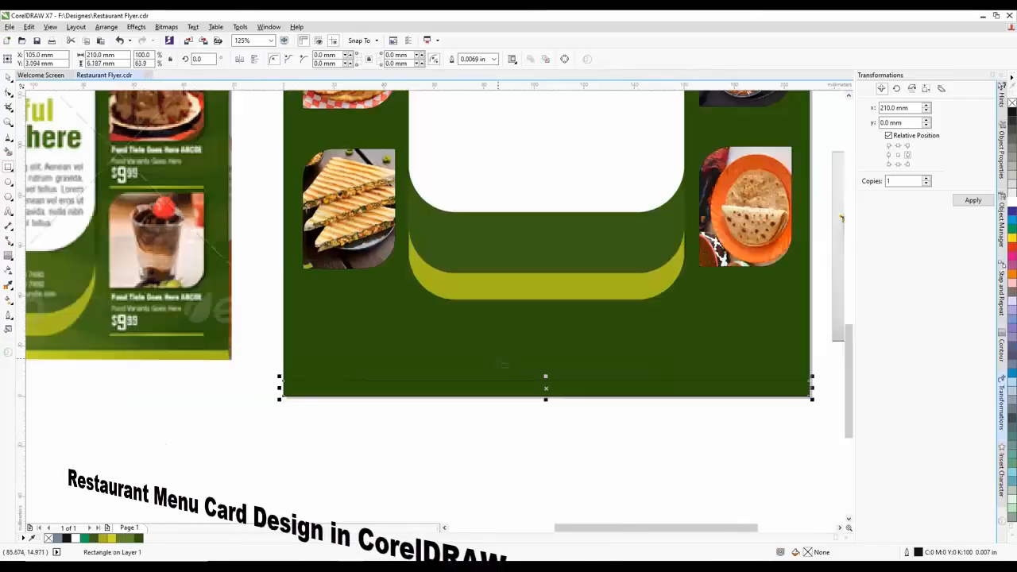
pyautogui.click(116, 539)
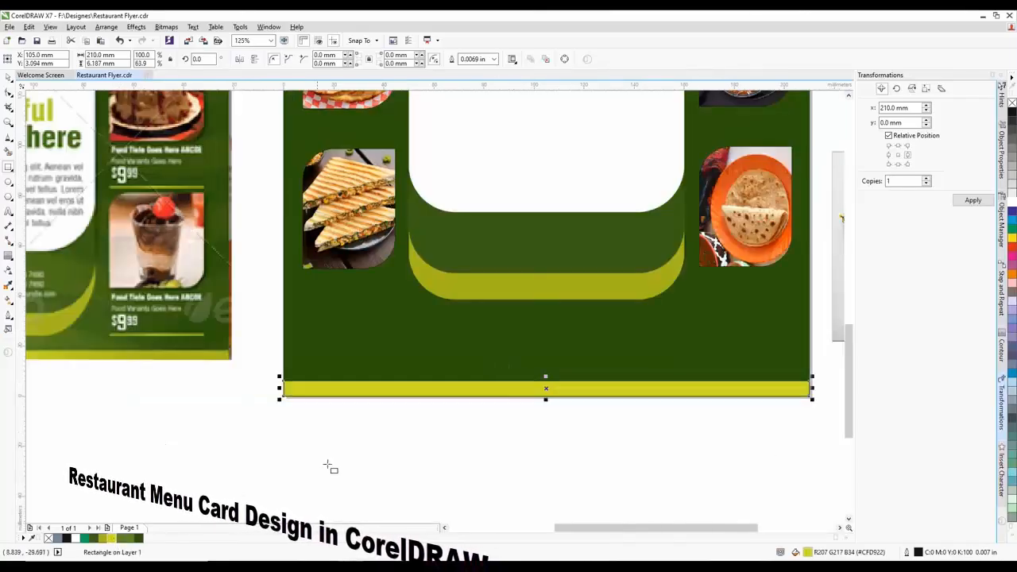
pyautogui.click(237, 373)
pyautogui.scroll(-2, 418, 347)
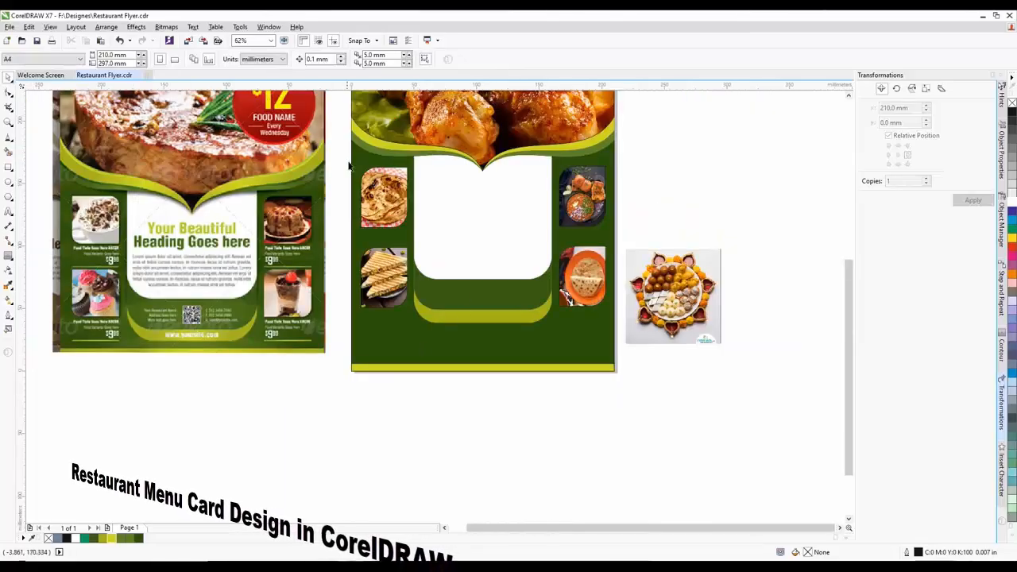
# Set the outline width to None for the four photo frames and the central panel shapes together
pyautogui.moveTo(348, 163); pyautogui.dragTo(628, 329)
pyautogui.press('F12')
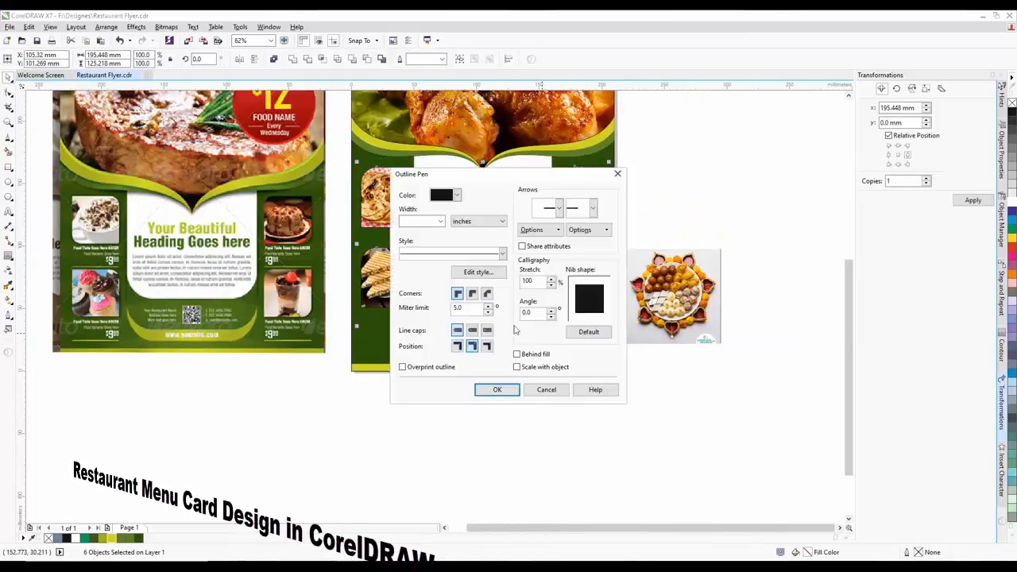
pyautogui.click(440, 220)
pyautogui.click(413, 232)
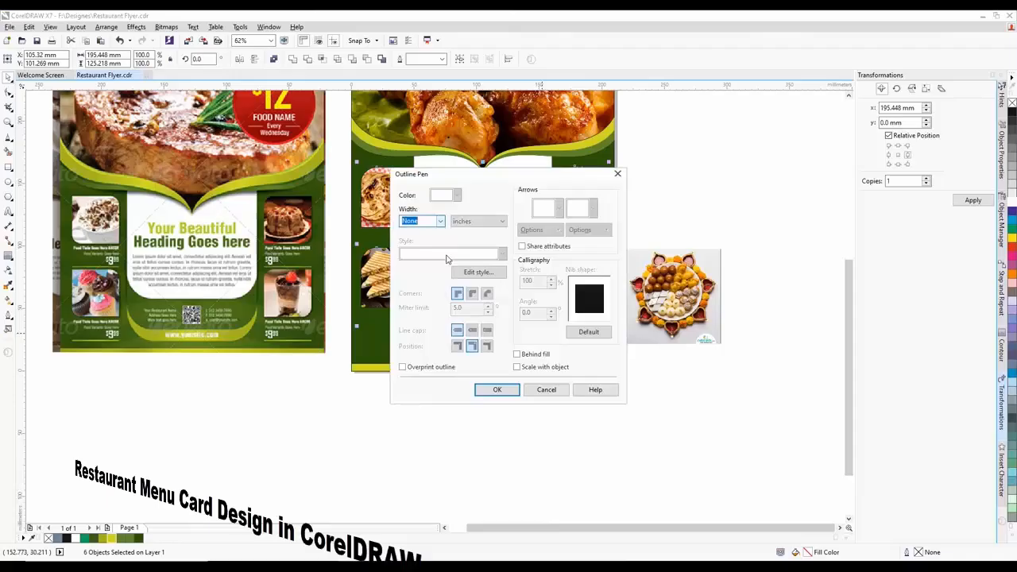
pyautogui.click(496, 389)
# Delete the spare Indian sweets photo beside the flyer page
pyautogui.click(670, 309)
pyautogui.press('Delete')
pyautogui.scroll(-2, 389, 267)
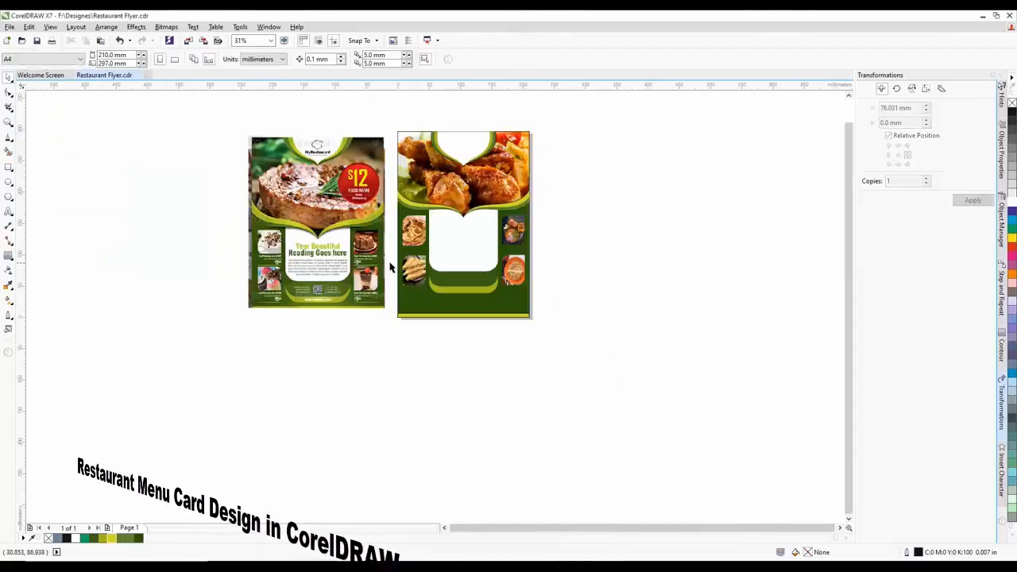
pyautogui.scroll(2, 358, 310)
pyautogui.scroll(2, 690, 242)
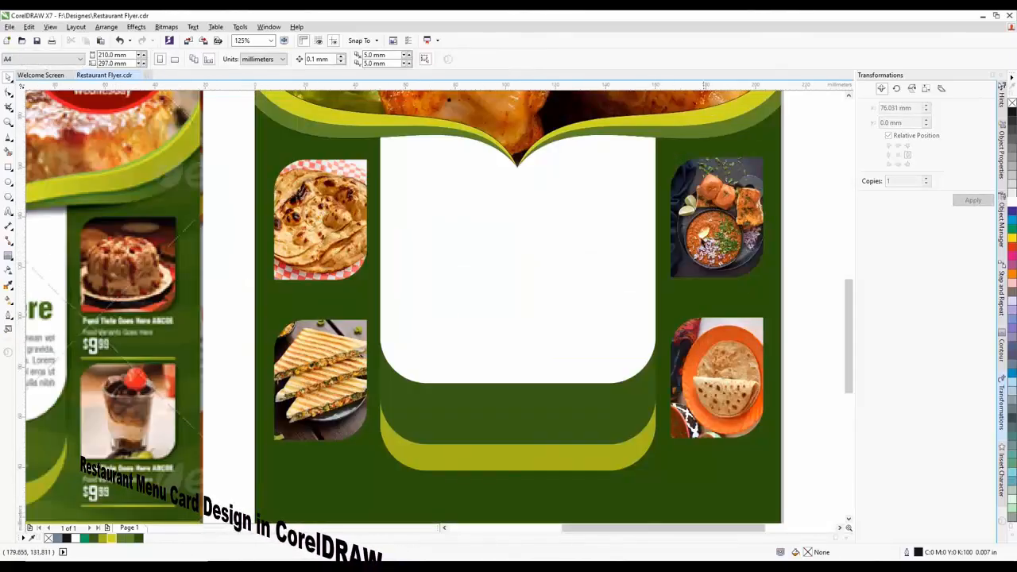
pyautogui.scroll(-2, 640, 221)
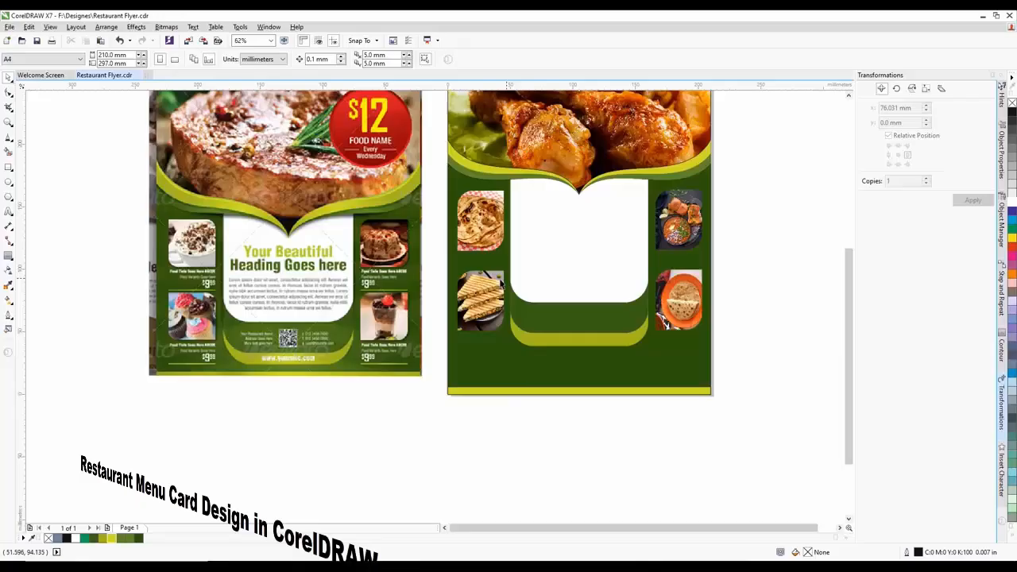
# Add the two-line artistic text "YOUR BEAUTIFUL / HEADING GOES HERE" in the empty area below the reference flyer
pyautogui.click(8, 211)
pyautogui.click(253, 401)
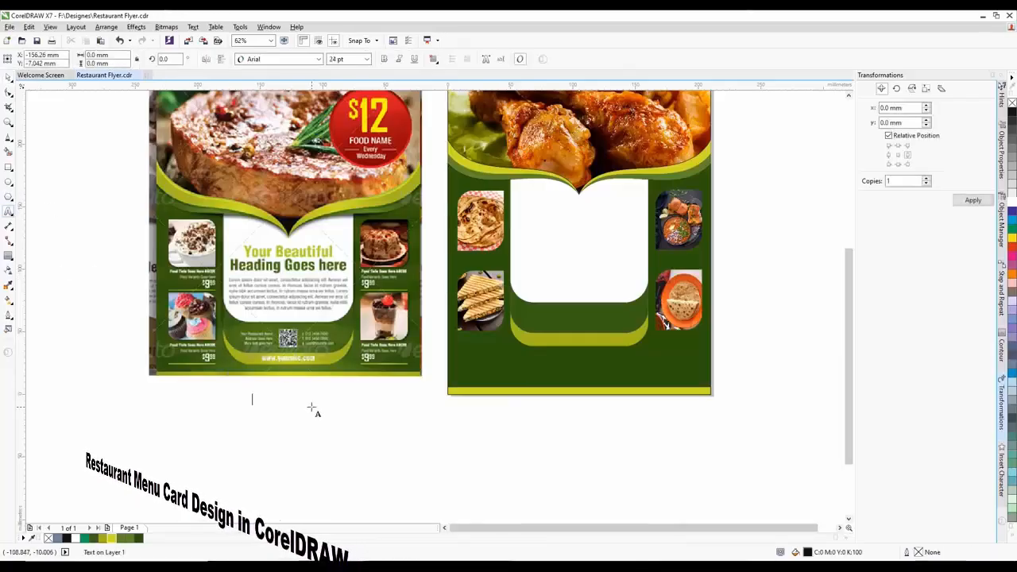
pyautogui.write('YOU')
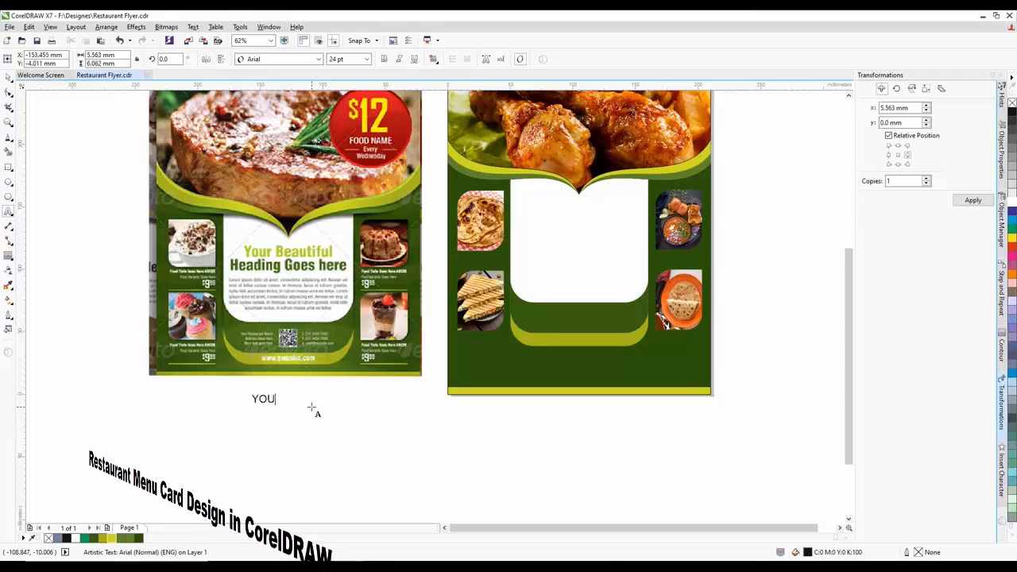
pyautogui.write('R ')
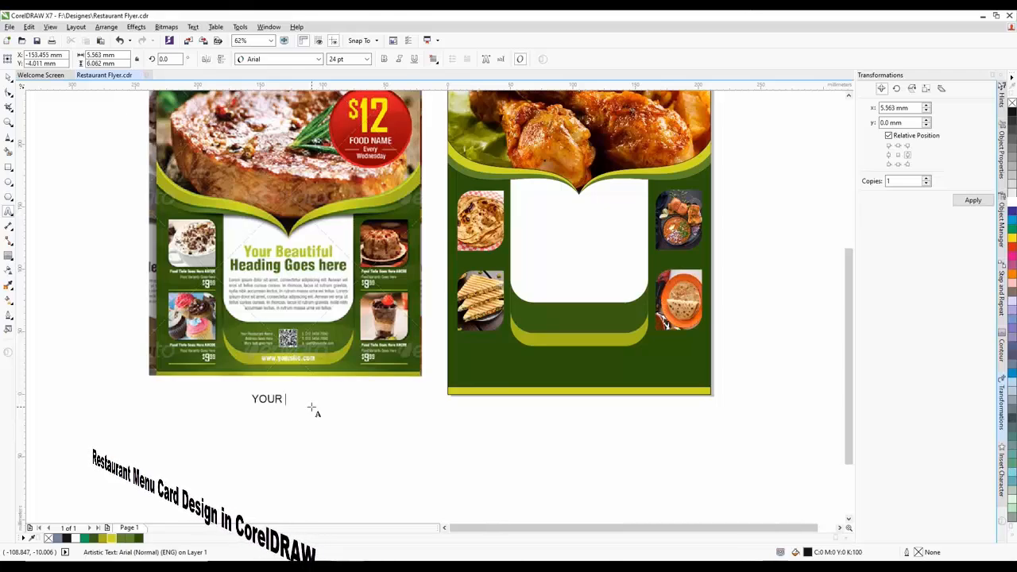
pyautogui.write('BEA')
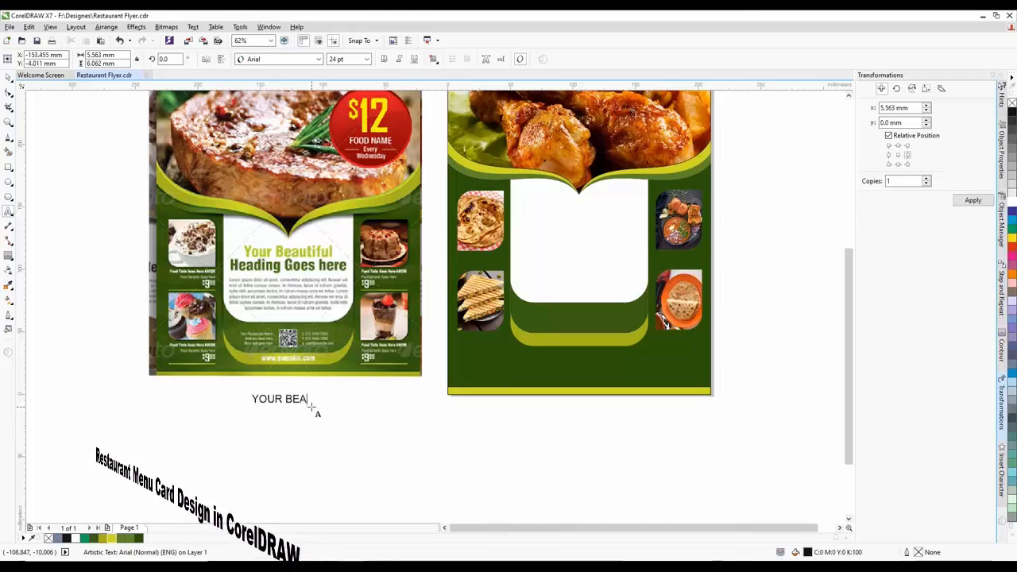
pyautogui.write('UTIFUL')
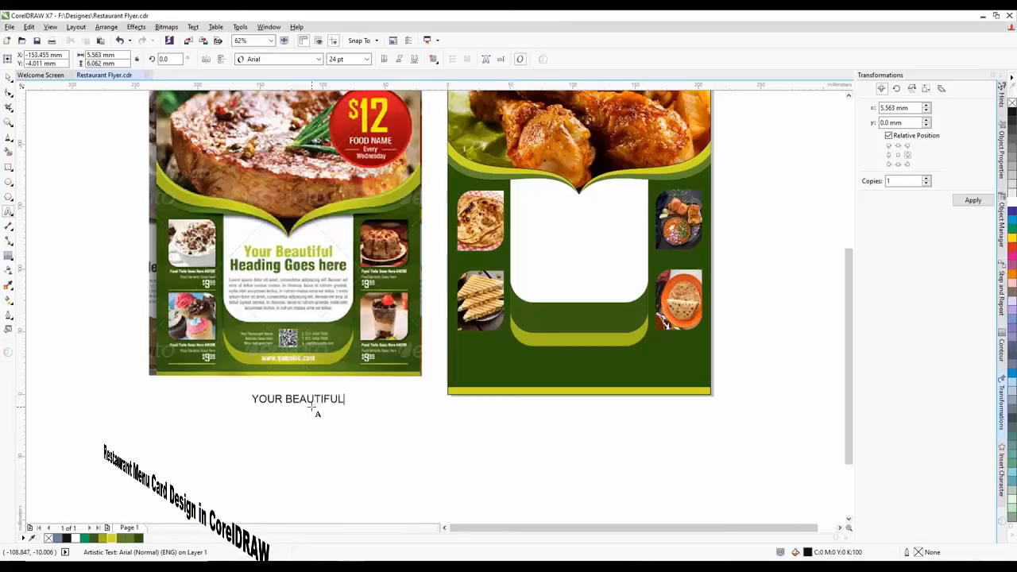
pyautogui.write('HE')
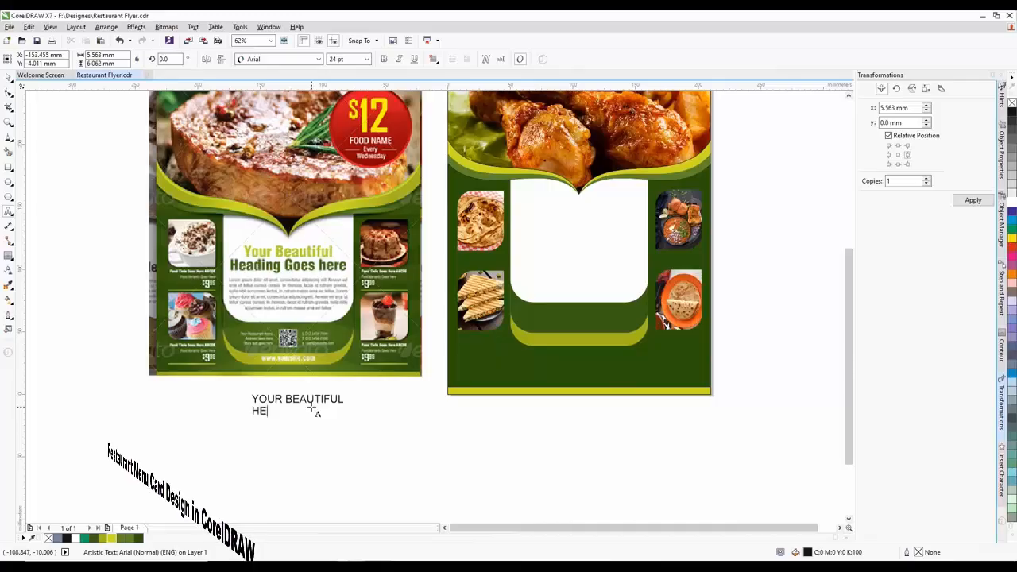
pyautogui.write('ADING GOES HERE')
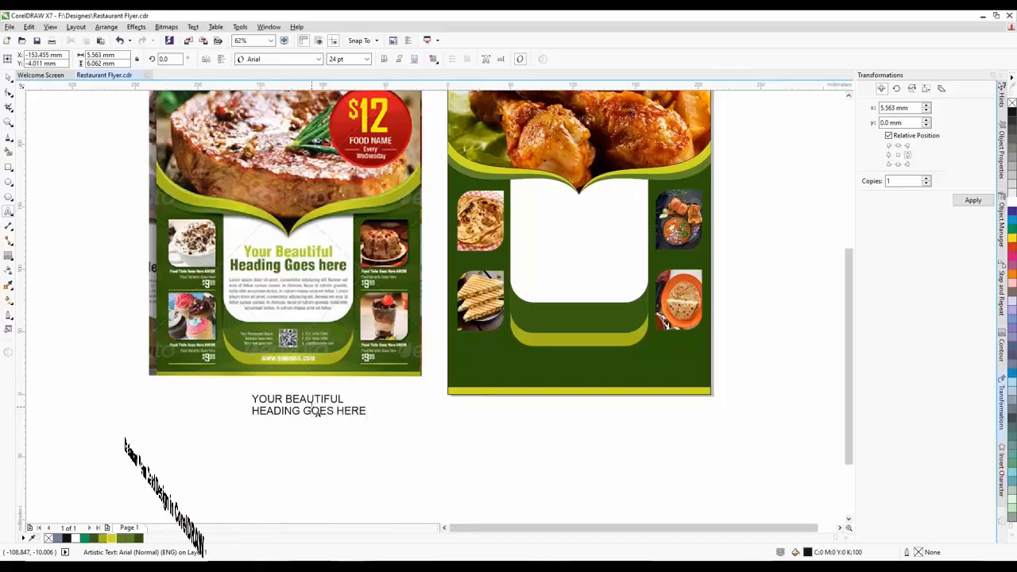
# Change the whole heading text to the Helvetica LT CondensedBlack font
pyautogui.hotkey('ctrl', 'a')
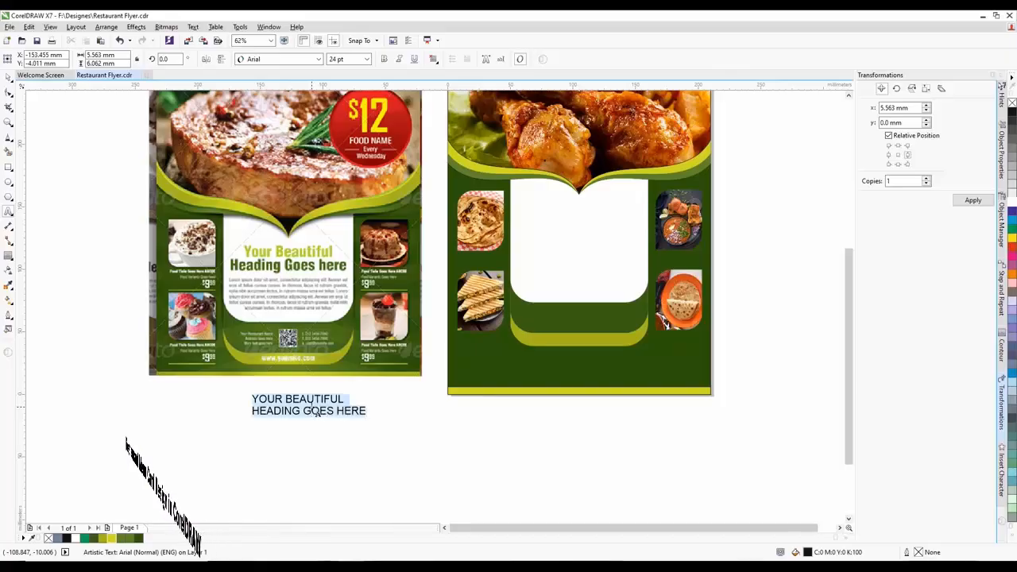
pyautogui.click(278, 58)
pyautogui.click(300, 98)
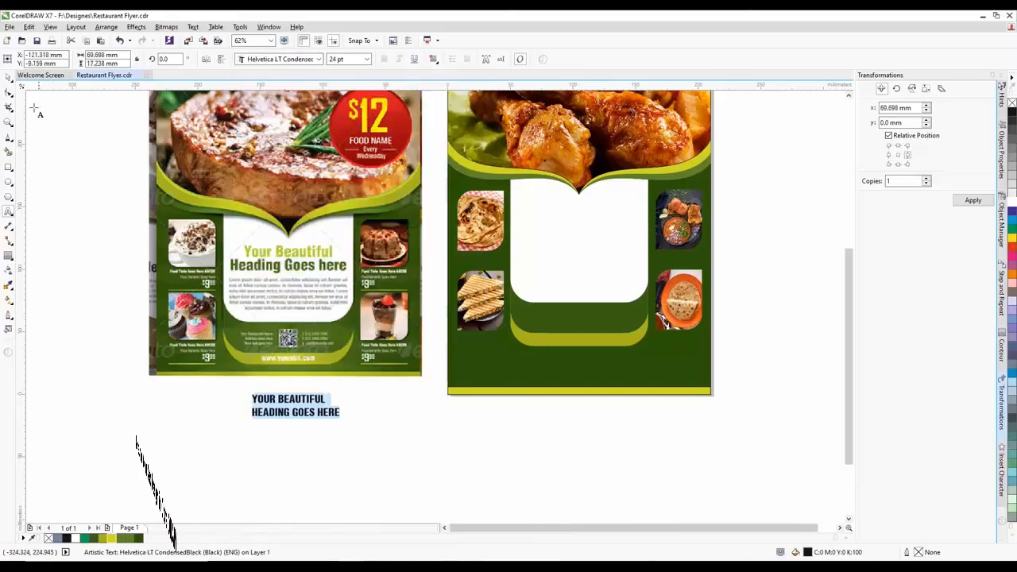
pyautogui.click(9, 76)
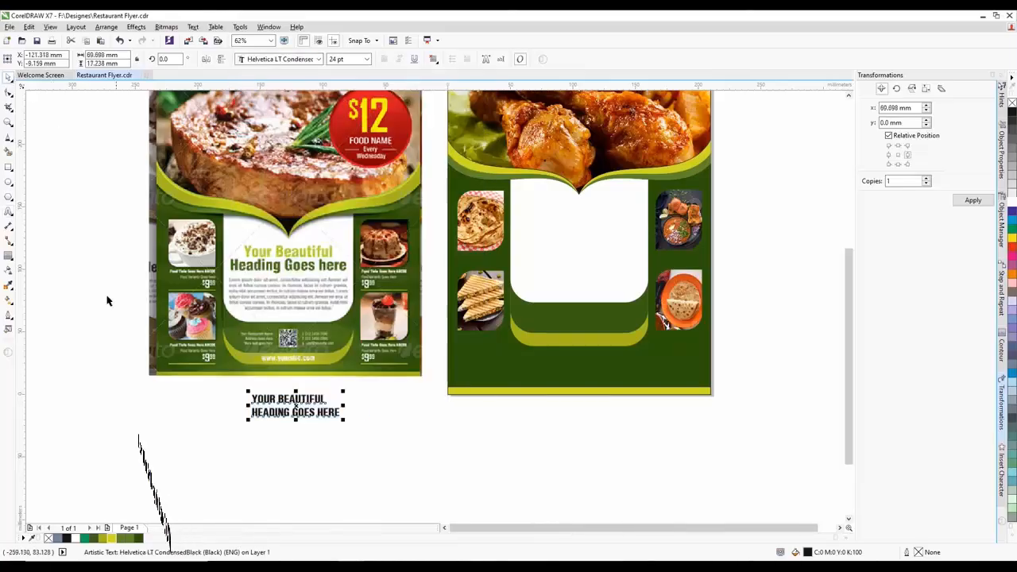
# Convert the whole heading text to Title Case
pyautogui.click(8, 212)
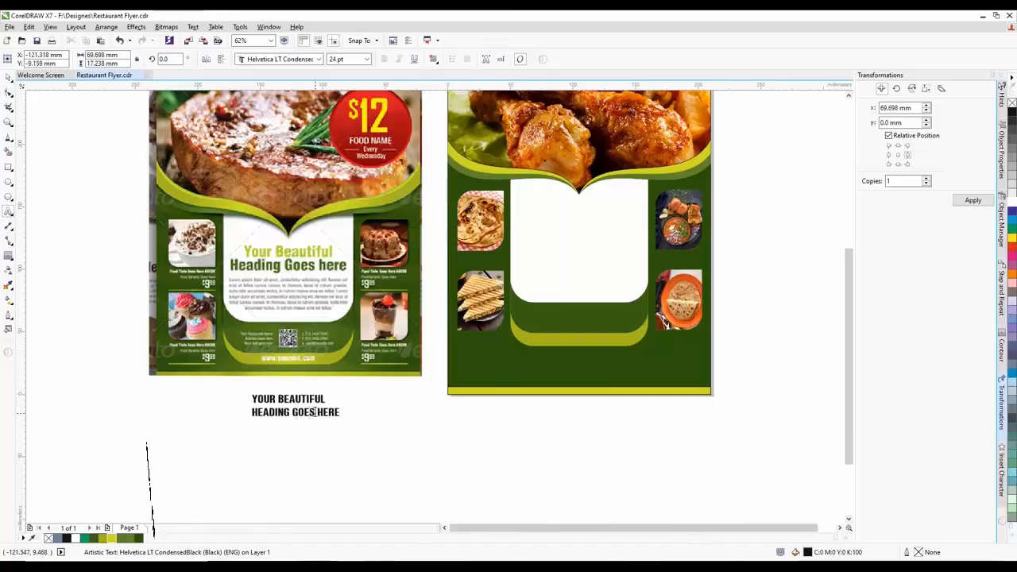
pyautogui.hotkey('ctrl', 'a')
pyautogui.hotkey('shift', 'F3')
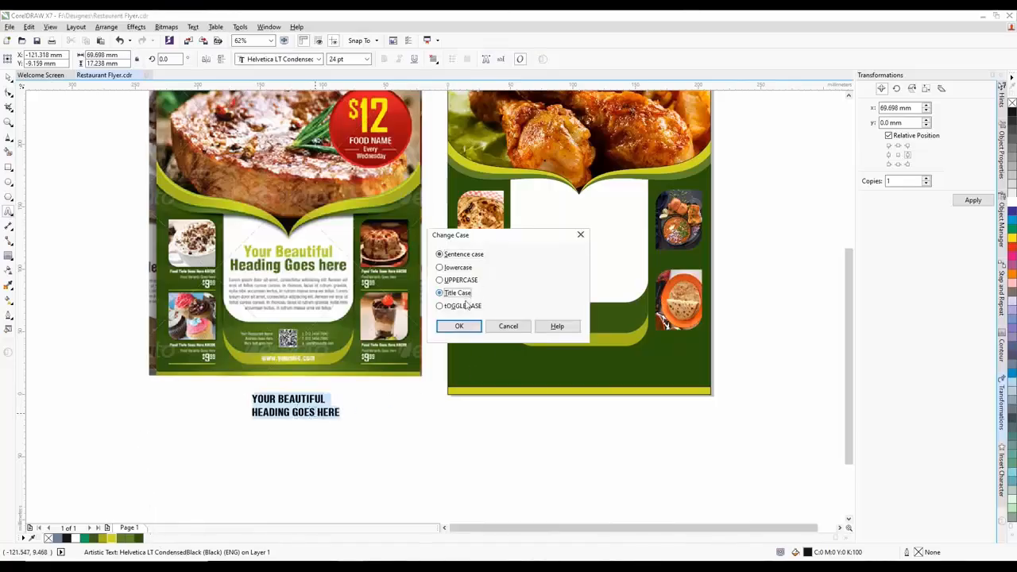
pyautogui.click(458, 325)
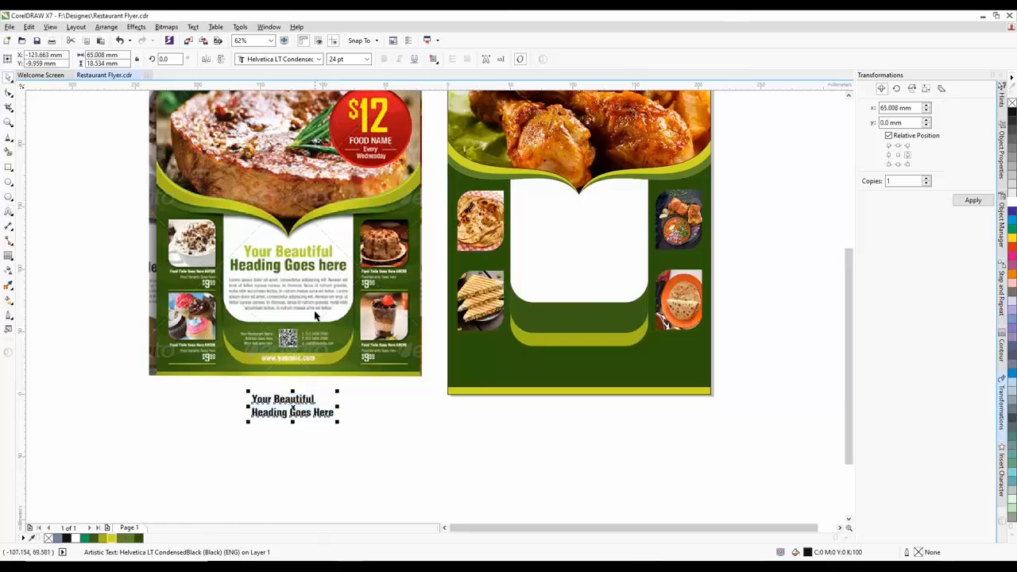
# Move the heading into the upper part of the white panel and enlarge it to about 96 mm by 27 mm
pyautogui.moveTo(296, 401); pyautogui.dragTo(567, 213)
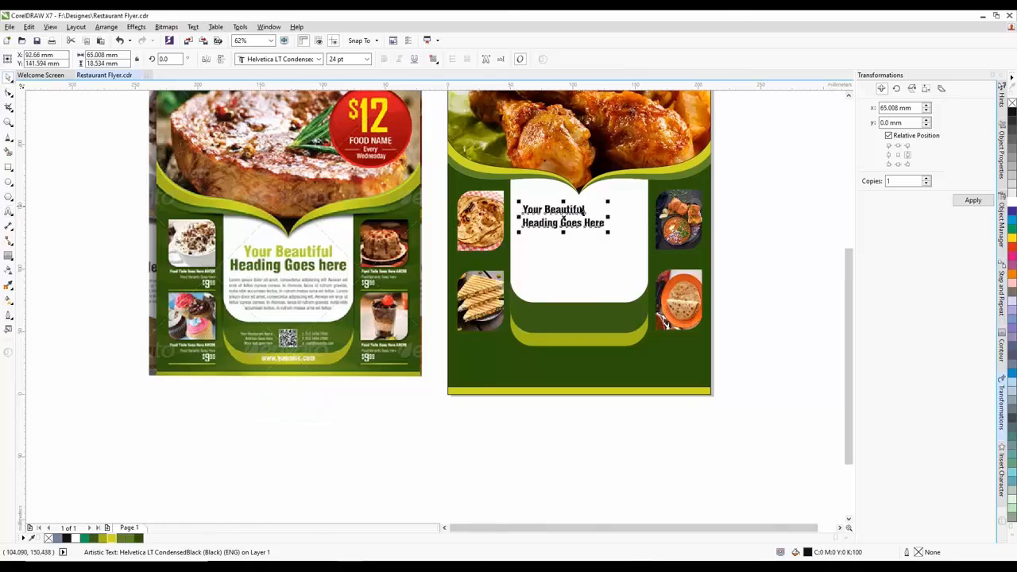
pyautogui.scroll(2, 567, 213)
pyautogui.moveTo(631, 256); pyautogui.dragTo(707, 291)
pyautogui.moveTo(637, 264); pyautogui.dragTo(626, 262)
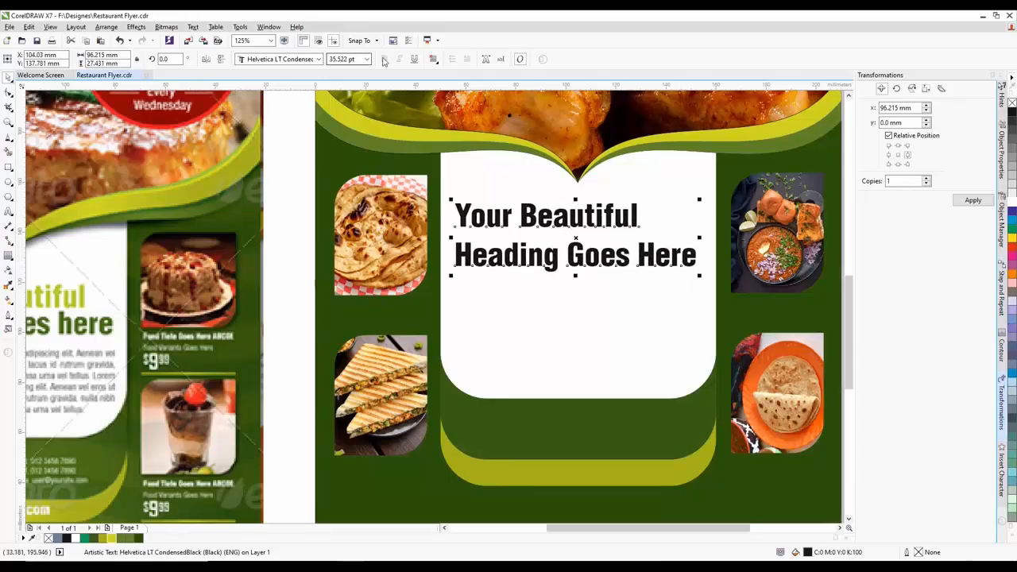
# Center-align the two lines of the heading text in the white panel
pyautogui.click(433, 59)
pyautogui.click(458, 93)
pyautogui.scroll(-5, 663, 230)
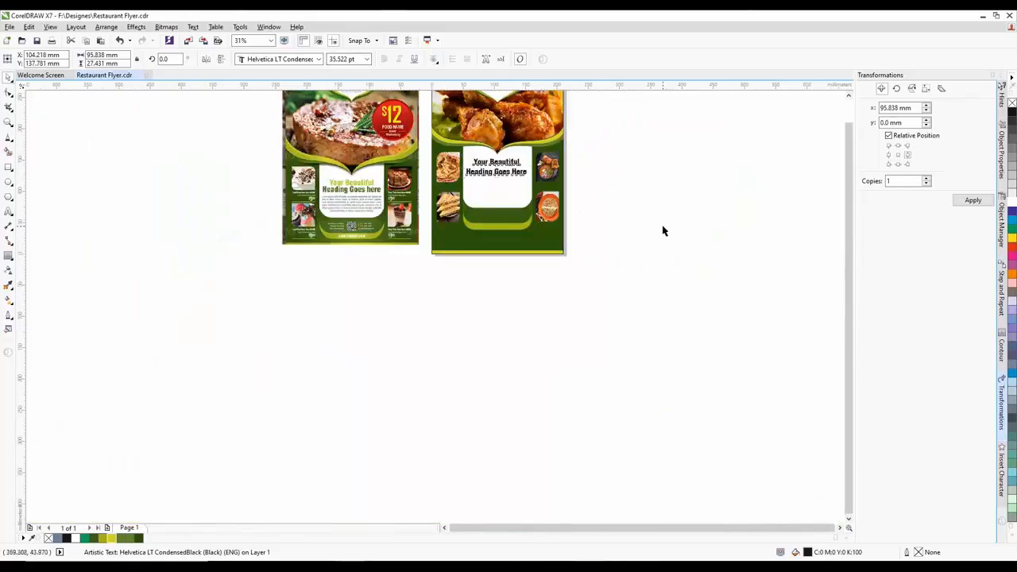
pyautogui.scroll(2, 496, 169)
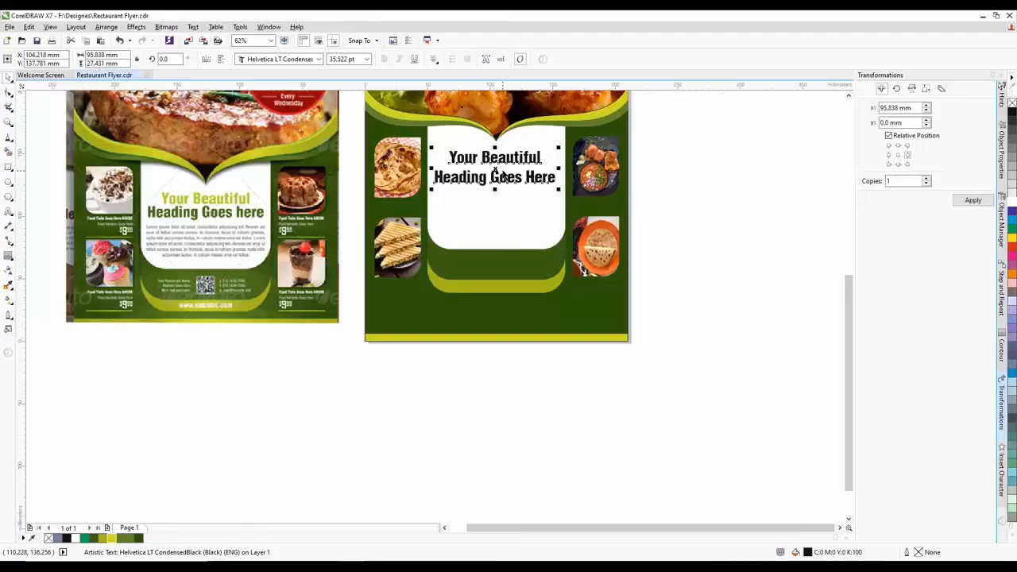
# Break the heading into separate lines and fill "Your Beautiful" with yellow-green and "Heading Goes Here" with dark green
pyautogui.click(490, 342)
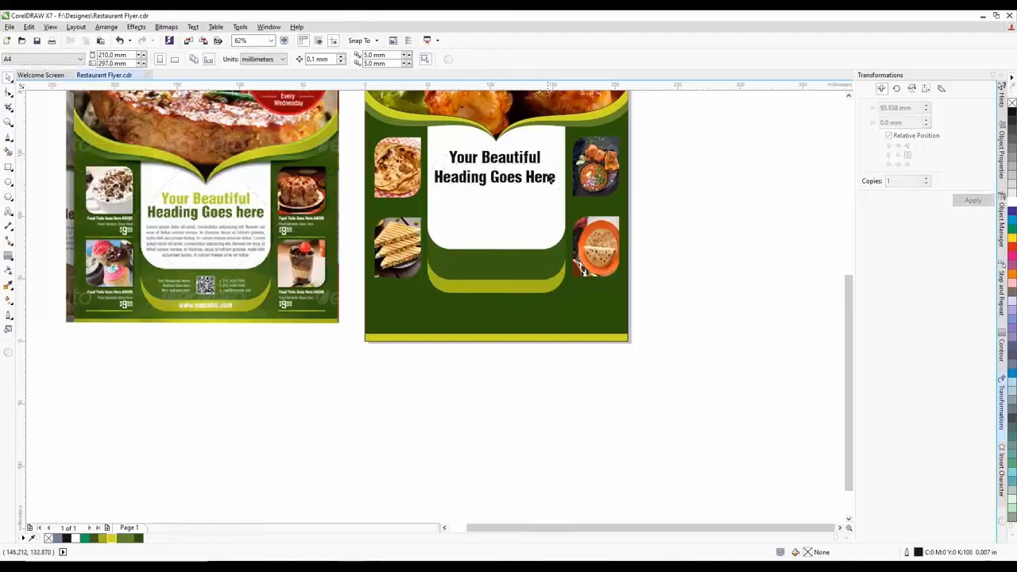
pyautogui.click(531, 159)
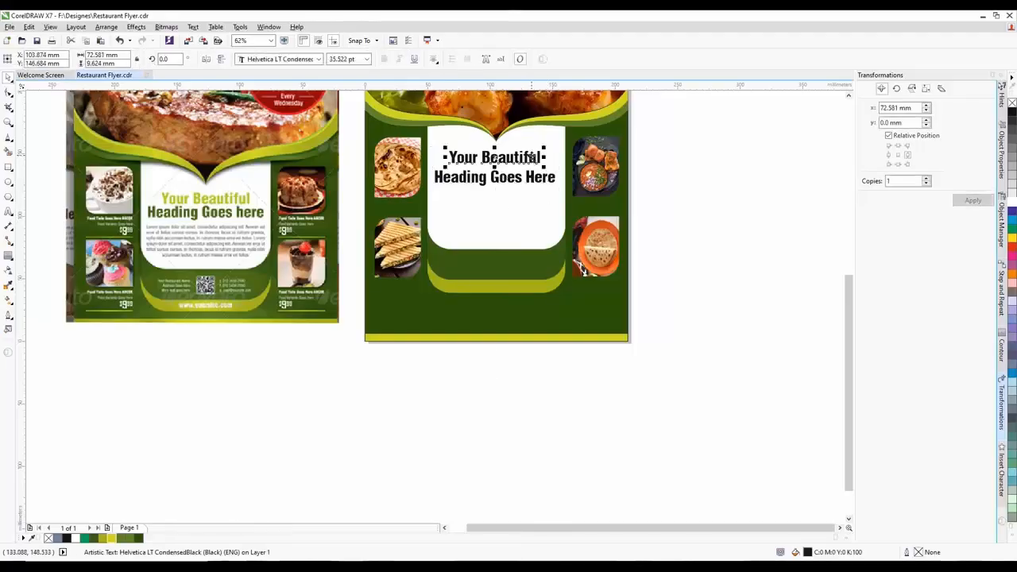
pyautogui.click(118, 540)
pyautogui.click(511, 183)
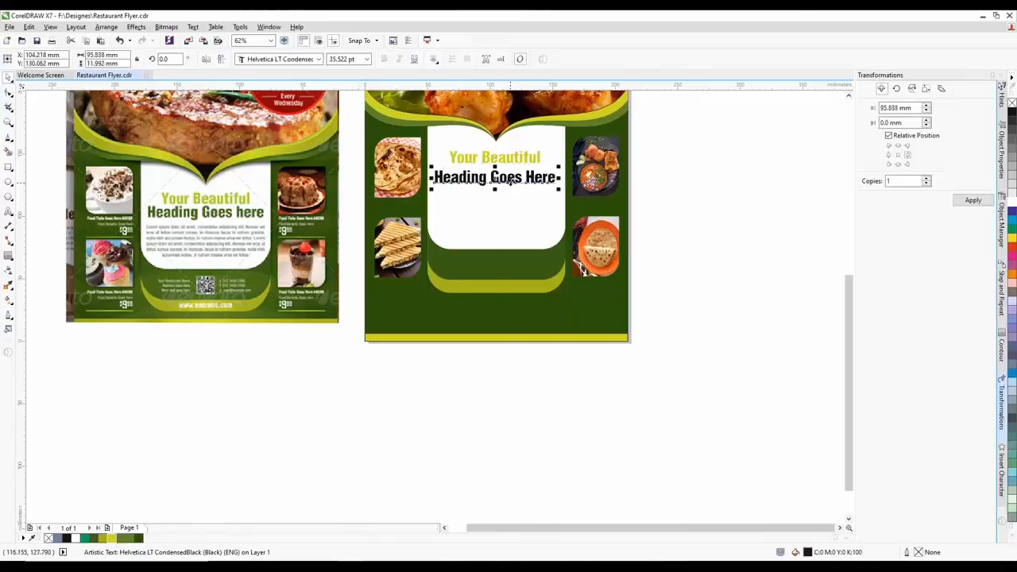
pyautogui.click(267, 495)
pyautogui.scroll(-1, 491, 332)
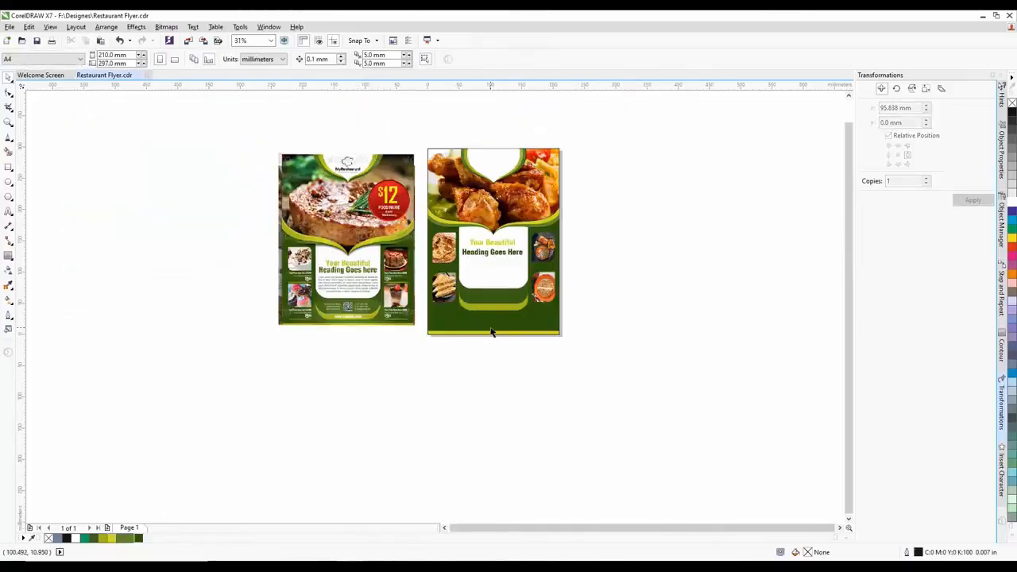
pyautogui.scroll(1, 545, 211)
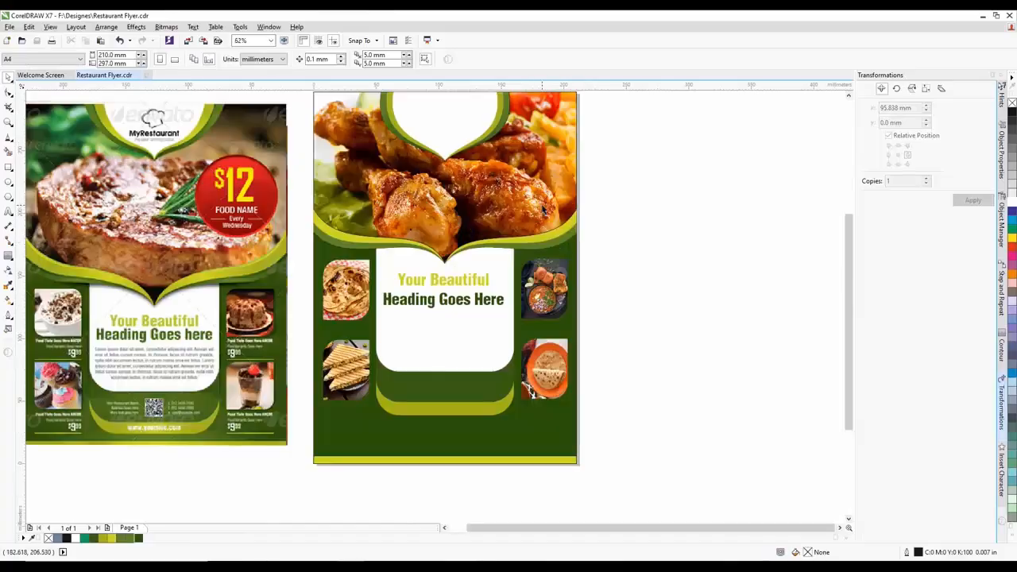
pyautogui.scroll(-1, 595, 253)
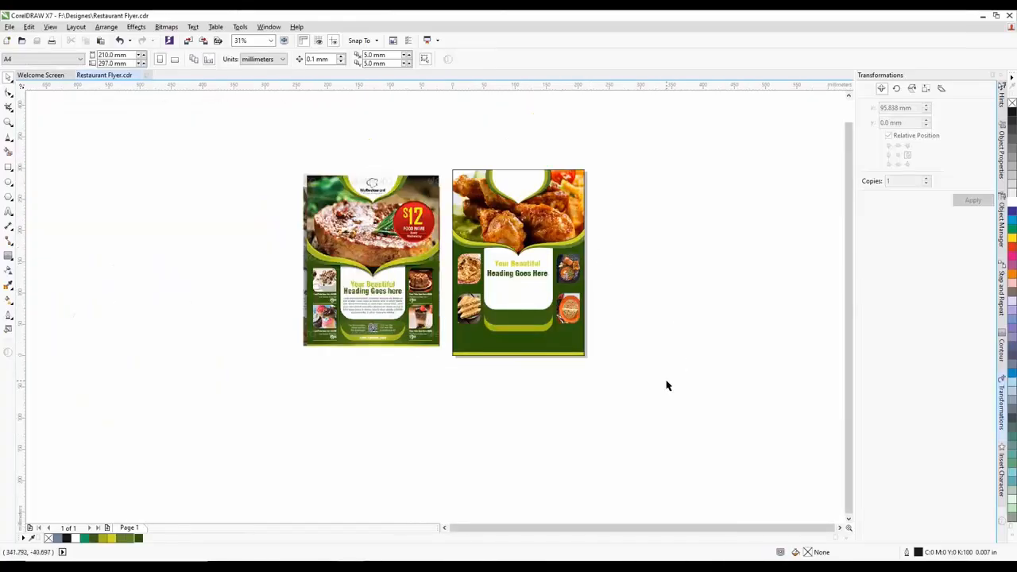